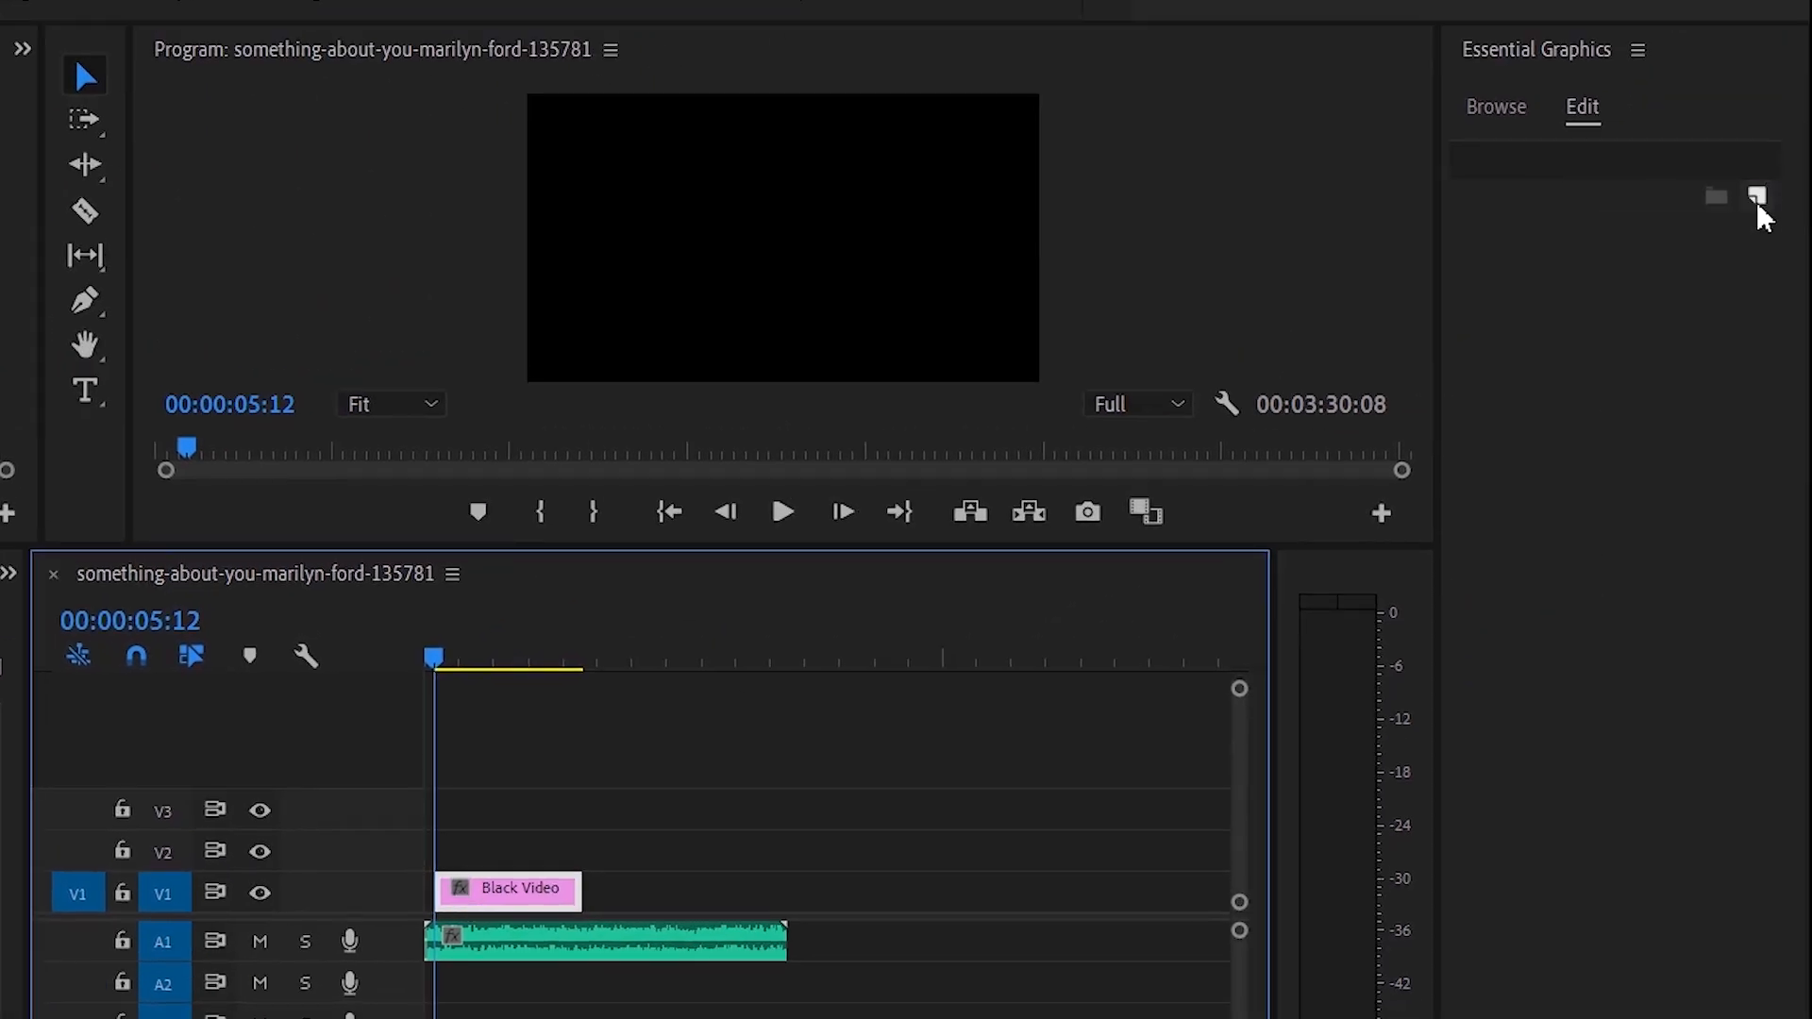
Add a rectangle shape as a new graphic above the Black Video clip at 00:00:05:12
{"action": "left_click", "coordinate": [1758, 200]}
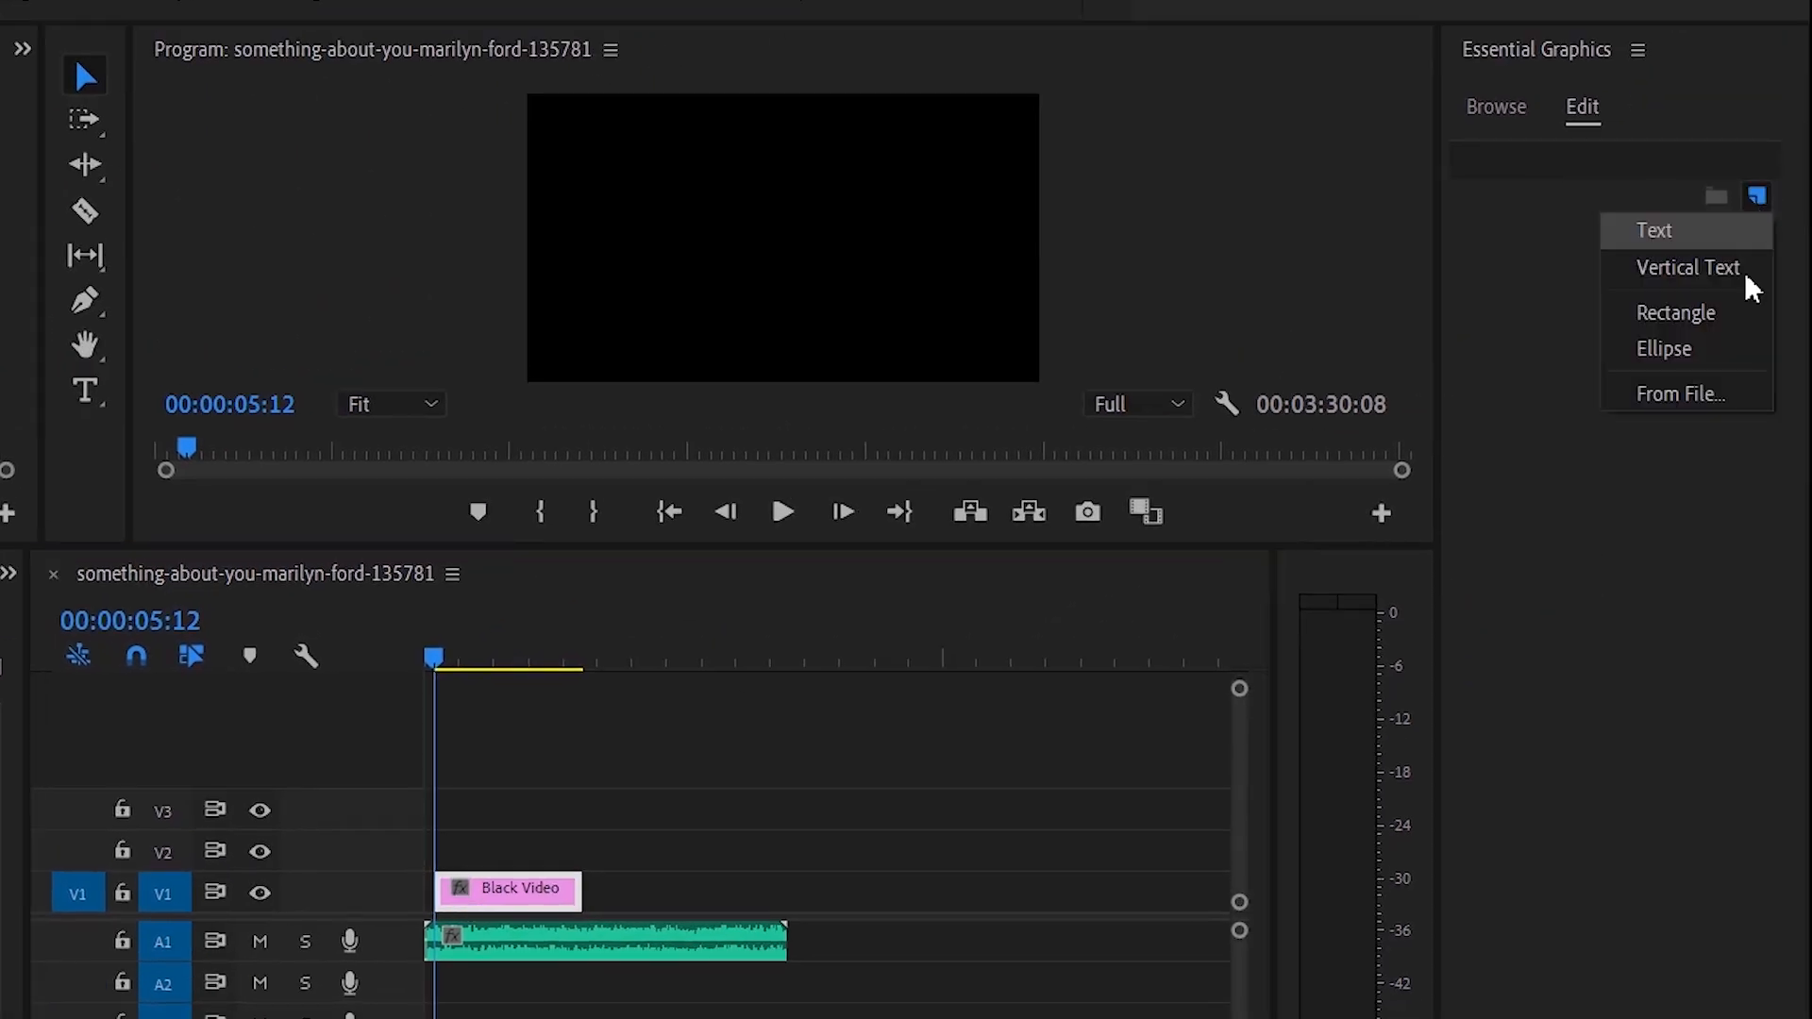
{"action": "left_click", "coordinate": [1750, 311]}
{"action": "left_click", "coordinate": [1534, 459]}
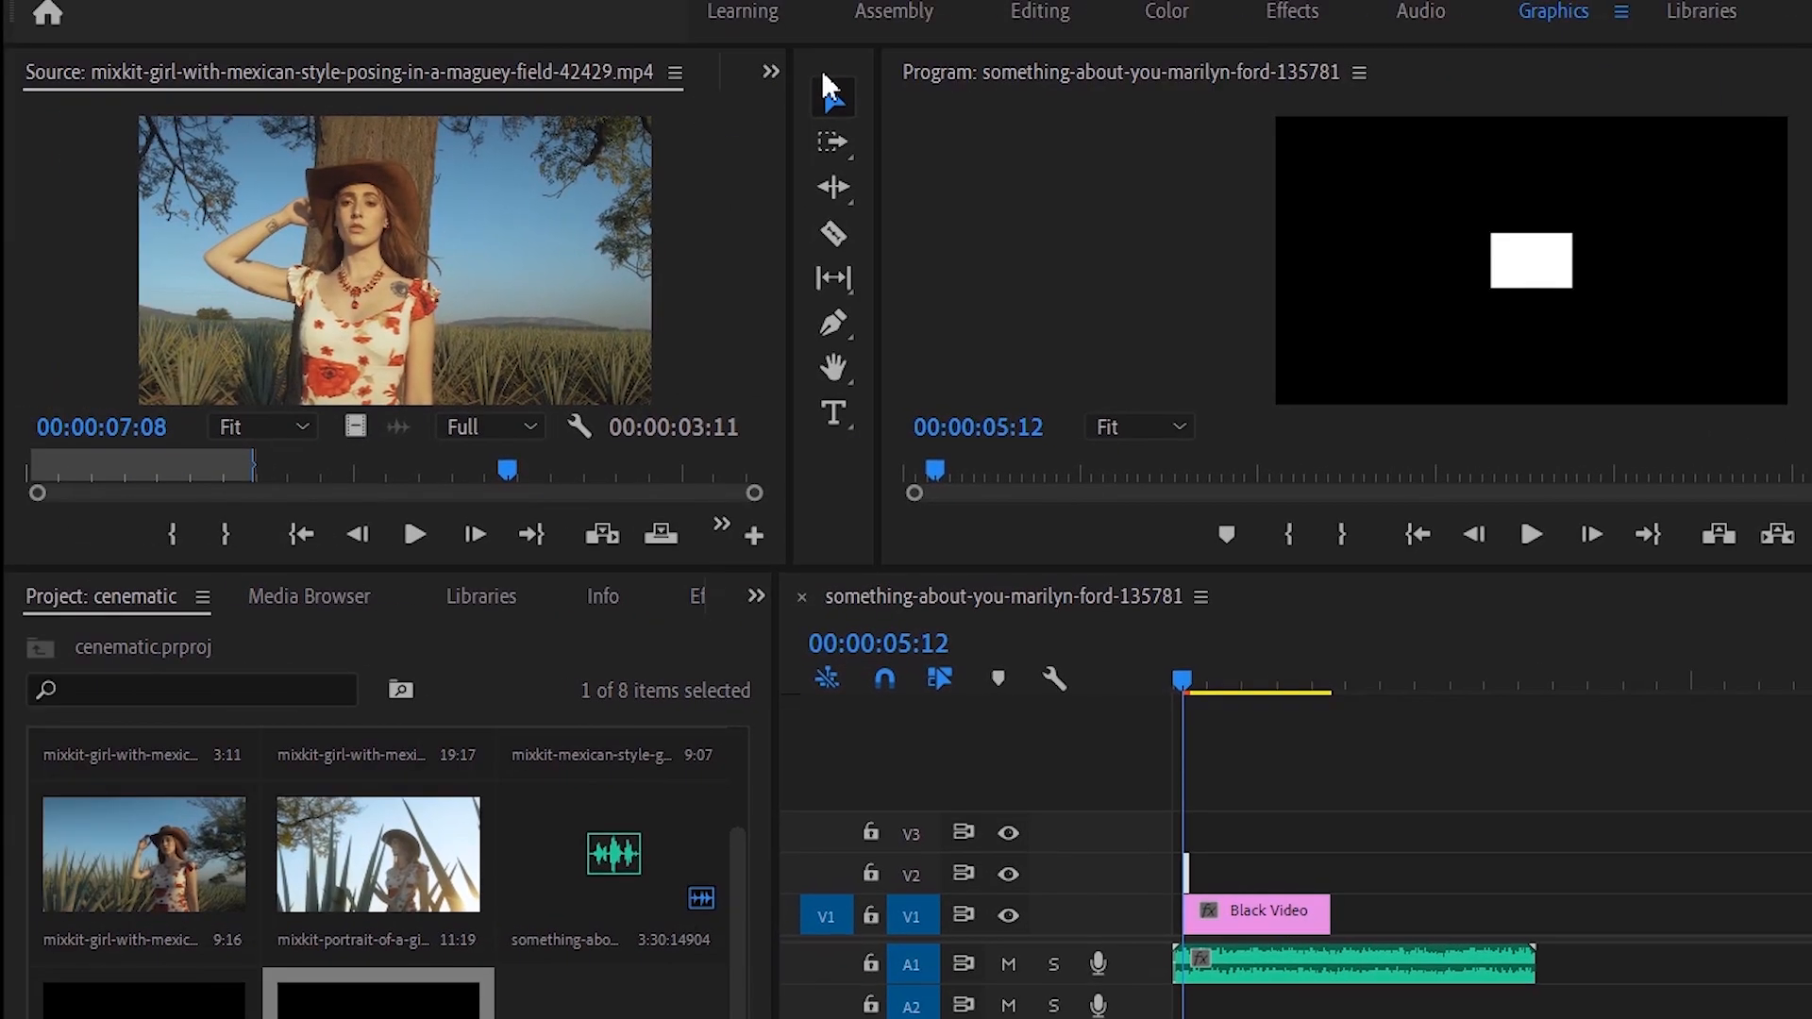
Turn off Uniform Scale in the rectangle graphic's Vector Motion and set Scale Height to 496 and Scale Width to 657
{"action": "left_click", "coordinate": [771, 72]}
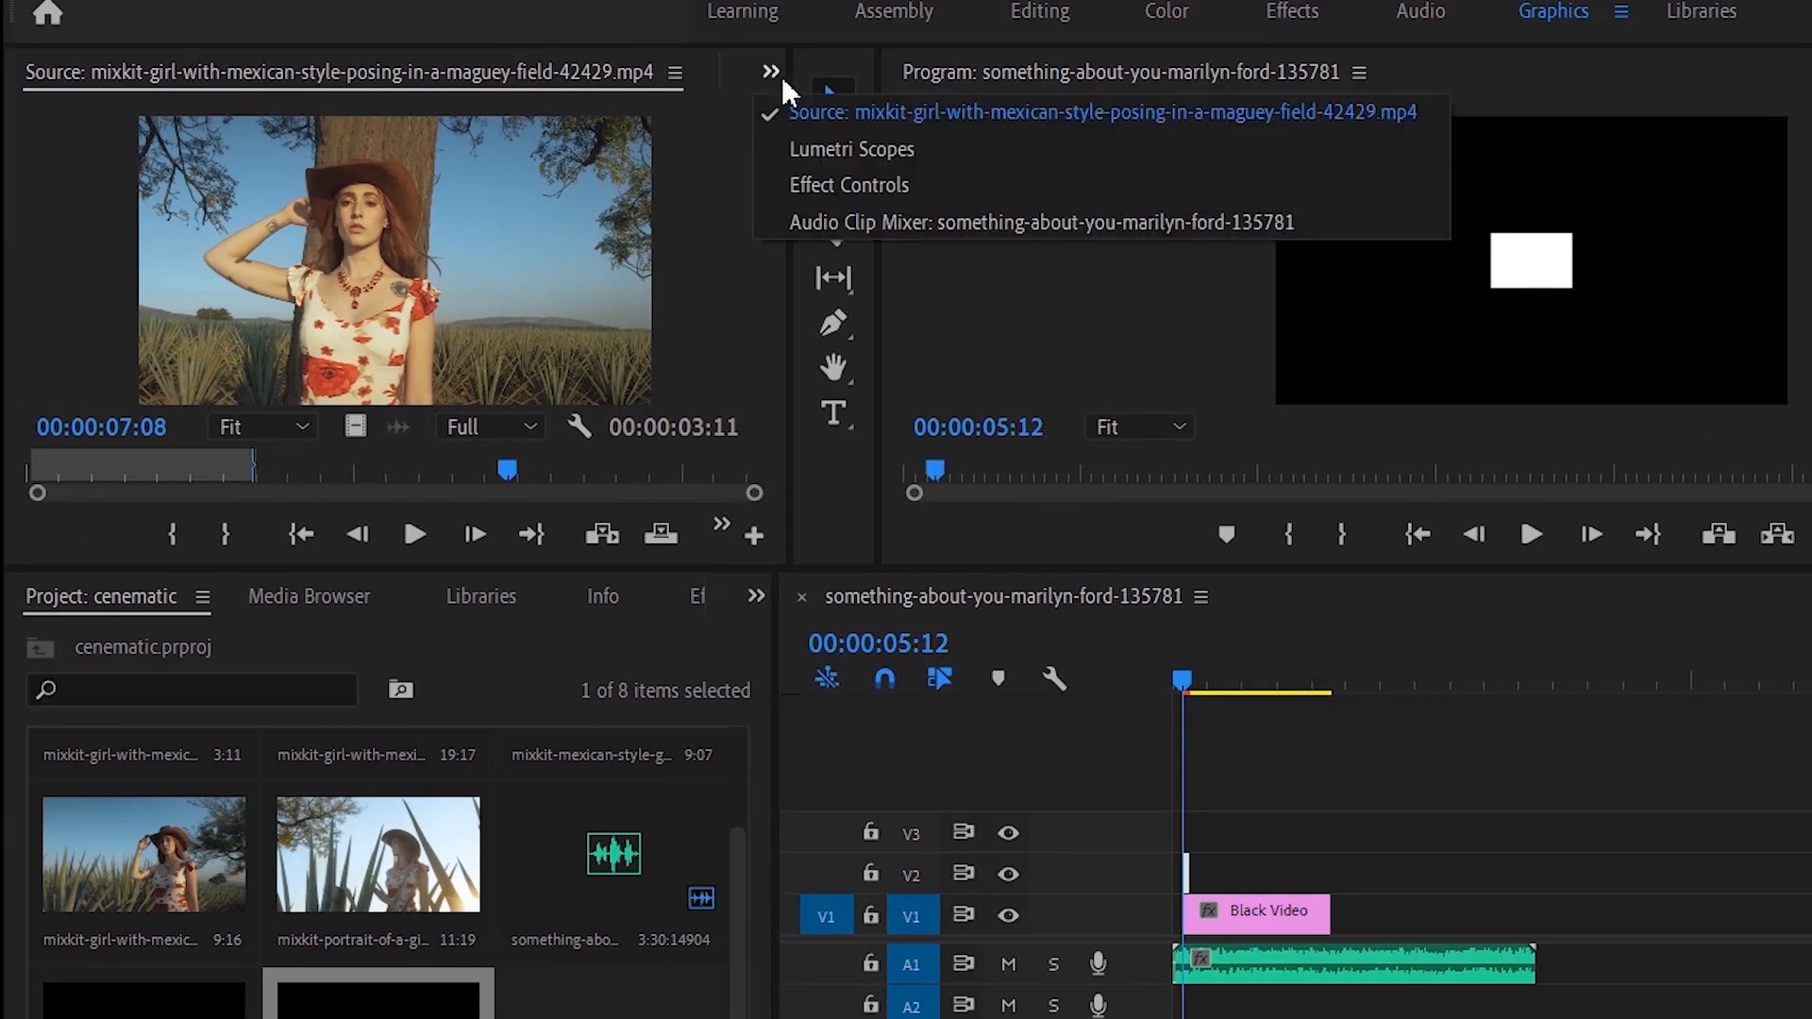
{"action": "left_click", "coordinate": [810, 185]}
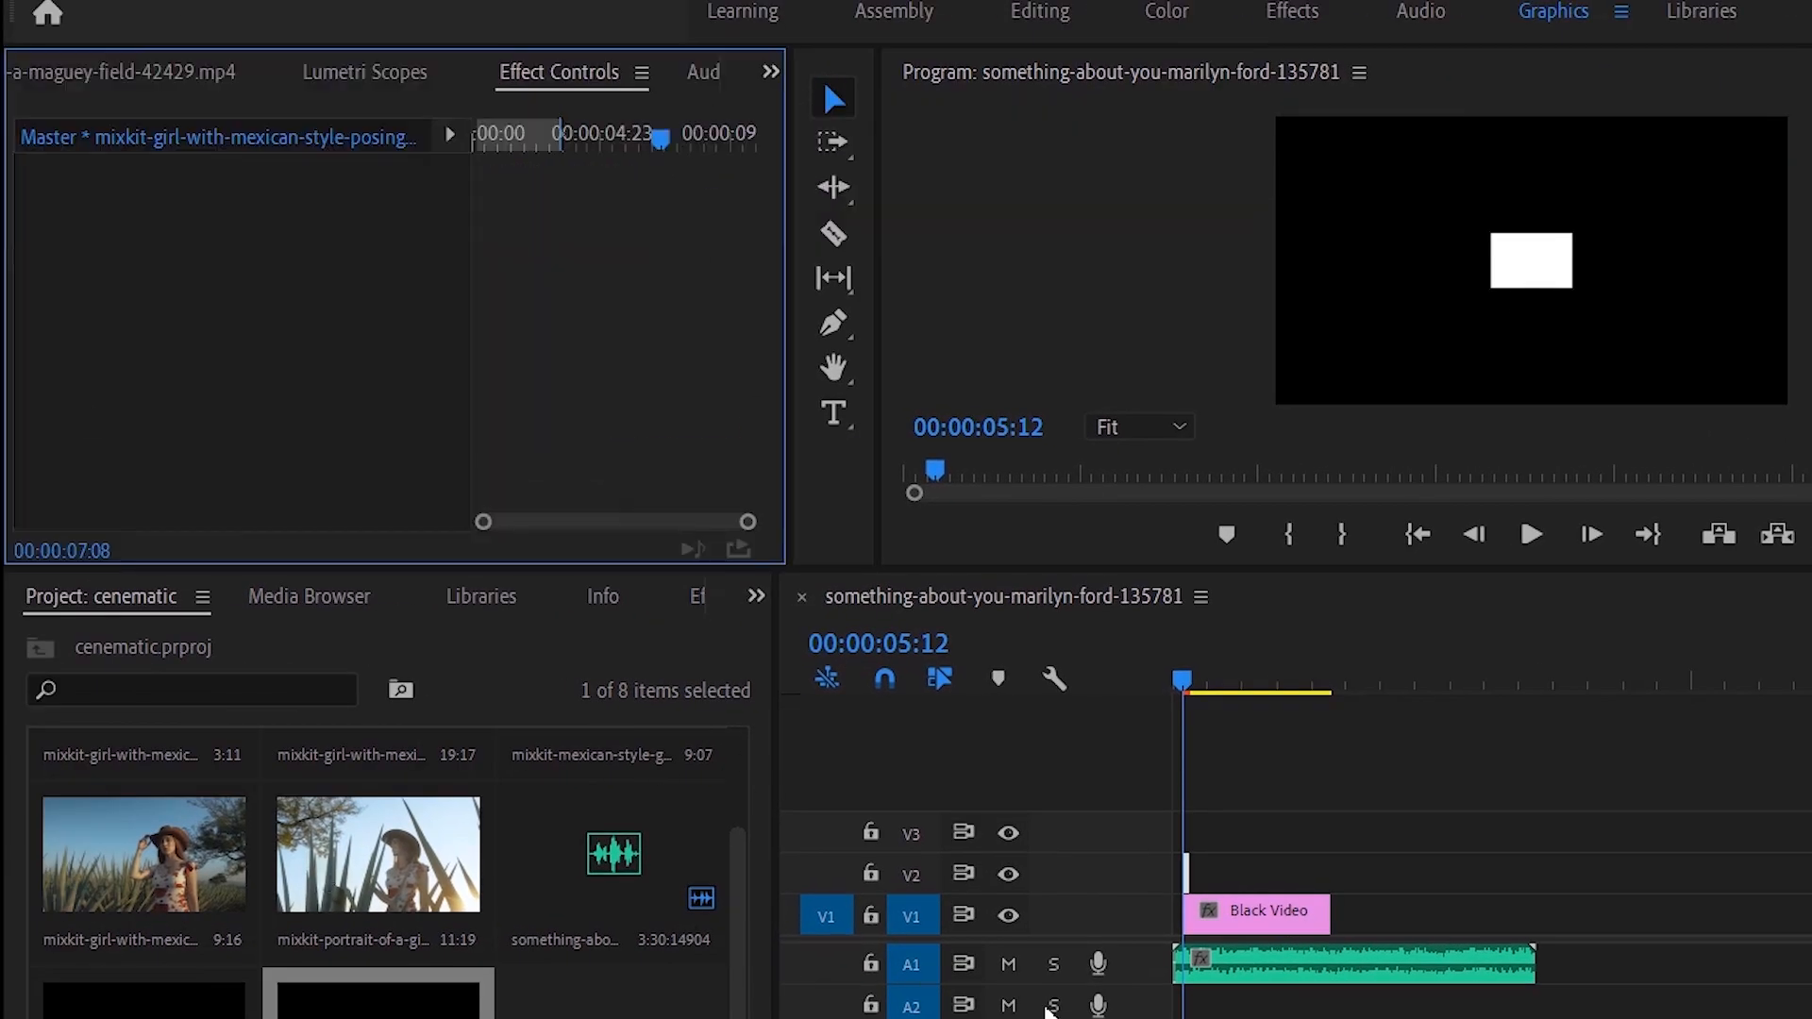
{"action": "left_click", "coordinate": [1191, 873]}
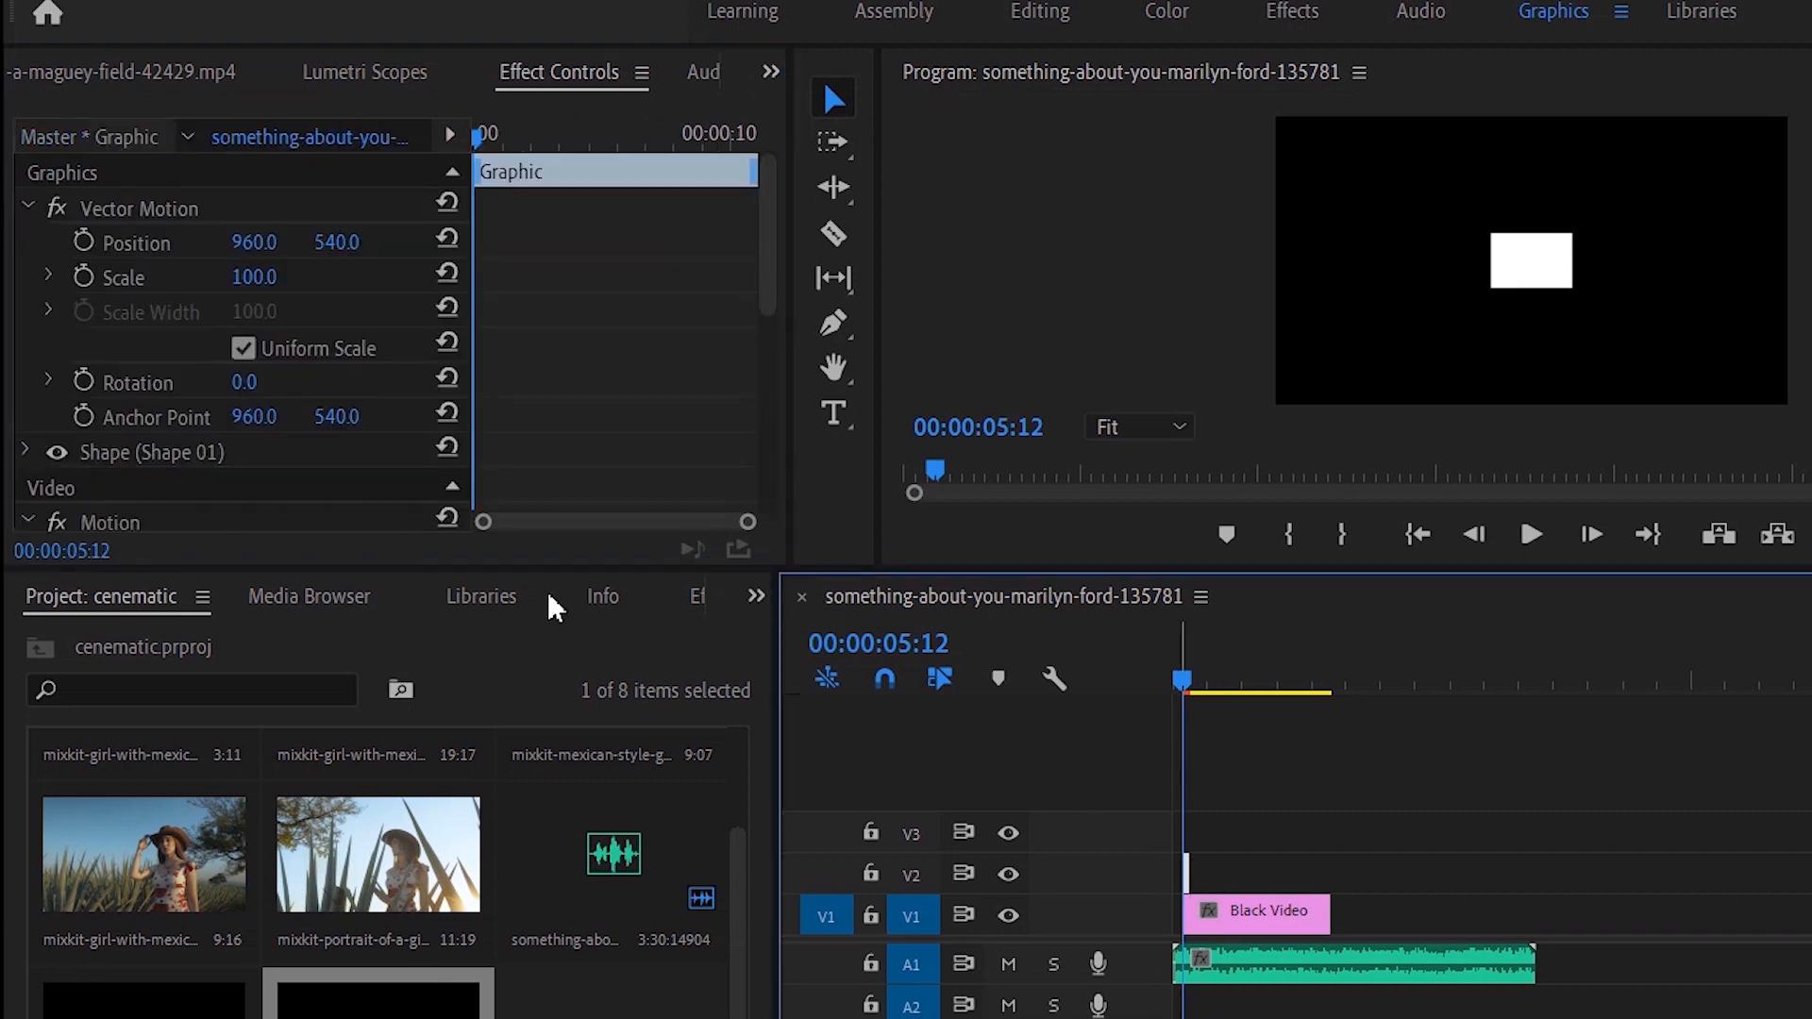
{"action": "left_click", "coordinate": [244, 350]}
{"action": "left_click_drag", "start_coordinate": [255, 278], "coordinate": [563, 277]}
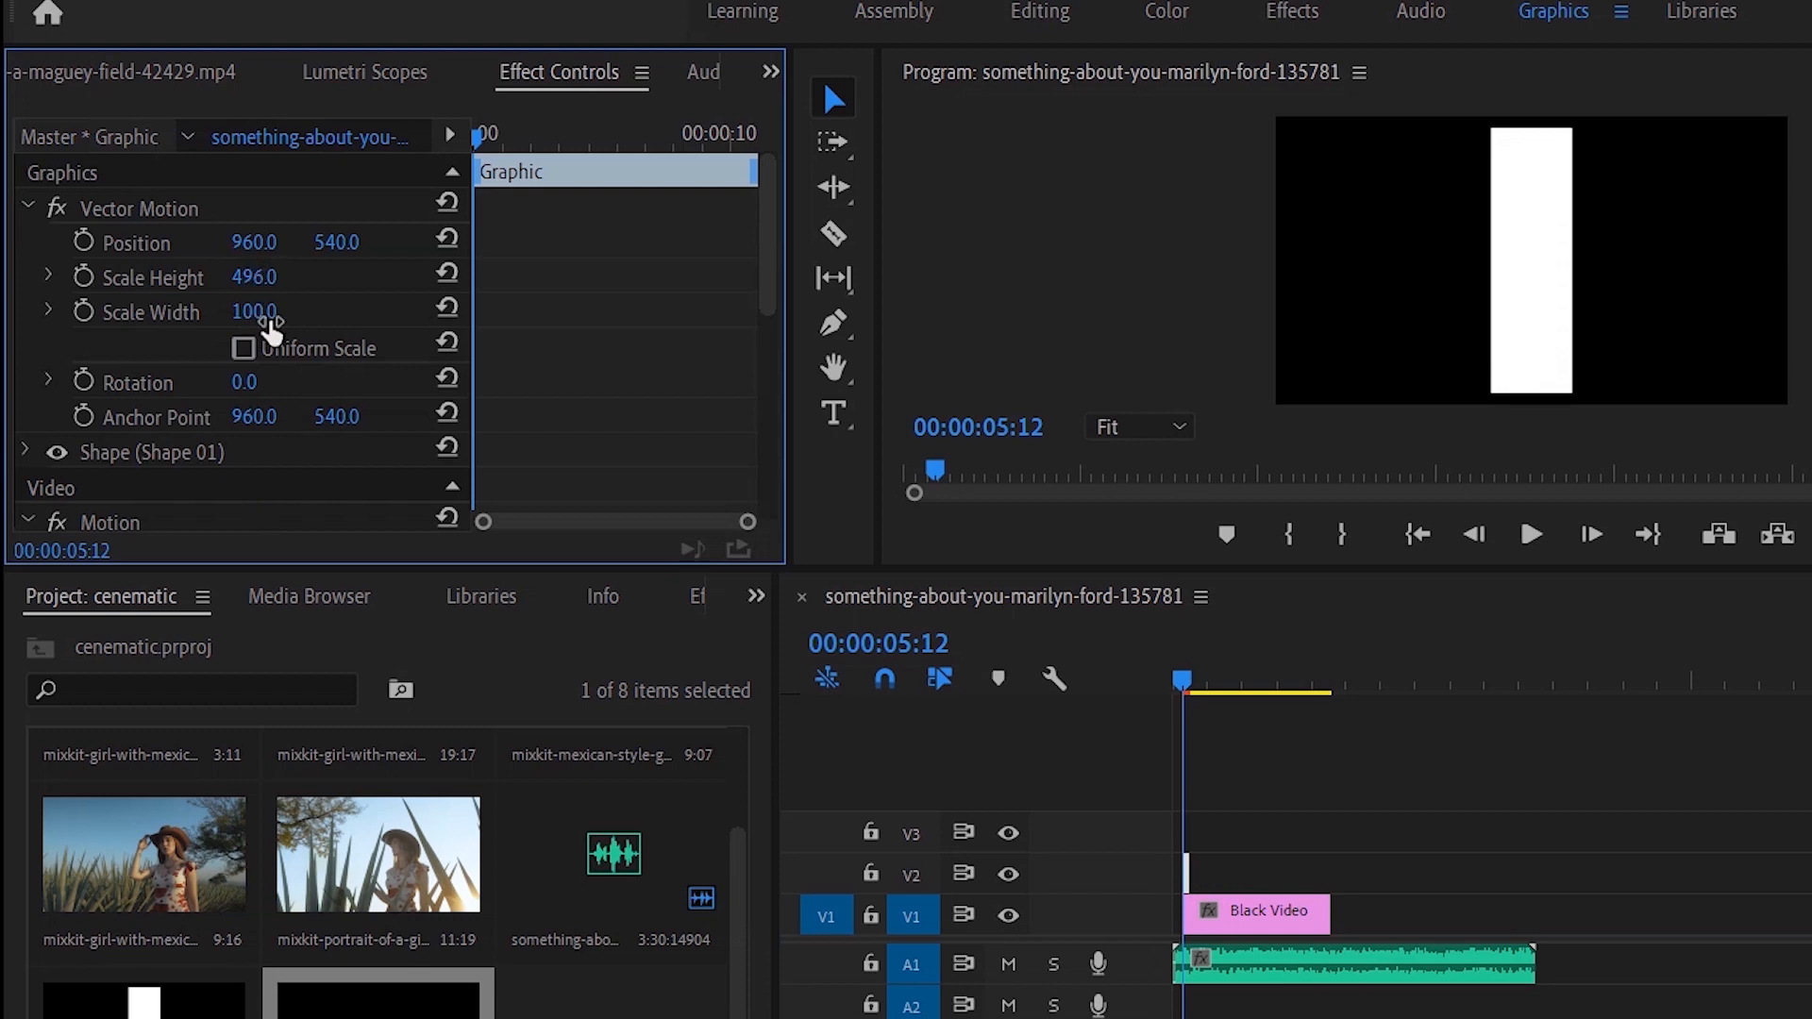
{"action": "left_click_drag", "start_coordinate": [267, 315], "coordinate": [788, 314]}
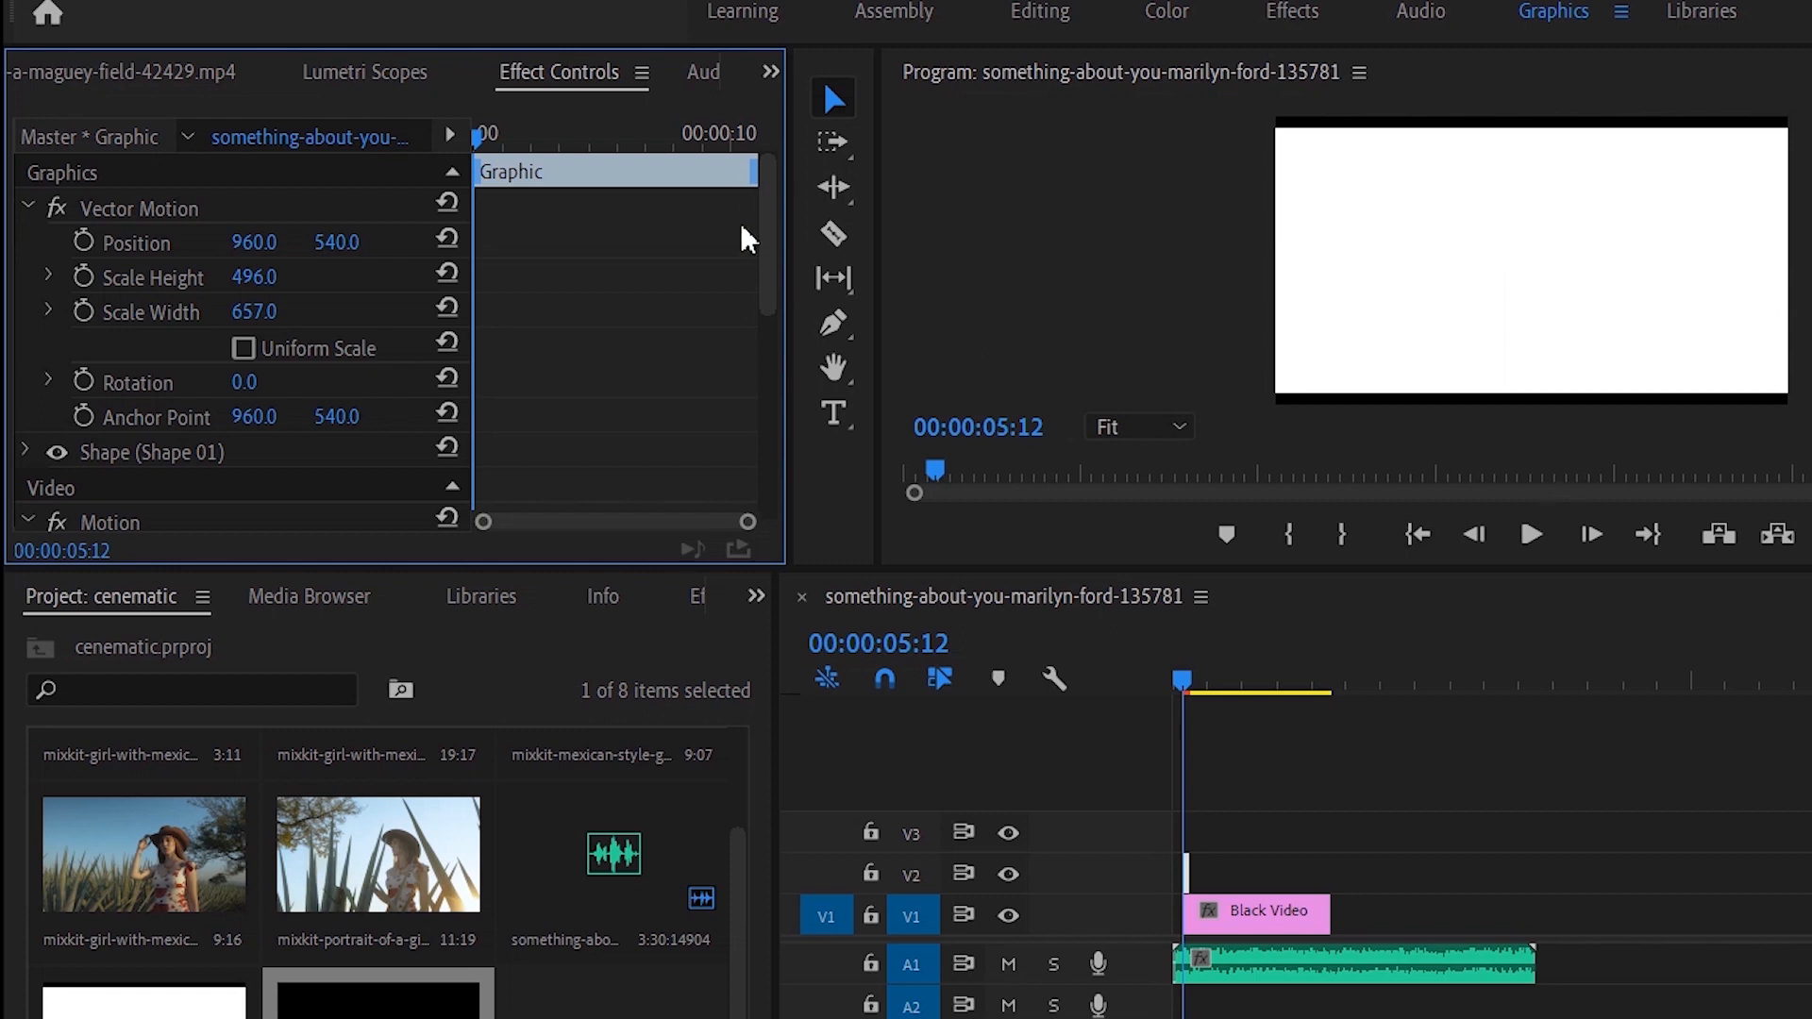
{"action": "left_click_drag", "start_coordinate": [628, 279], "coordinate": [630, 278]}
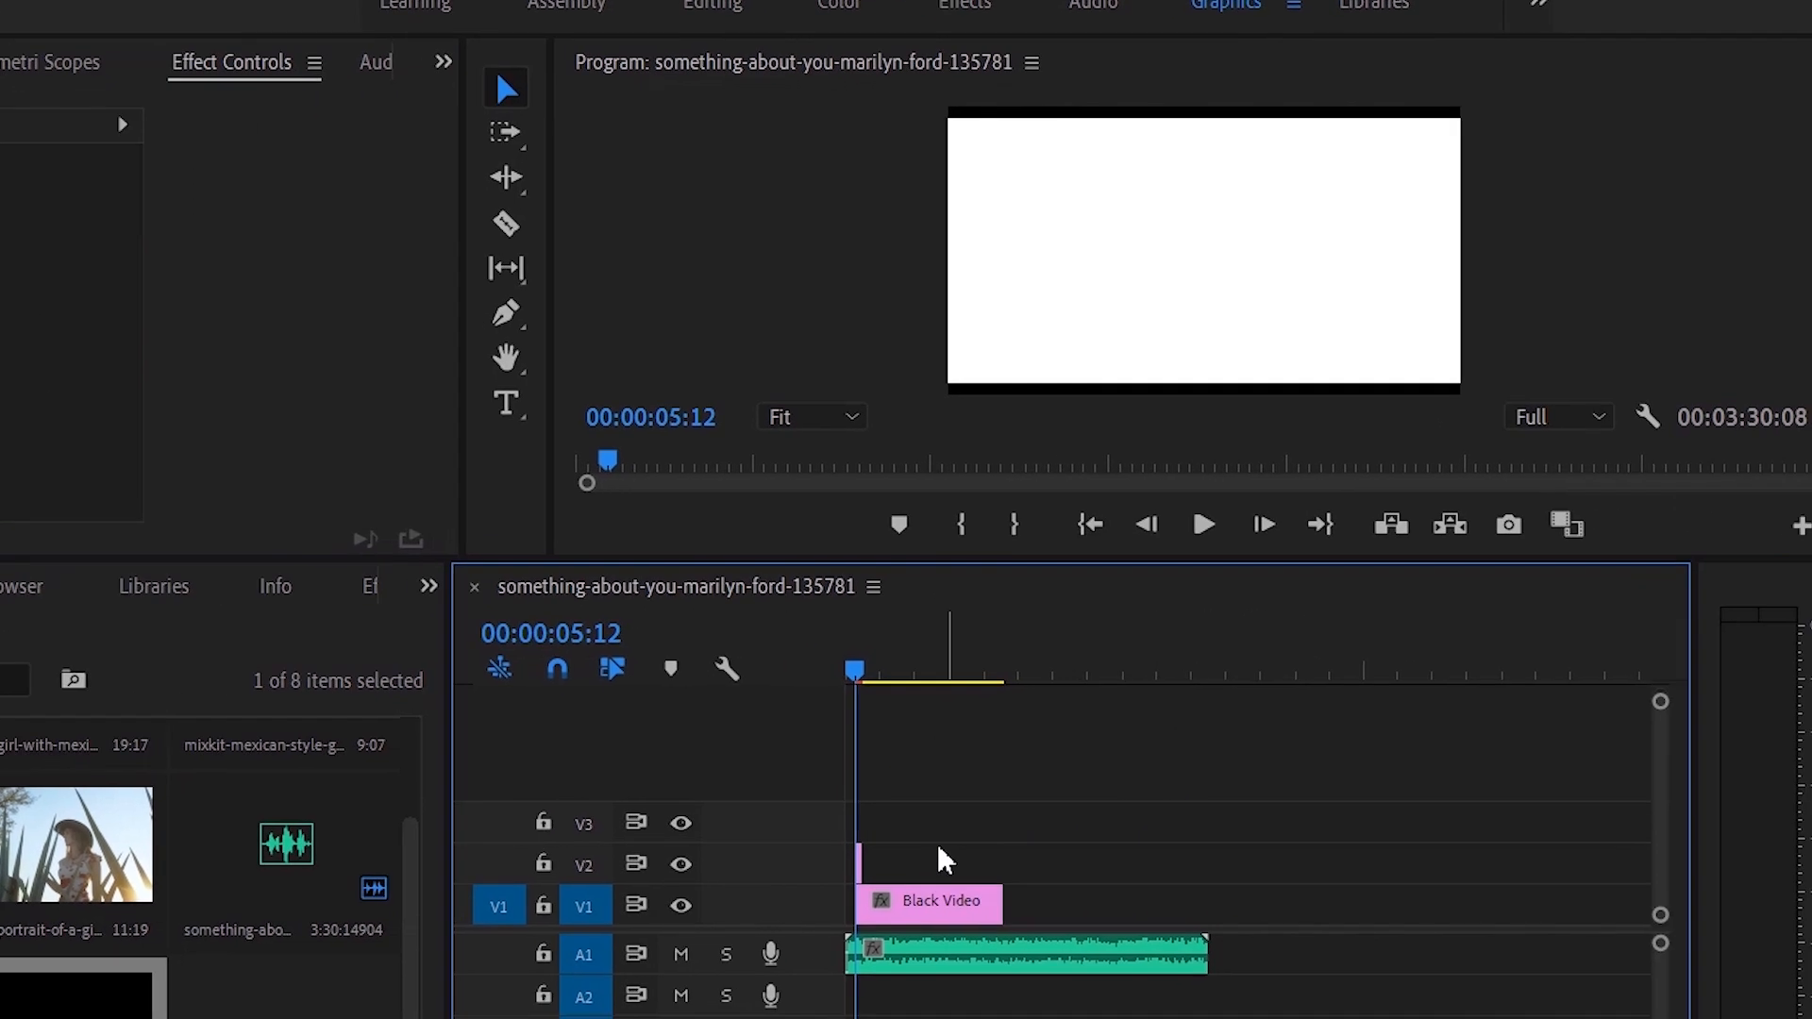
Nest the graphic, extended to the length of Black Video, together with that clip and move the nested sequence to track V2
{"action": "left_click_drag", "start_coordinate": [1187, 874], "coordinate": [1359, 862]}
{"action": "left_click_drag", "start_coordinate": [611, 839], "coordinate": [518, 853]}
{"action": "right_click", "coordinate": [518, 853]}
{"action": "left_click", "coordinate": [604, 655]}
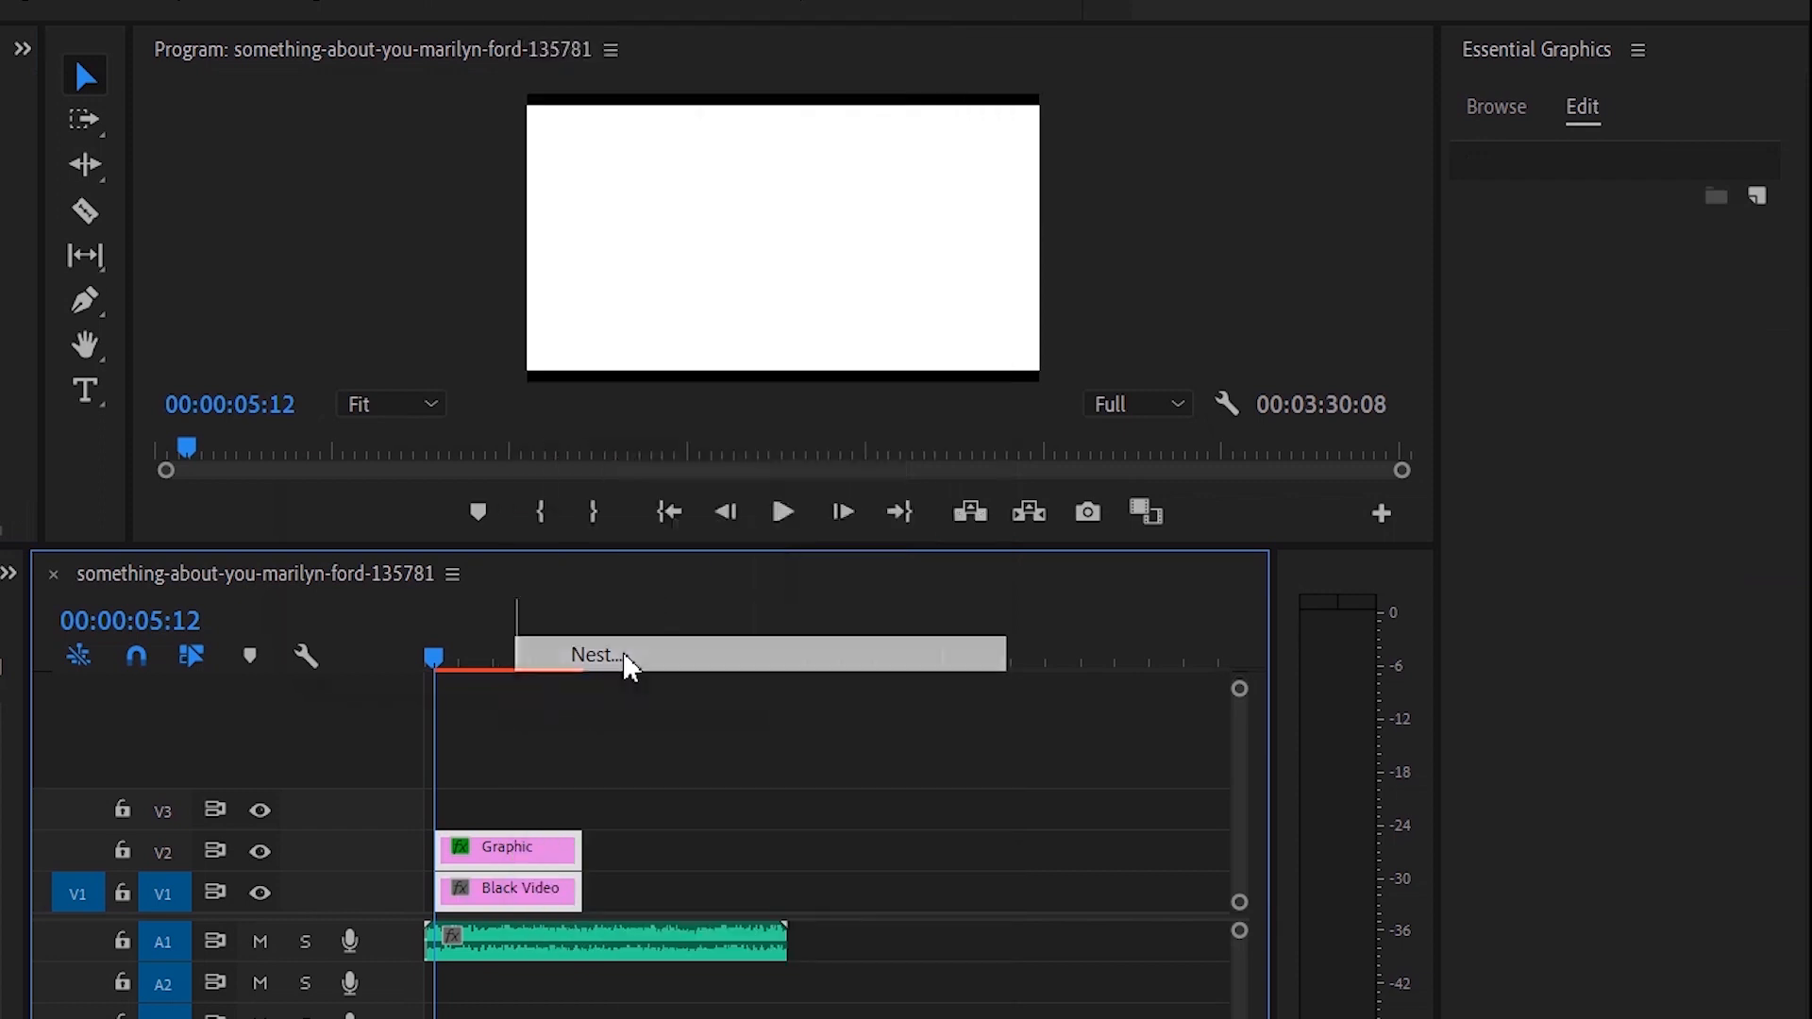
{"action": "left_click", "coordinate": [456, 610]}
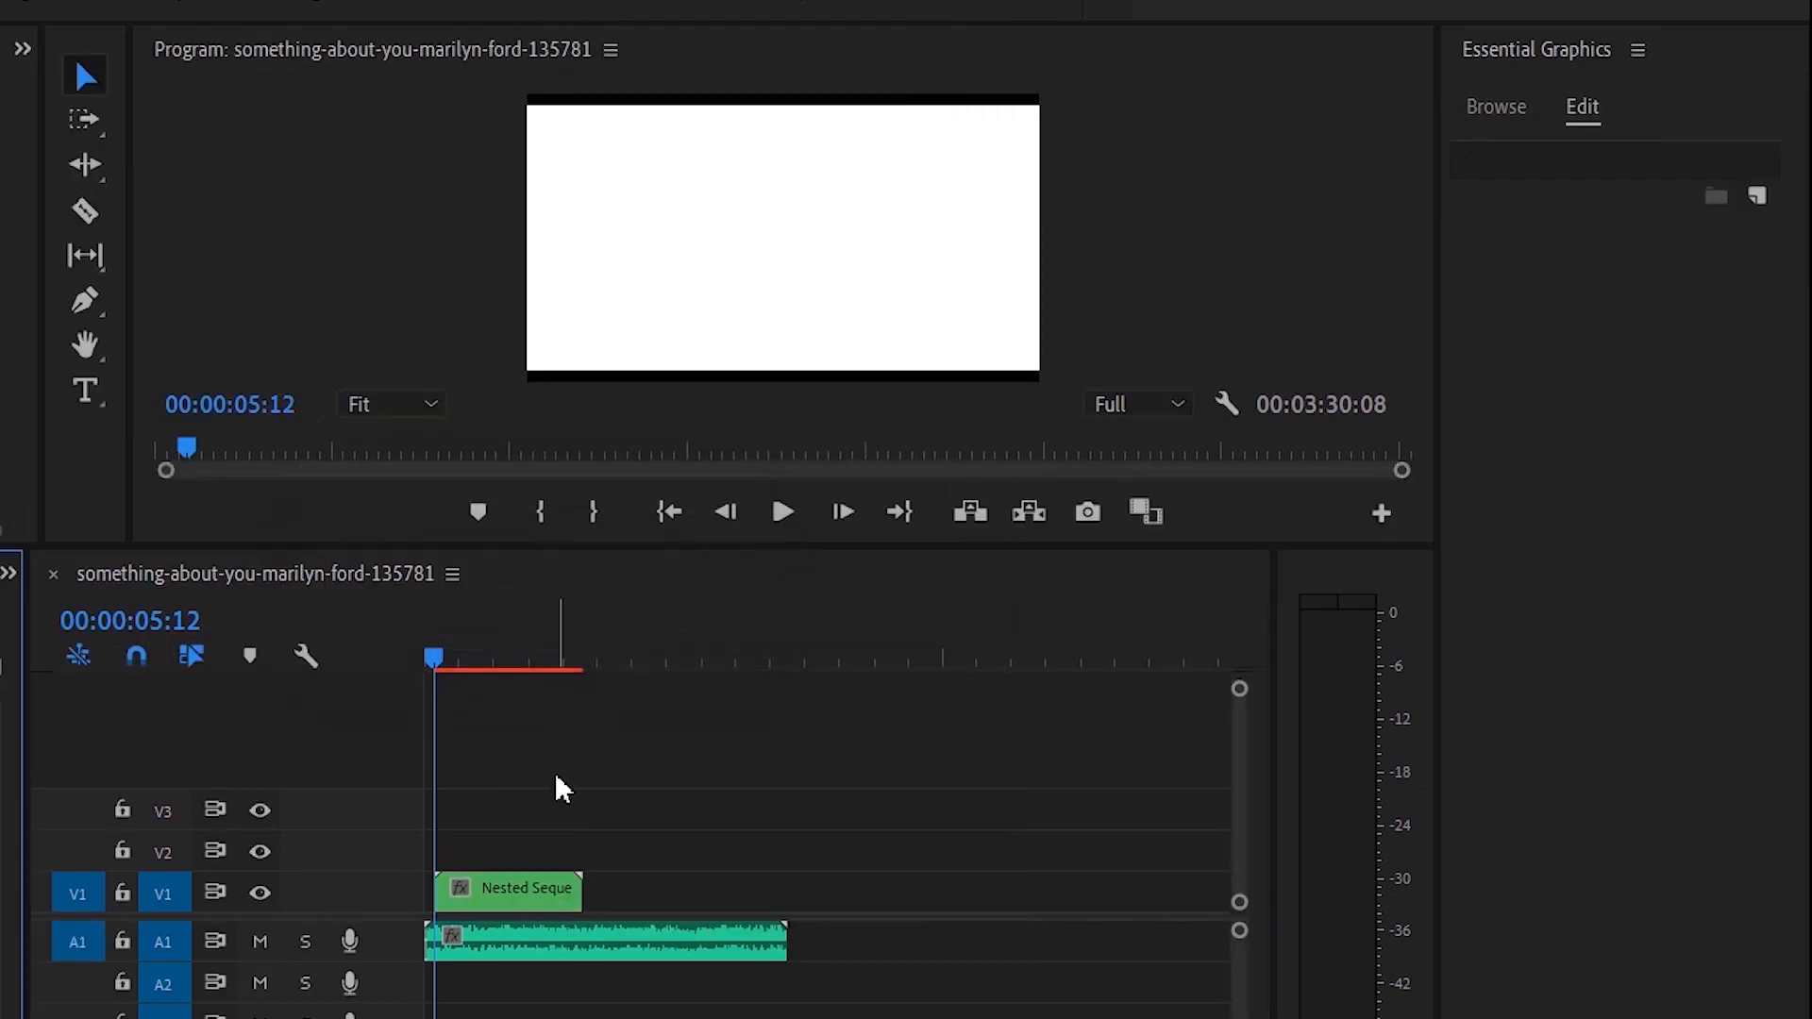
{"action": "left_click", "coordinate": [522, 893]}
{"action": "left_click_drag", "start_coordinate": [523, 894], "coordinate": [519, 852]}
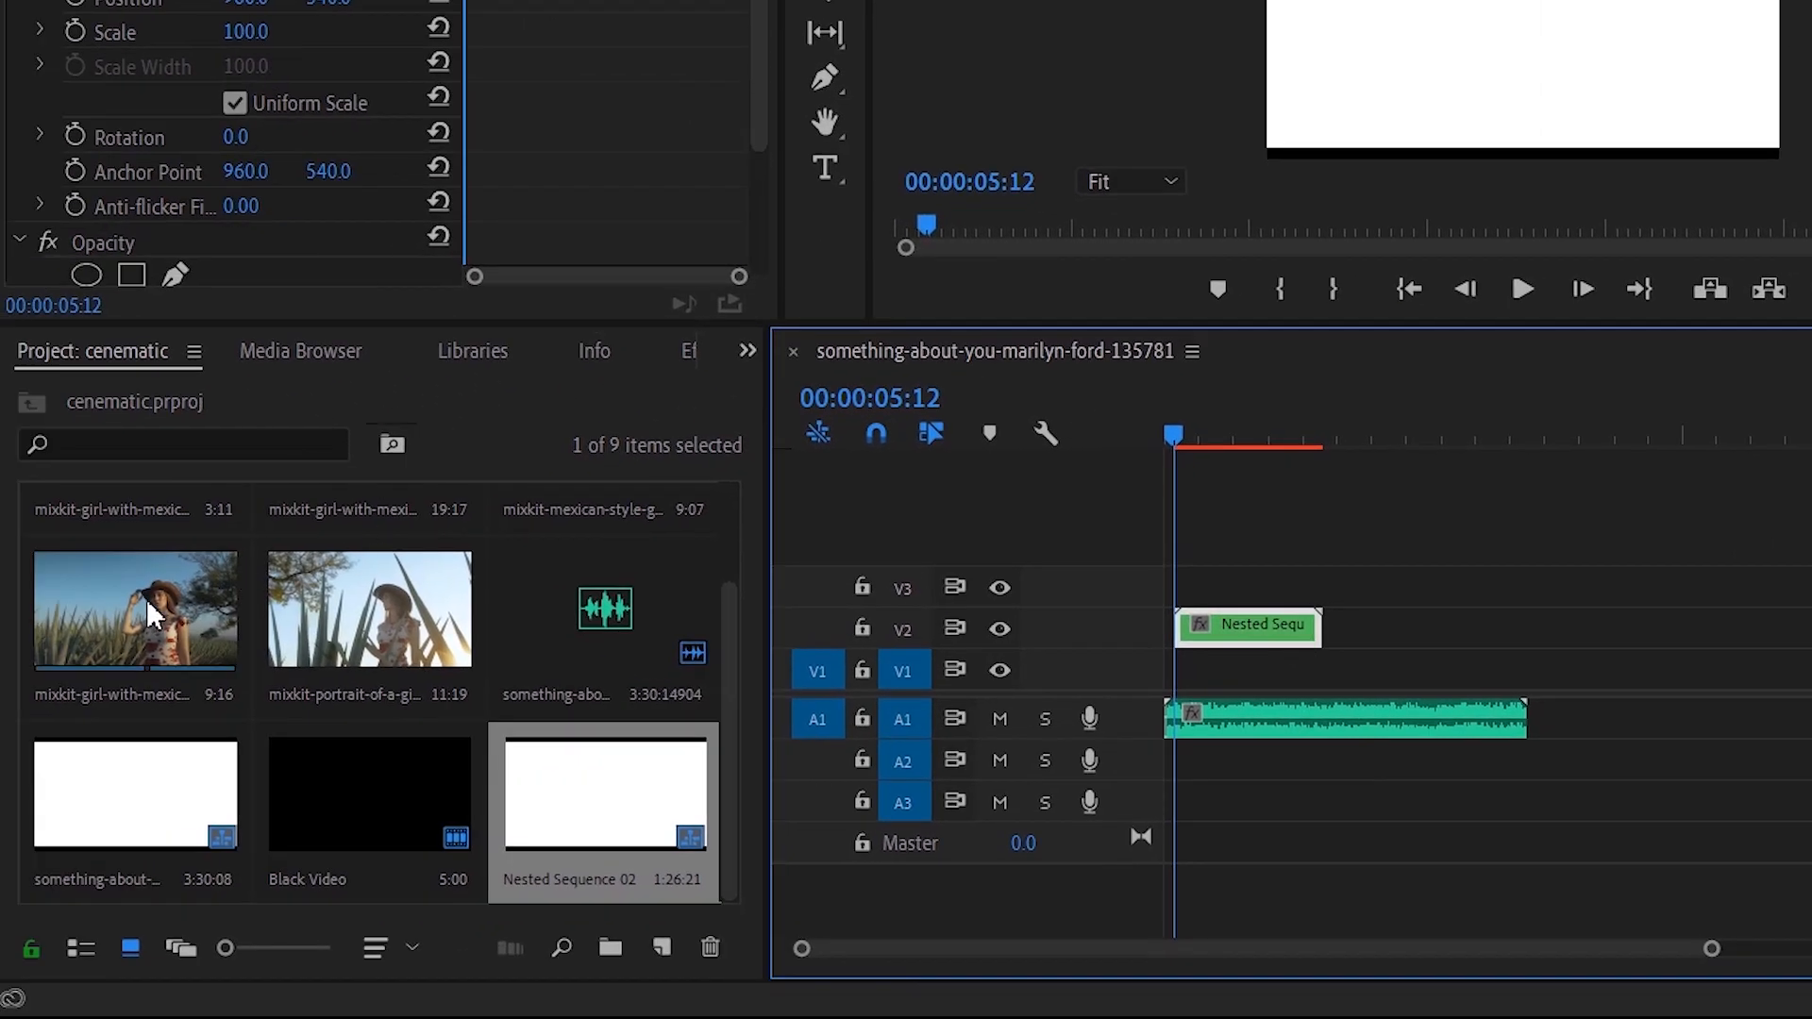
Preview the walking-through-a-ranch source clip from its beginning
{"action": "double_click", "coordinate": [148, 604]}
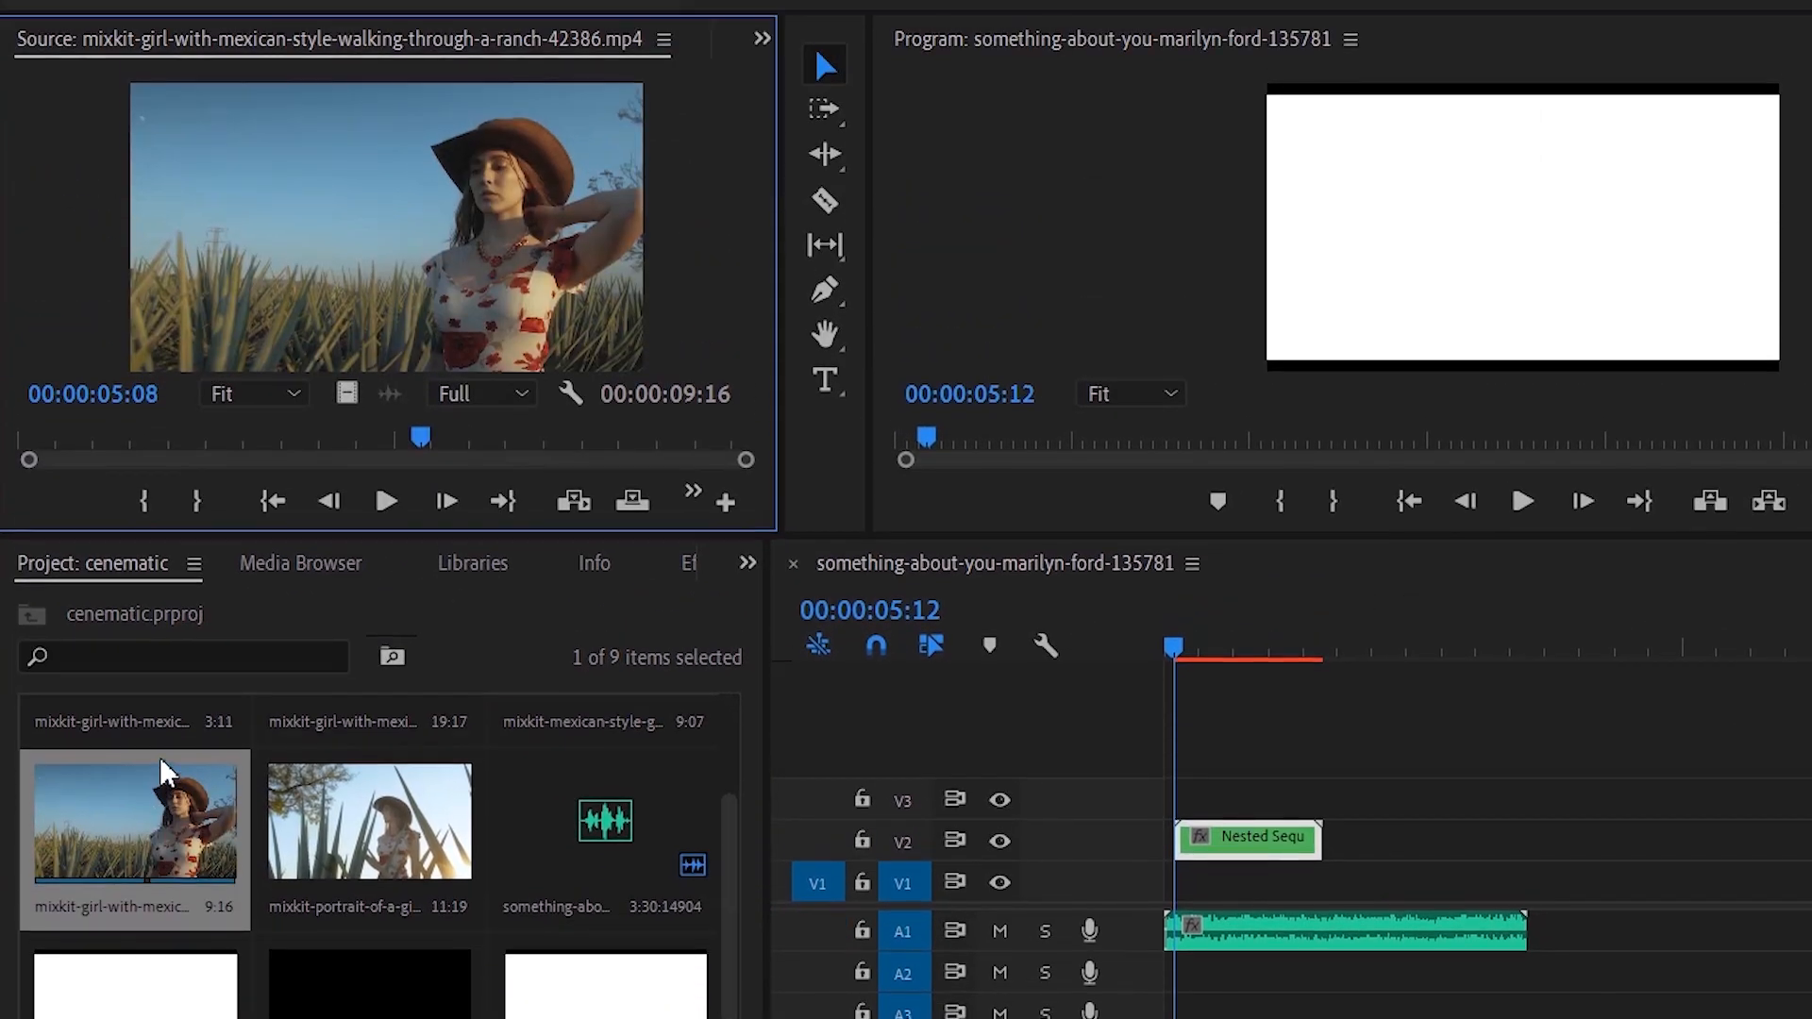
{"action": "left_click_drag", "start_coordinate": [420, 447], "coordinate": [29, 478]}
{"action": "key", "text": "space"}
Set the maguey-field posing clip's out point at 00:00:03:09 and place only its video on V1 beneath the start of the nested sequence
{"action": "scroll", "coordinate": [324, 850], "scroll_direction": "up", "scroll_amount": 2}
{"action": "double_click", "coordinate": [116, 798]}
{"action": "left_click", "coordinate": [202, 451]}
{"action": "left_click_drag", "start_coordinate": [208, 437], "coordinate": [750, 437]}
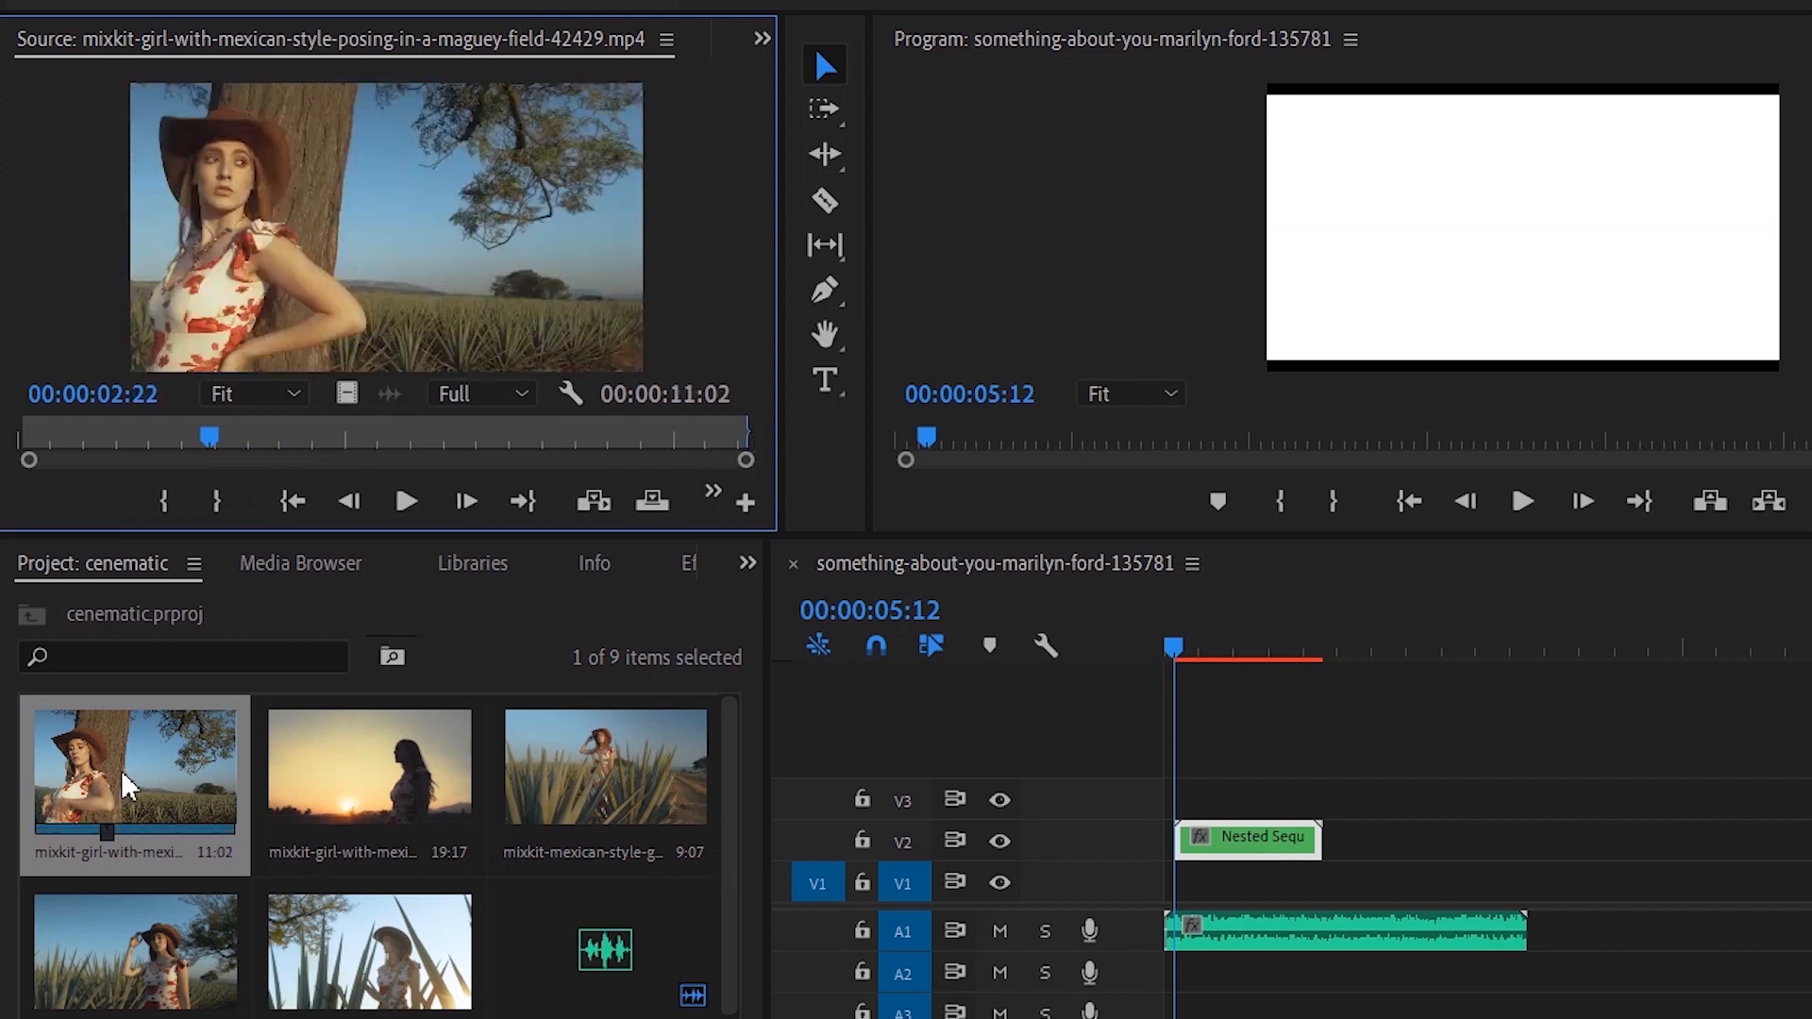
{"action": "left_click_drag", "start_coordinate": [235, 438], "coordinate": [250, 484]}
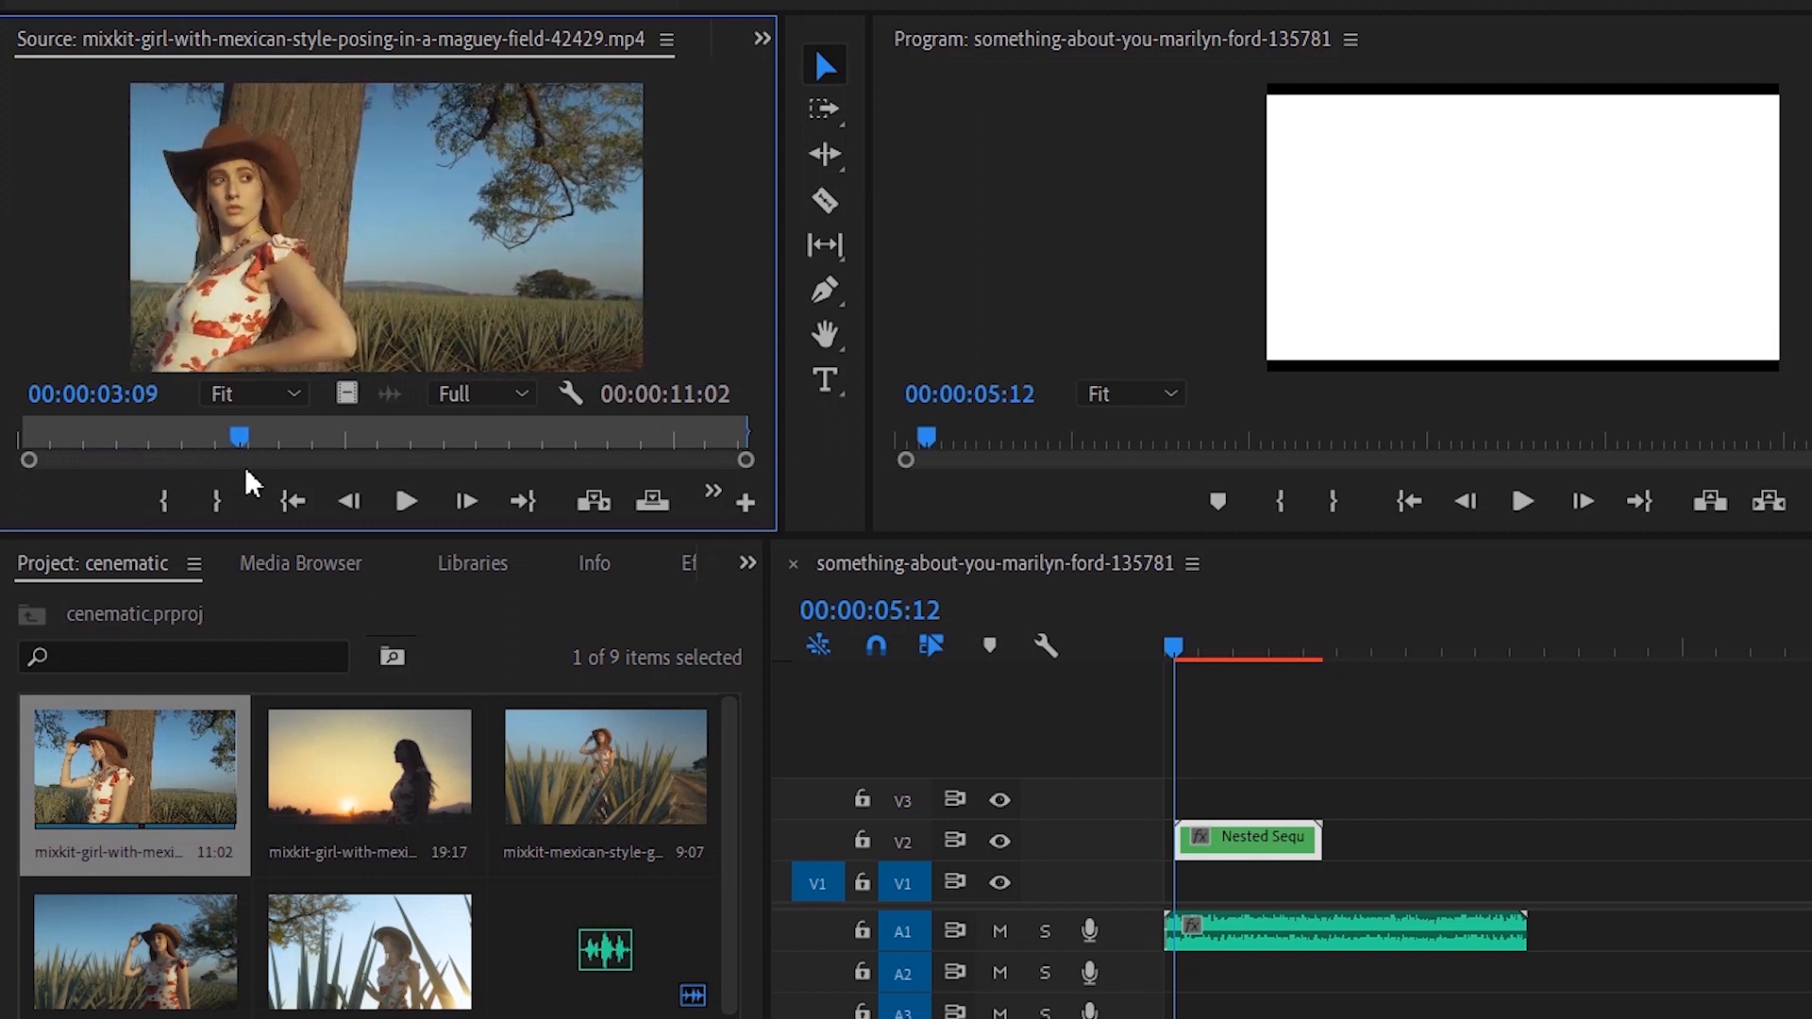
{"action": "key", "text": "o"}
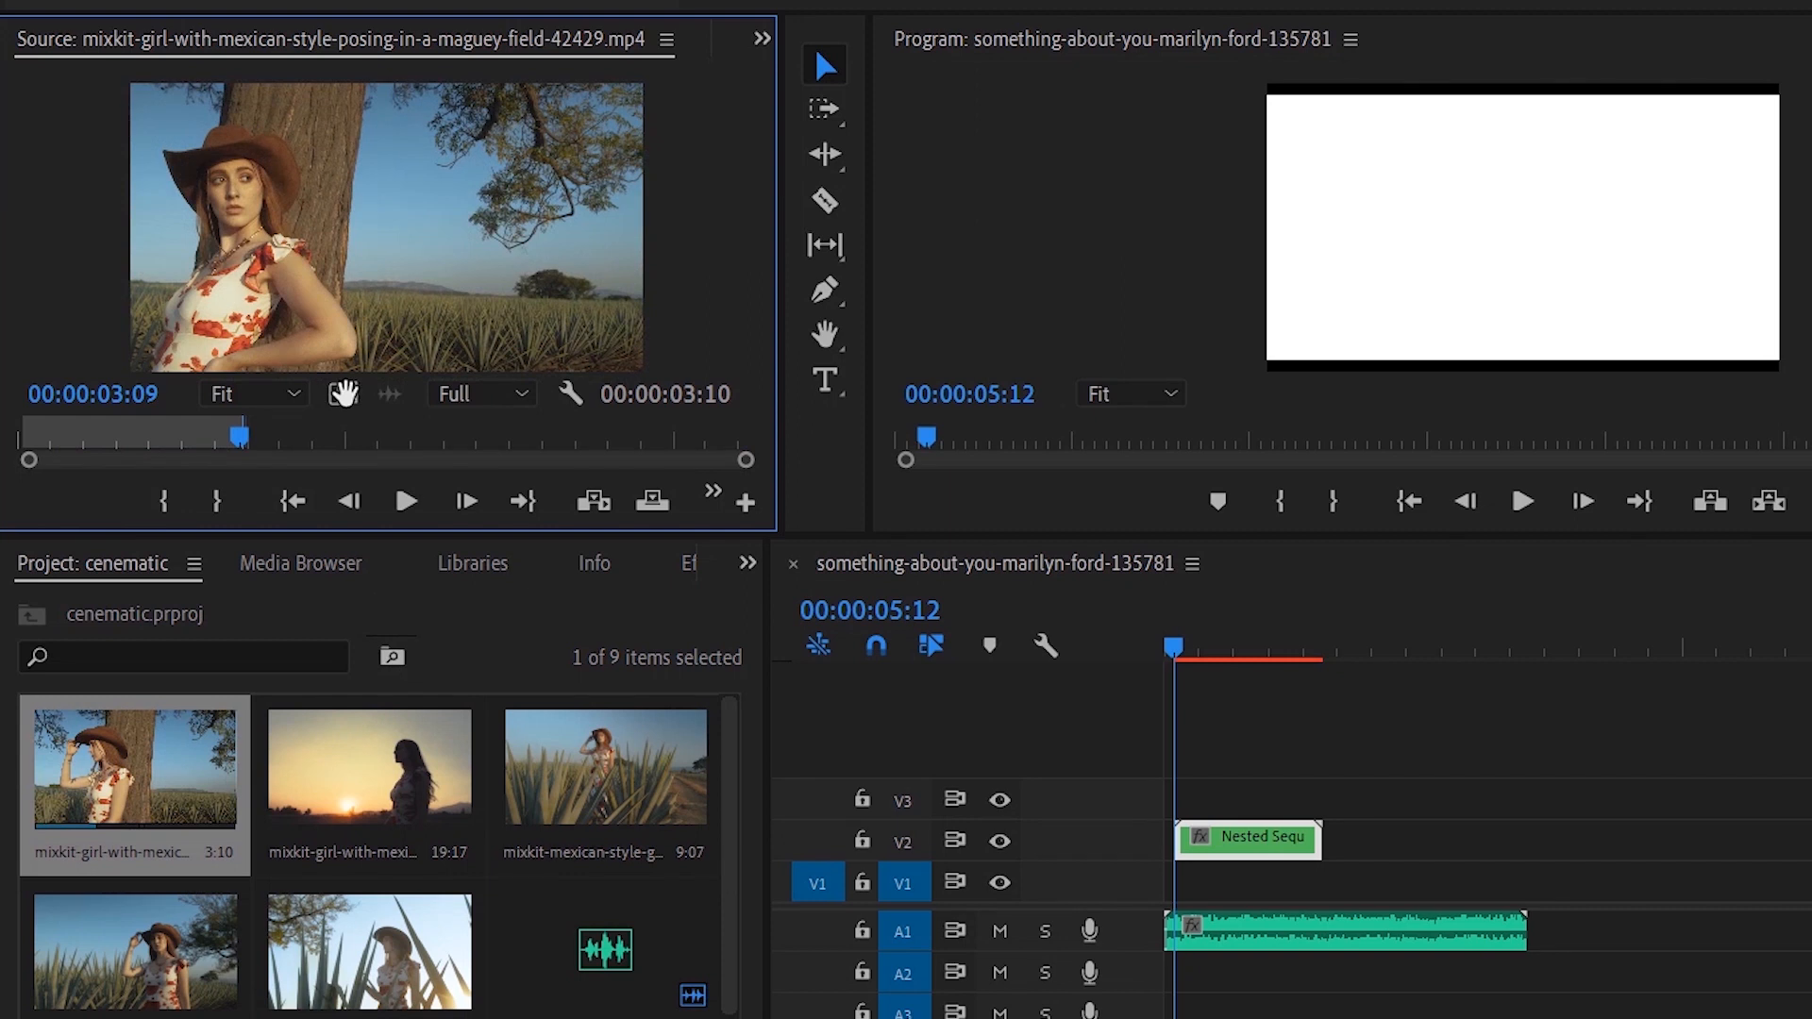
{"action": "left_click_drag", "start_coordinate": [746, 494], "coordinate": [1191, 883]}
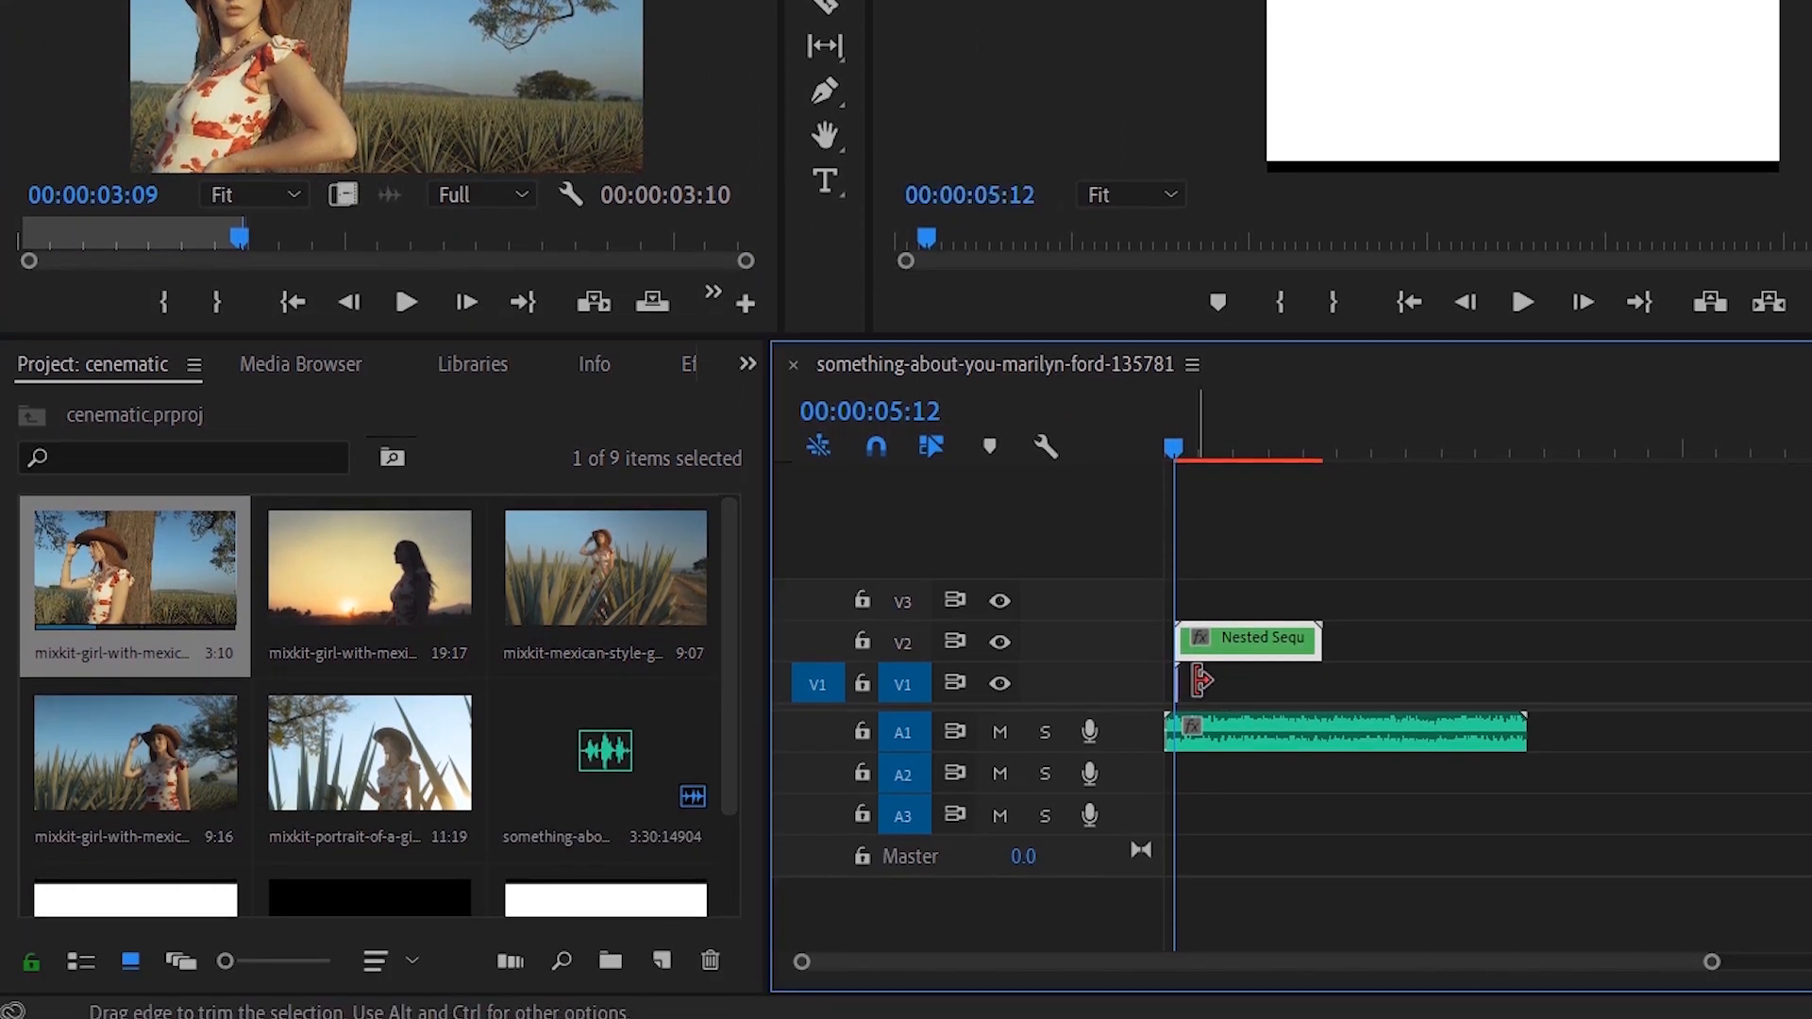
{"action": "left_click_drag", "start_coordinate": [1200, 680], "coordinate": [1350, 677]}
{"action": "key", "text": "ctrl+z"}
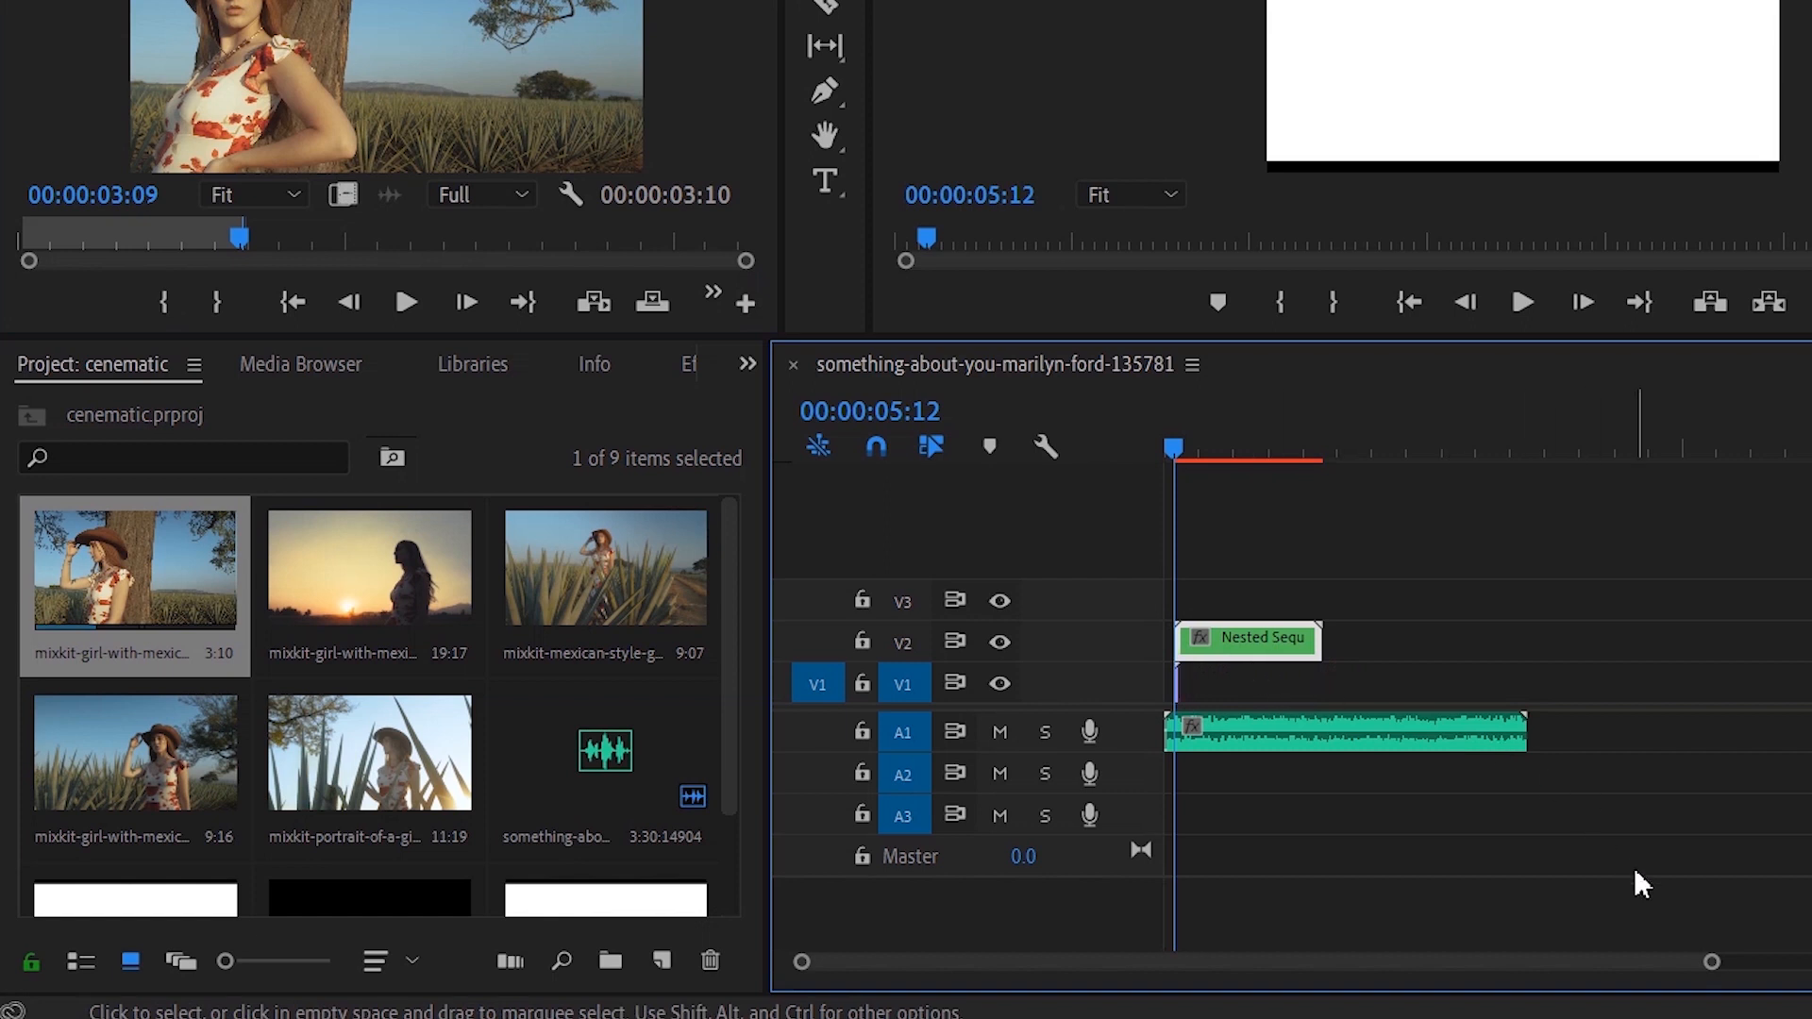
Set the nested sequence's blend mode to Multiply and play back the result over the posing clip from 00:00:07:15
{"action": "left_click_drag", "start_coordinate": [1708, 962], "coordinate": [1396, 958]}
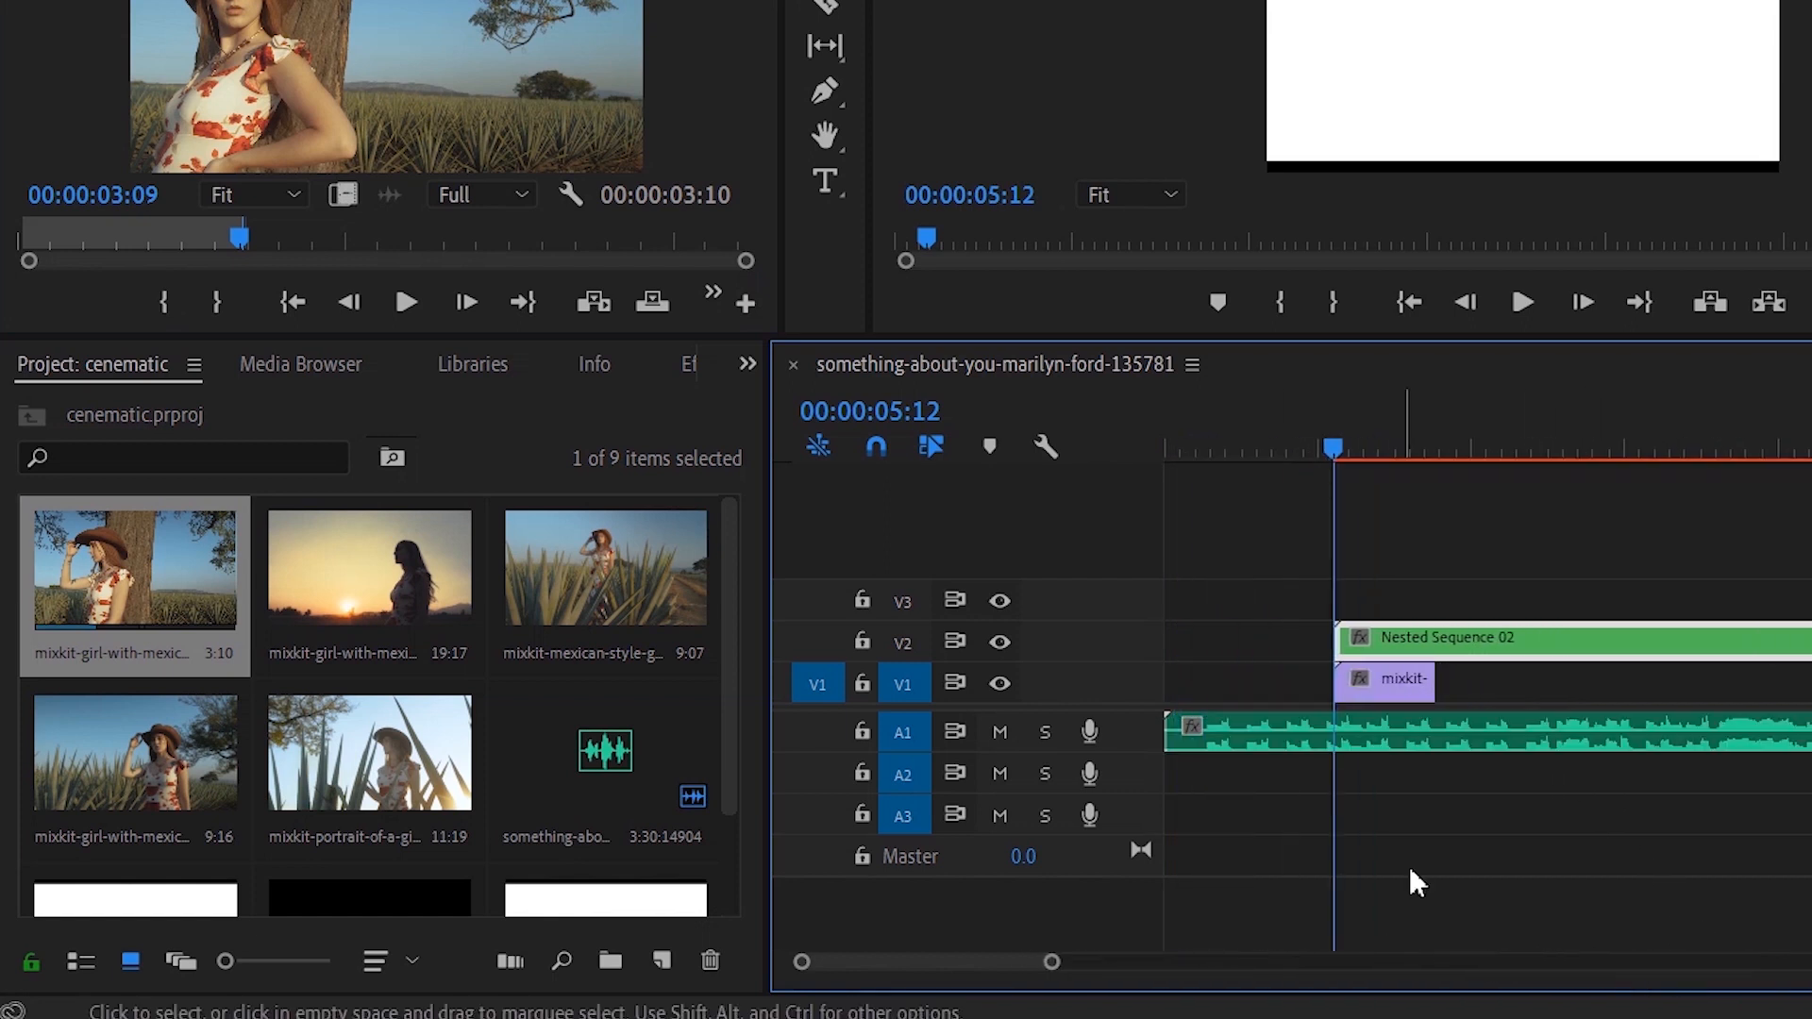
{"action": "left_click", "coordinate": [1400, 446]}
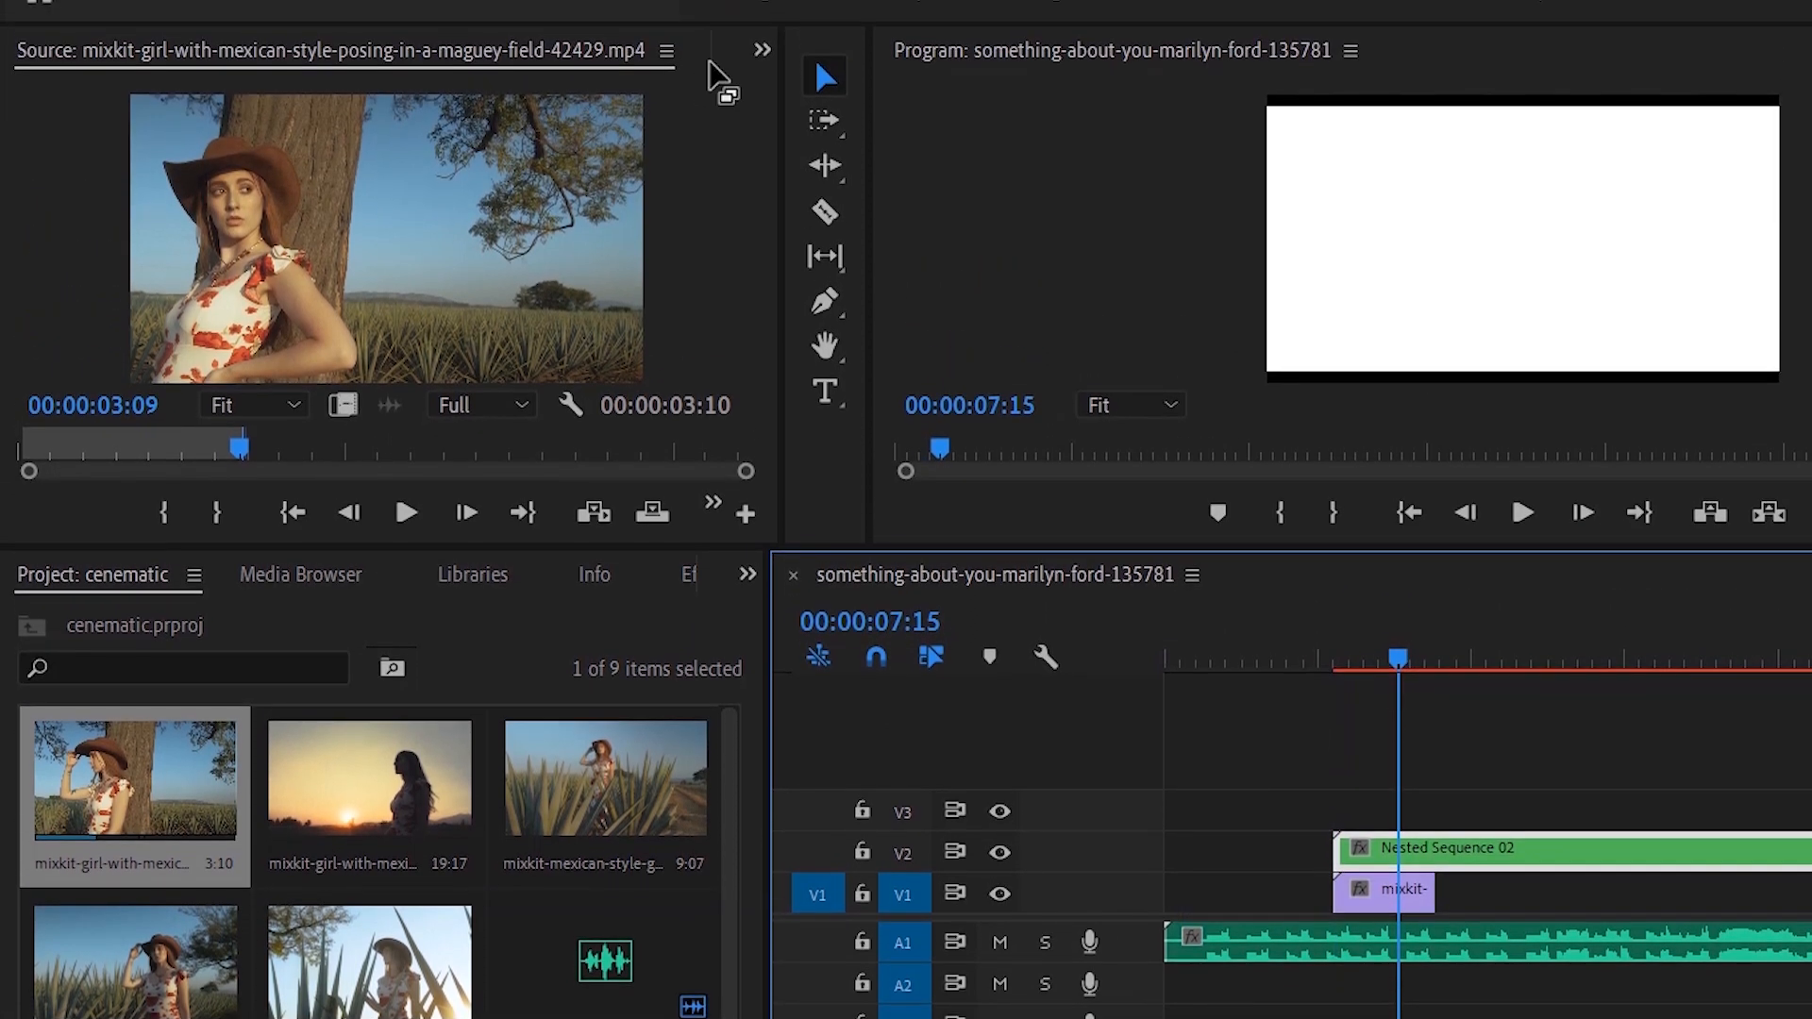
{"action": "left_click", "coordinate": [762, 49]}
{"action": "left_click", "coordinate": [864, 161]}
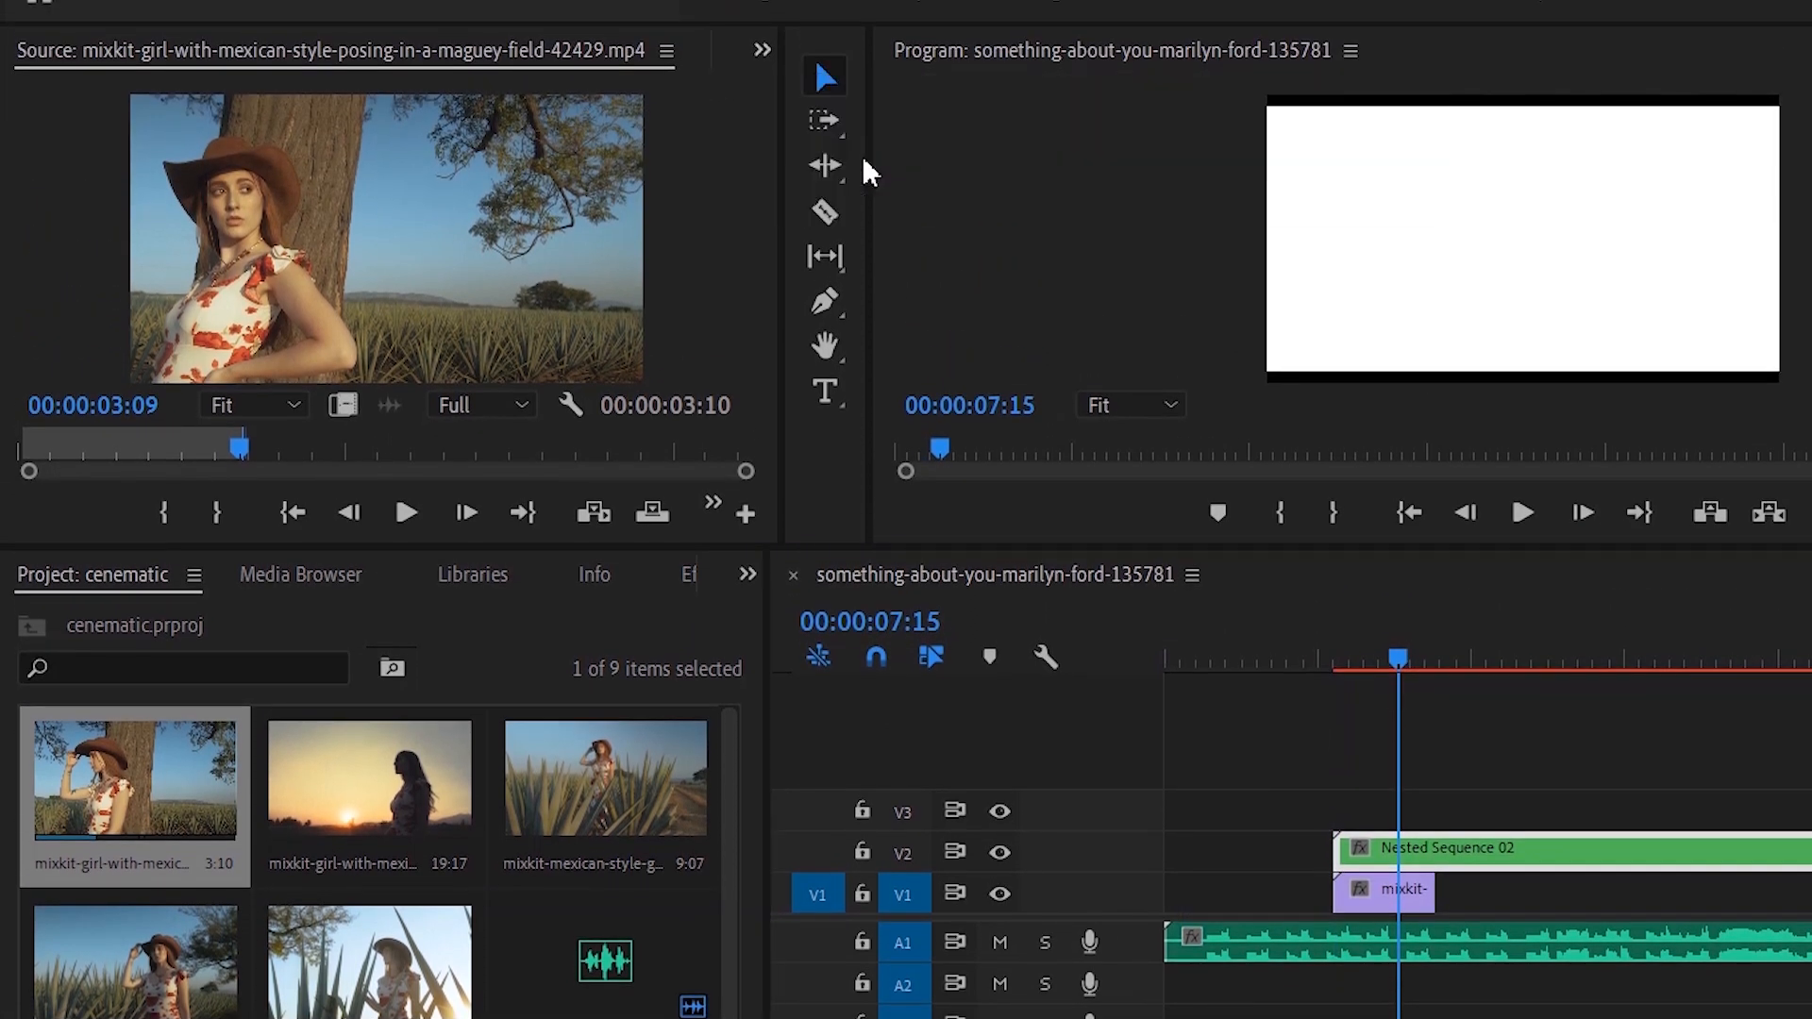
{"action": "left_click", "coordinate": [1370, 854]}
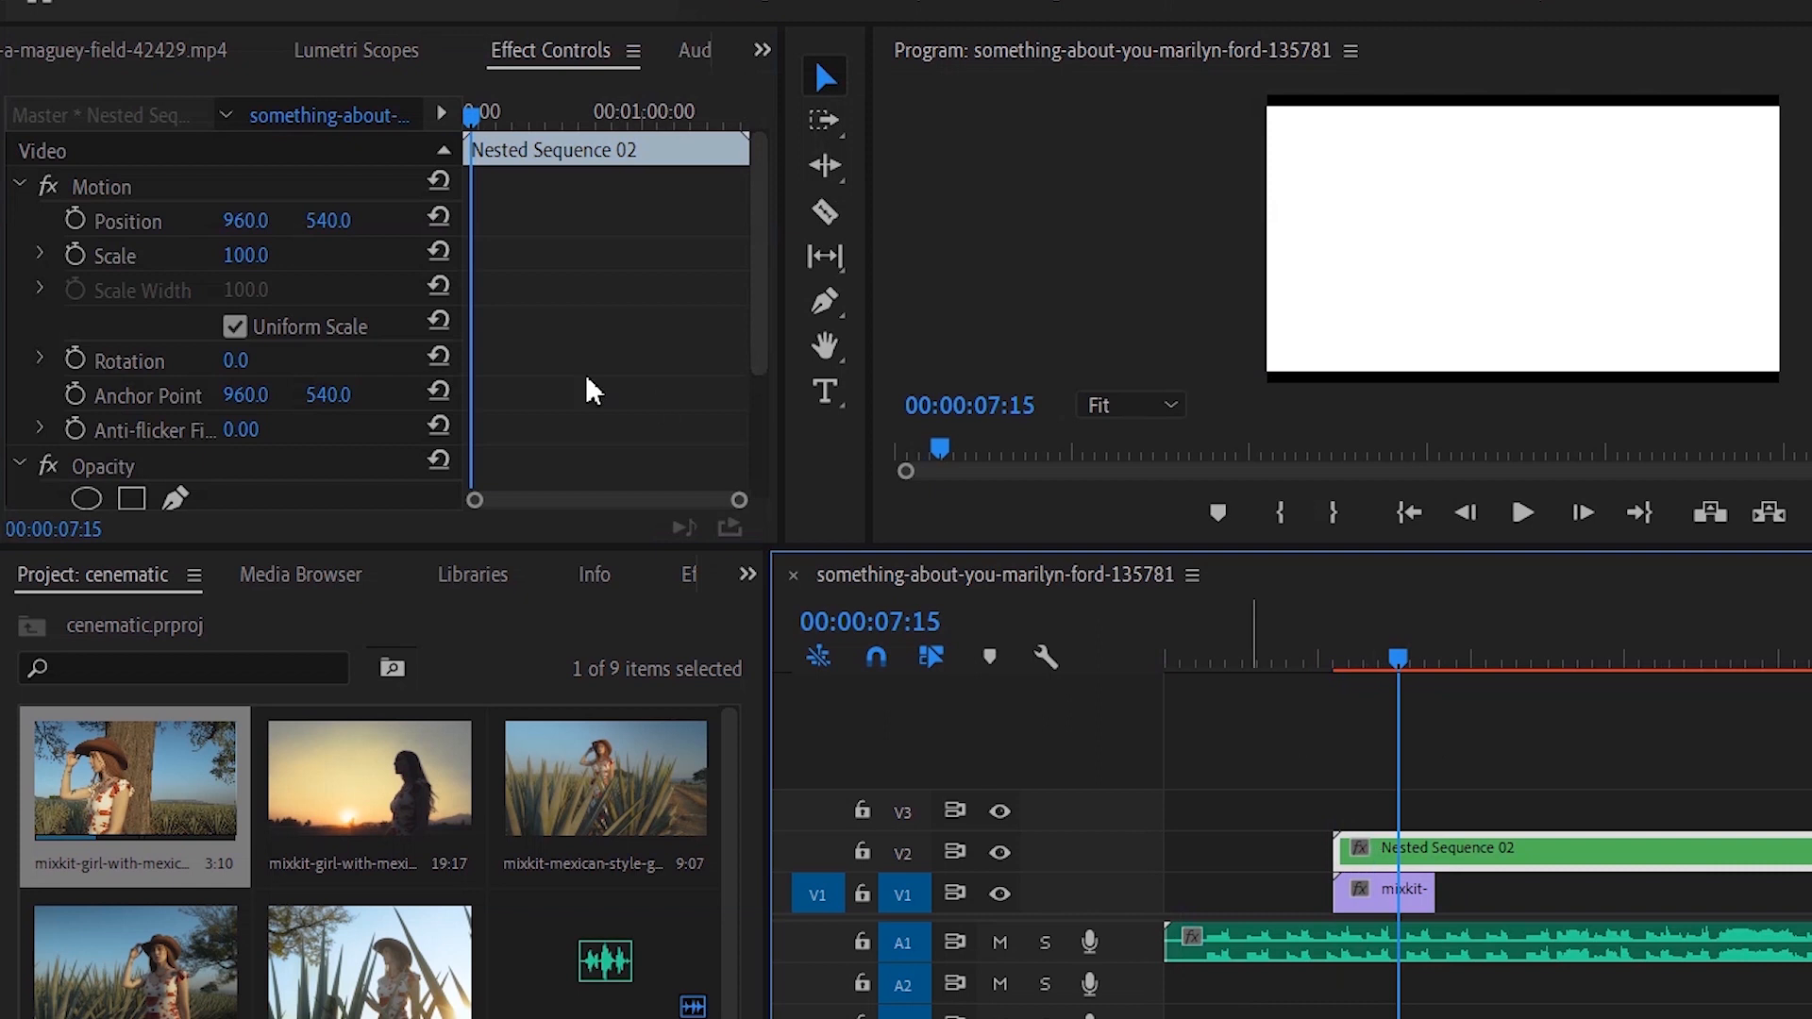
{"action": "scroll", "coordinate": [491, 394], "scroll_direction": "down", "scroll_amount": 4}
{"action": "left_click", "coordinate": [335, 387]}
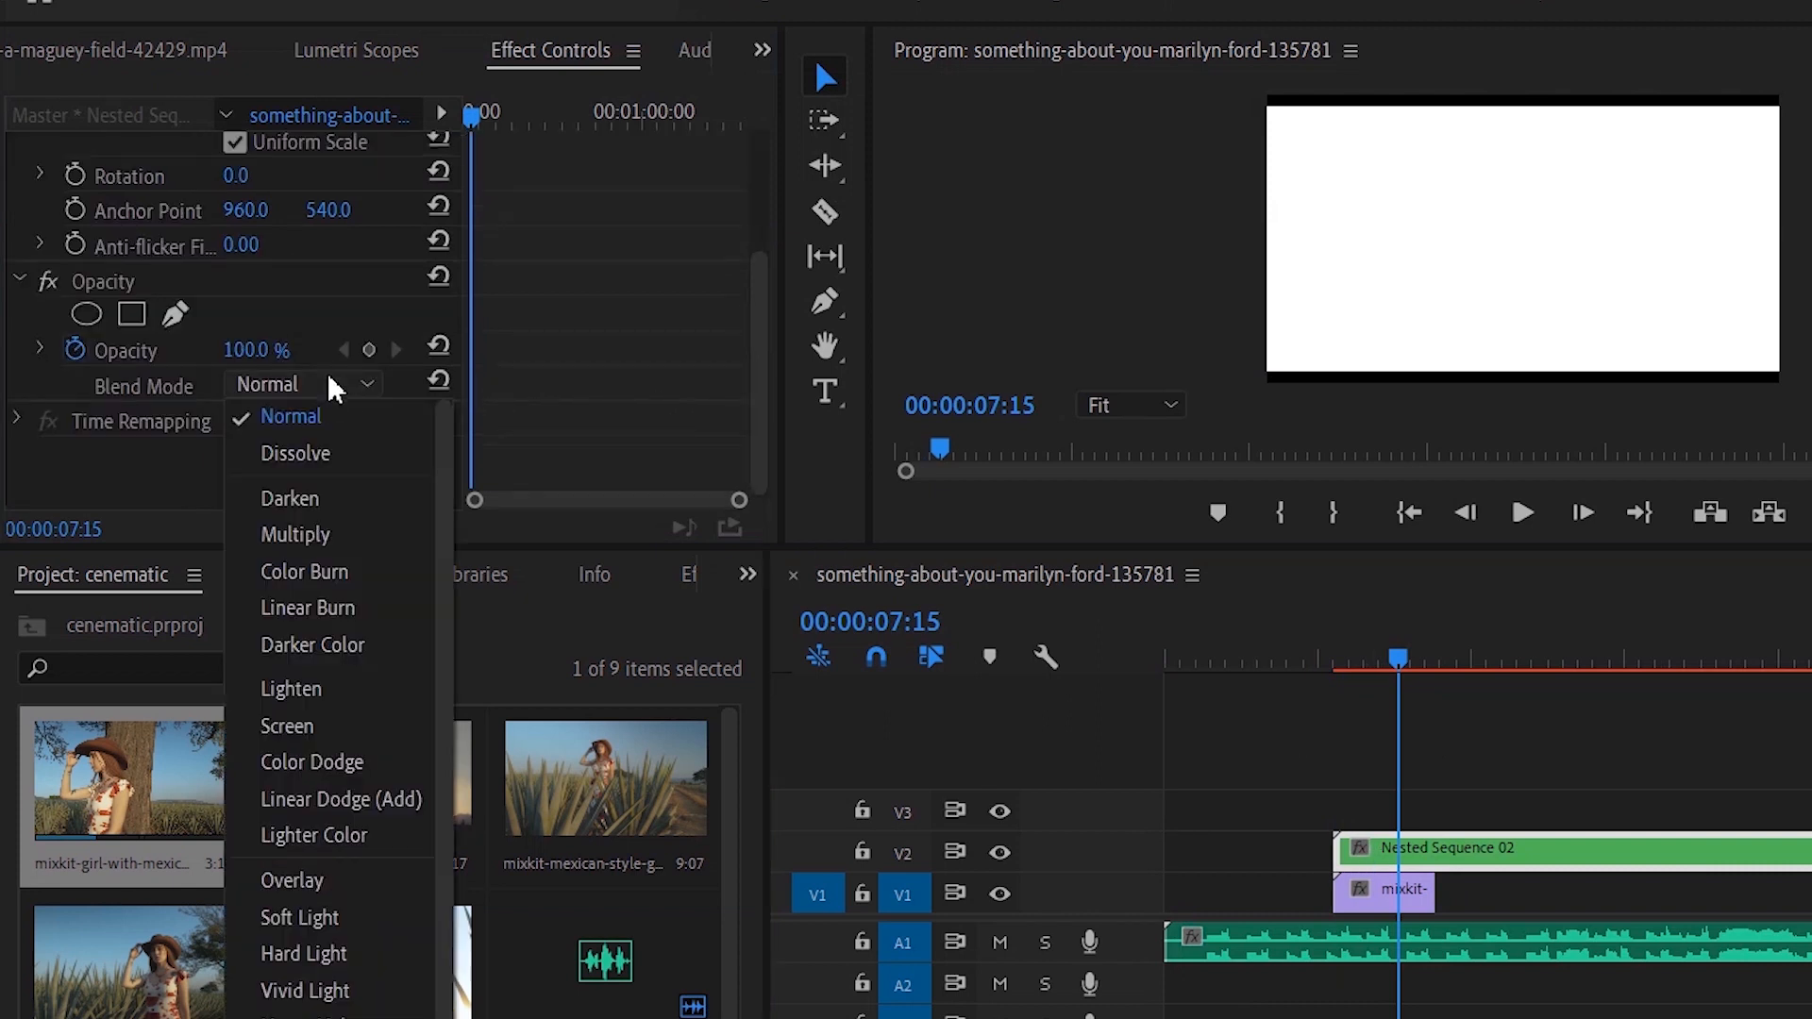
{"action": "left_click", "coordinate": [340, 534]}
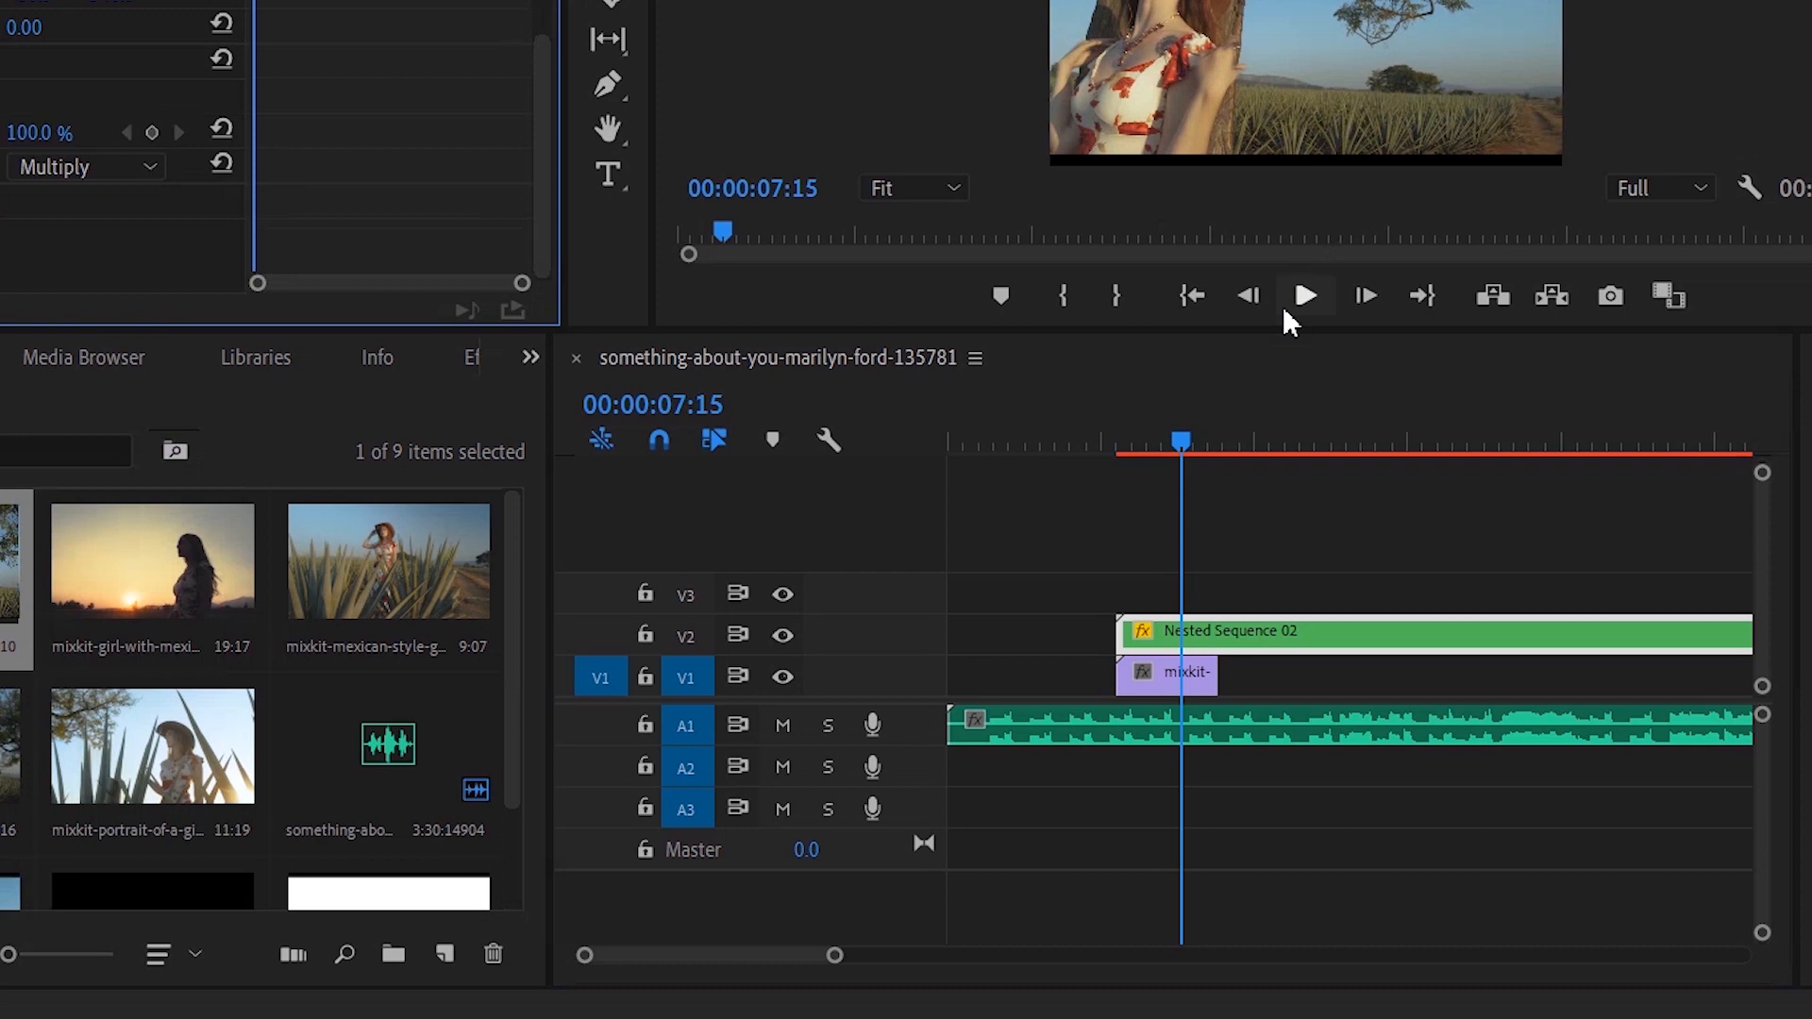
{"action": "left_click", "coordinate": [1516, 520]}
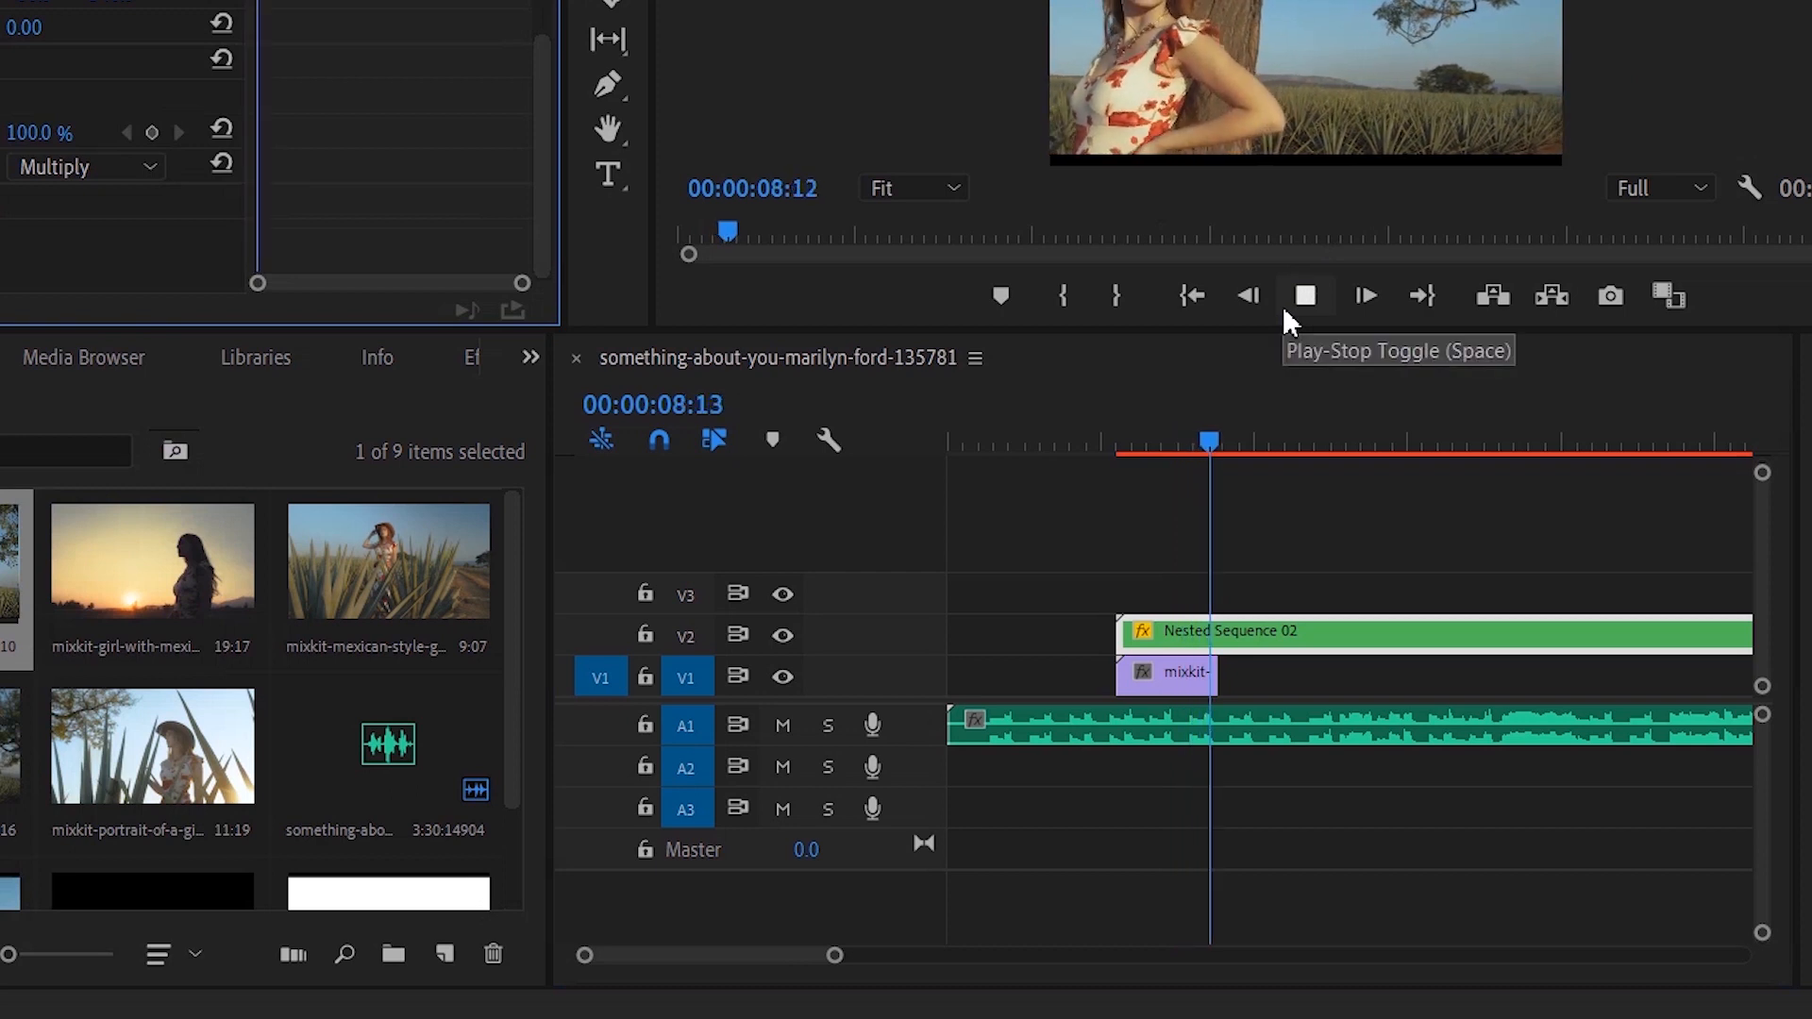
{"action": "left_click", "coordinate": [1286, 302]}
Move the nested sequence and the posing clip together to the start of the timeline
{"action": "left_click", "coordinate": [1230, 469]}
{"action": "mouse_move", "coordinate": [1149, 456]}
{"action": "left_mouse_down"}
{"action": "mouse_move", "coordinate": [1120, 449]}
{"action": "mouse_move", "coordinate": [1143, 442]}
{"action": "left_mouse_up"}
{"action": "left_click_drag", "start_coordinate": [1232, 517], "coordinate": [1007, 688]}
{"action": "left_click", "coordinate": [1147, 449]}
{"action": "left_click_drag", "start_coordinate": [1085, 463], "coordinate": [950, 476]}
Play the opening and move the posing clip further along V1 to free the start of the track
{"action": "key", "text": "space"}
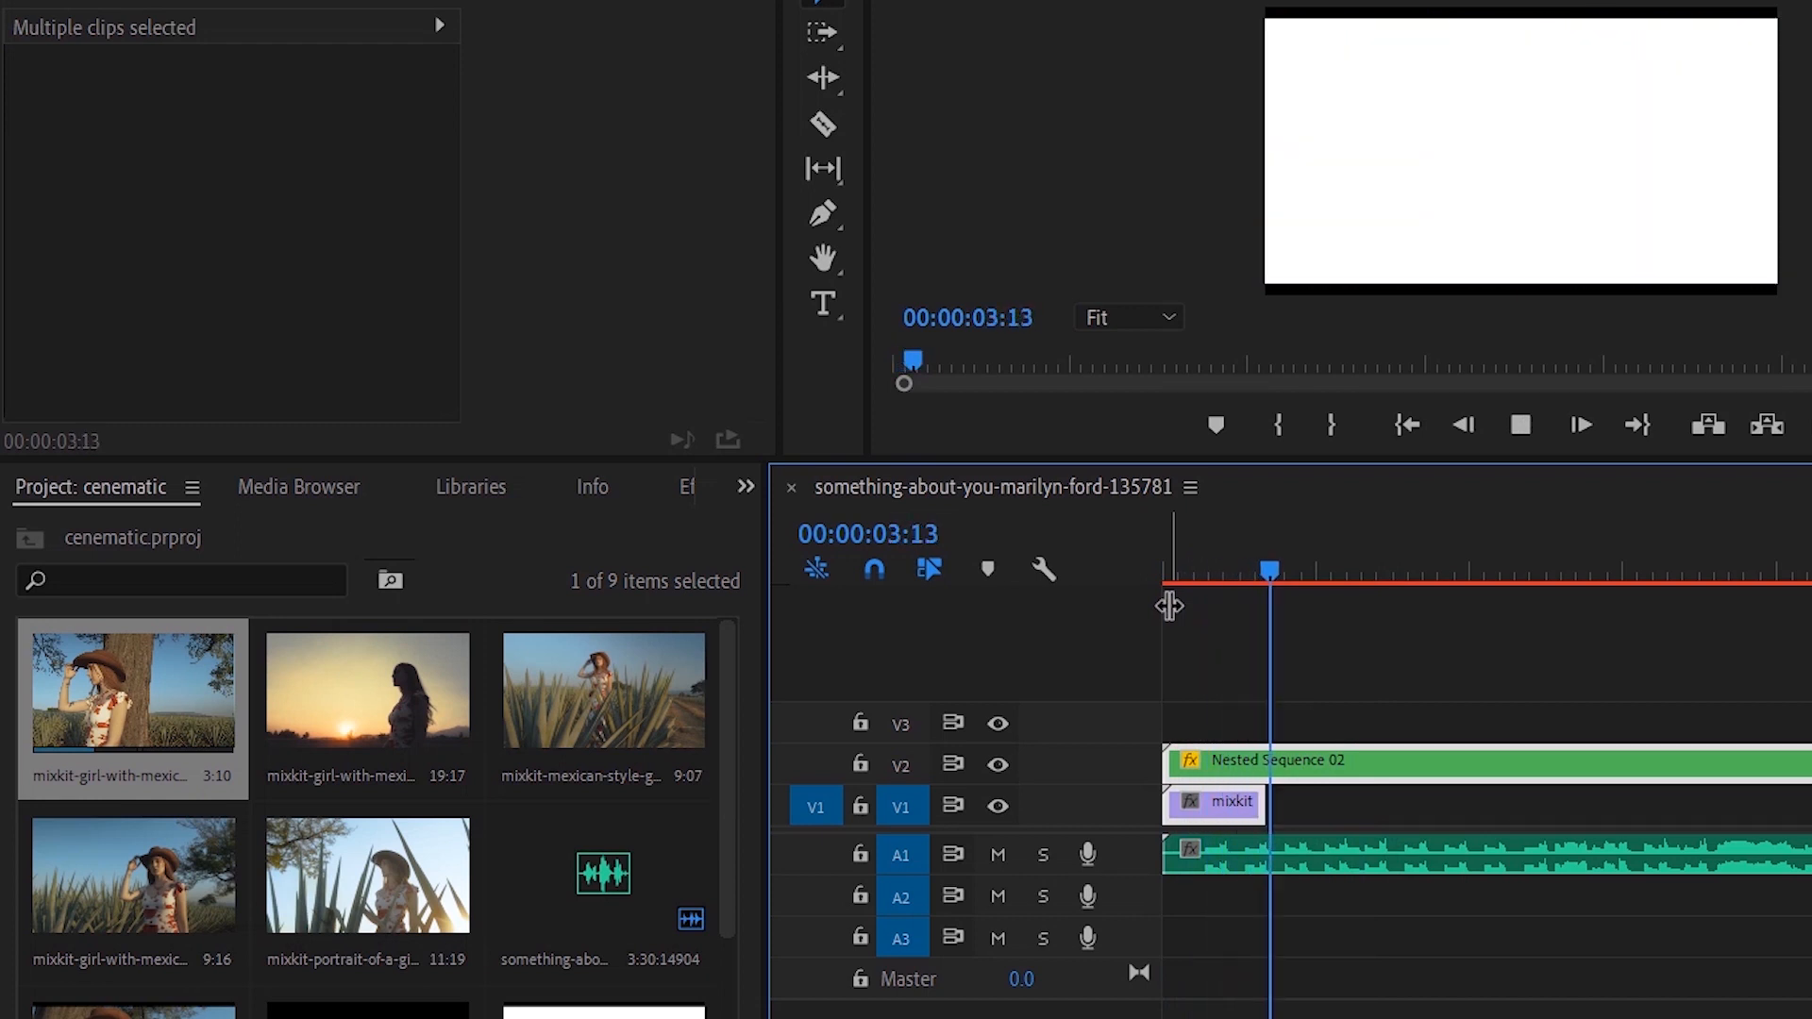
{"action": "left_click_drag", "start_coordinate": [1275, 583], "coordinate": [1210, 555]}
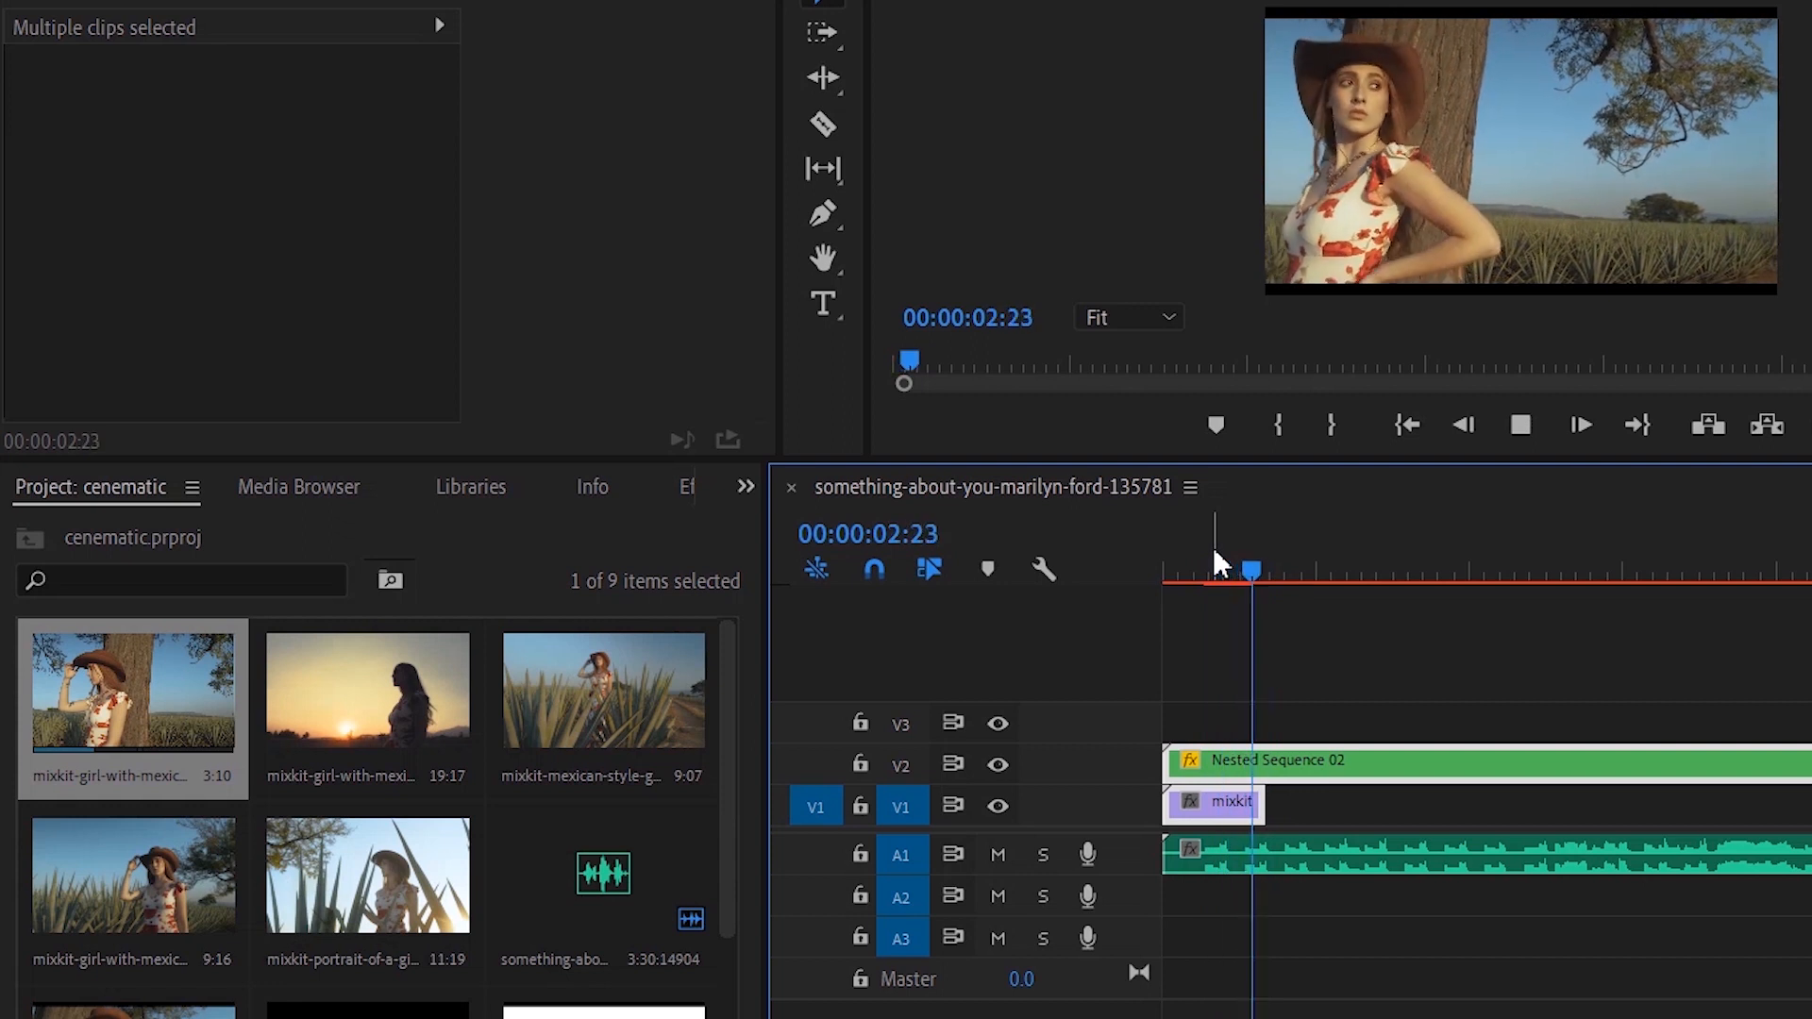
{"action": "left_click_drag", "start_coordinate": [1249, 571], "coordinate": [1219, 568]}
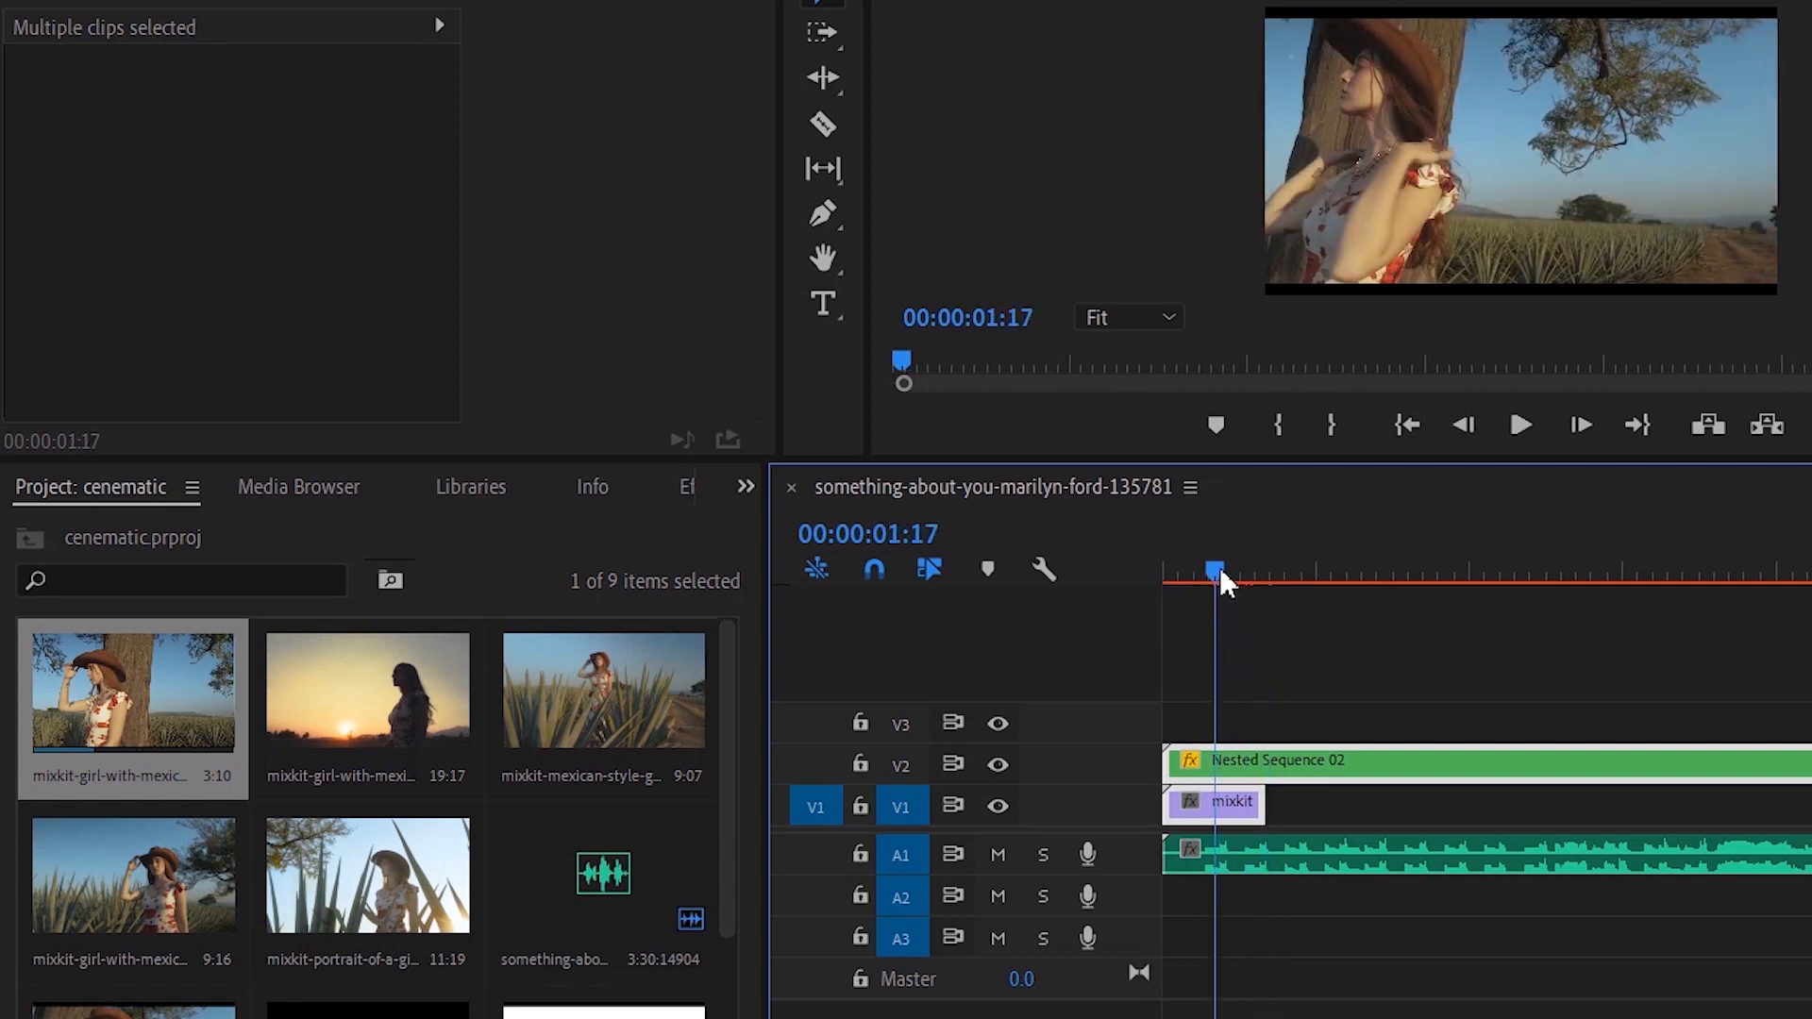
{"action": "left_click", "coordinate": [1264, 735]}
{"action": "left_click_drag", "start_coordinate": [1223, 814], "coordinate": [1479, 813]}
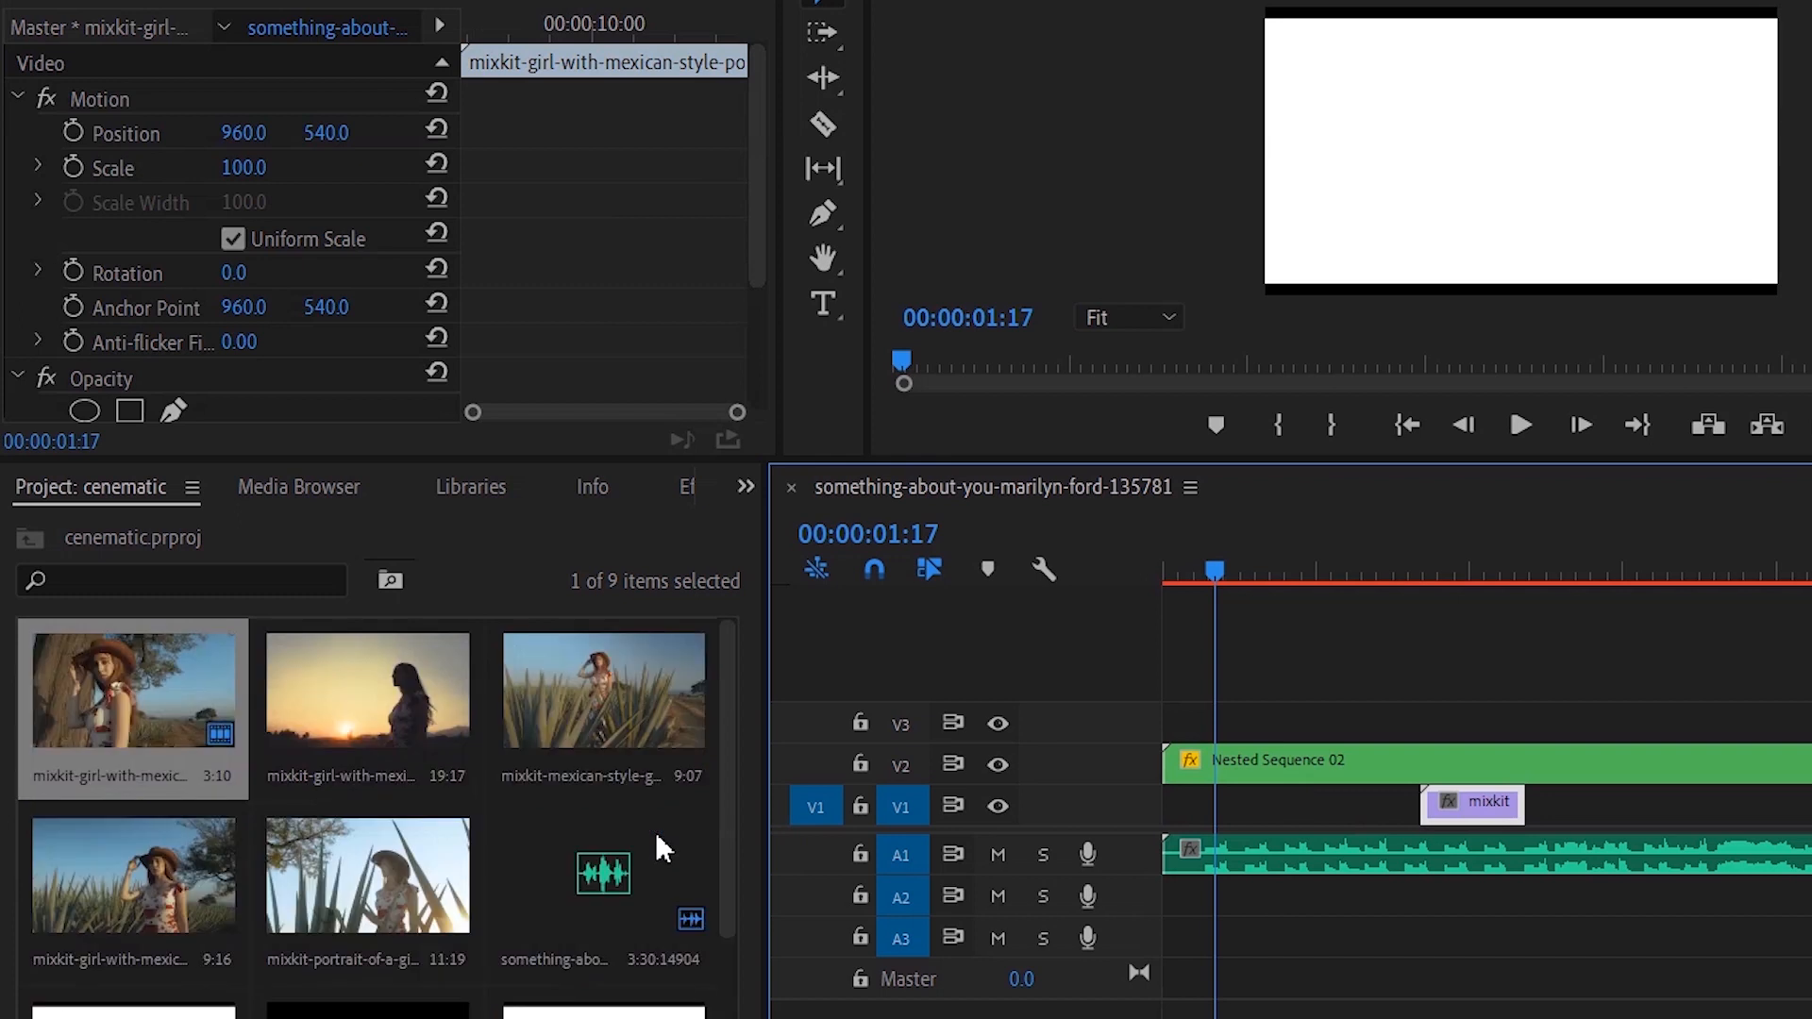
Set the mixkit-mexican-style clip's out point at 00:00:01:04, place only its video at the start of V1 and extend its end slightly
{"action": "double_click", "coordinate": [607, 723]}
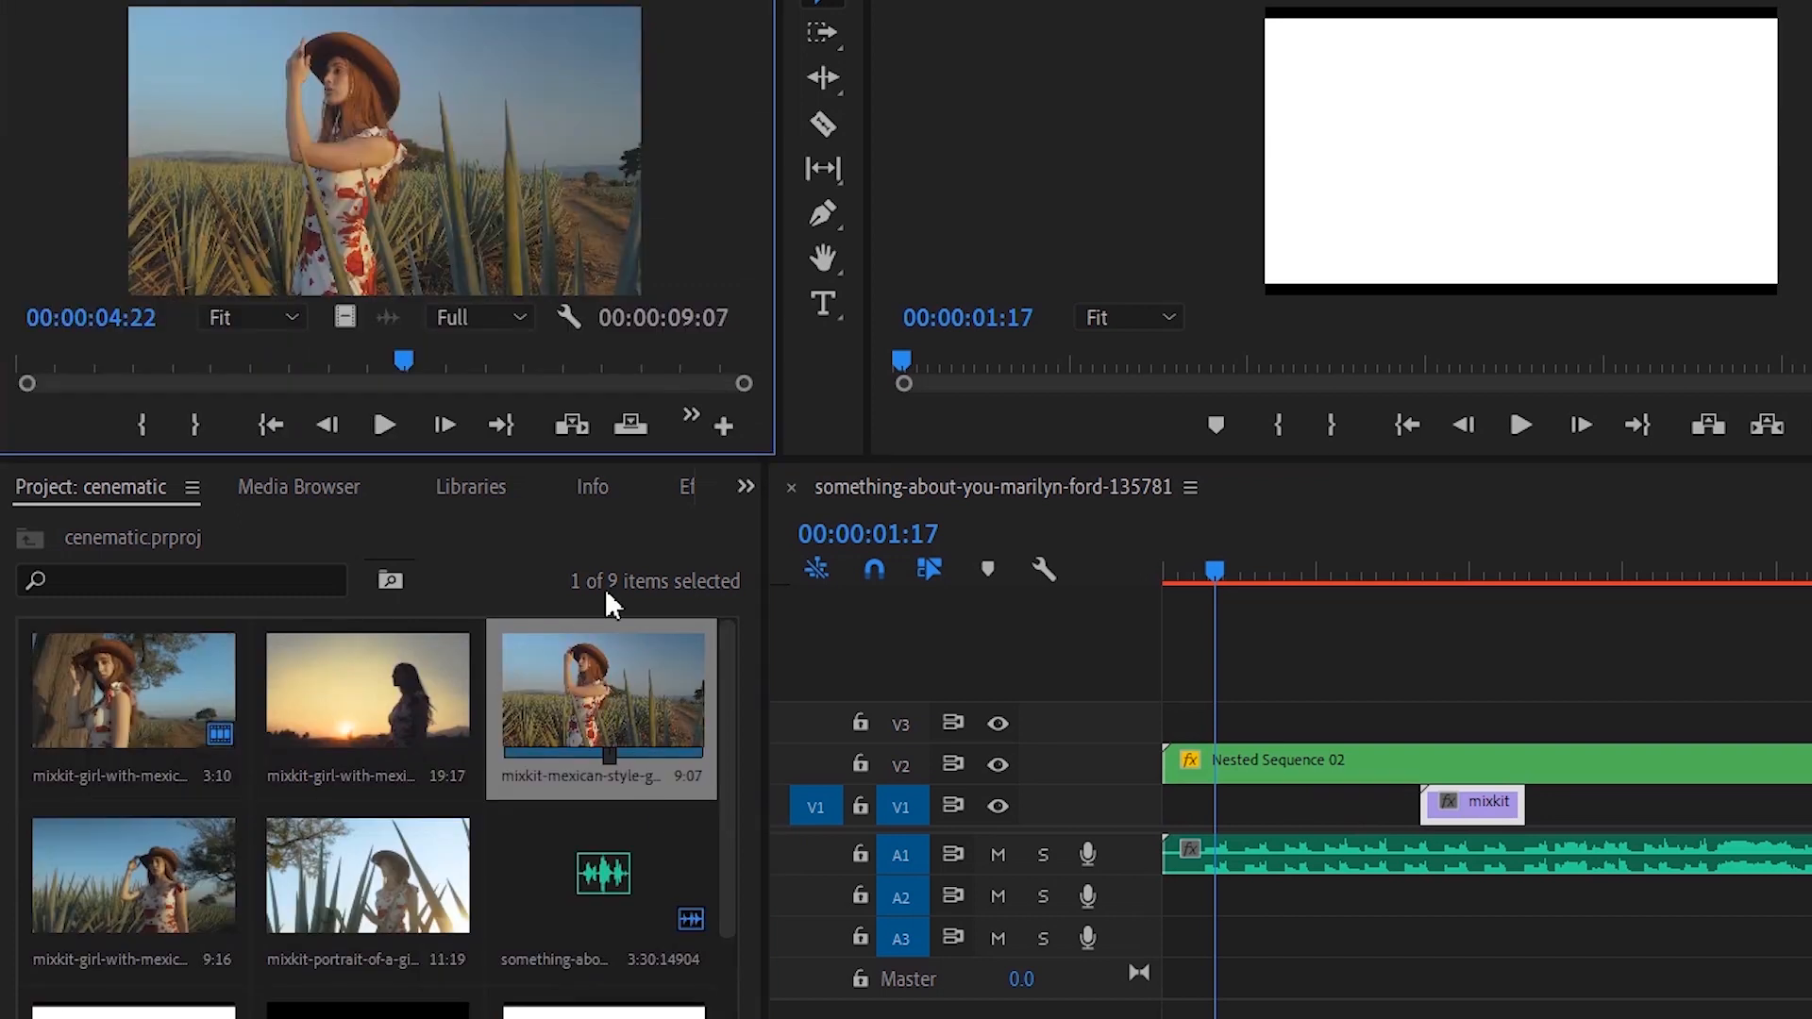
{"action": "left_click_drag", "start_coordinate": [395, 383], "coordinate": [3, 373]}
{"action": "key", "text": "space"}
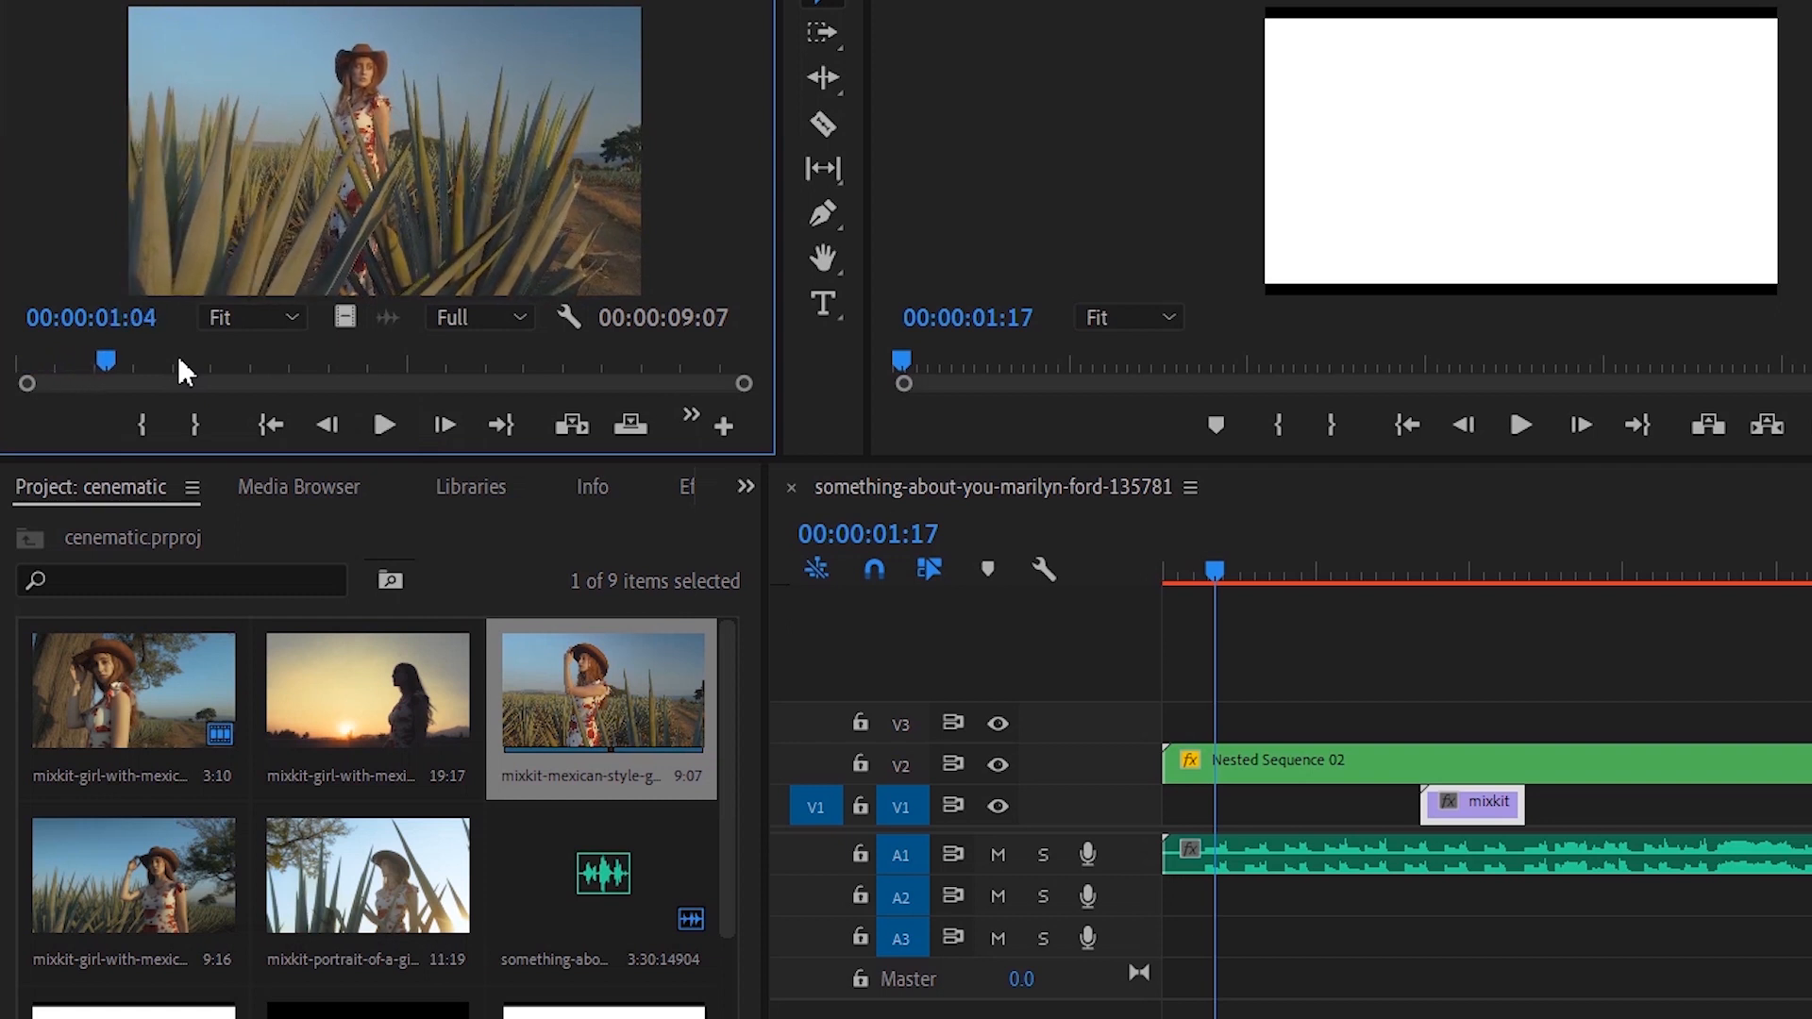
{"action": "key", "text": "o"}
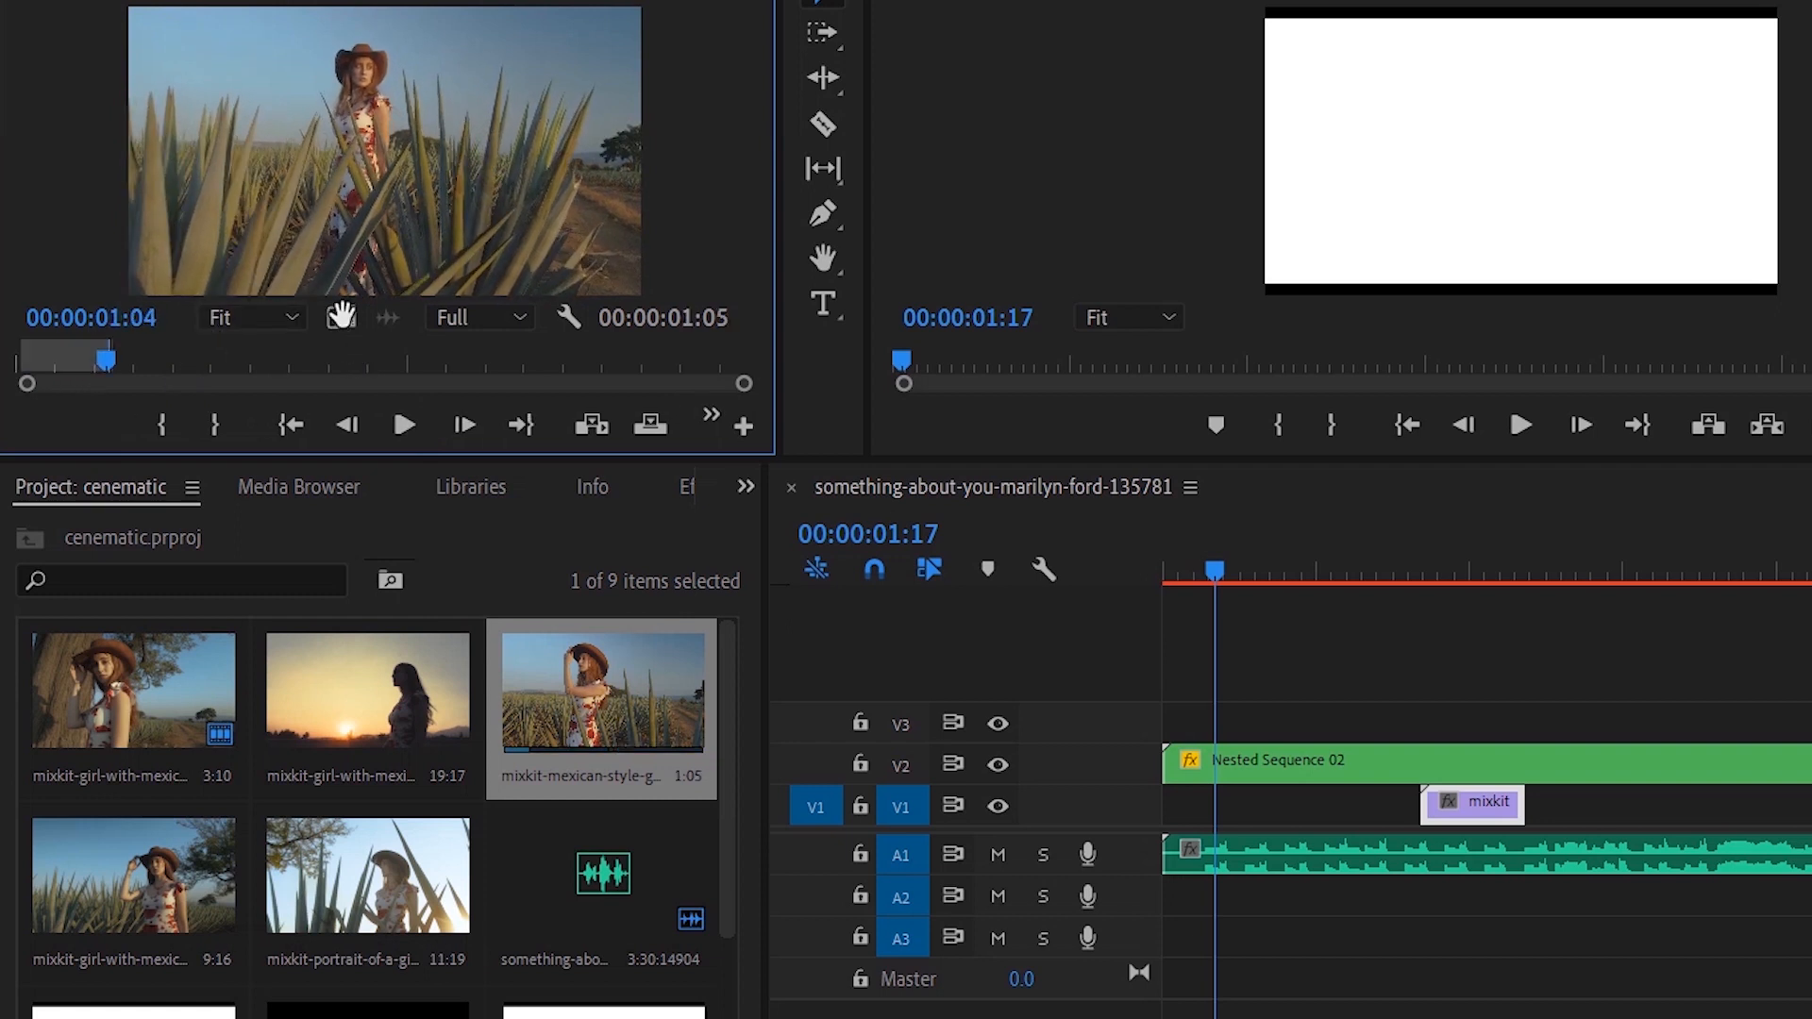
{"action": "left_click_drag", "start_coordinate": [745, 560], "coordinate": [1163, 763]}
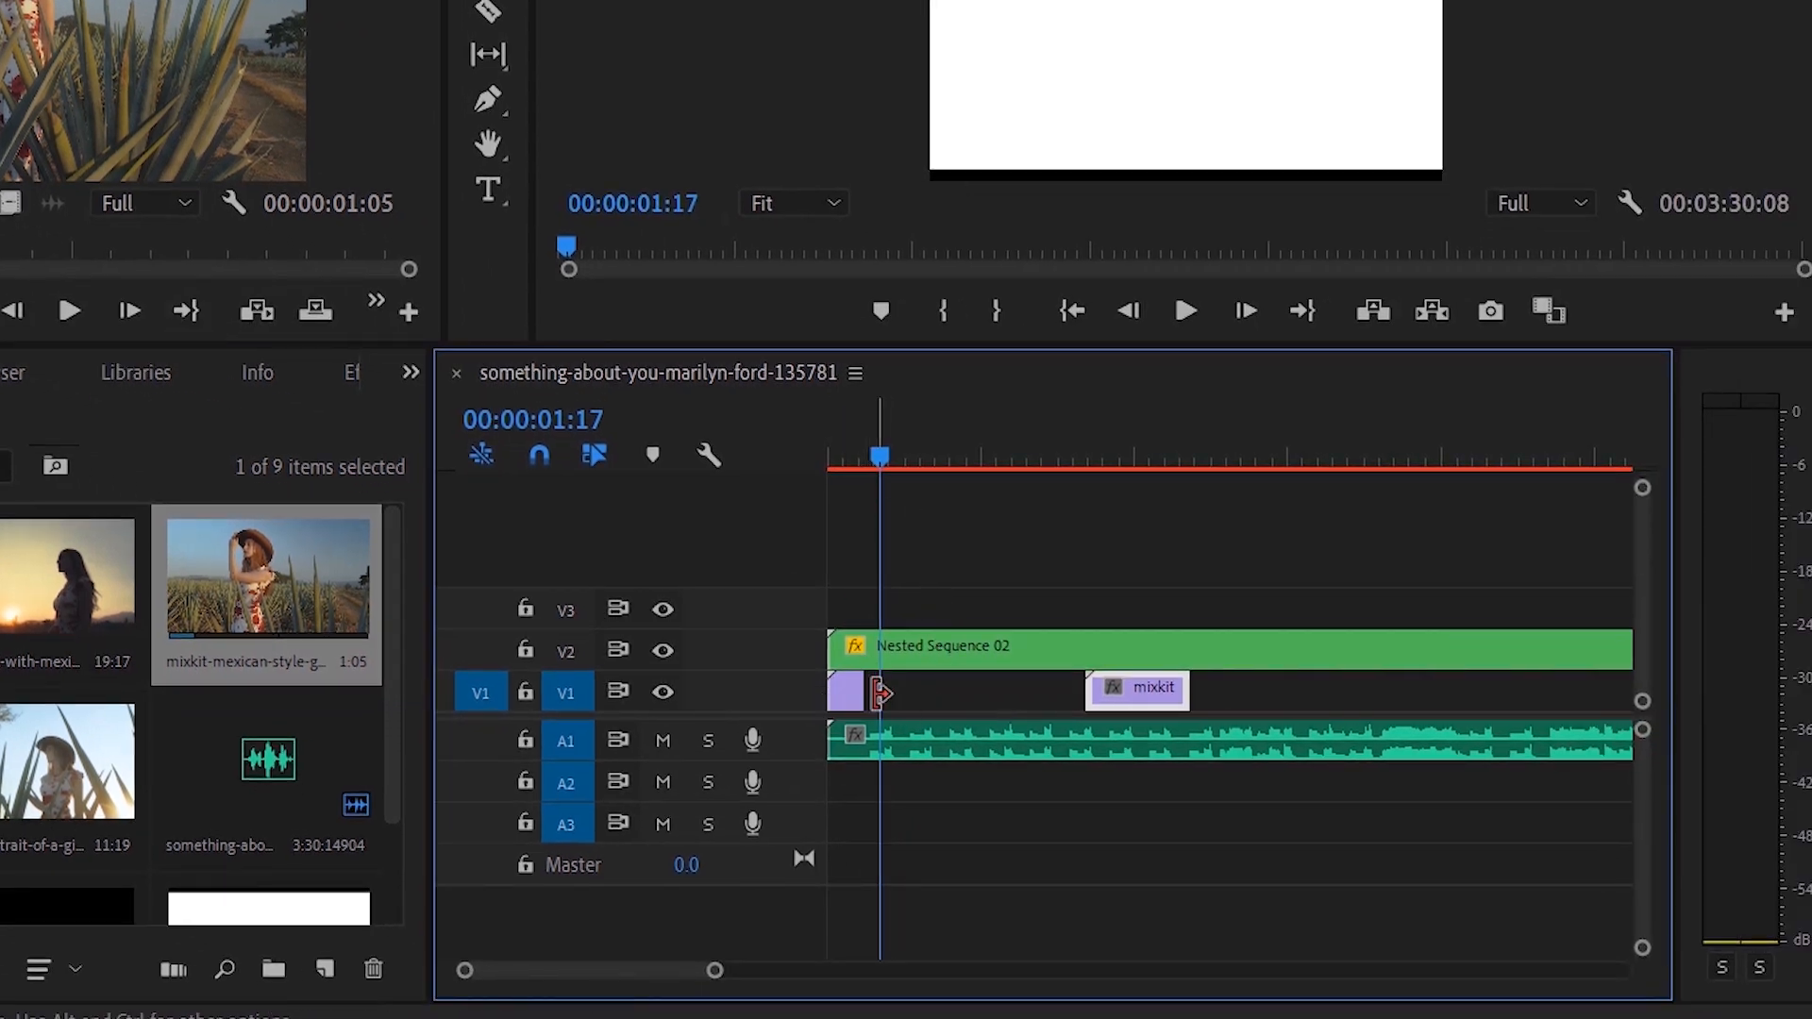
{"action": "left_click_drag", "start_coordinate": [880, 694], "coordinate": [900, 693]}
Play the opening against the music, park the playhead at 00:00:01:10 and move the first V1 clip to just before the posing clip
{"action": "key", "text": "space"}
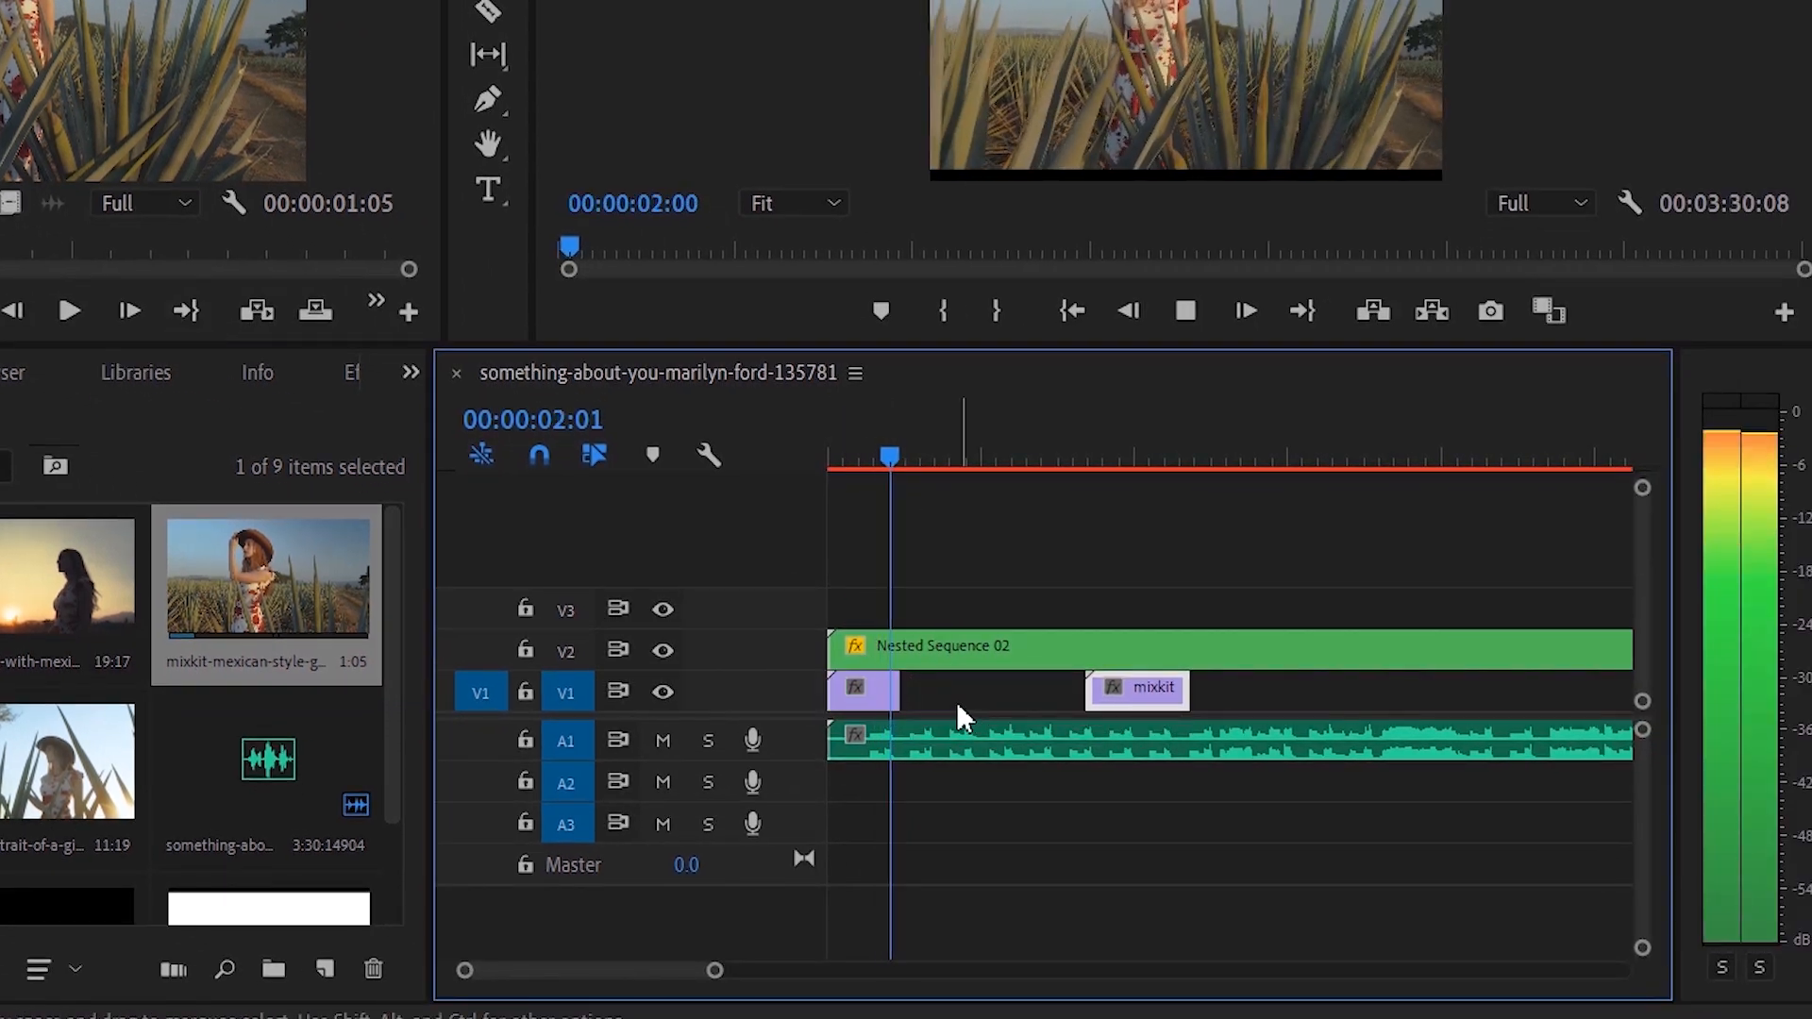
{"action": "key", "text": "space"}
{"action": "left_click_drag", "start_coordinate": [904, 461], "coordinate": [824, 443]}
{"action": "key", "text": "space"}
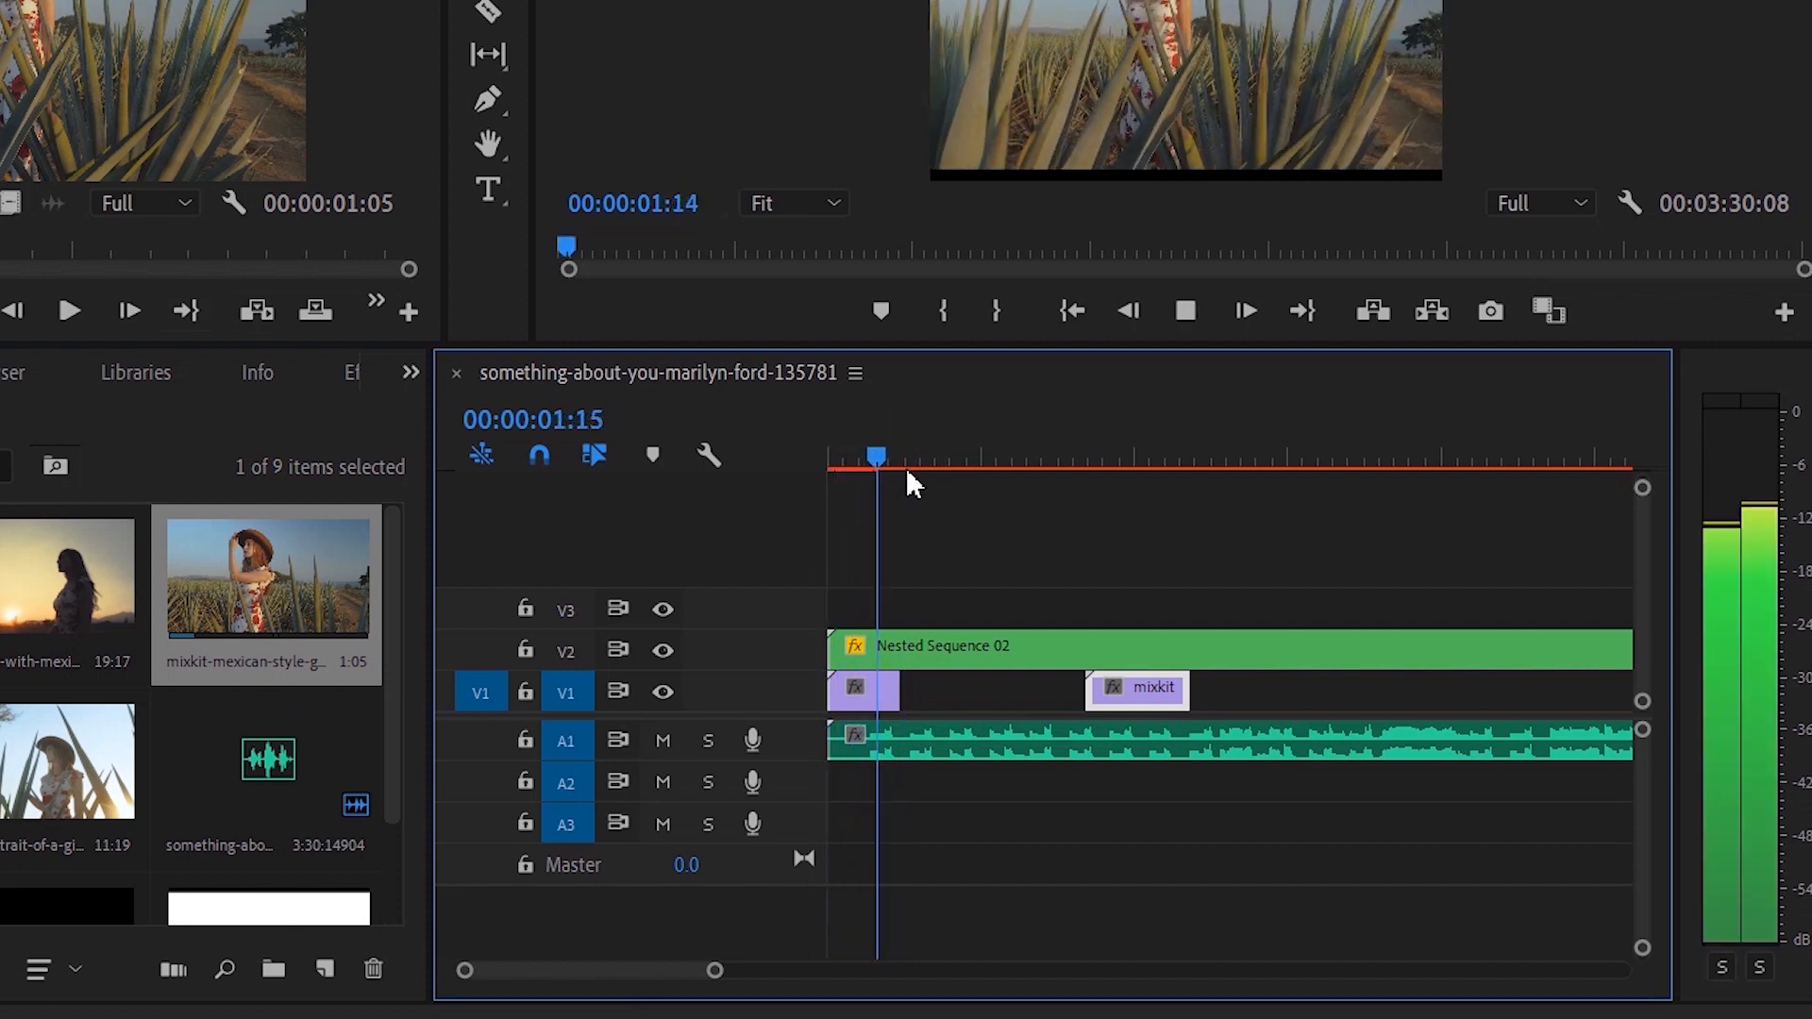
{"action": "key", "text": "space"}
{"action": "left_click_drag", "start_coordinate": [901, 462], "coordinate": [870, 457]}
{"action": "left_click", "coordinate": [877, 694]}
{"action": "left_click_drag", "start_coordinate": [878, 696], "coordinate": [1035, 696]}
Open the mixkit-portrait clip from the project bin, preview it and mark it from 00:00:08:06 to 00:00:10:04
{"action": "double_click", "coordinate": [273, 595]}
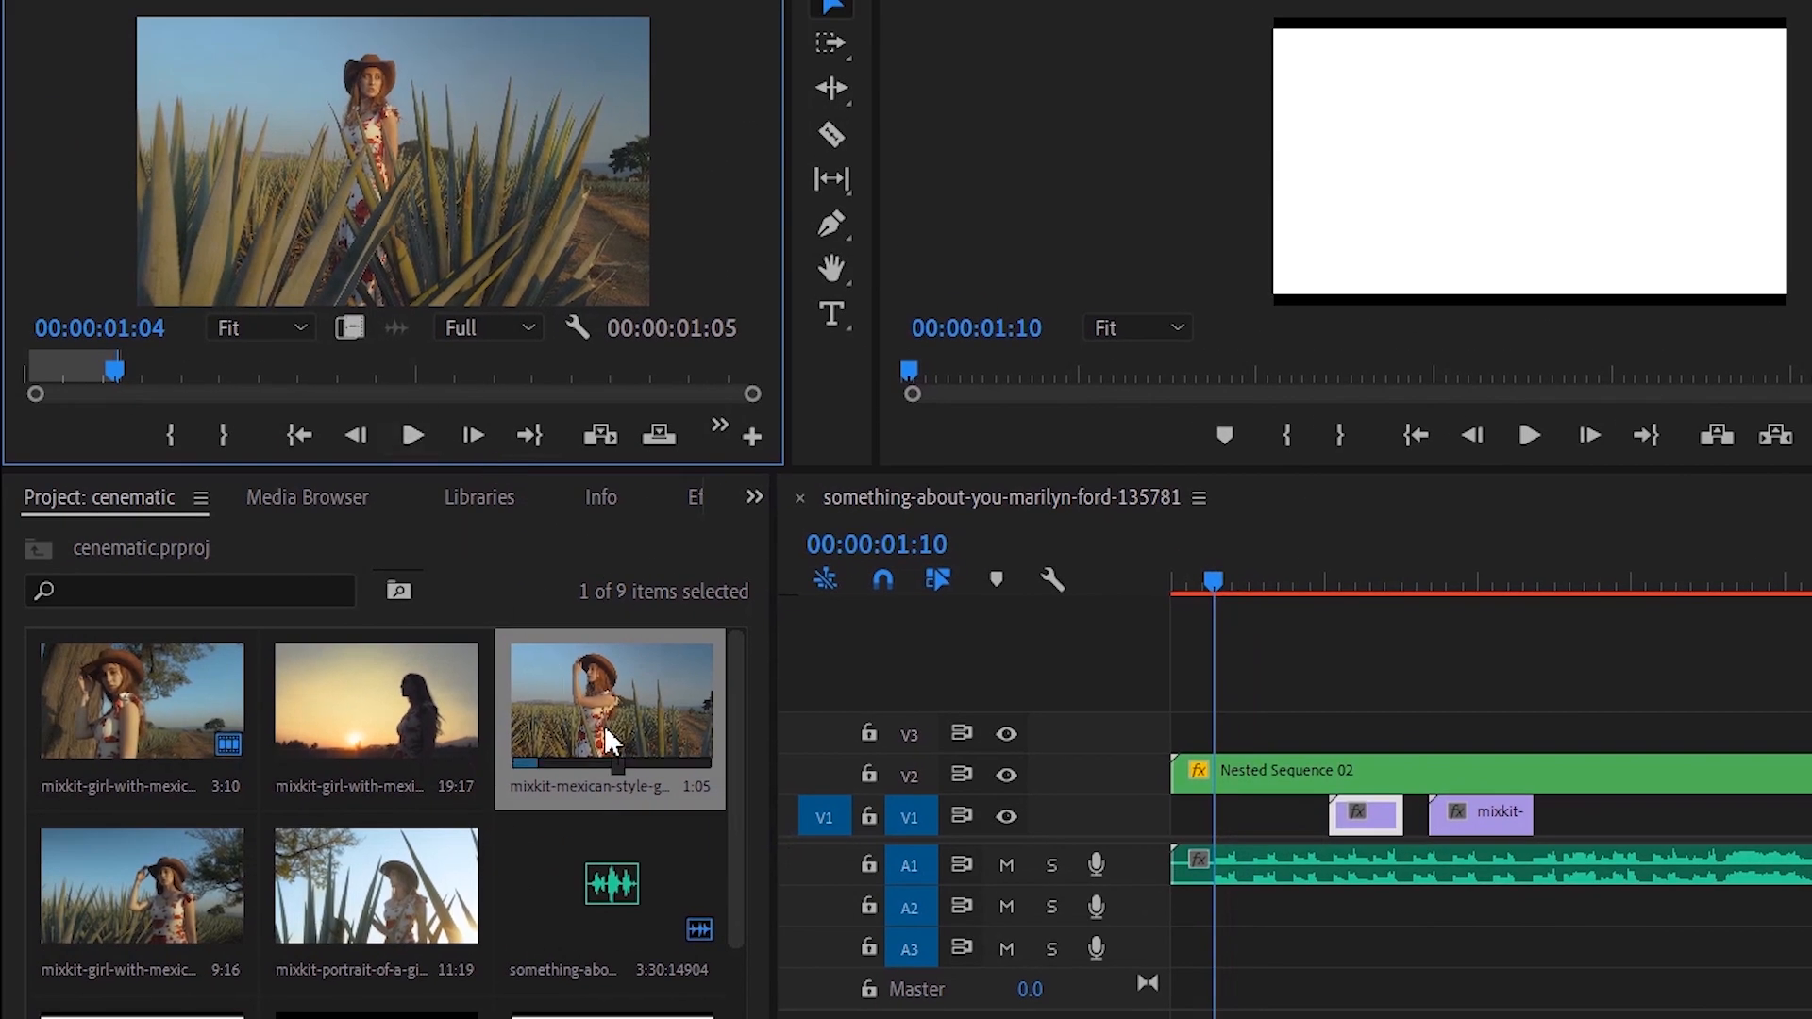
{"action": "scroll", "coordinate": [404, 789], "scroll_direction": "down", "scroll_amount": 2}
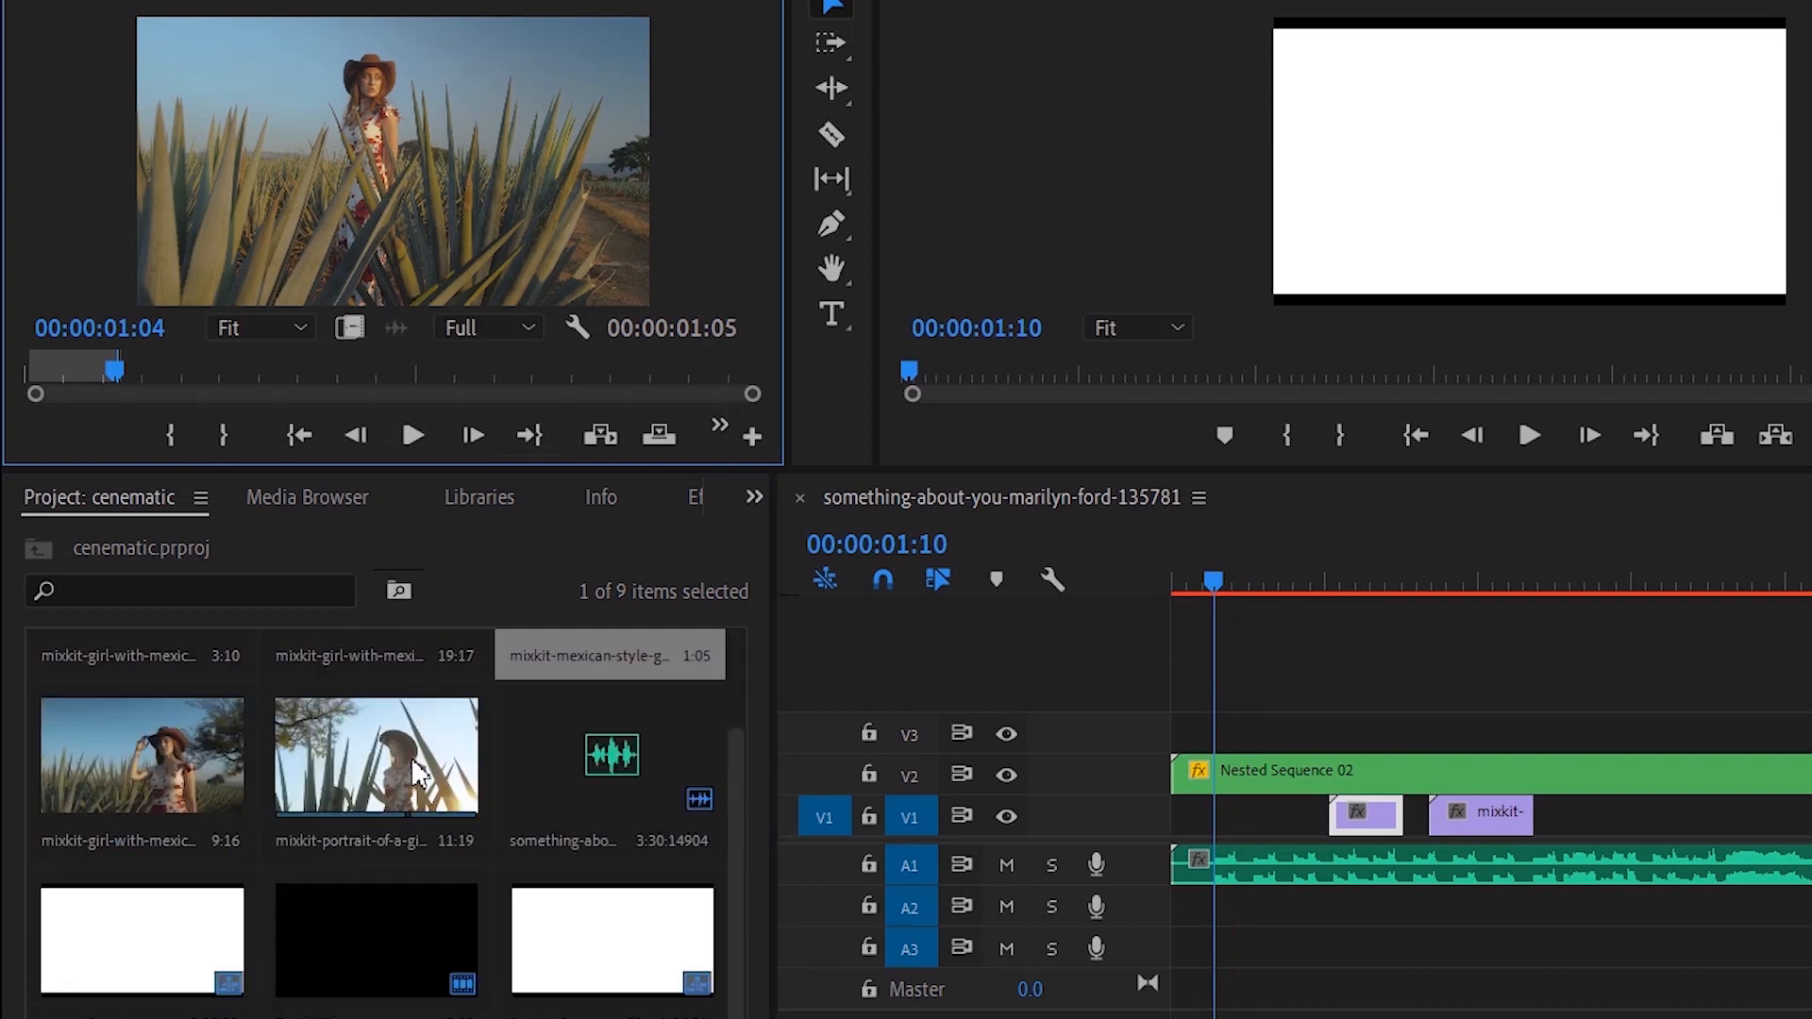
{"action": "double_click", "coordinate": [404, 793]}
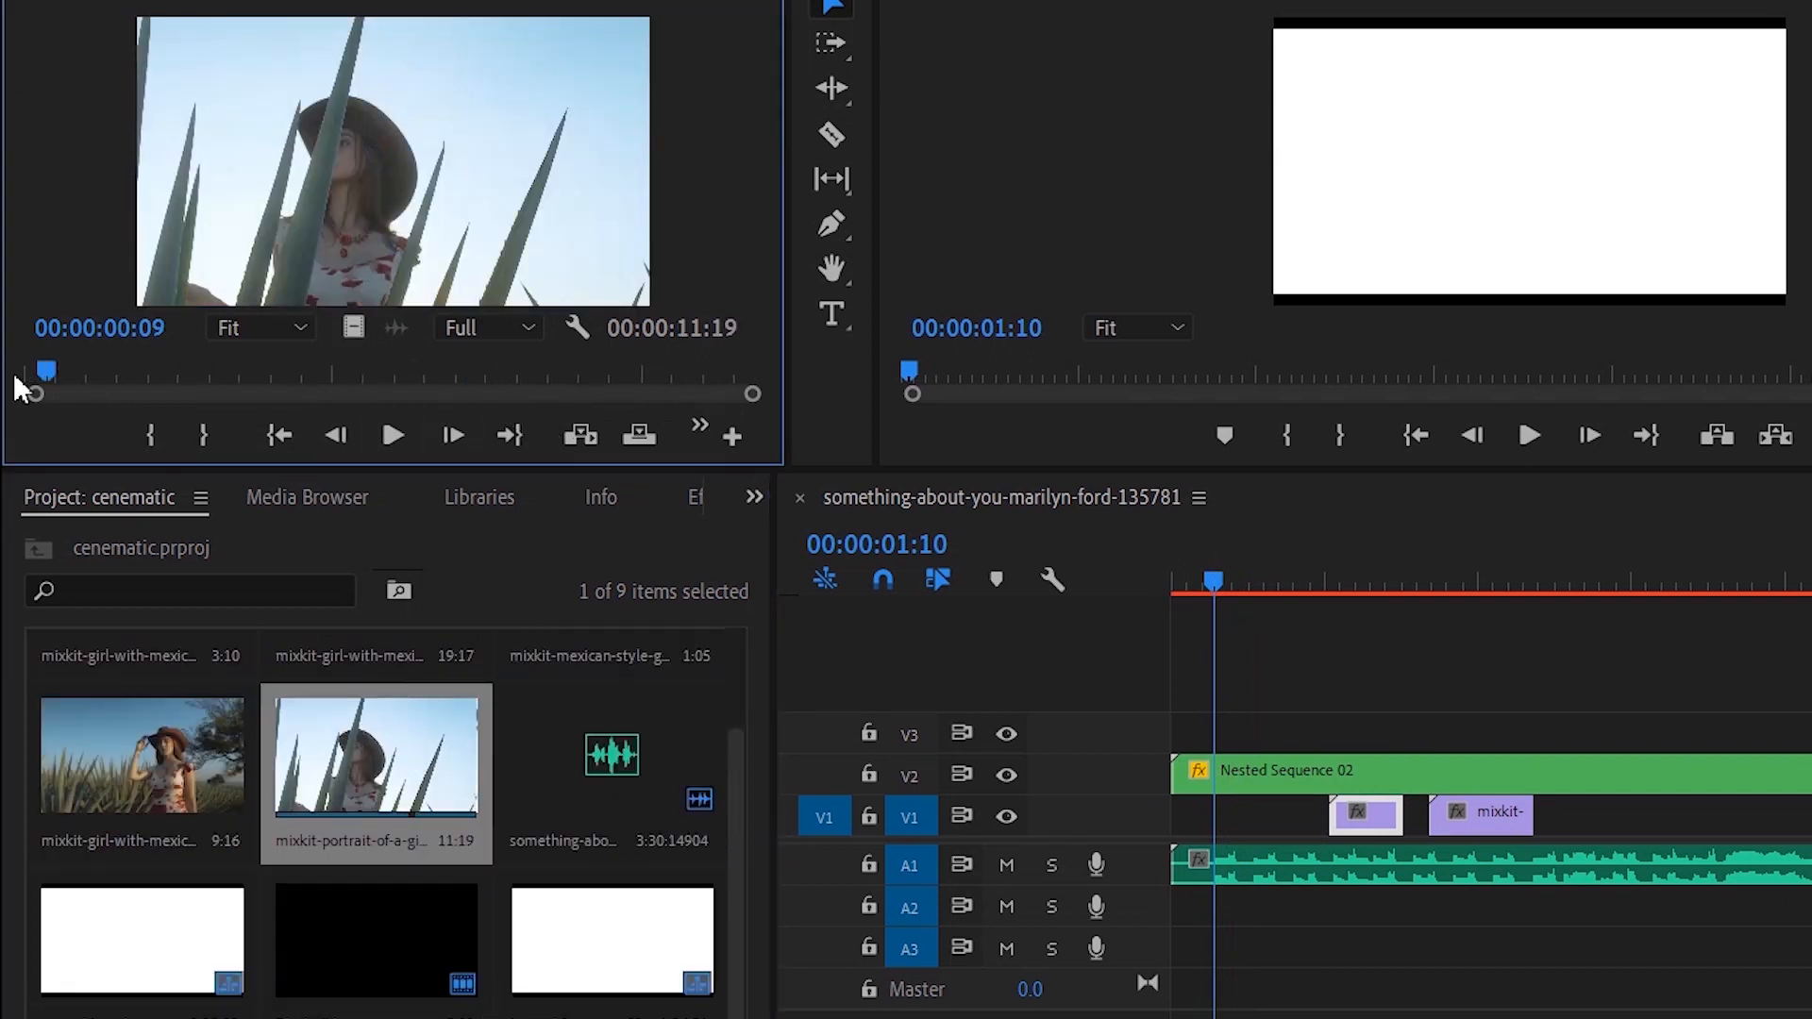
{"action": "left_click_drag", "start_coordinate": [90, 387], "coordinate": [7, 387]}
{"action": "key", "text": "space"}
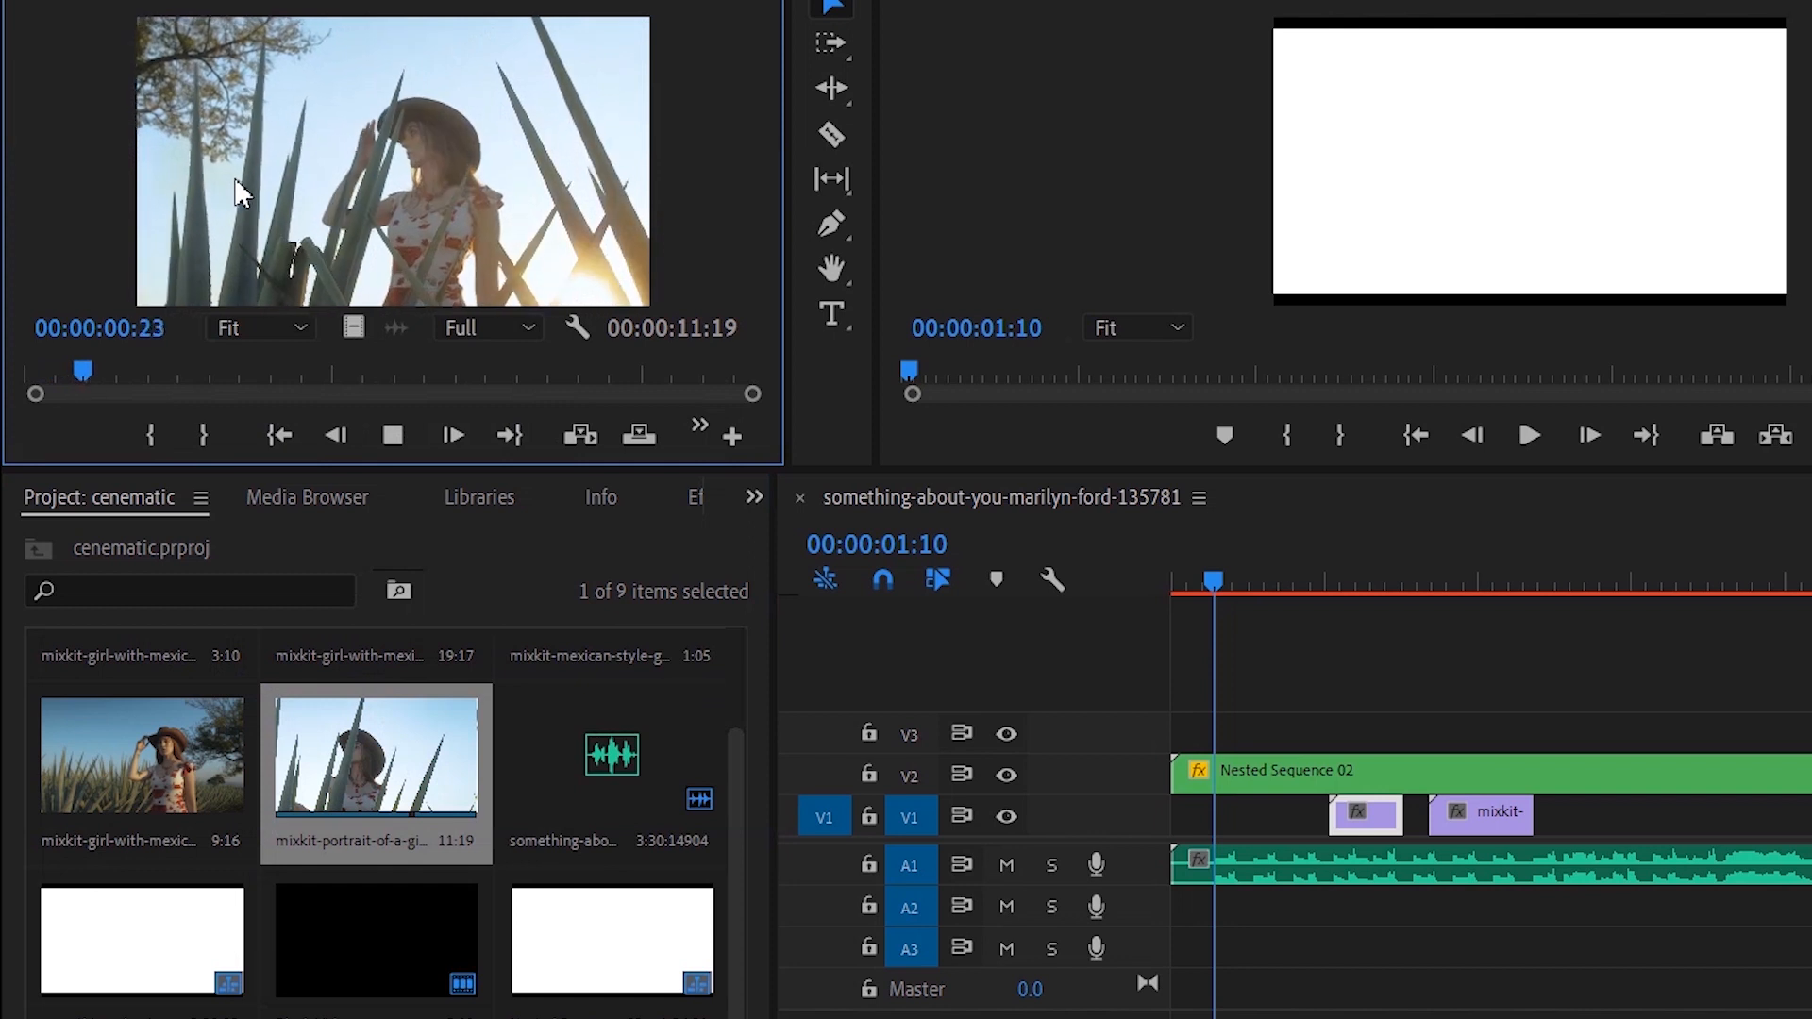
{"action": "key", "text": "space"}
{"action": "left_click_drag", "start_coordinate": [146, 371], "coordinate": [535, 360]}
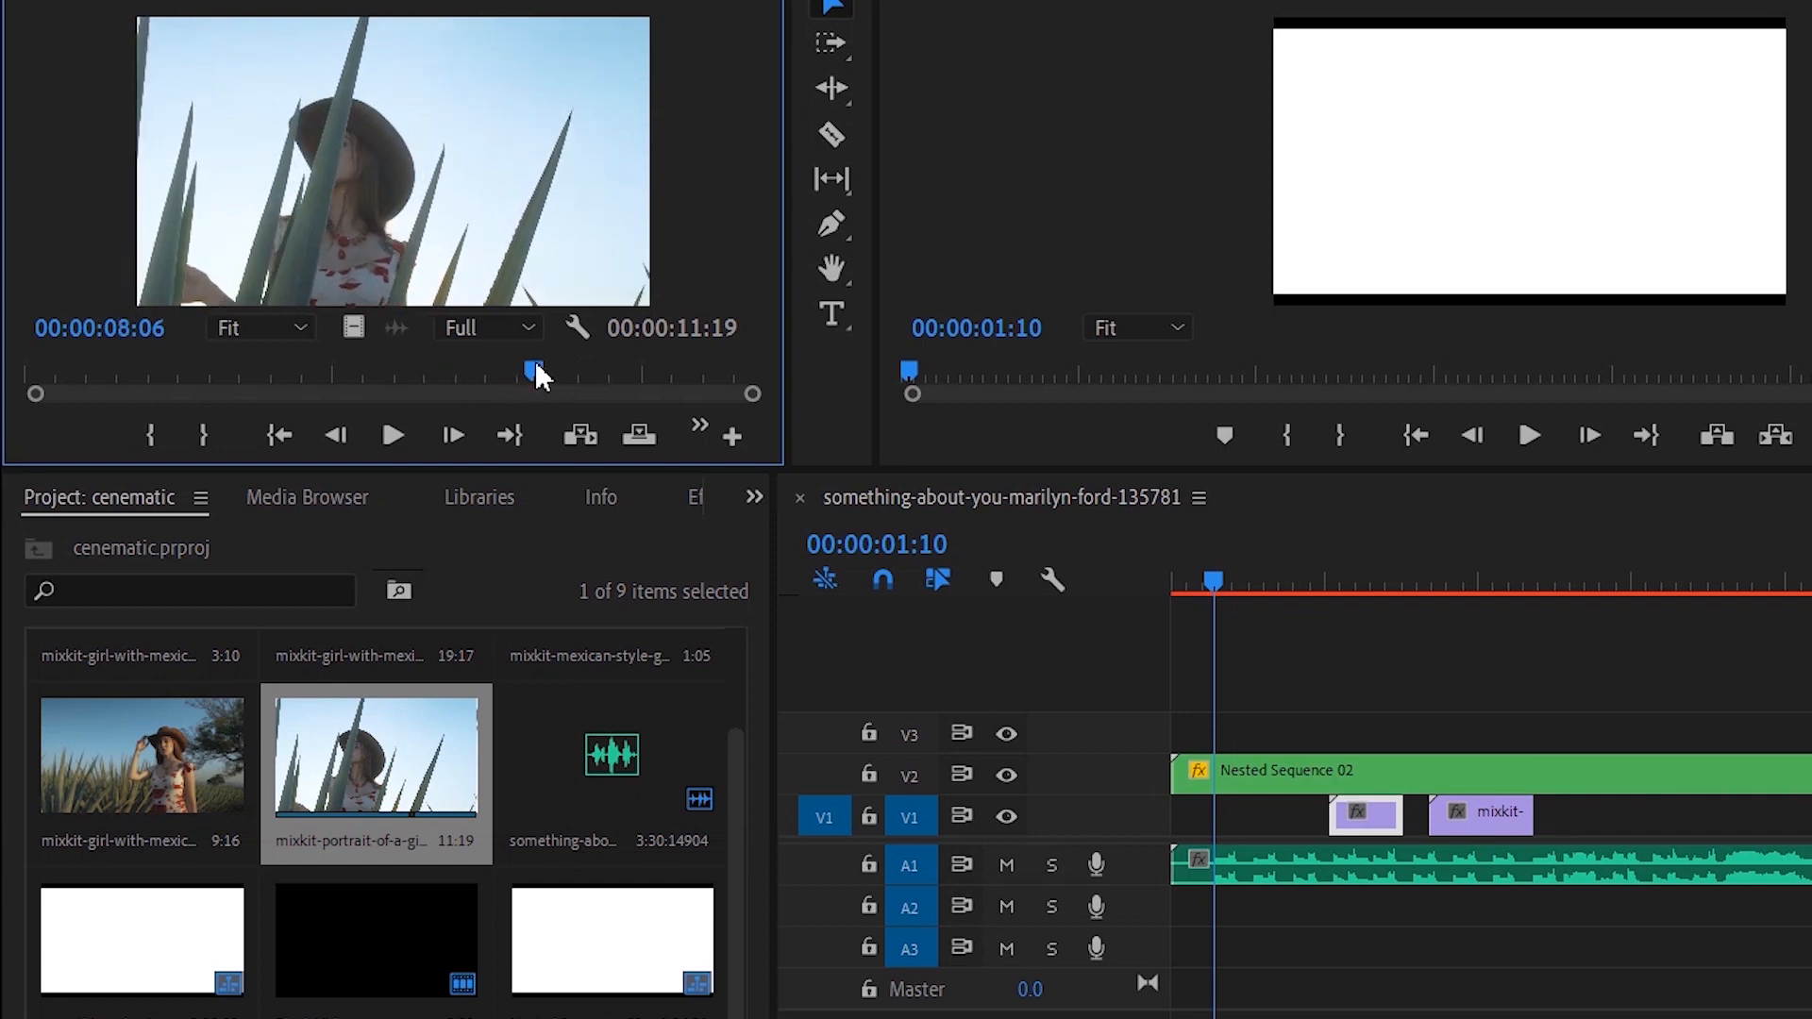
{"action": "key", "text": "i"}
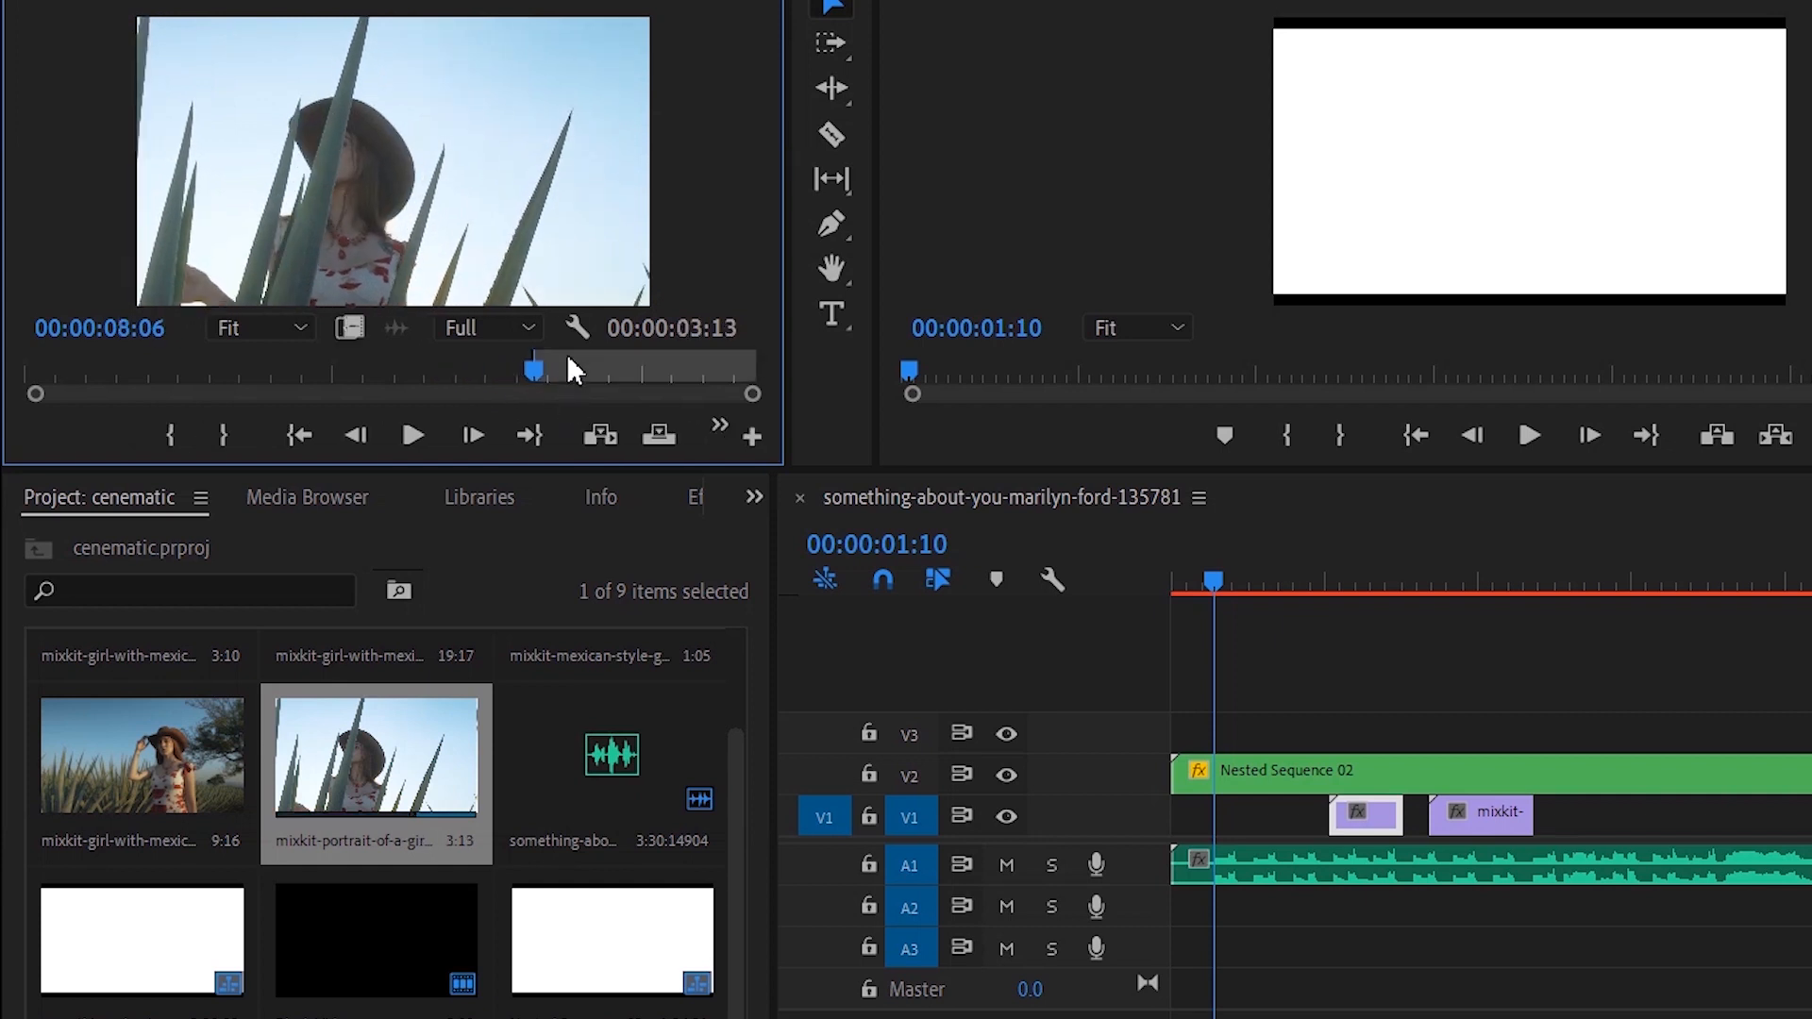
{"action": "key", "text": "space"}
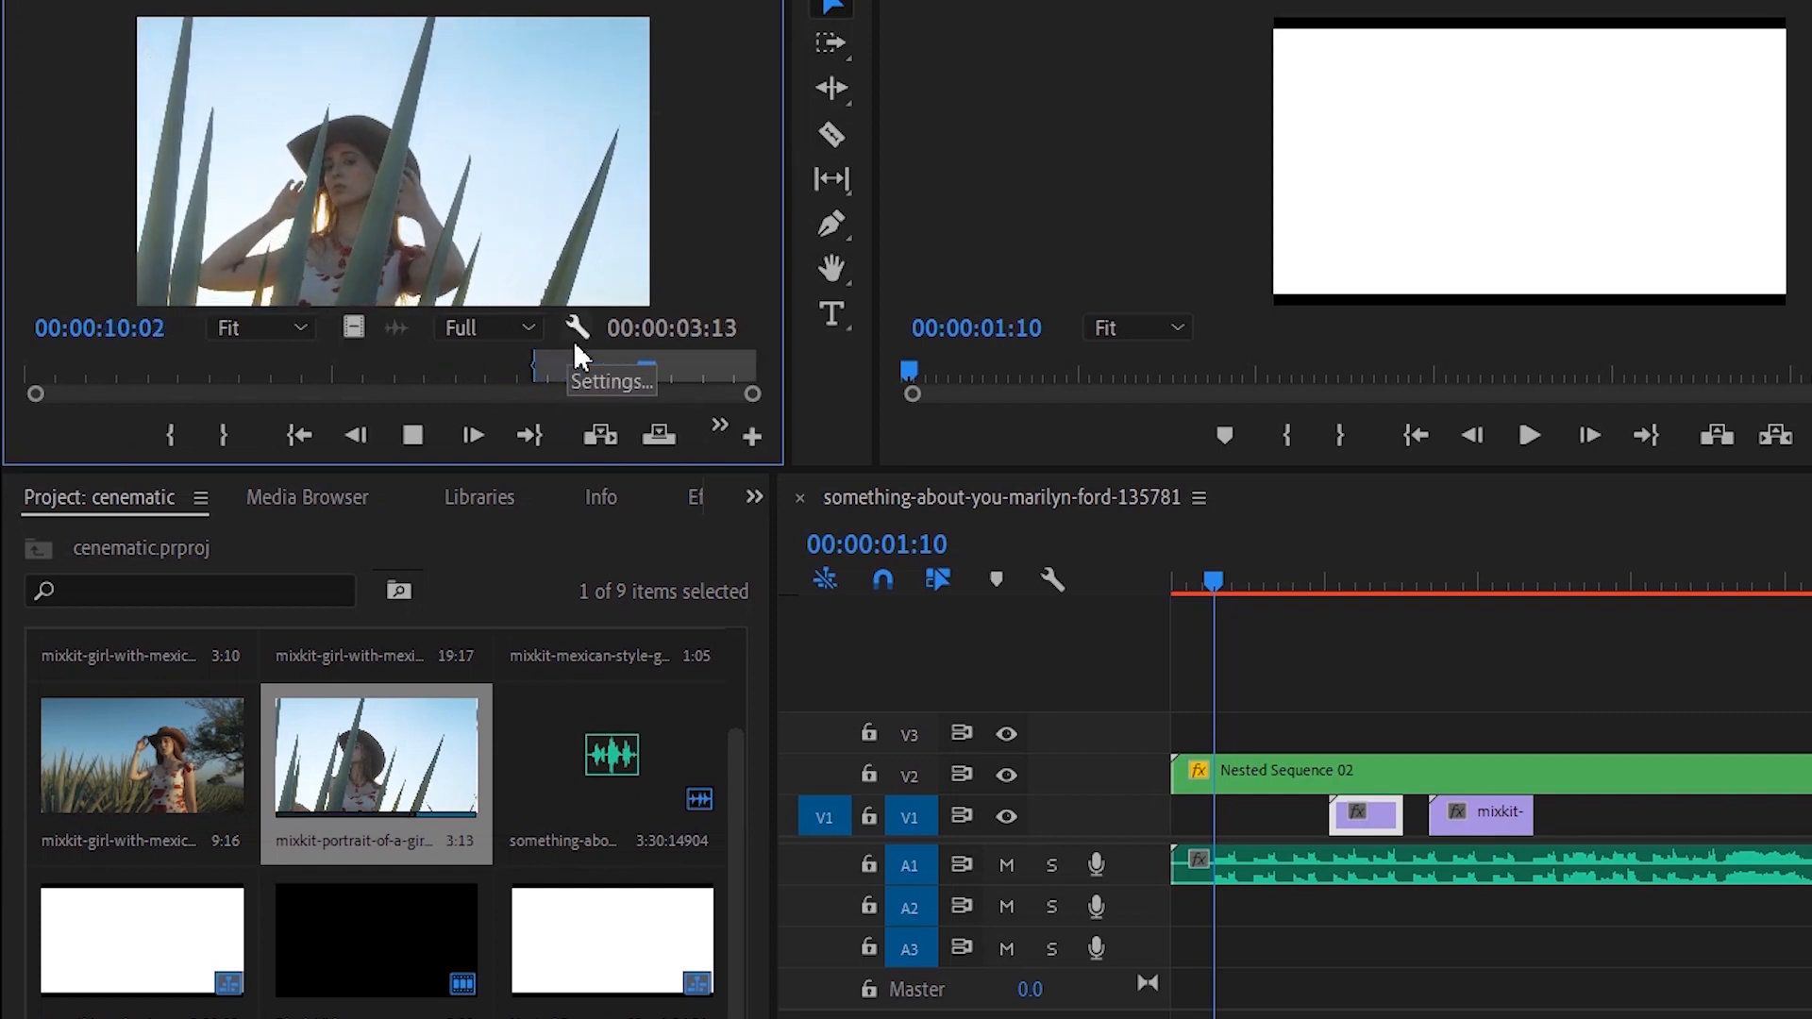
{"action": "key", "text": "space"}
{"action": "key", "text": "o"}
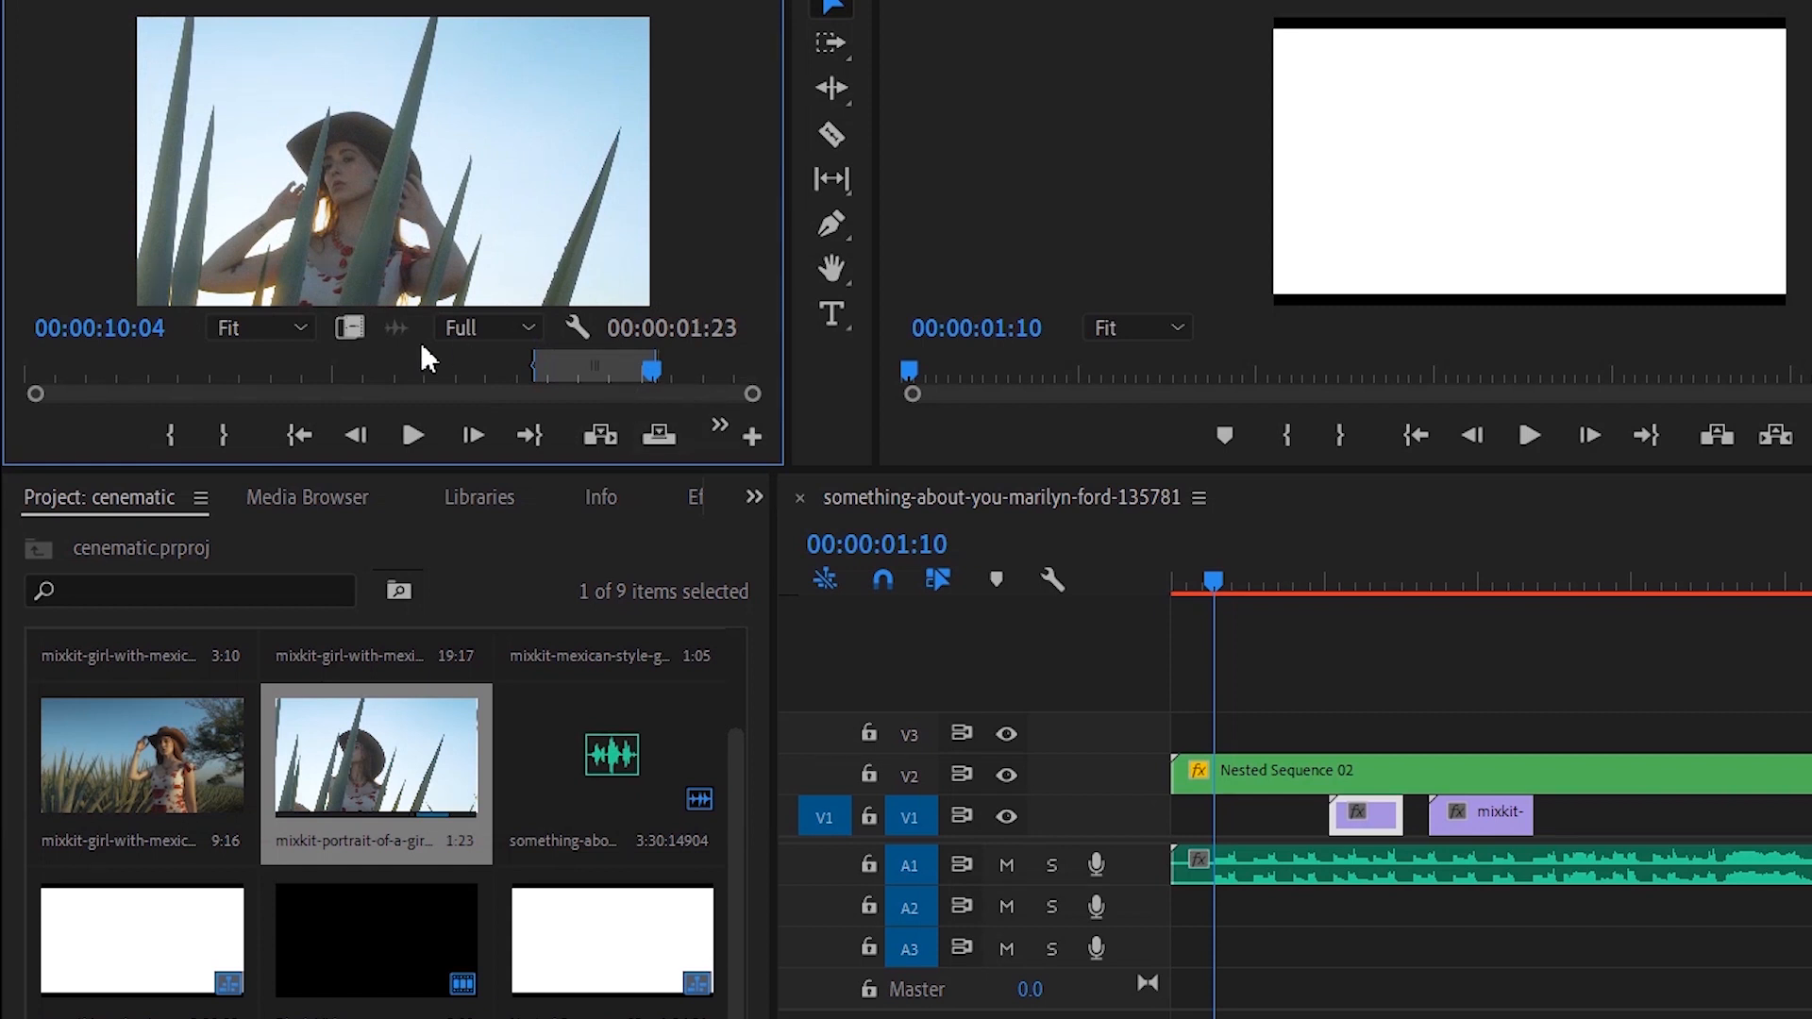
Place only the marked portrait clip's video at the start of V1 and extend its end to the playhead at 00:00:02:04
{"action": "left_click_drag", "start_coordinate": [723, 470], "coordinate": [1164, 821]}
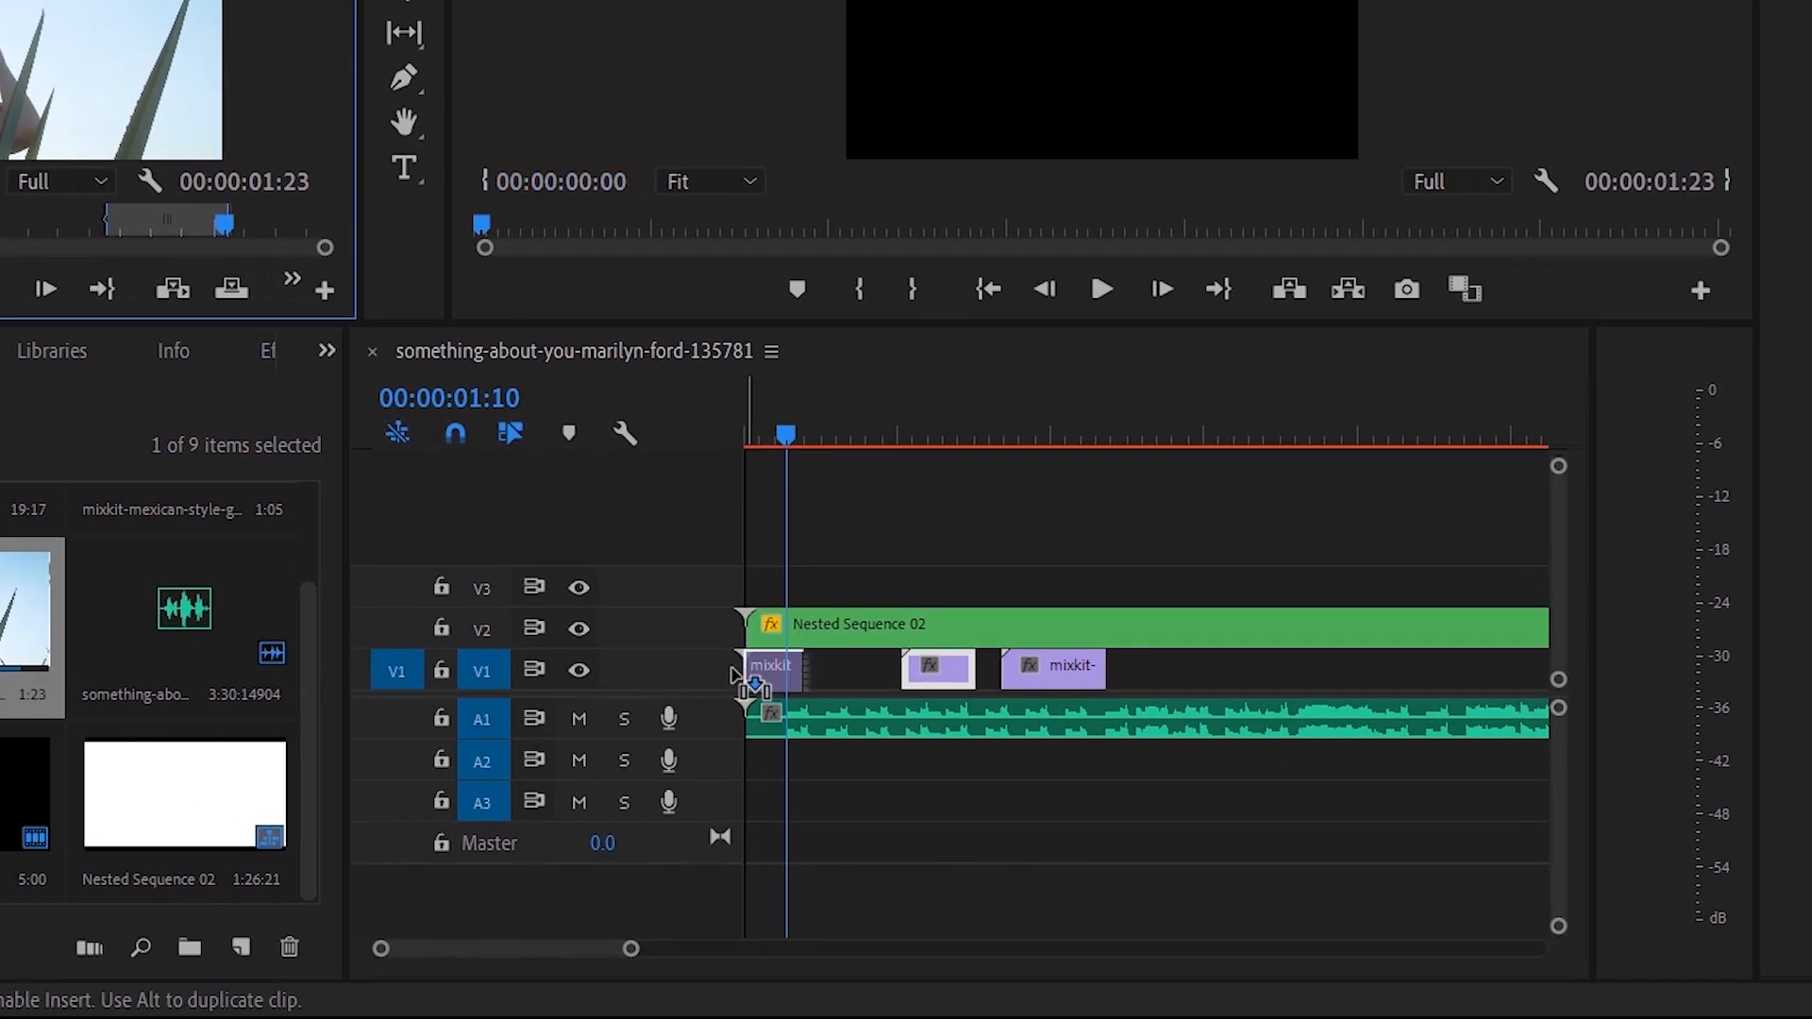
{"action": "left_click_drag", "start_coordinate": [742, 676], "coordinate": [744, 676]}
{"action": "key", "text": "space"}
{"action": "key", "text": "space"}
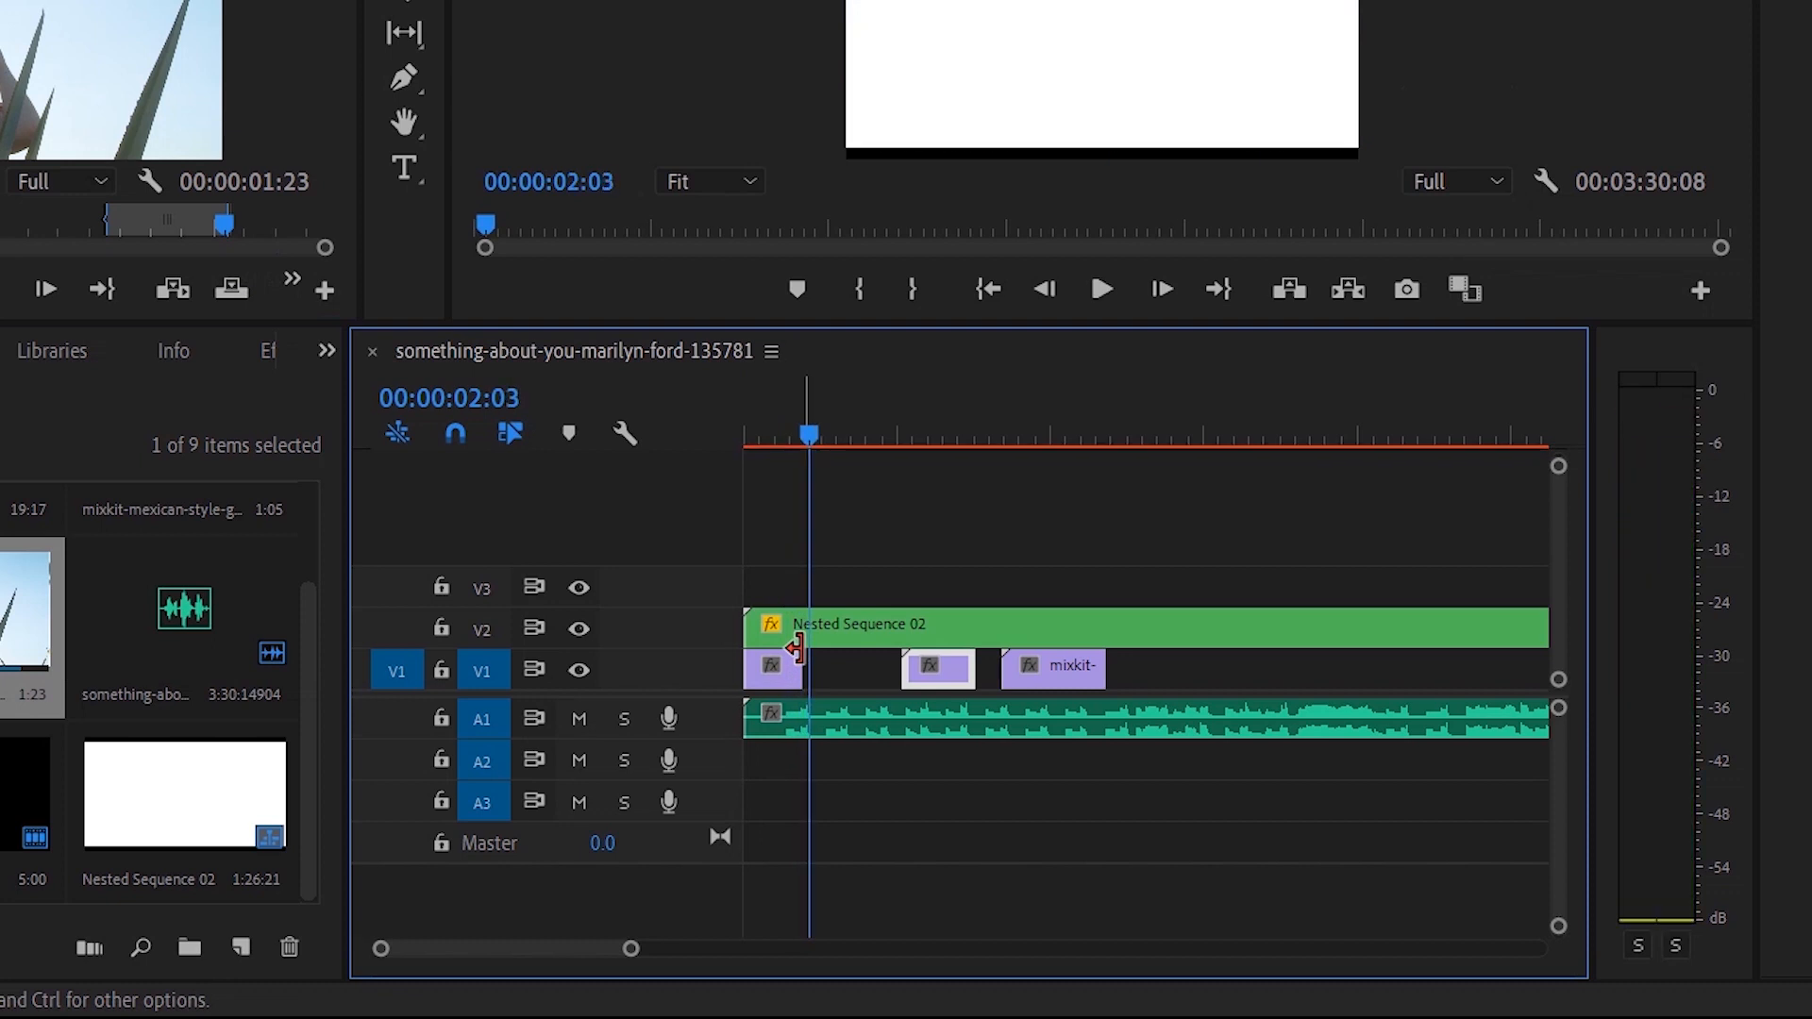
{"action": "key", "text": "Right"}
{"action": "left_click_drag", "start_coordinate": [809, 663], "coordinate": [824, 663]}
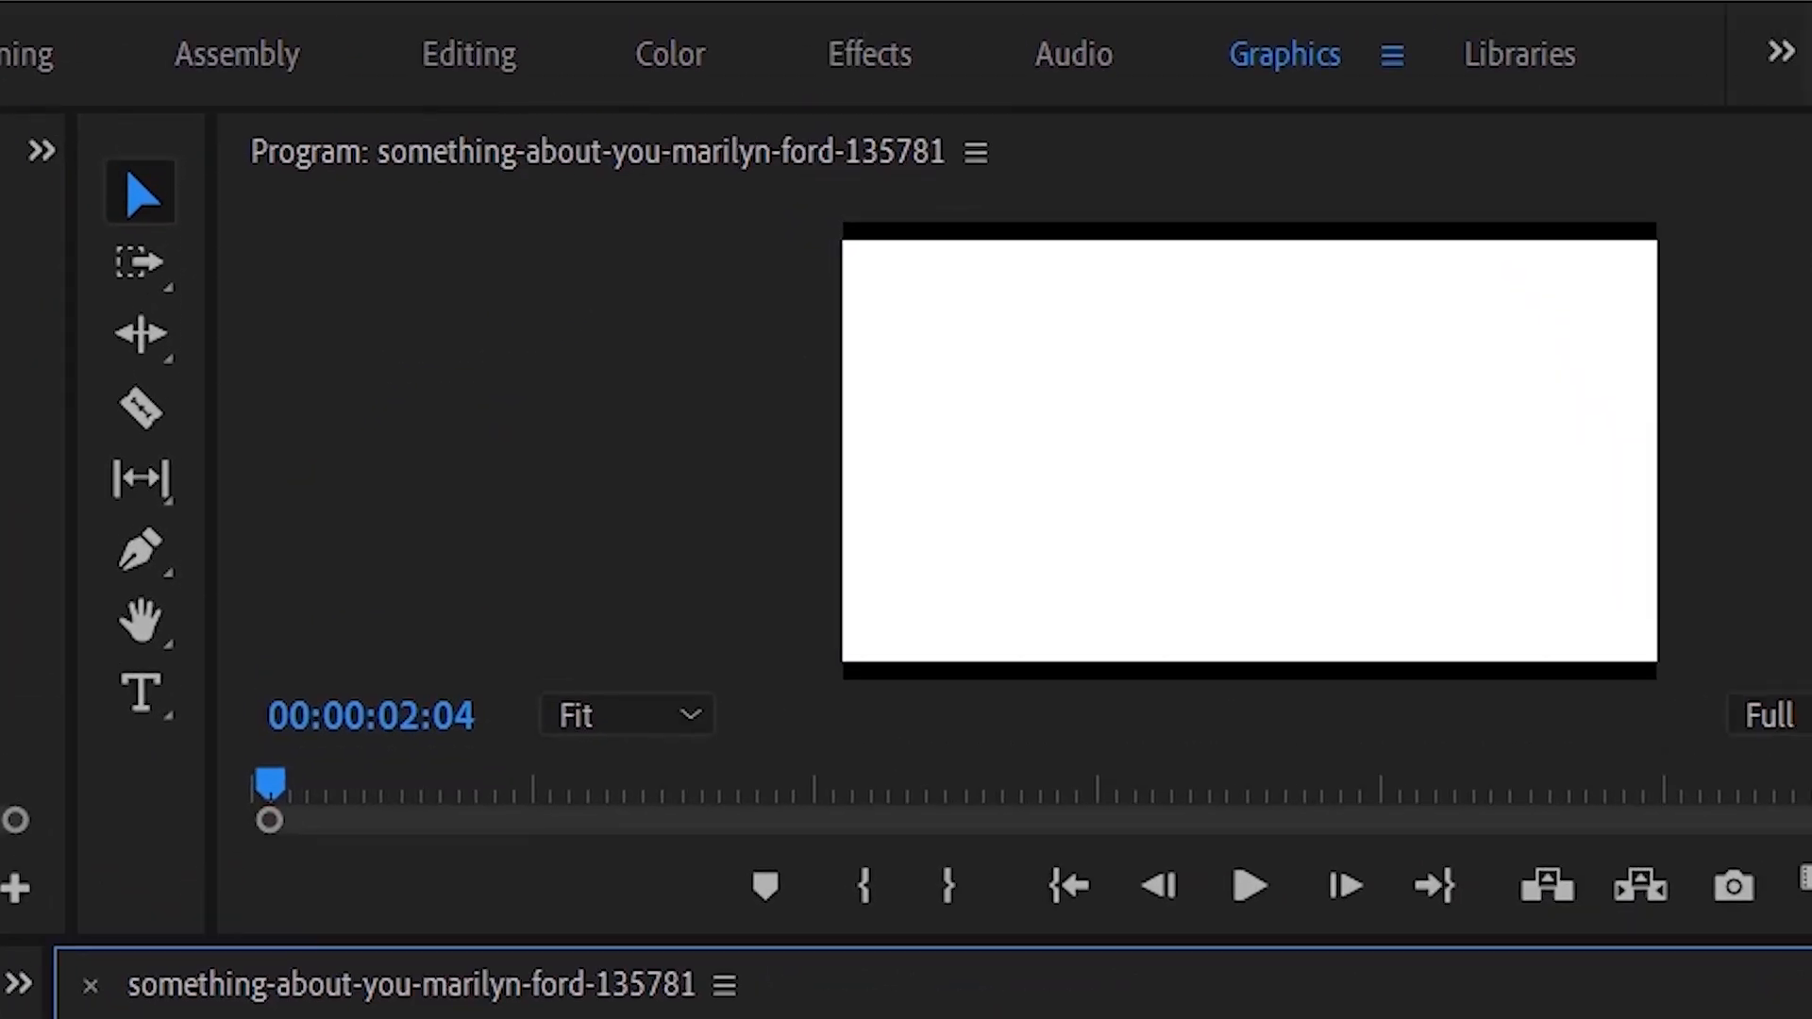
Play the opening, move the mixkit-mexican-style clip directly after the first V1 clip and trim its end to 00:00:03:16
{"action": "key", "text": "Home"}
{"action": "key", "text": "Home"}
{"action": "key", "text": "space"}
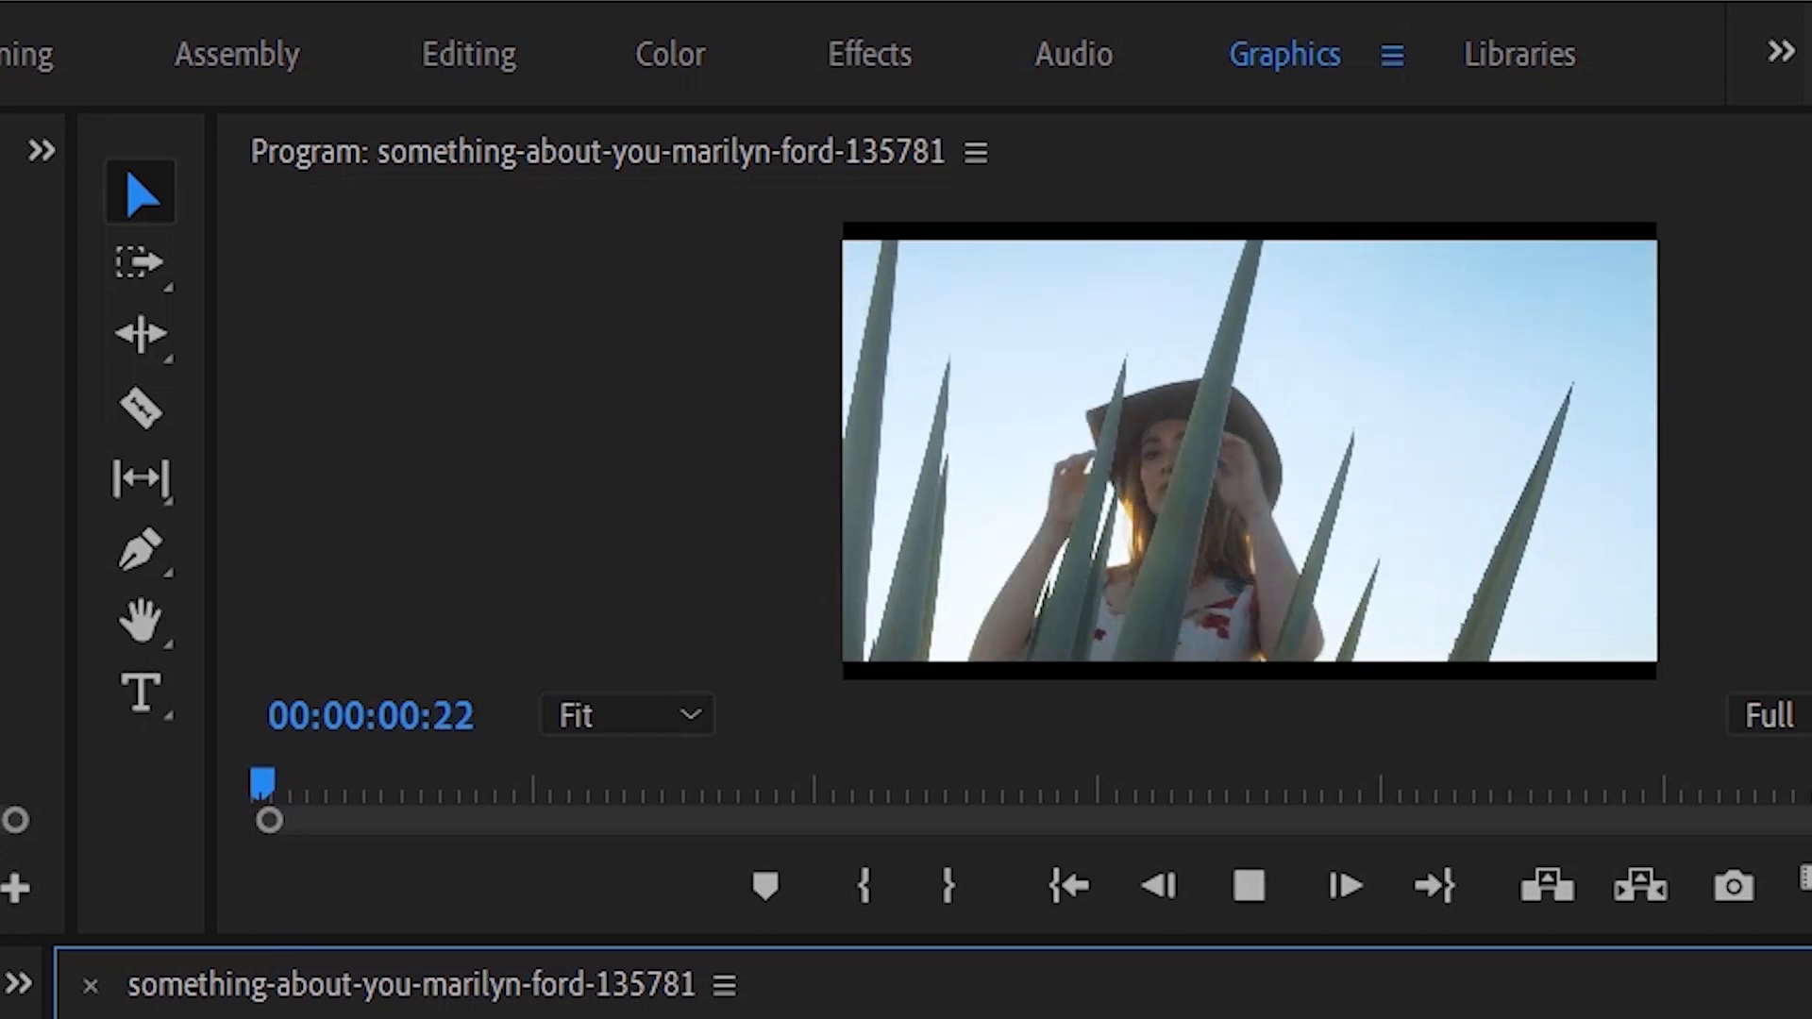
{"action": "key", "text": "space"}
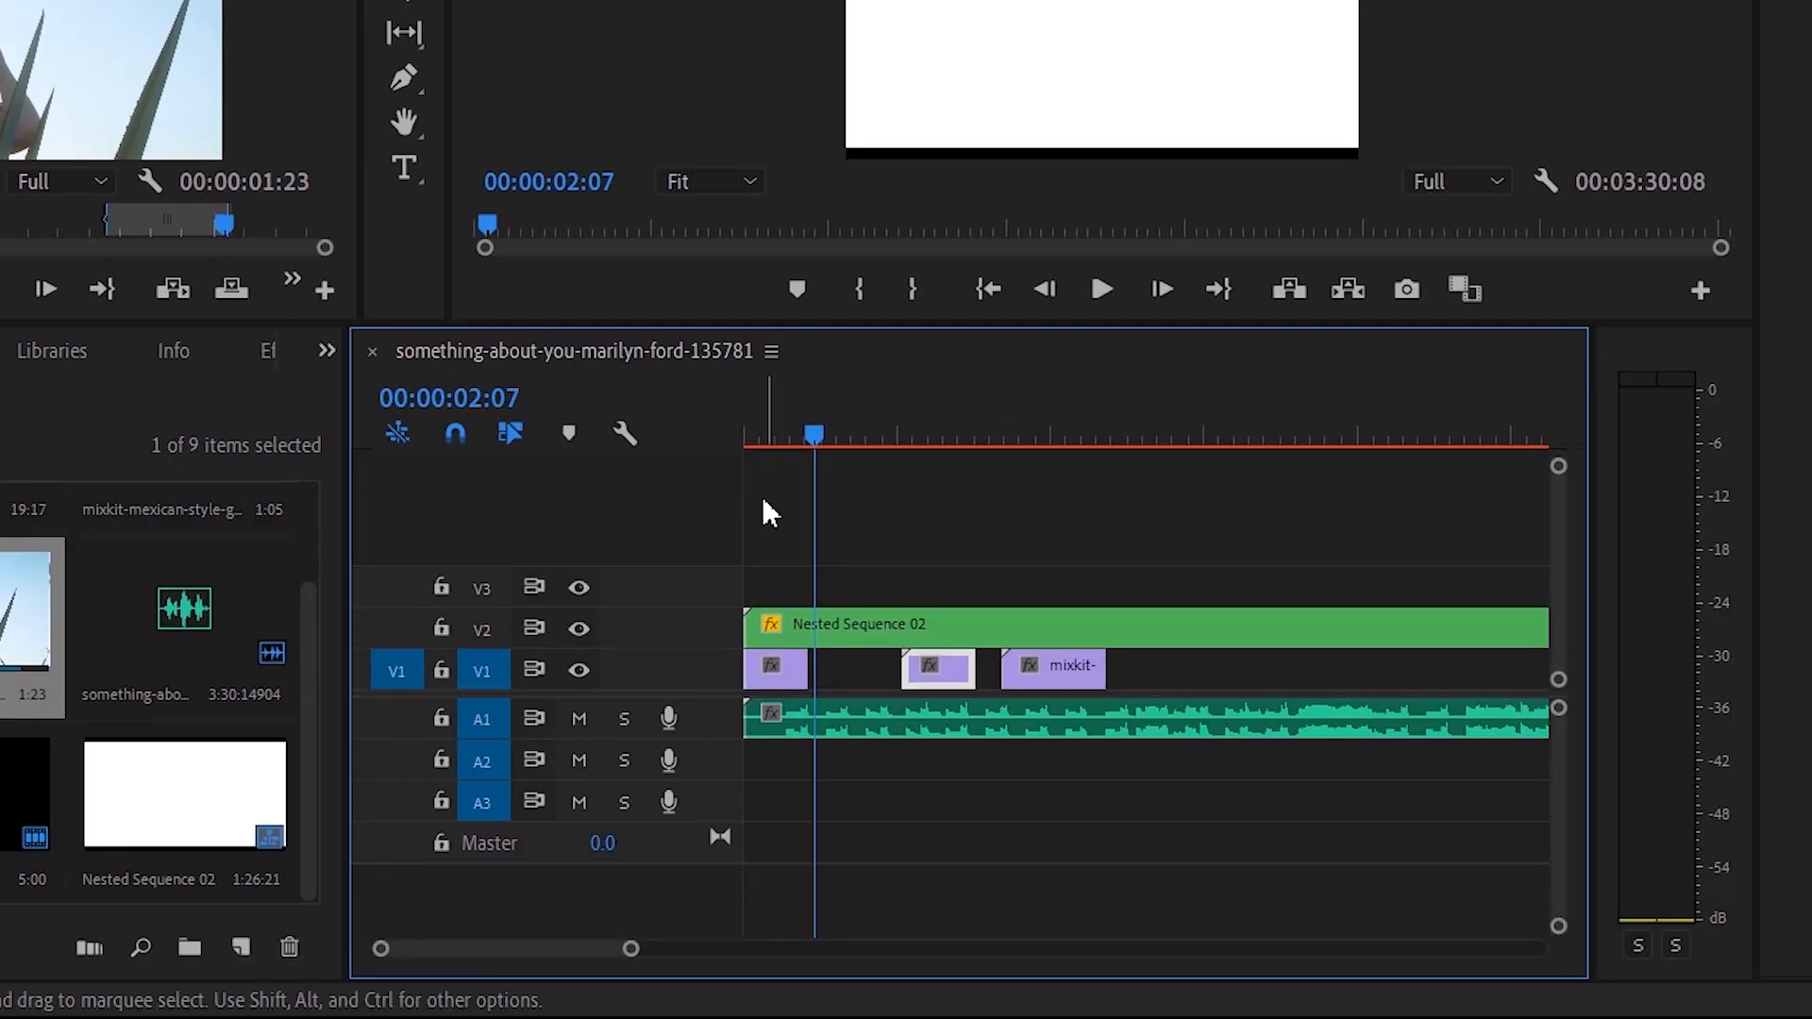
{"action": "left_click_drag", "start_coordinate": [805, 433], "coordinate": [777, 436]}
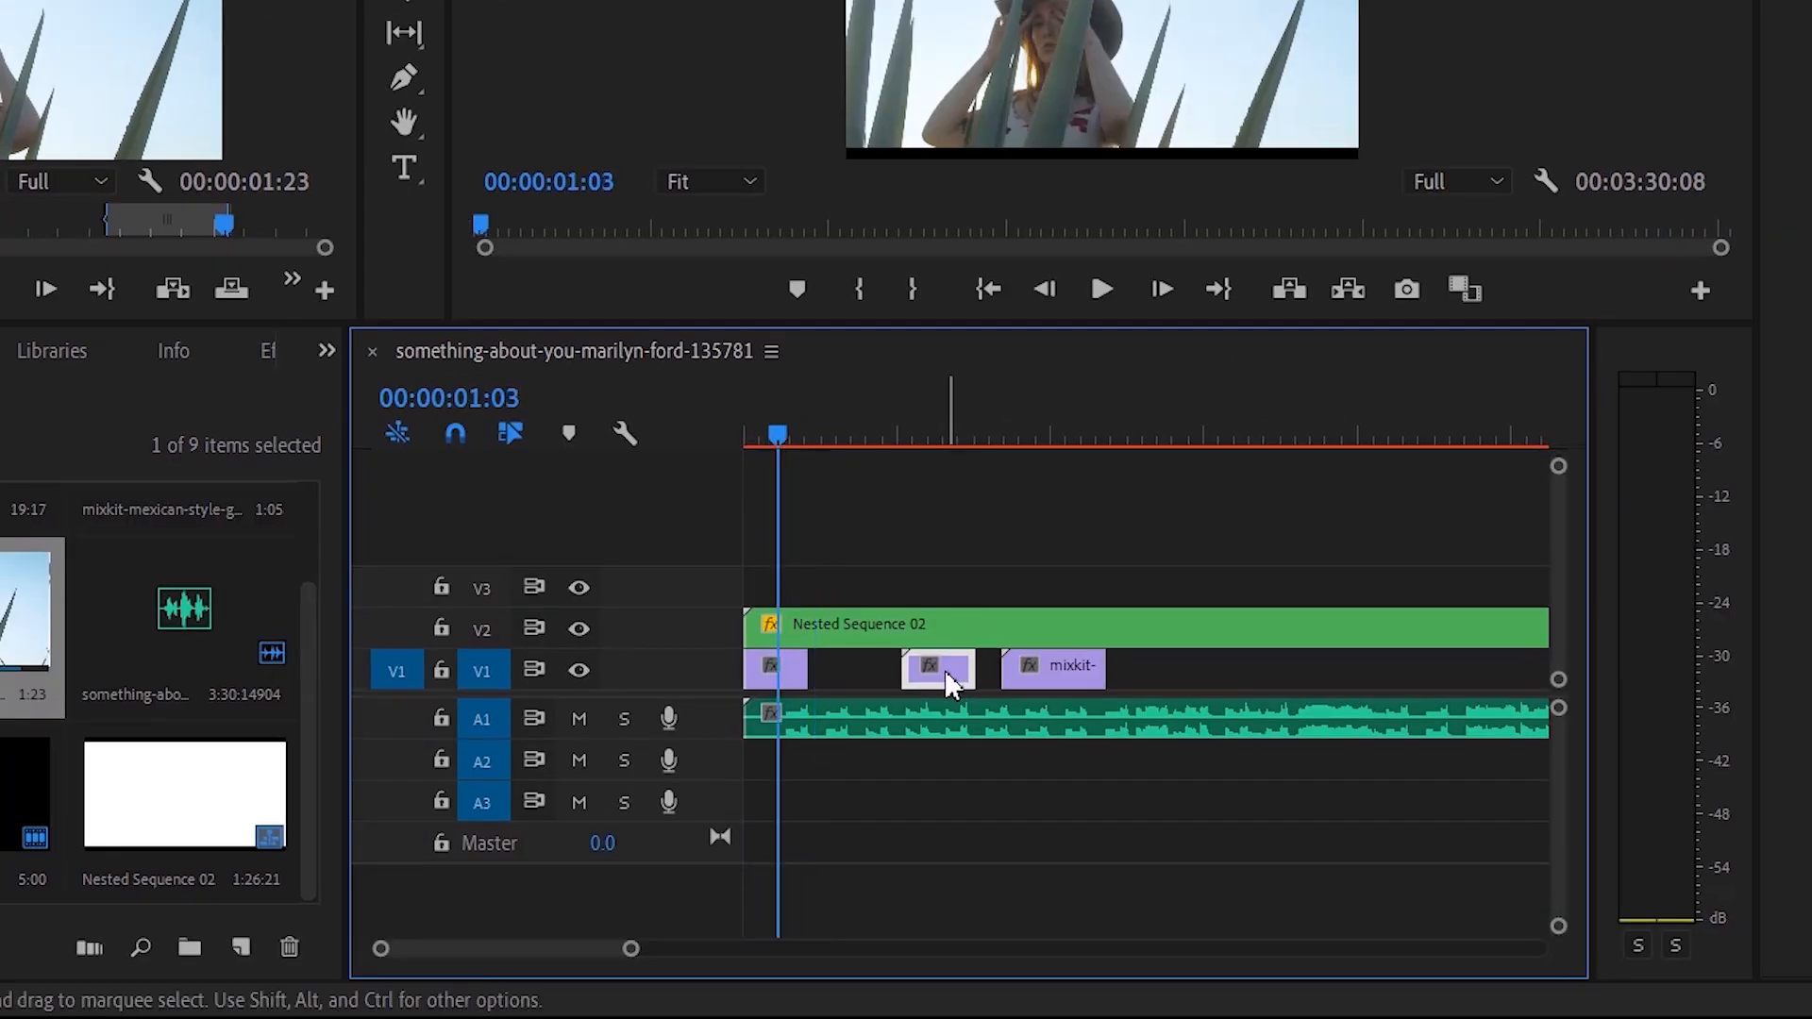
{"action": "left_click_drag", "start_coordinate": [940, 670], "coordinate": [846, 672]}
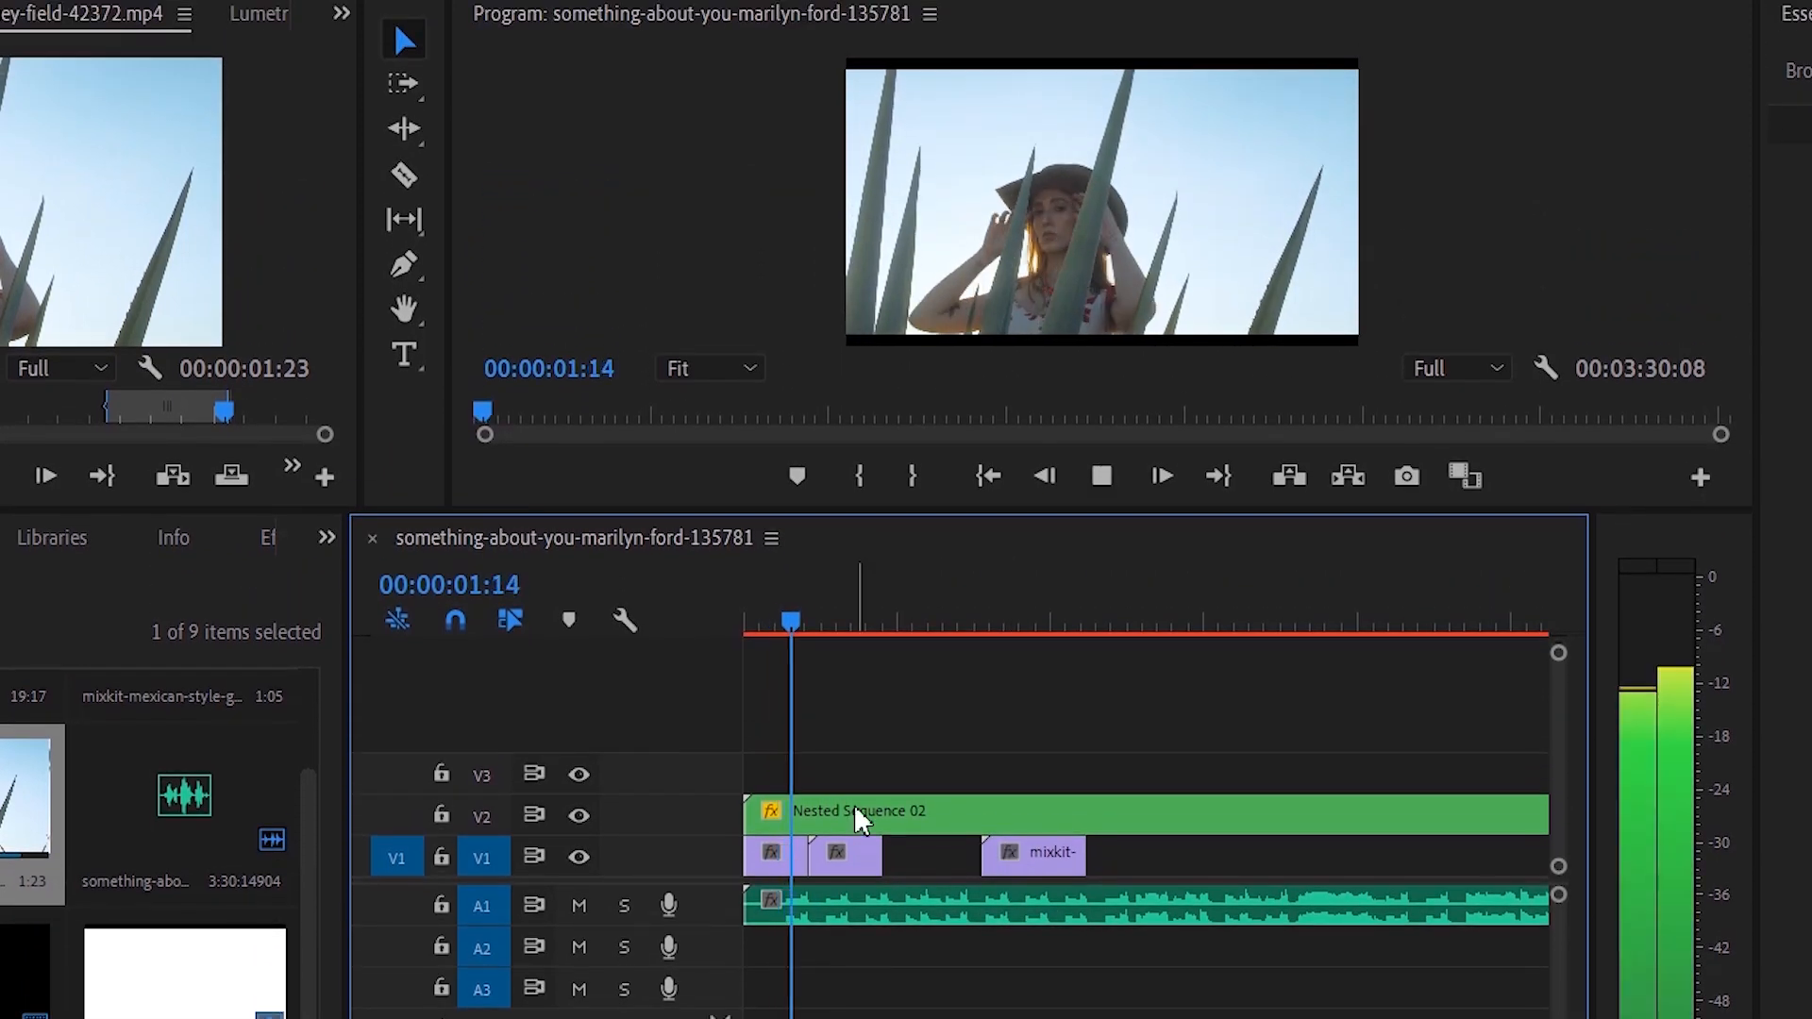
{"action": "key", "text": "space"}
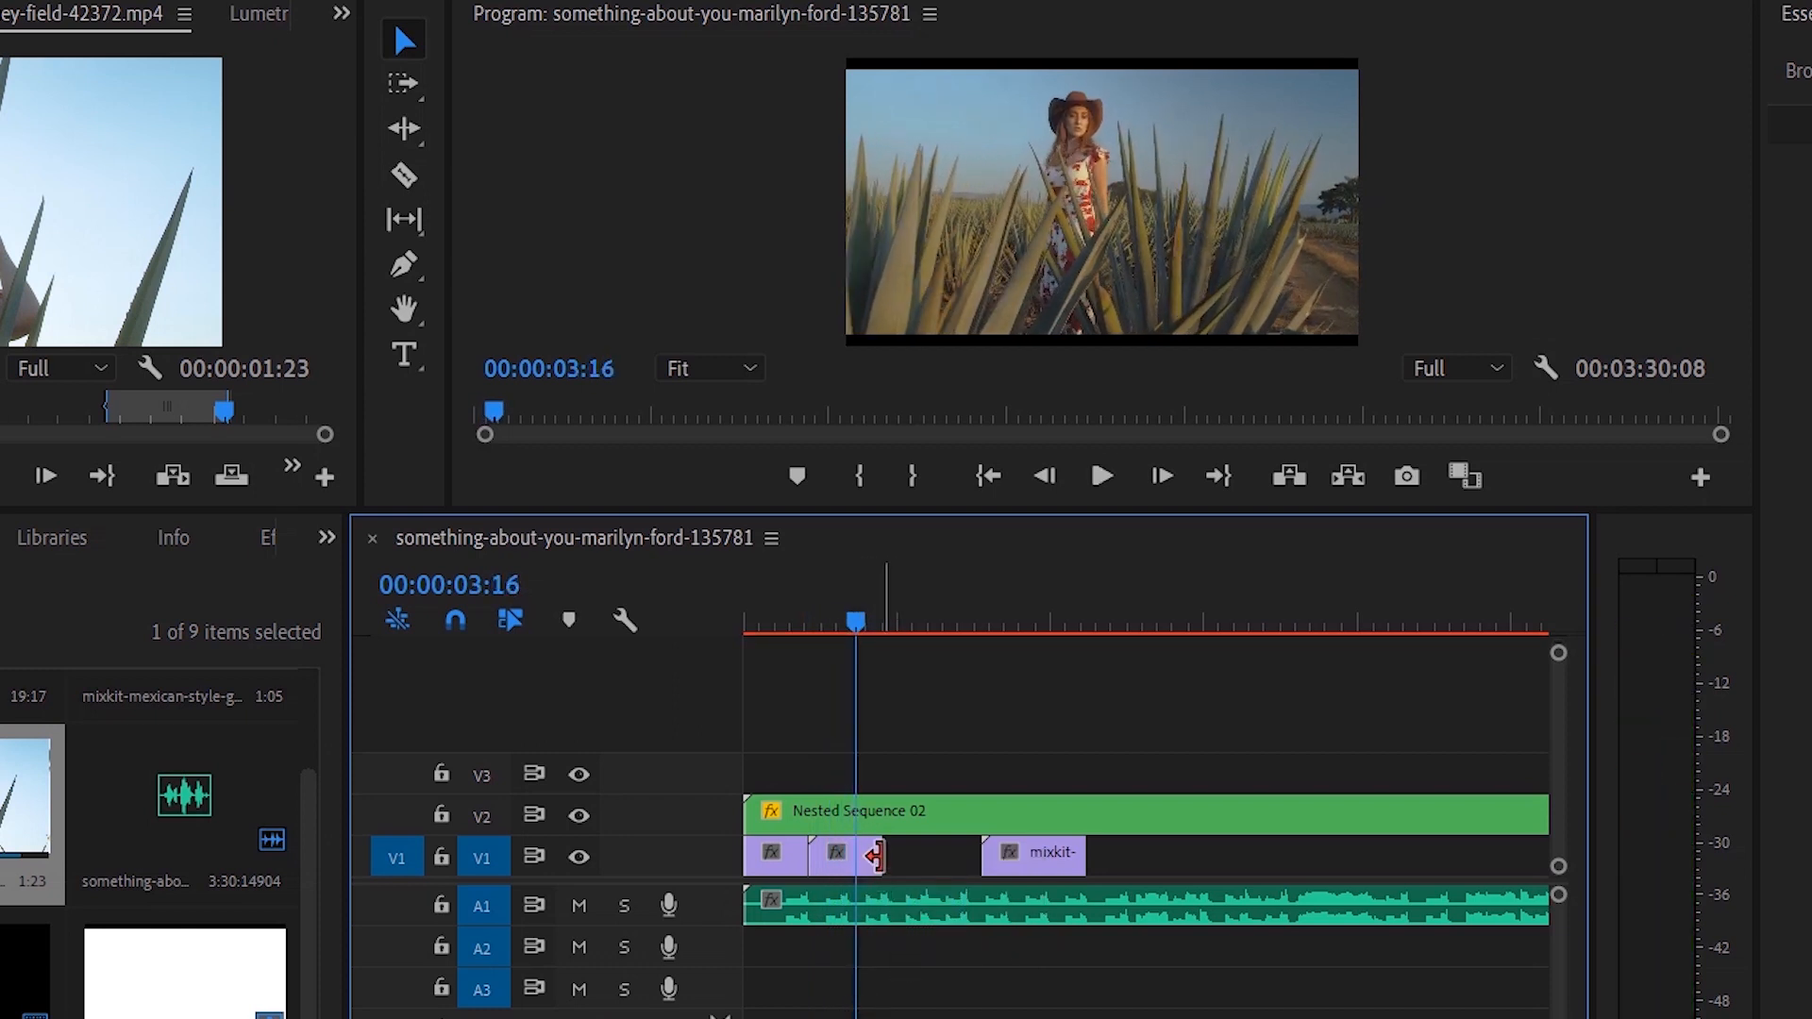
{"action": "left_click_drag", "start_coordinate": [875, 855], "coordinate": [856, 855]}
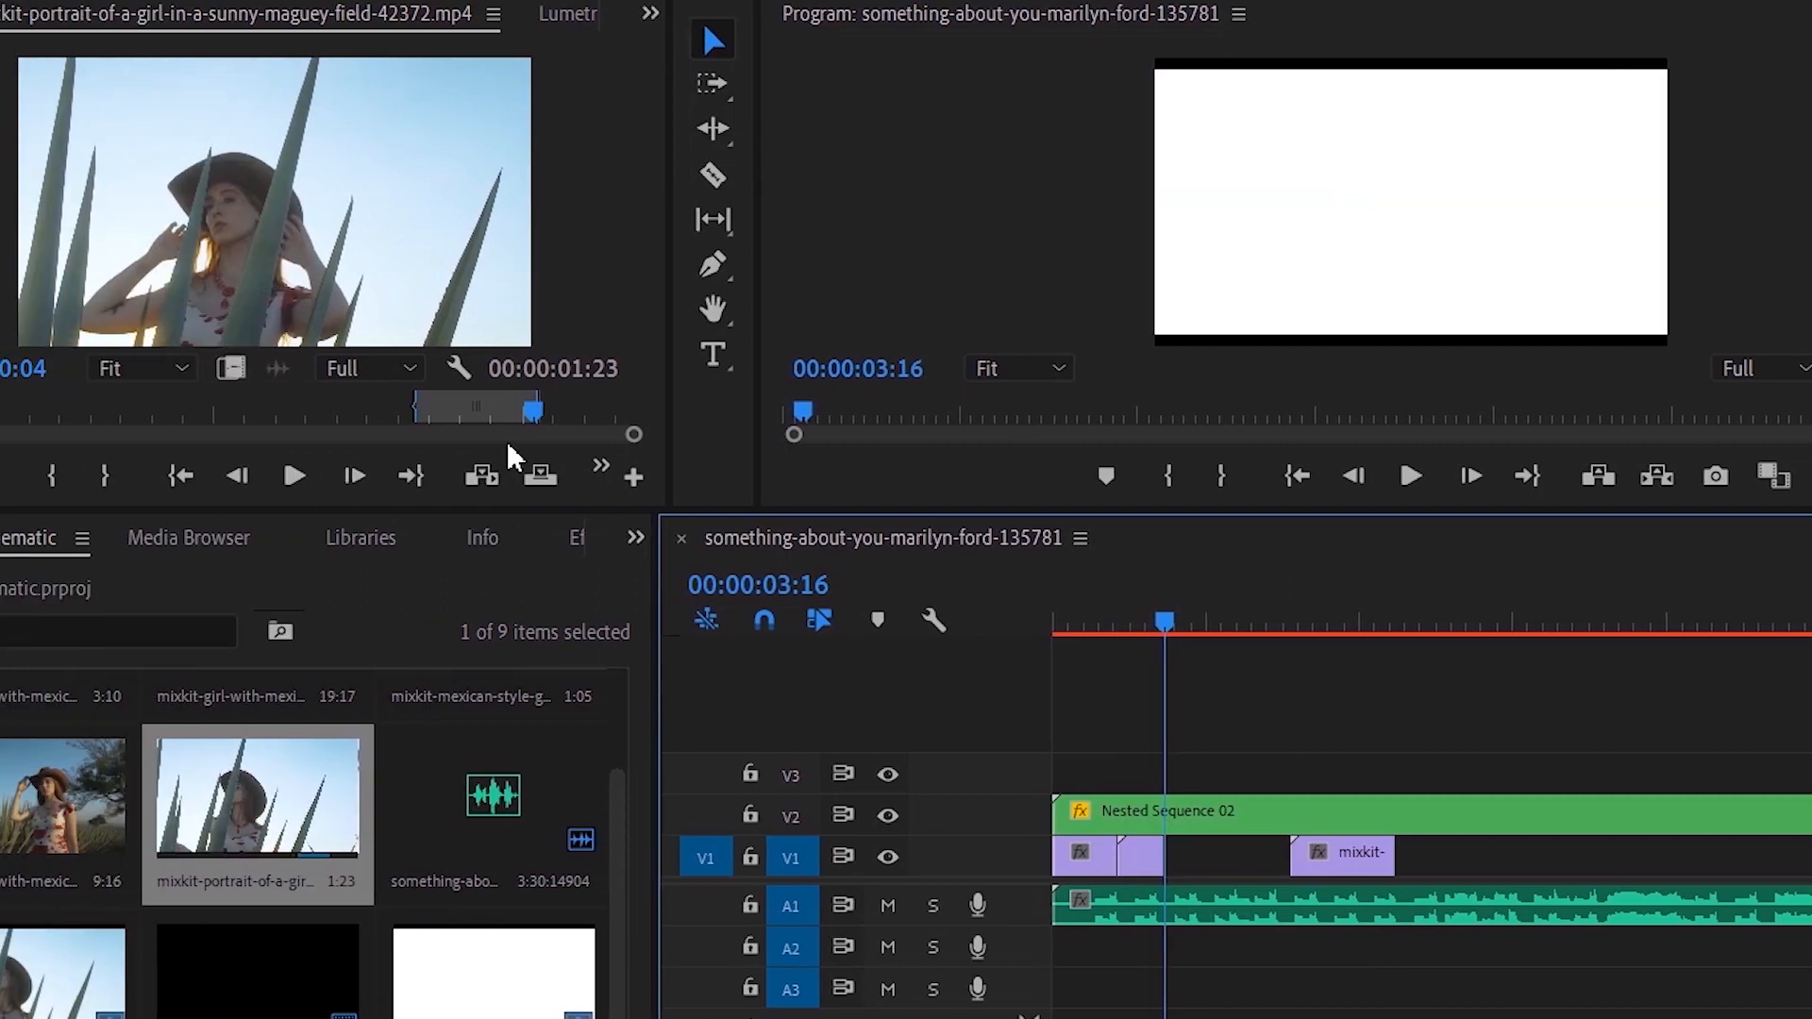
Preview the mixkit-portrait clip with its in point at the start, and the walking-through-a-ranch clip, as candidates for the next shot
{"action": "left_click_drag", "start_coordinate": [196, 415], "coordinate": [19, 665]}
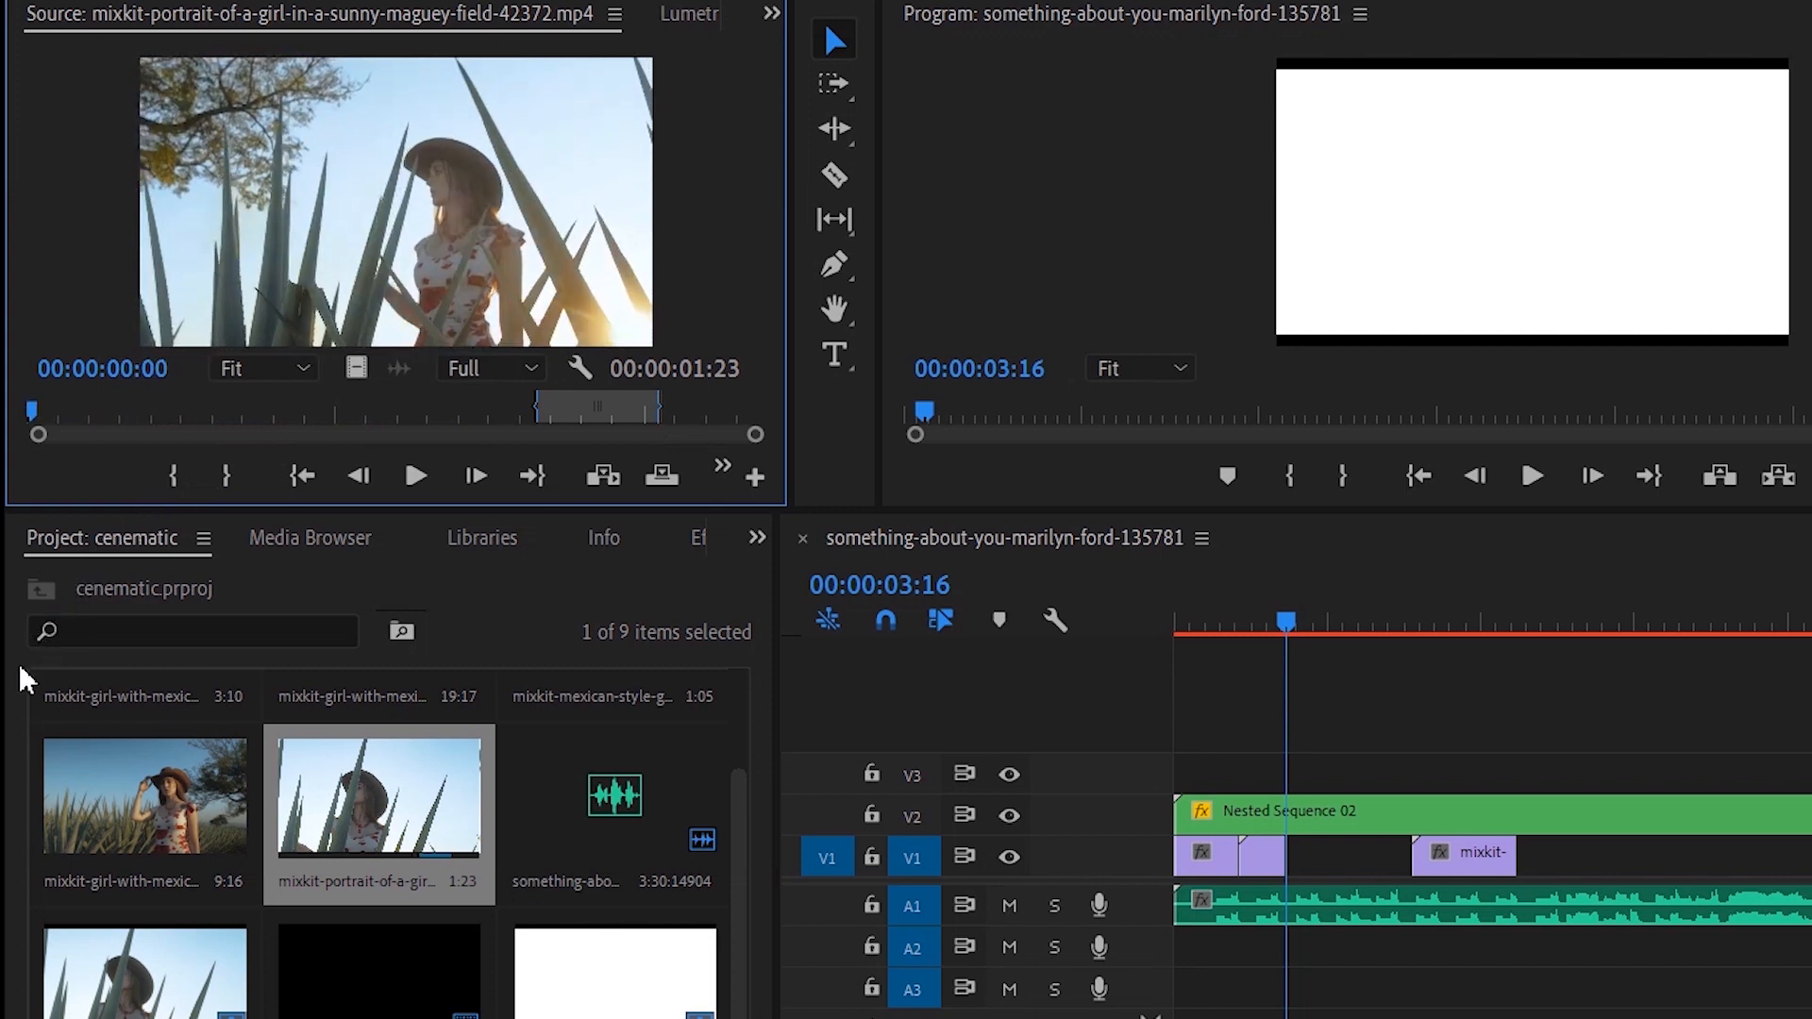
{"action": "key", "text": "i"}
{"action": "key", "text": "space"}
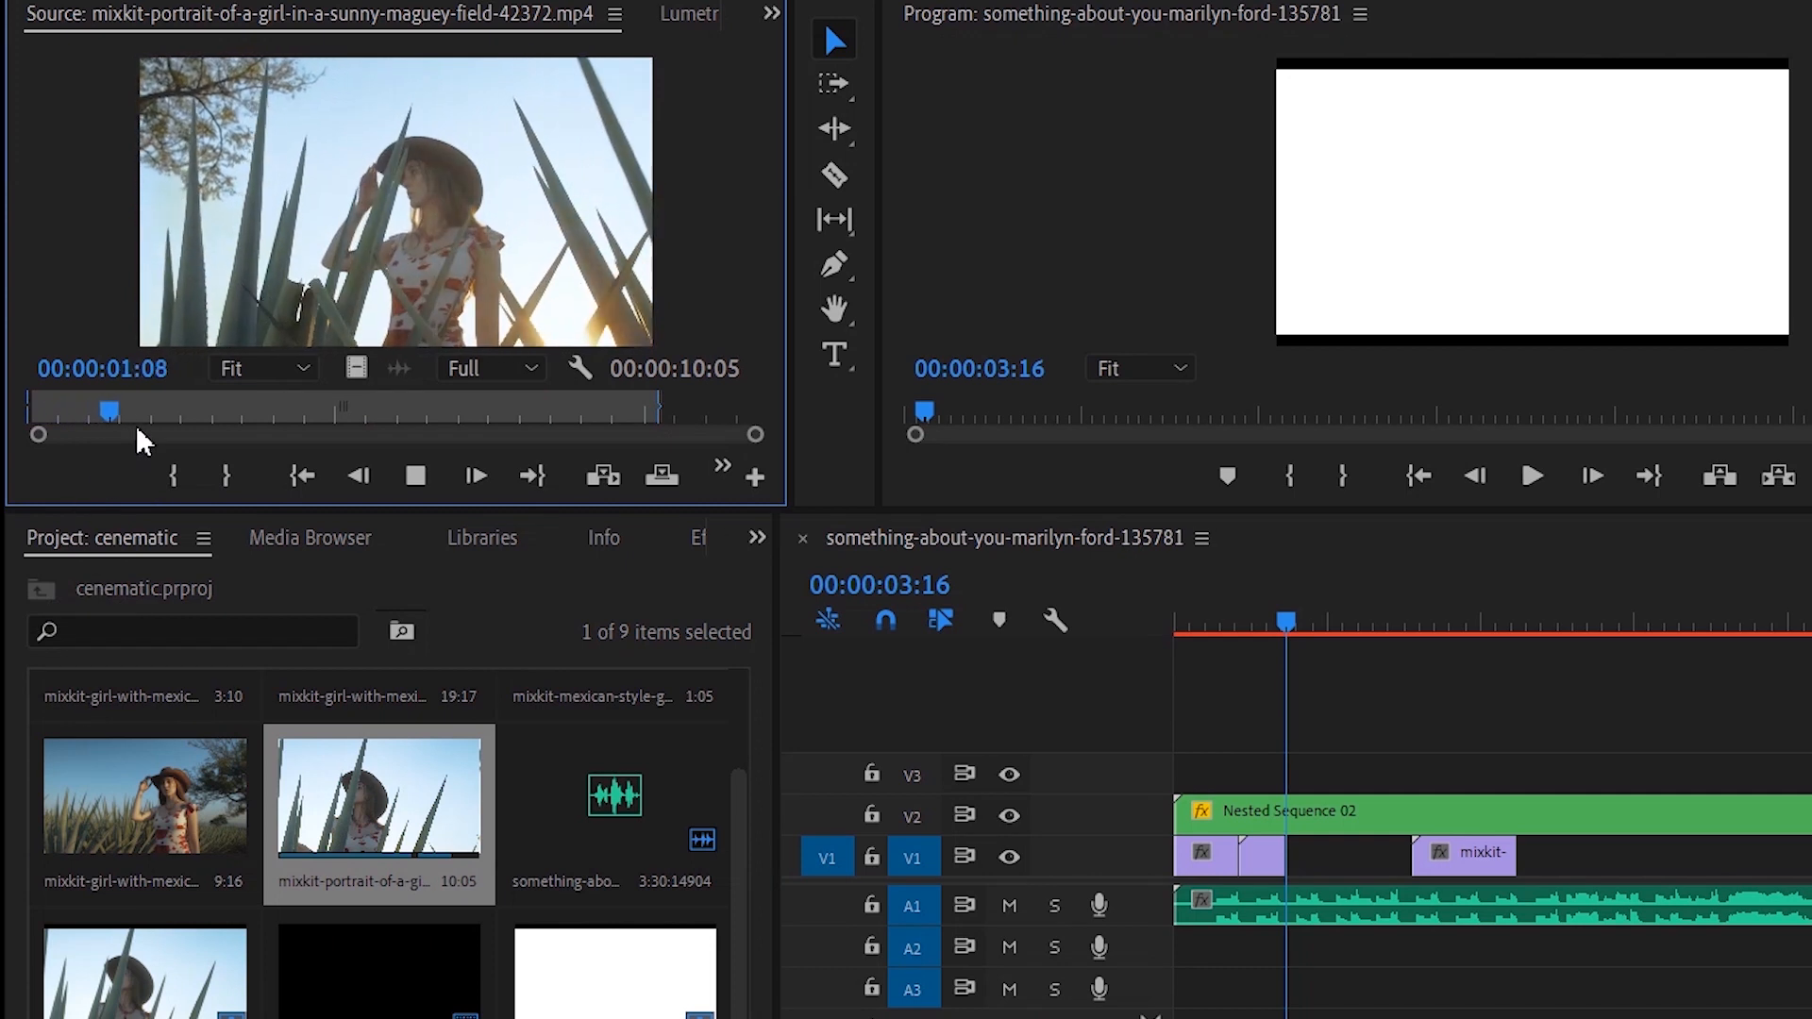
{"action": "key", "text": "space"}
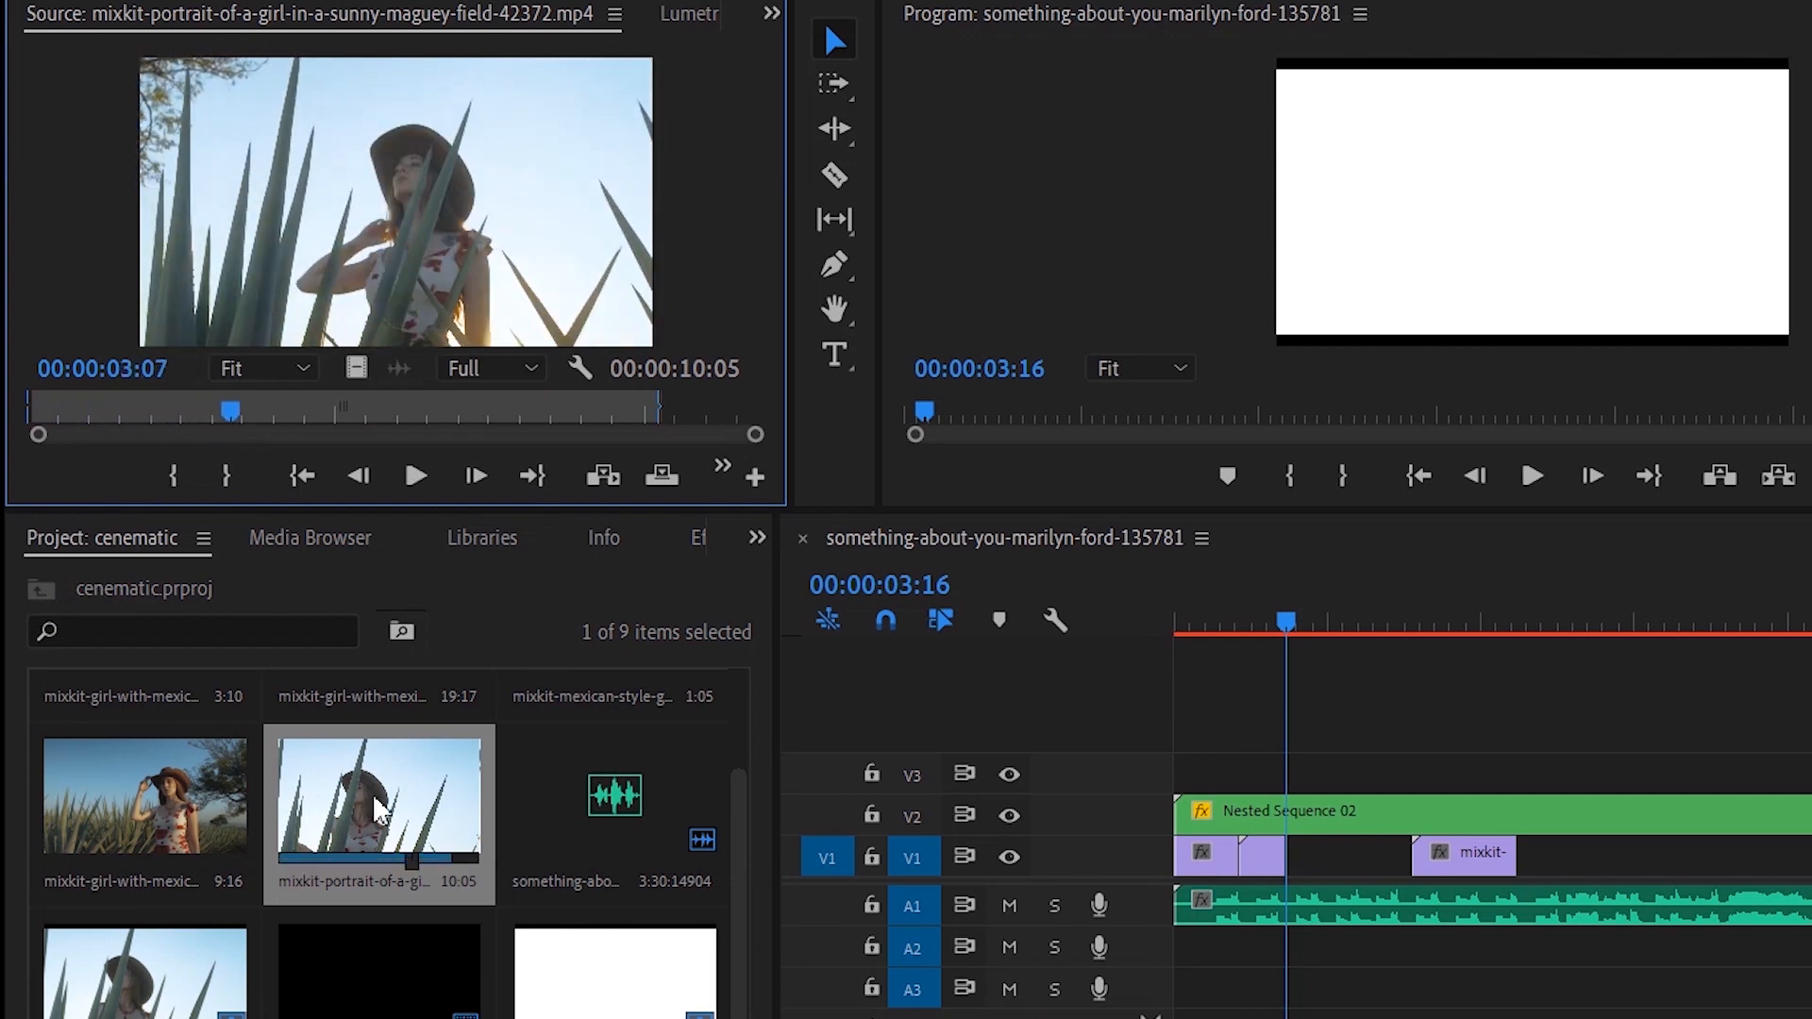
{"action": "scroll", "coordinate": [538, 901], "scroll_direction": "up", "scroll_amount": 2}
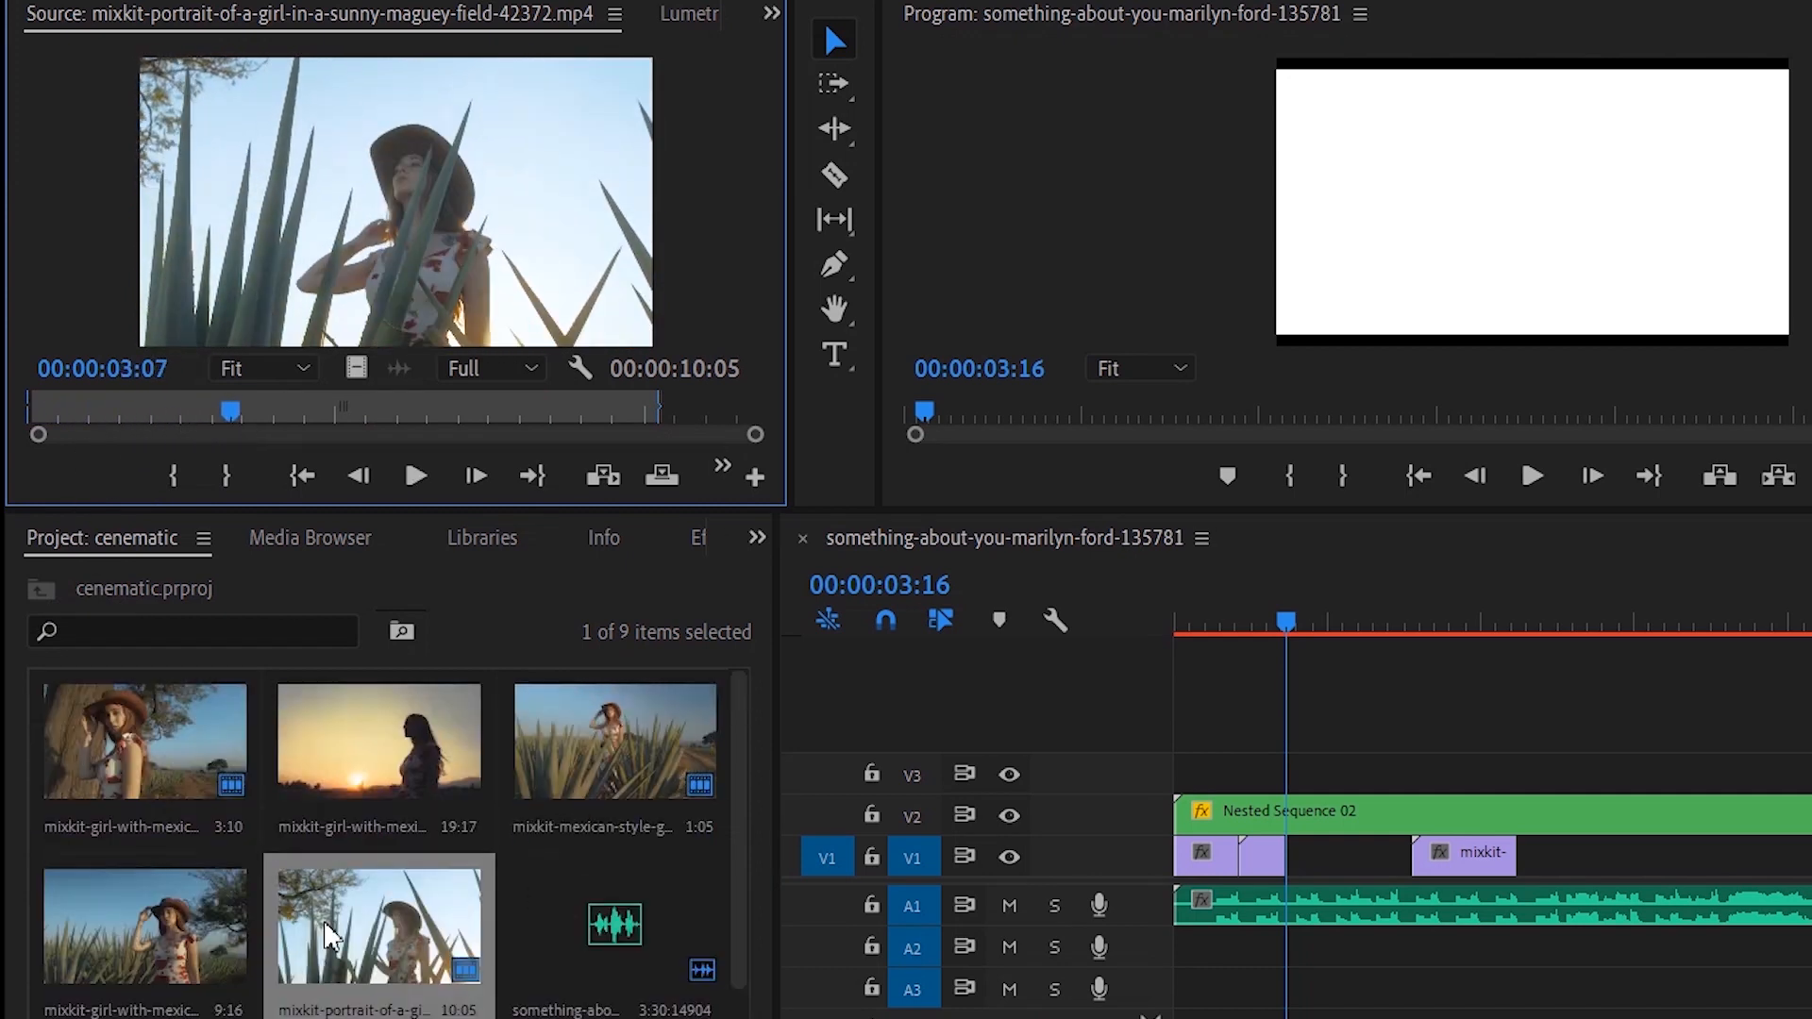
{"action": "double_click", "coordinate": [144, 956]}
{"action": "left_click", "coordinate": [62, 415]}
{"action": "key", "text": "space"}
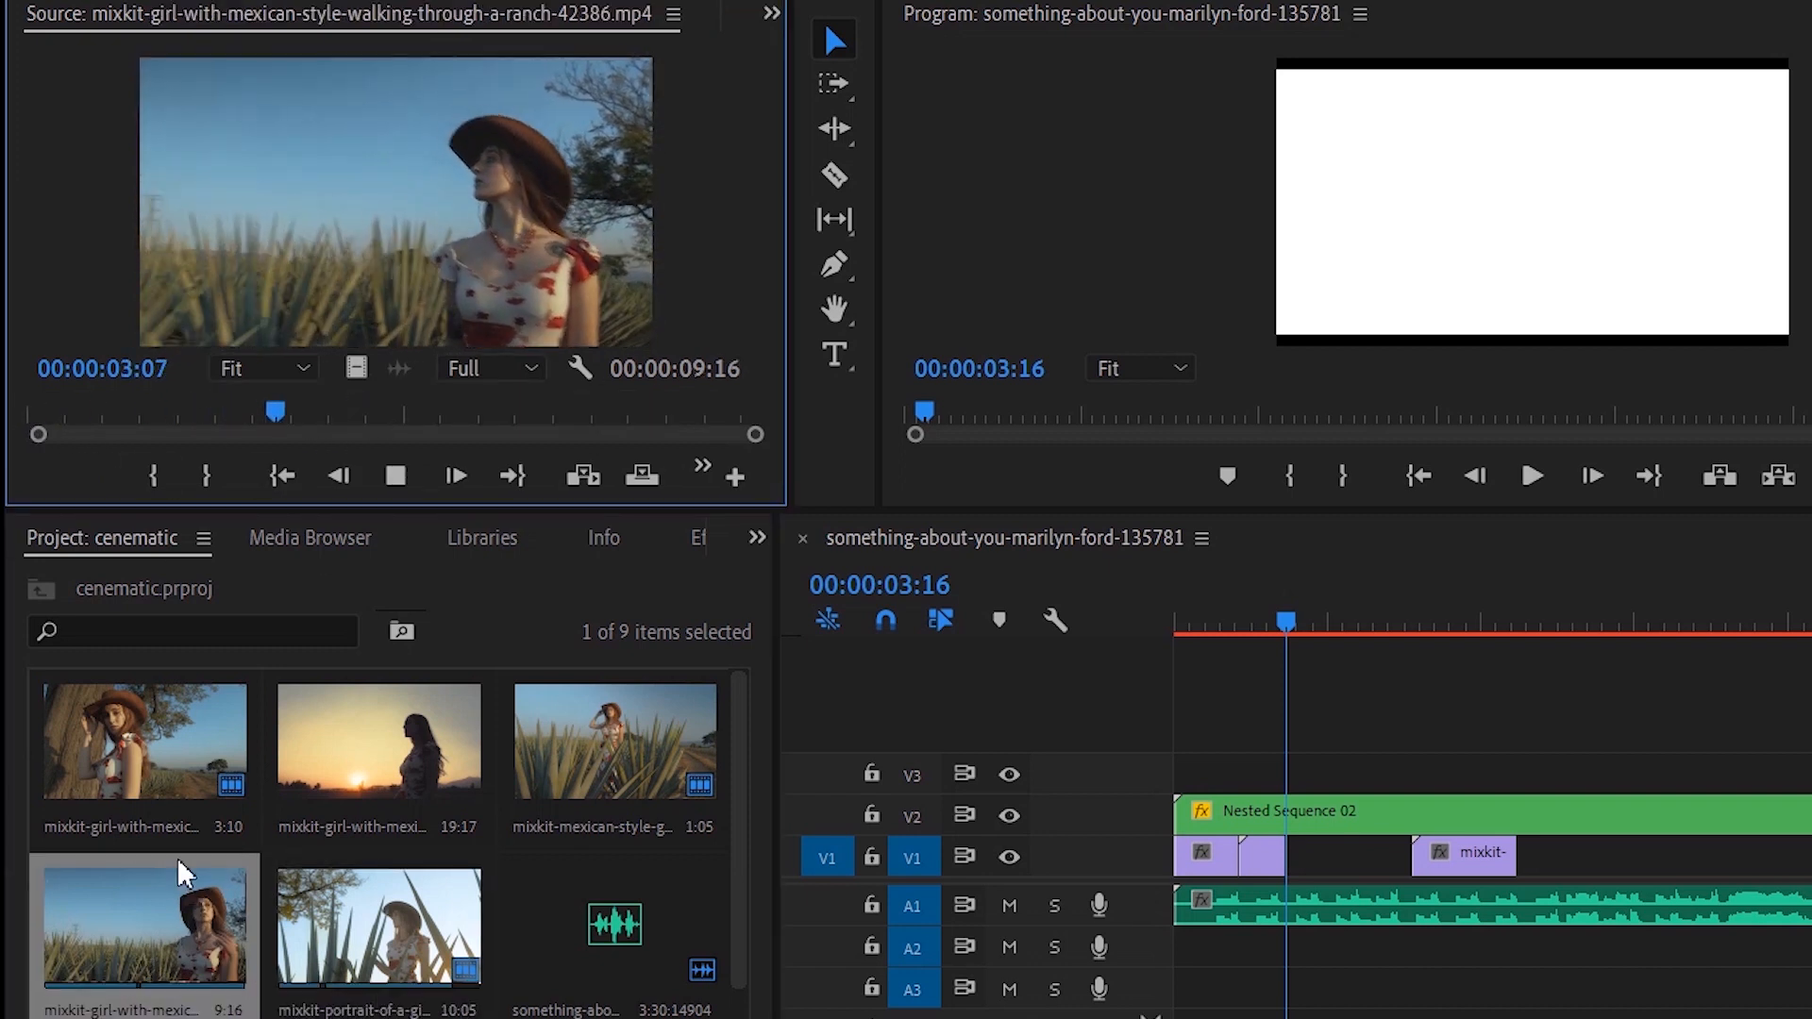
Mark the posing-in-a-maguey-field clip from 00:00:06:10 to 00:00:07:21 and place only its video on V1 at 00:00:03:16
{"action": "double_click", "coordinate": [179, 755]}
{"action": "left_click_drag", "start_coordinate": [366, 416], "coordinate": [445, 444]}
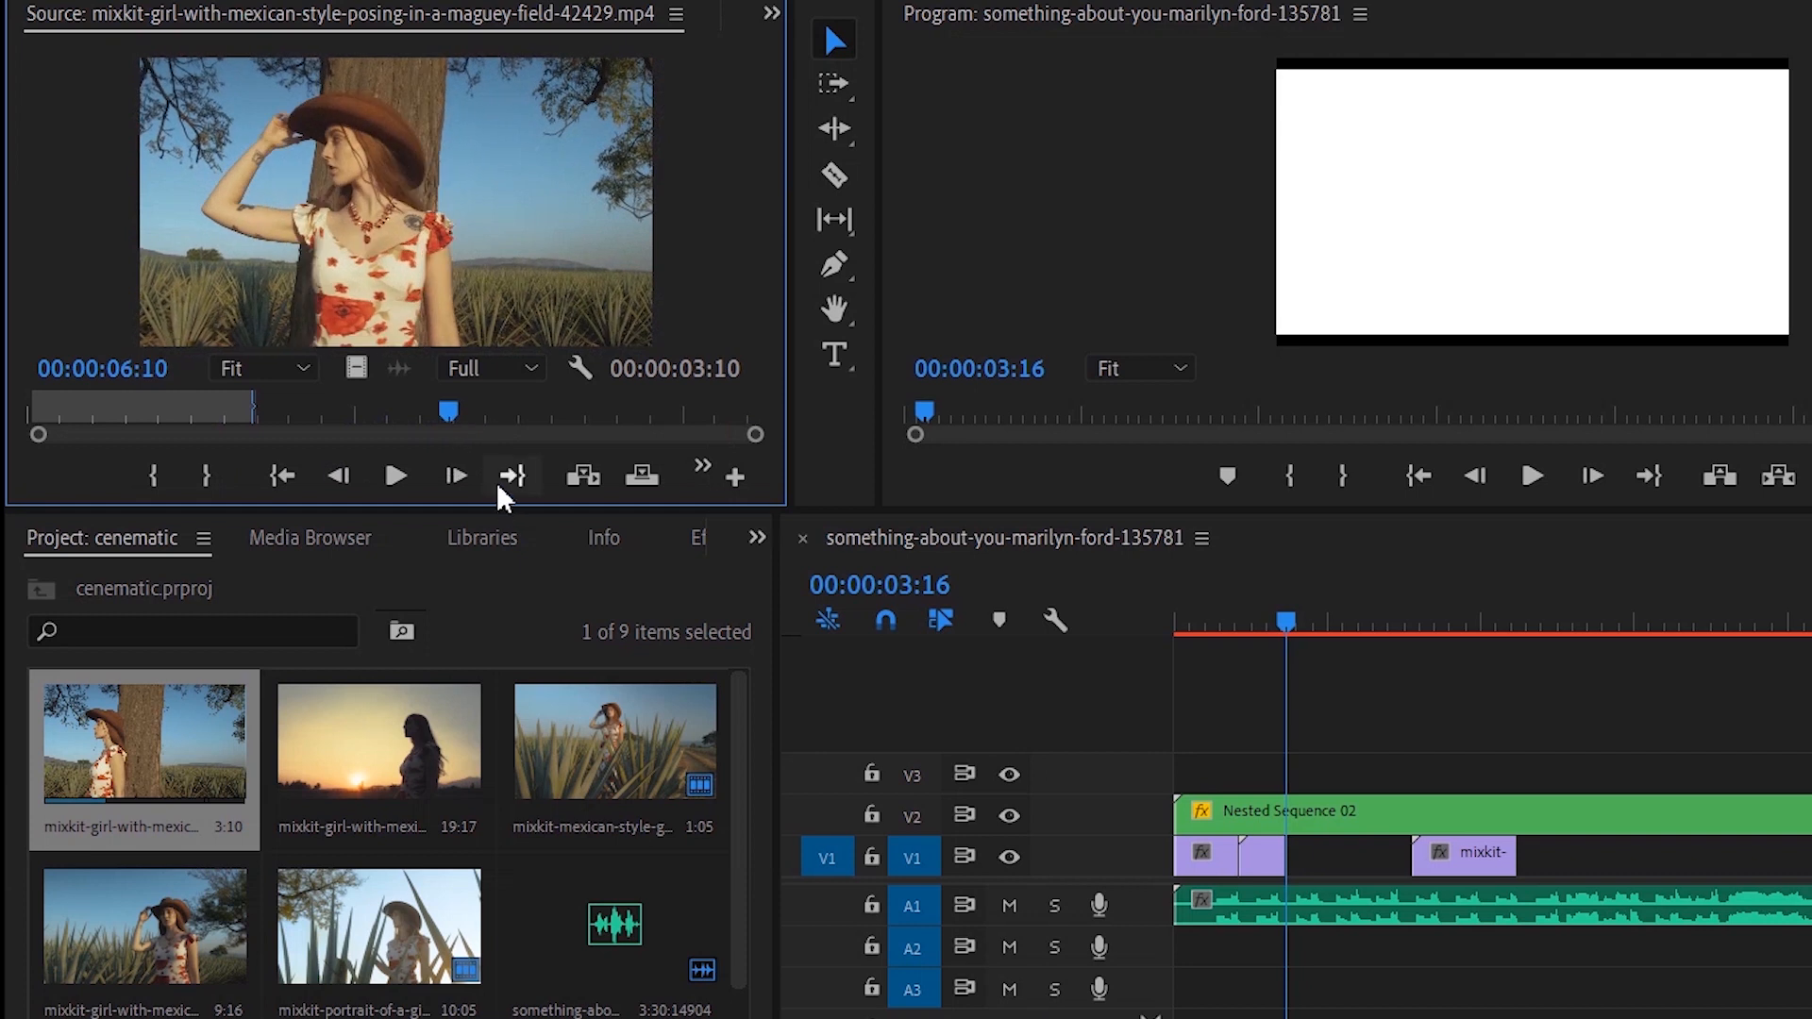
{"action": "key", "text": "i"}
{"action": "key", "text": "space"}
{"action": "key", "text": "space"}
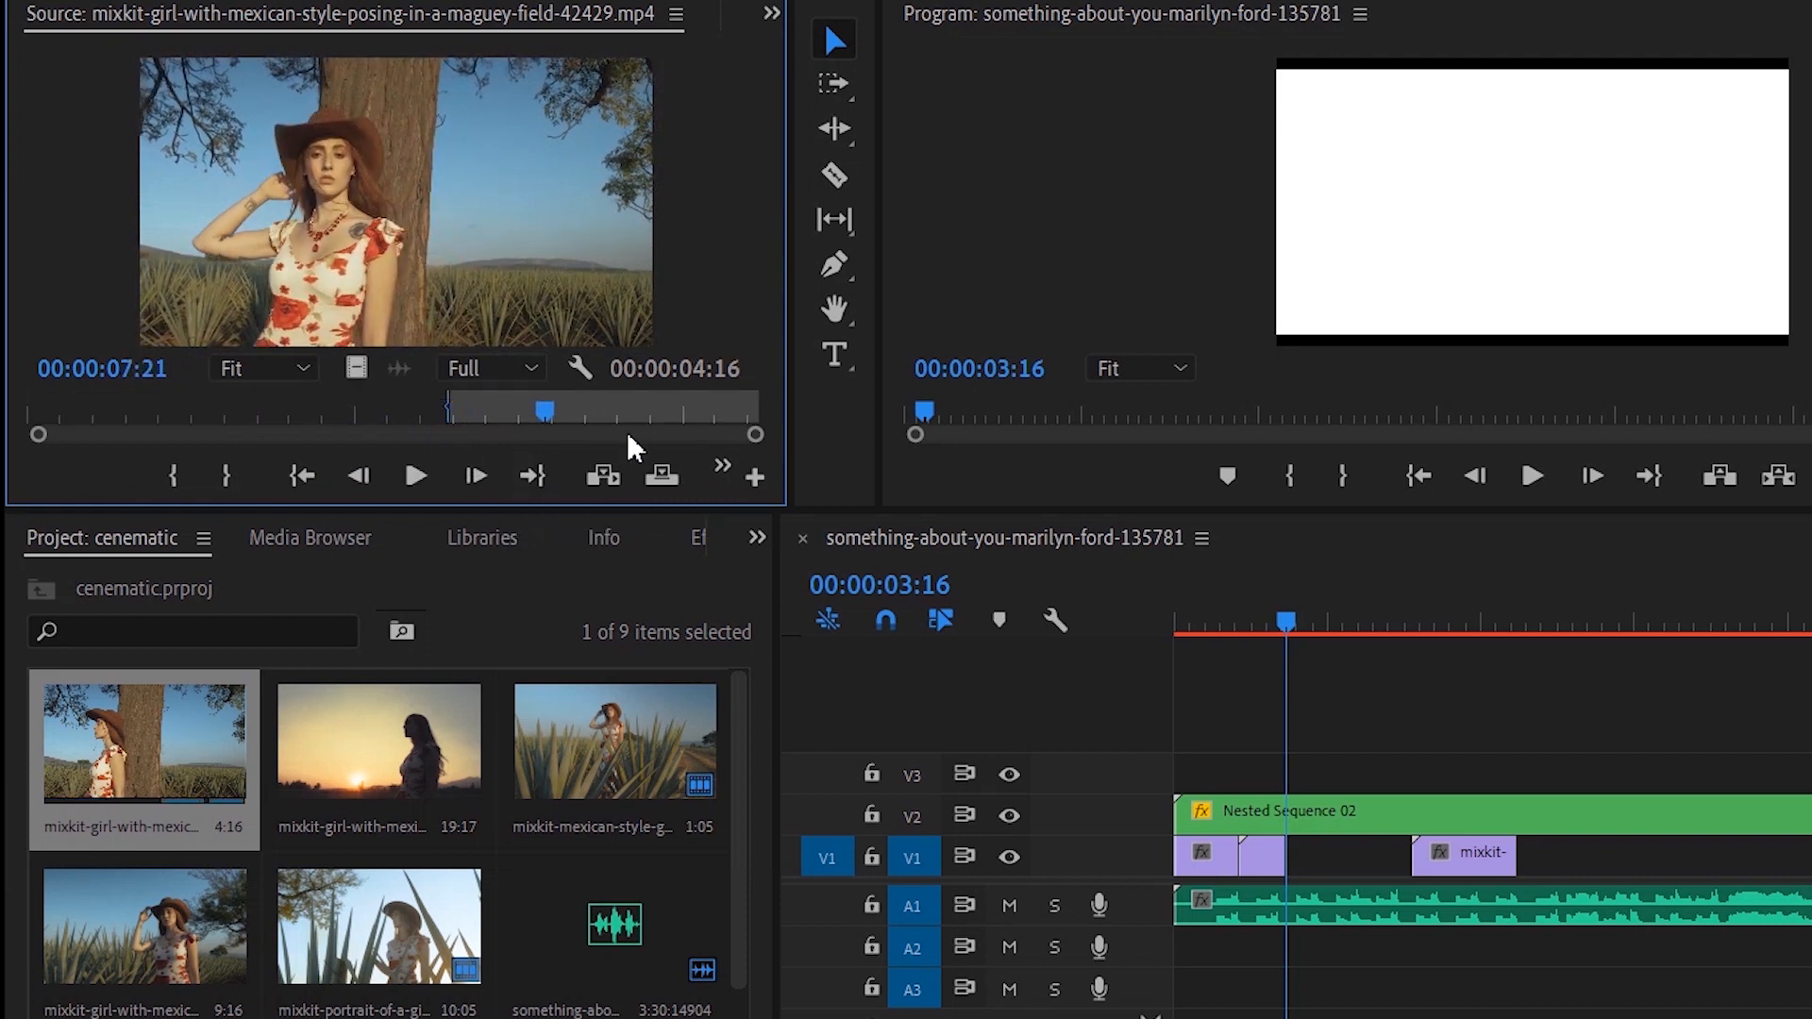
{"action": "key", "text": "o"}
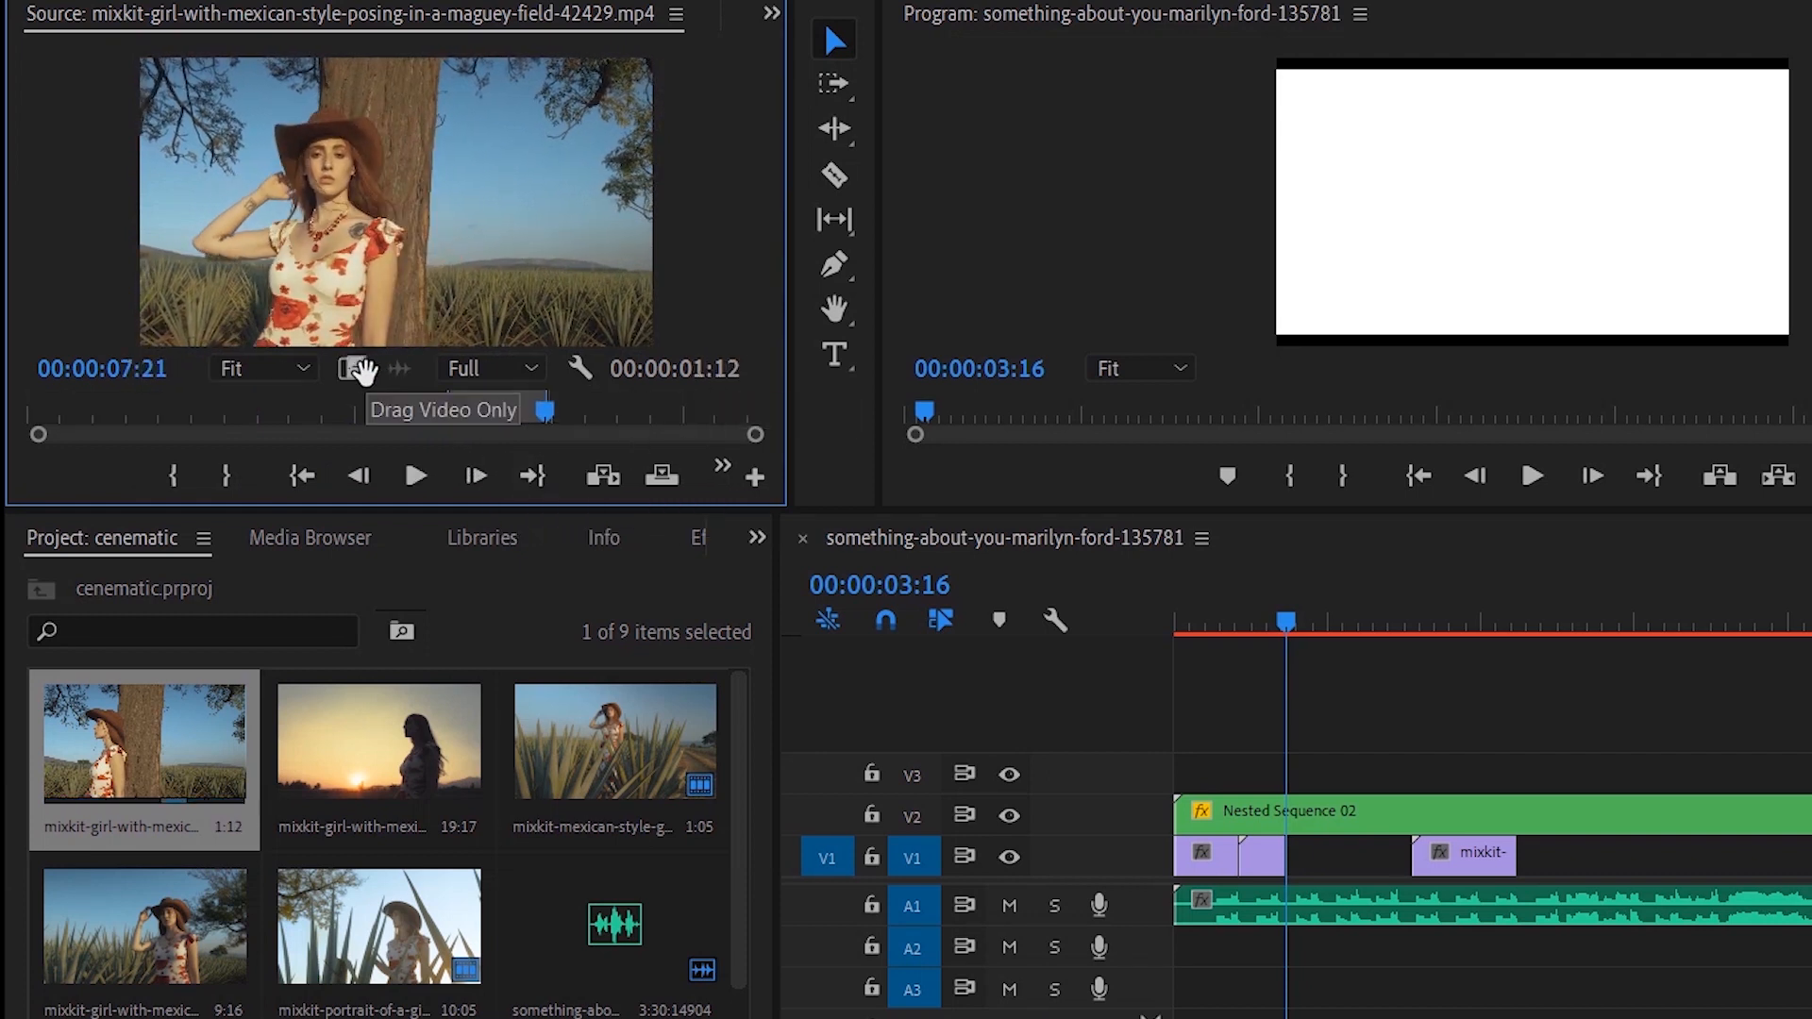
{"action": "left_click_drag", "start_coordinate": [361, 370], "coordinate": [1382, 904]}
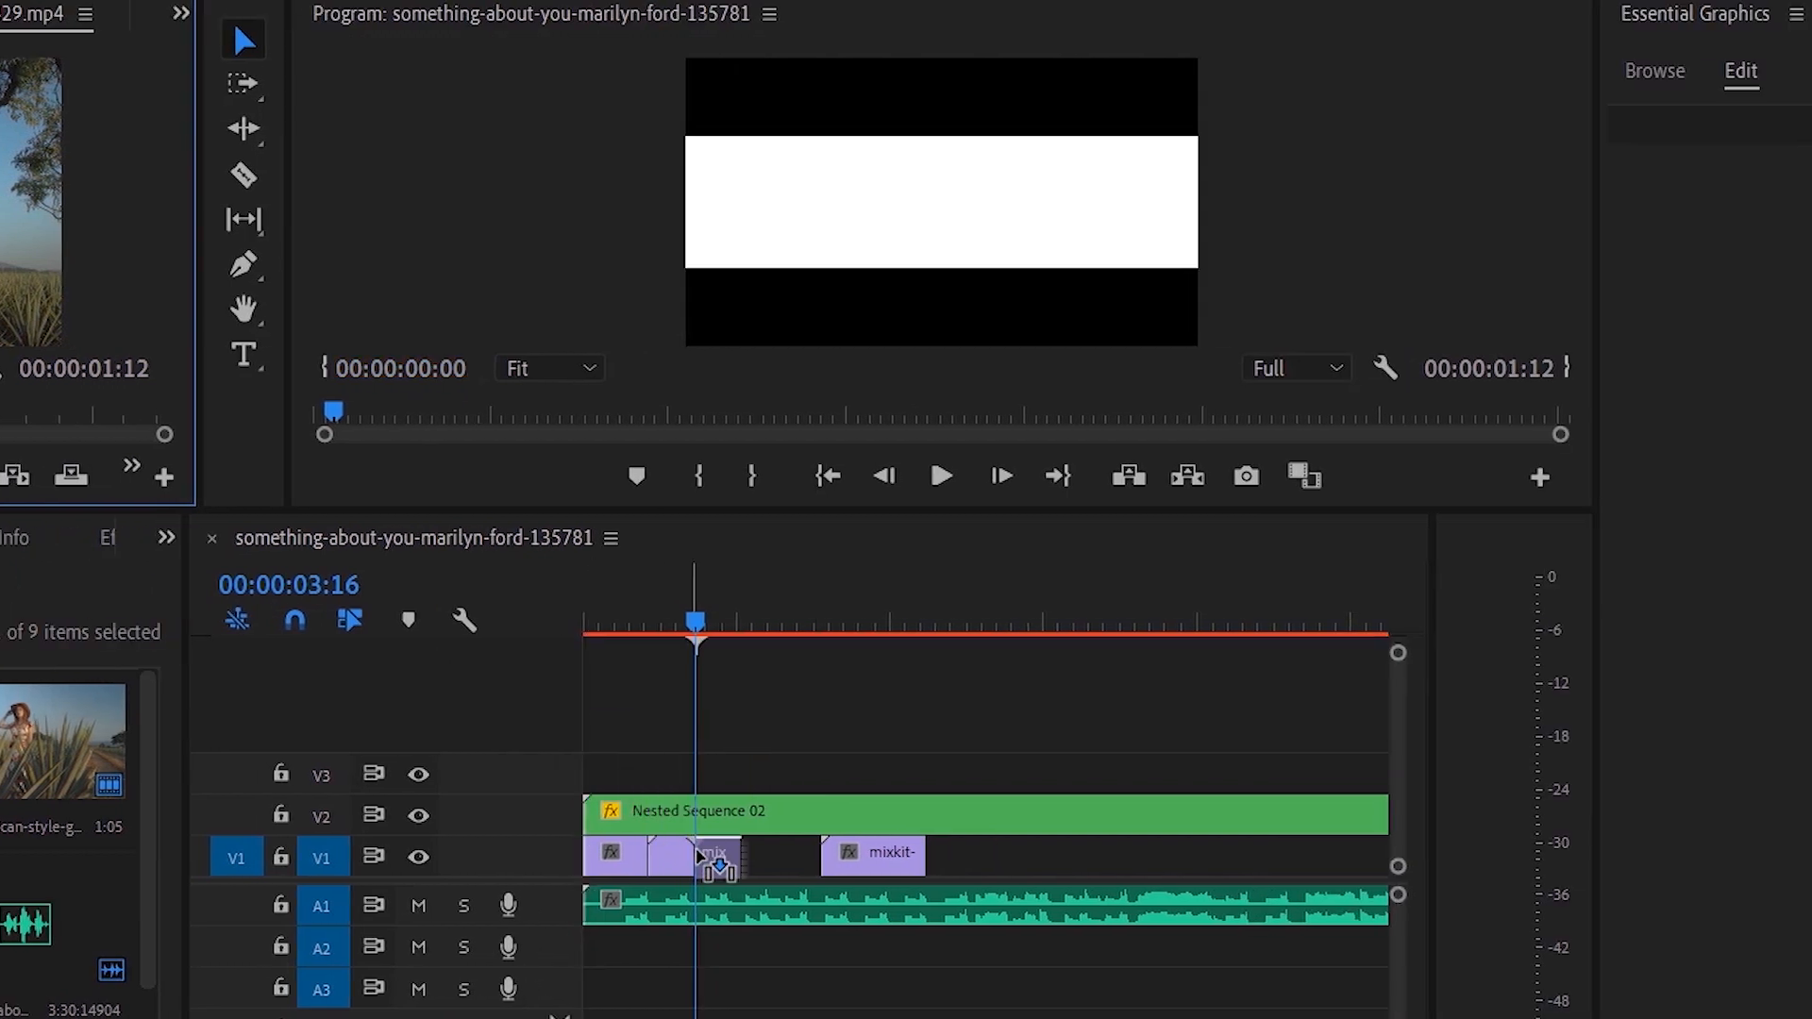
{"action": "left_click_drag", "start_coordinate": [791, 904], "coordinate": [815, 985]}
Trim the third V1 clip's end to one frame past 00:00:04:23 and move the last posing clip directly against it
{"action": "key", "text": "space"}
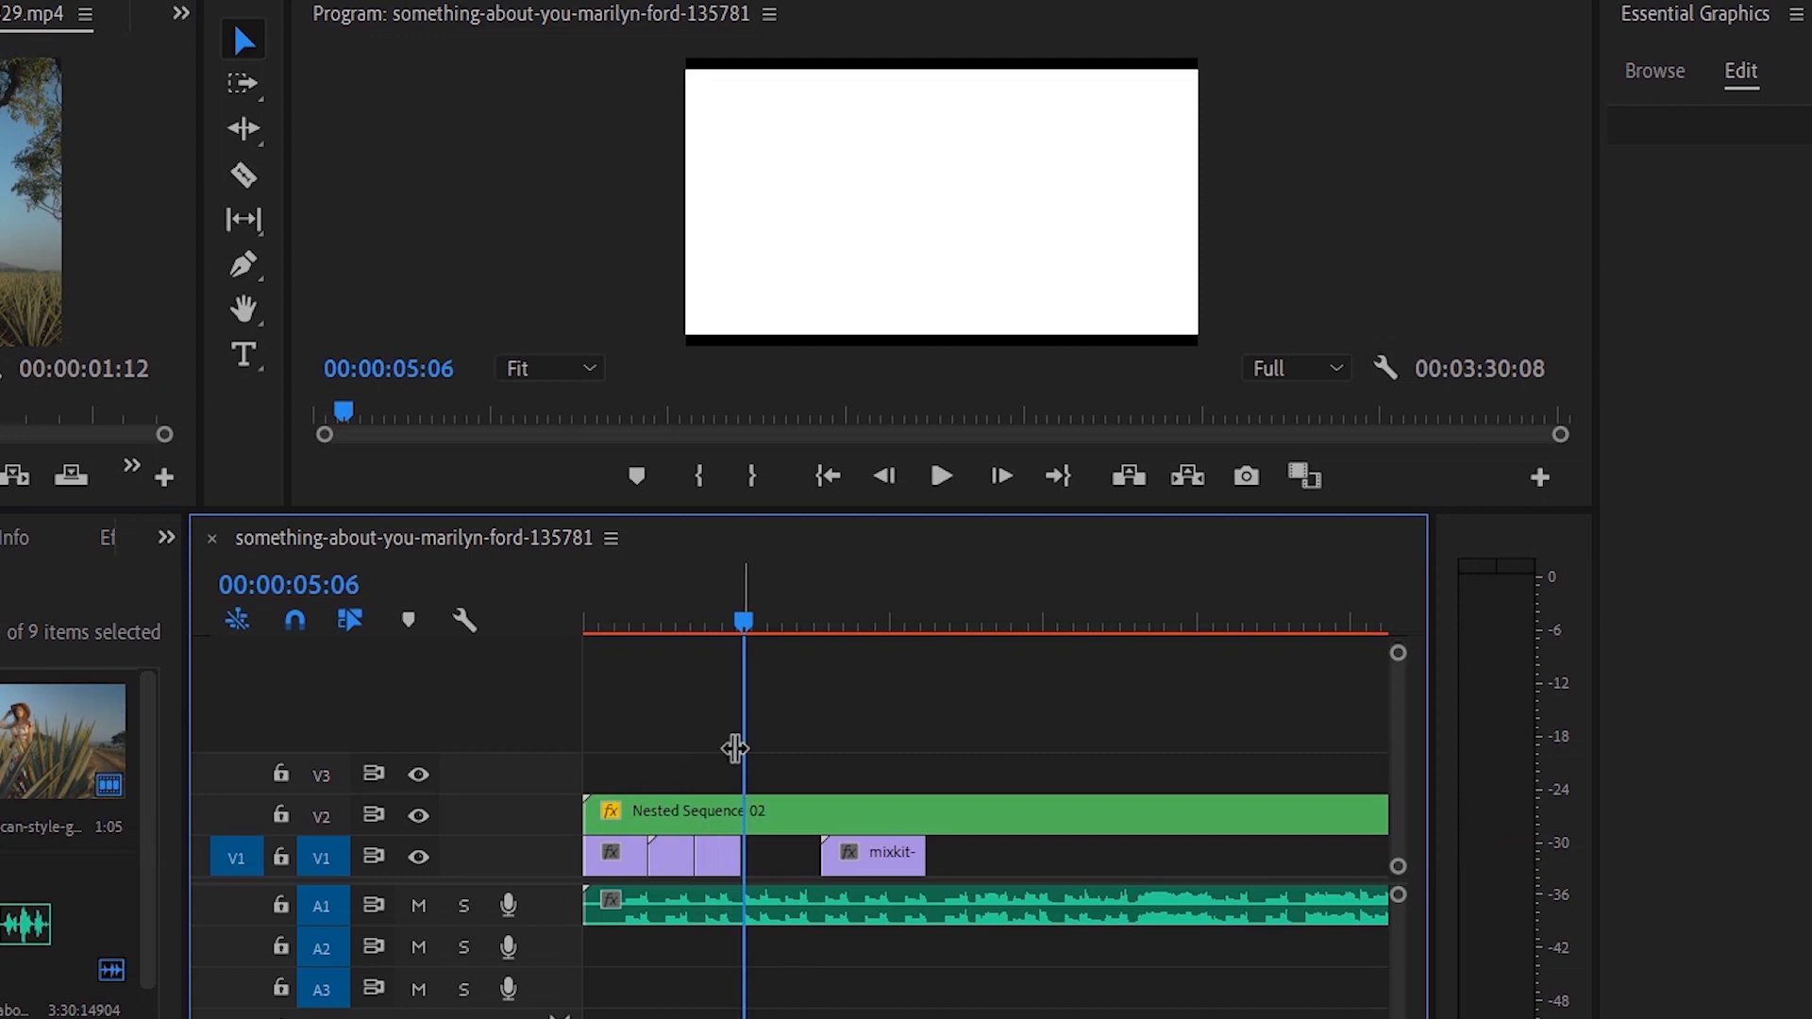
{"action": "left_click_drag", "start_coordinate": [743, 604], "coordinate": [738, 592]}
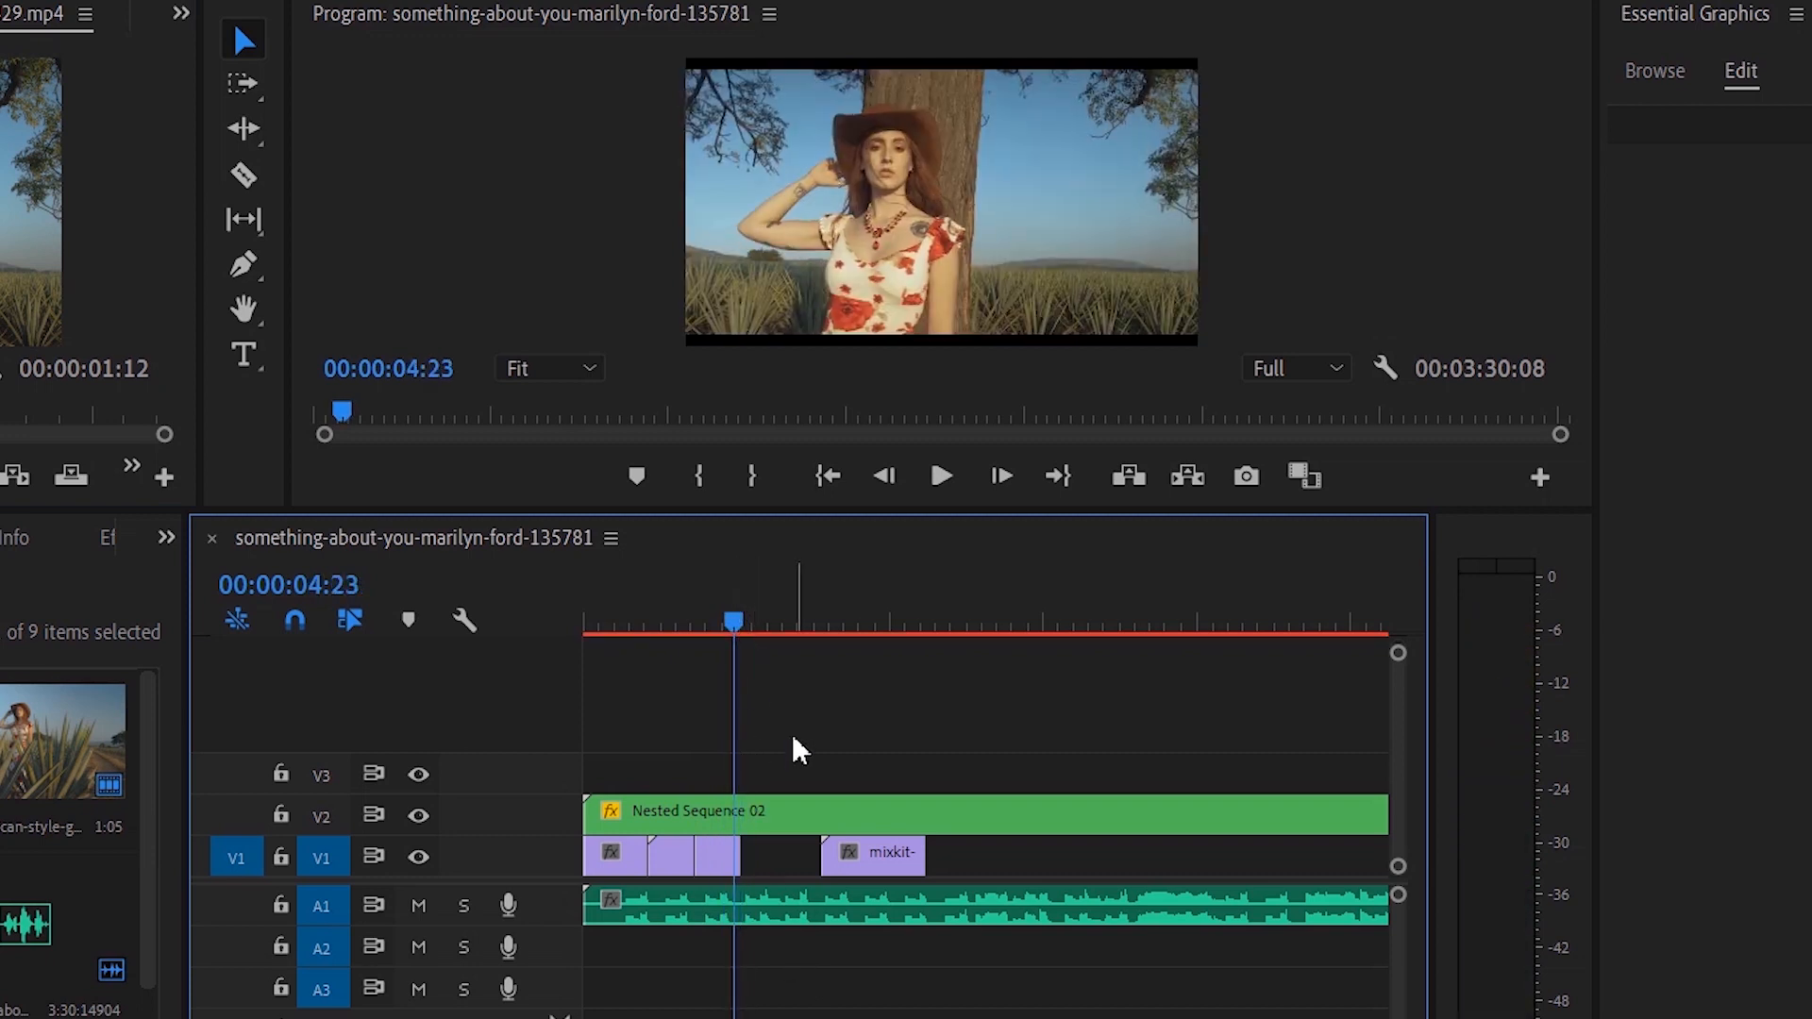
{"action": "key", "text": "Right"}
{"action": "left_click_drag", "start_coordinate": [745, 857], "coordinate": [734, 857]}
{"action": "left_click_drag", "start_coordinate": [840, 876], "coordinate": [757, 860]}
Play the last posing clip on V1 against the music and set its speed to 120%
{"action": "key", "text": "space"}
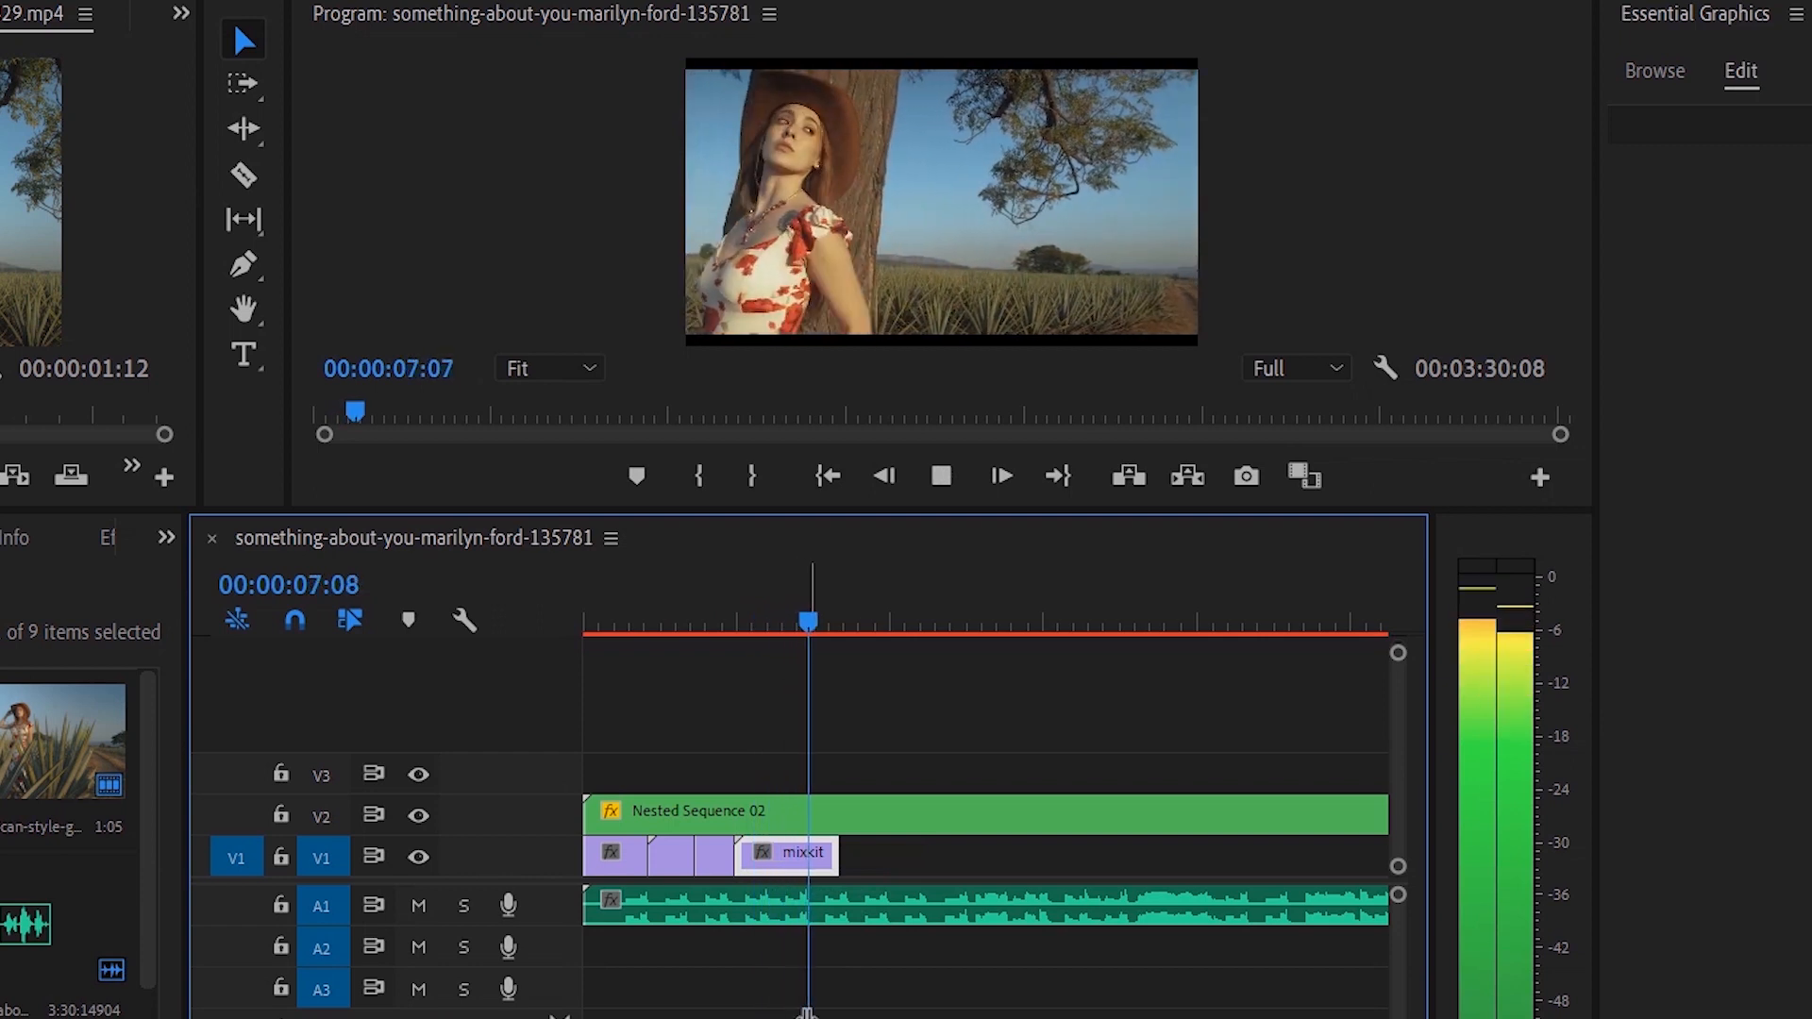
{"action": "key", "text": "space"}
{"action": "right_click", "coordinate": [777, 856]}
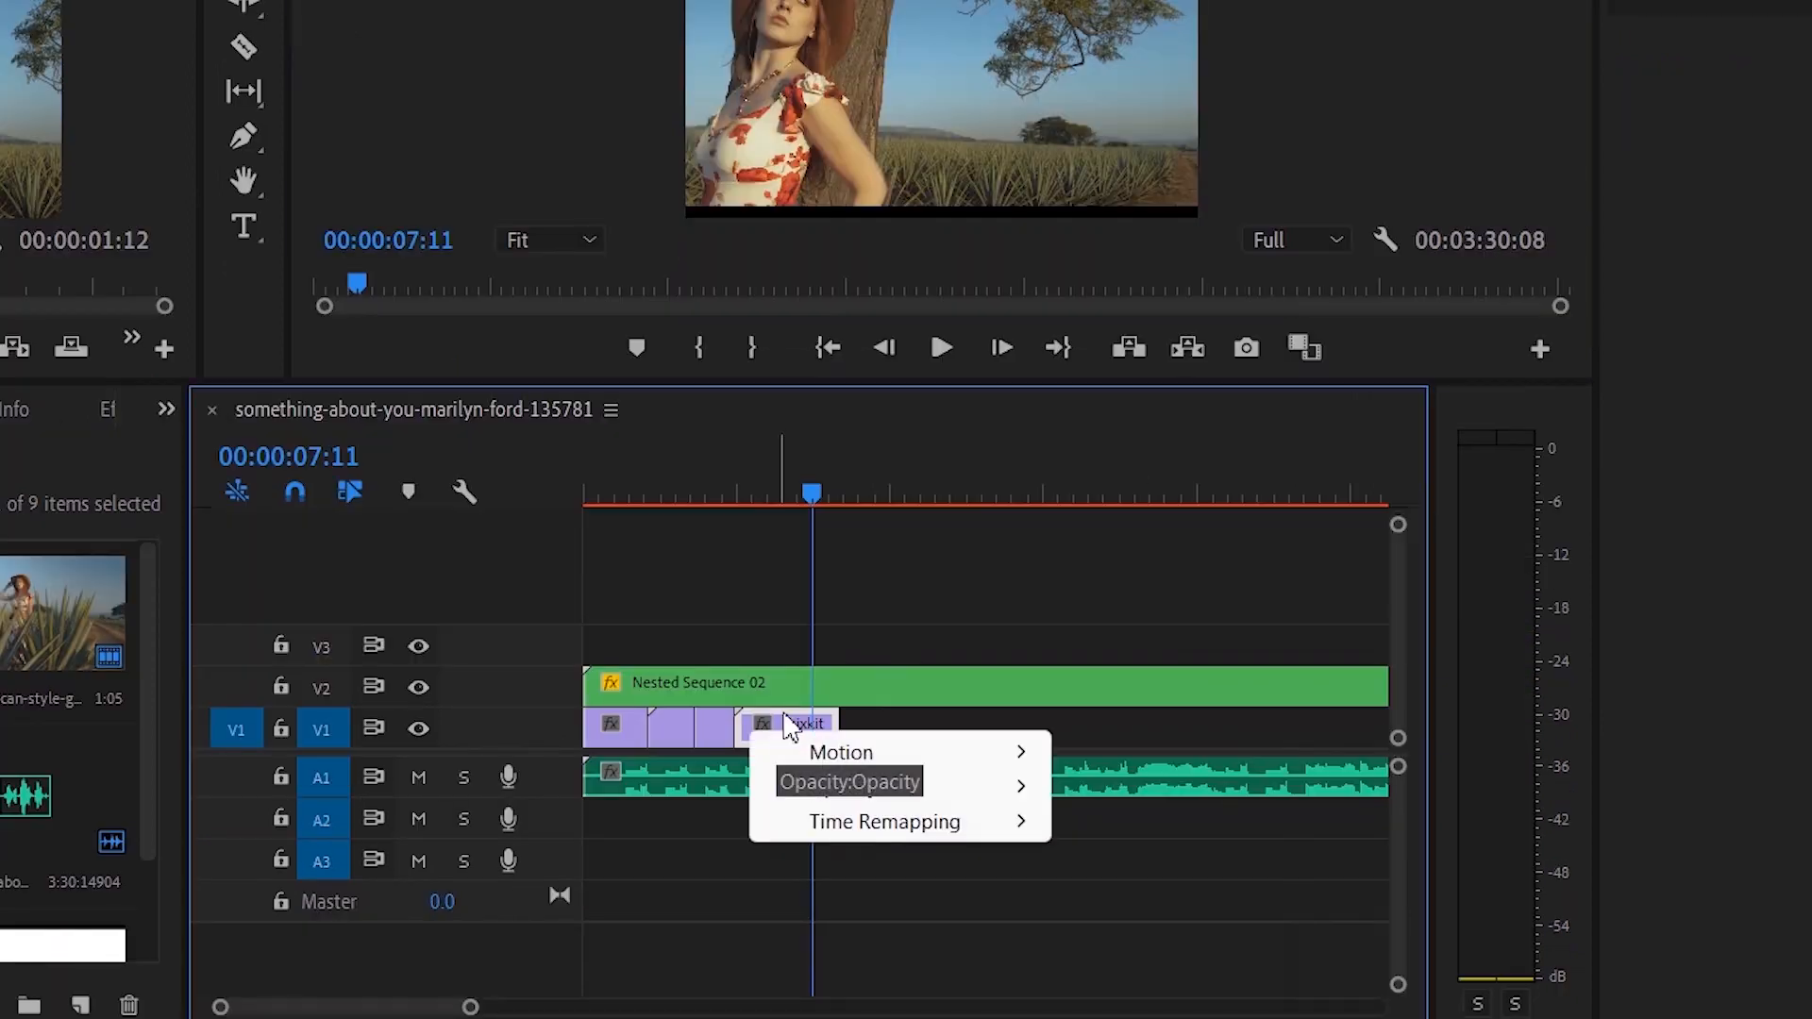
{"action": "left_click", "coordinate": [794, 736]}
{"action": "right_click", "coordinate": [795, 736]}
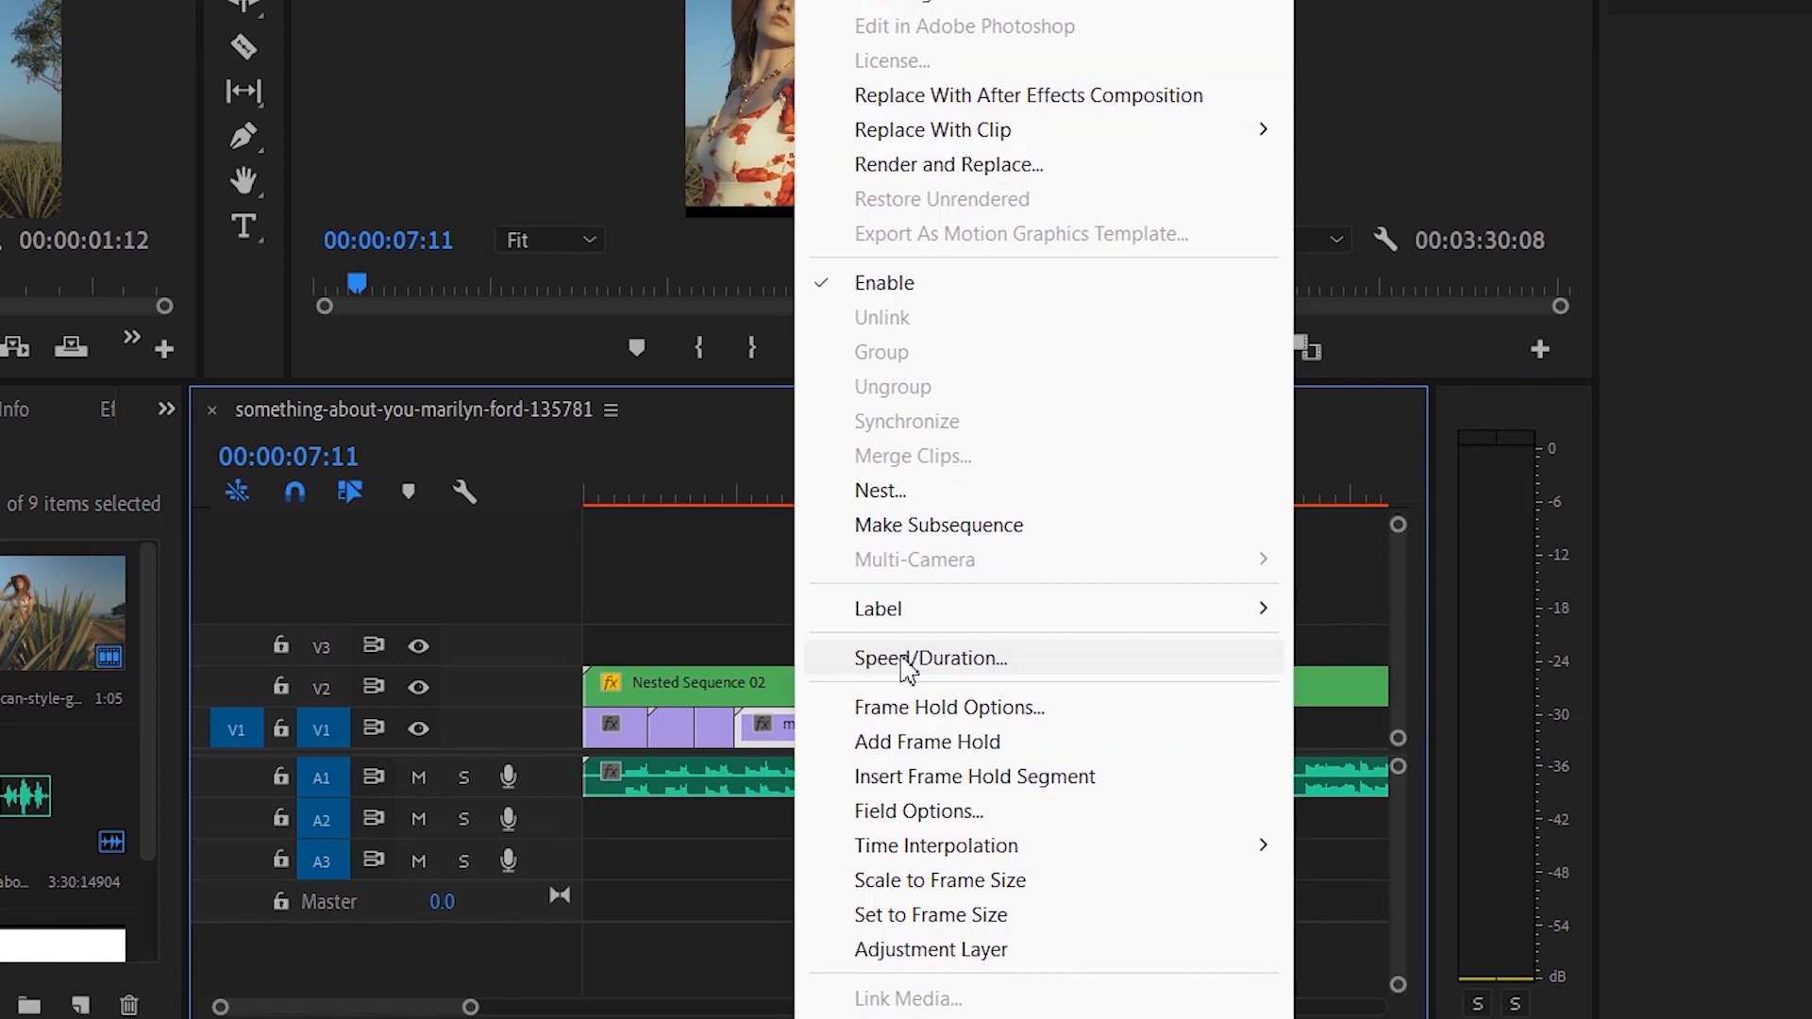
{"action": "left_click", "coordinate": [903, 659]}
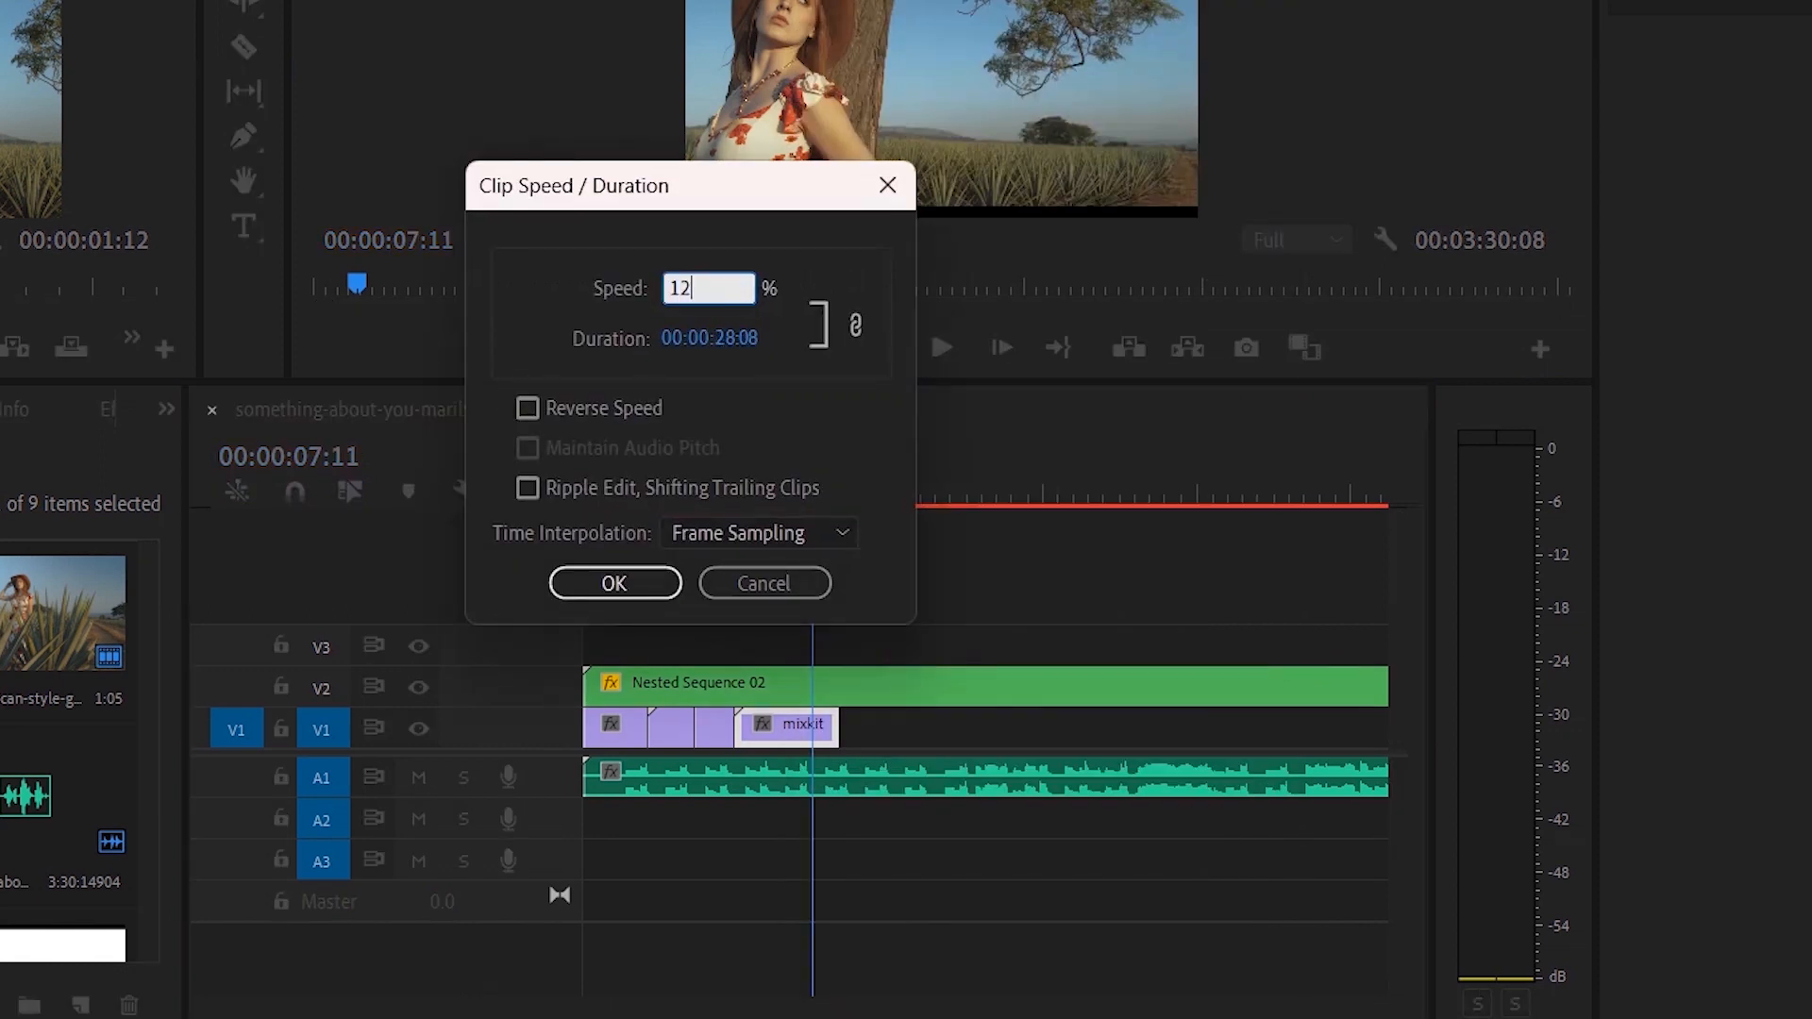
{"action": "type", "text": "120"}
{"action": "key", "text": "Return"}
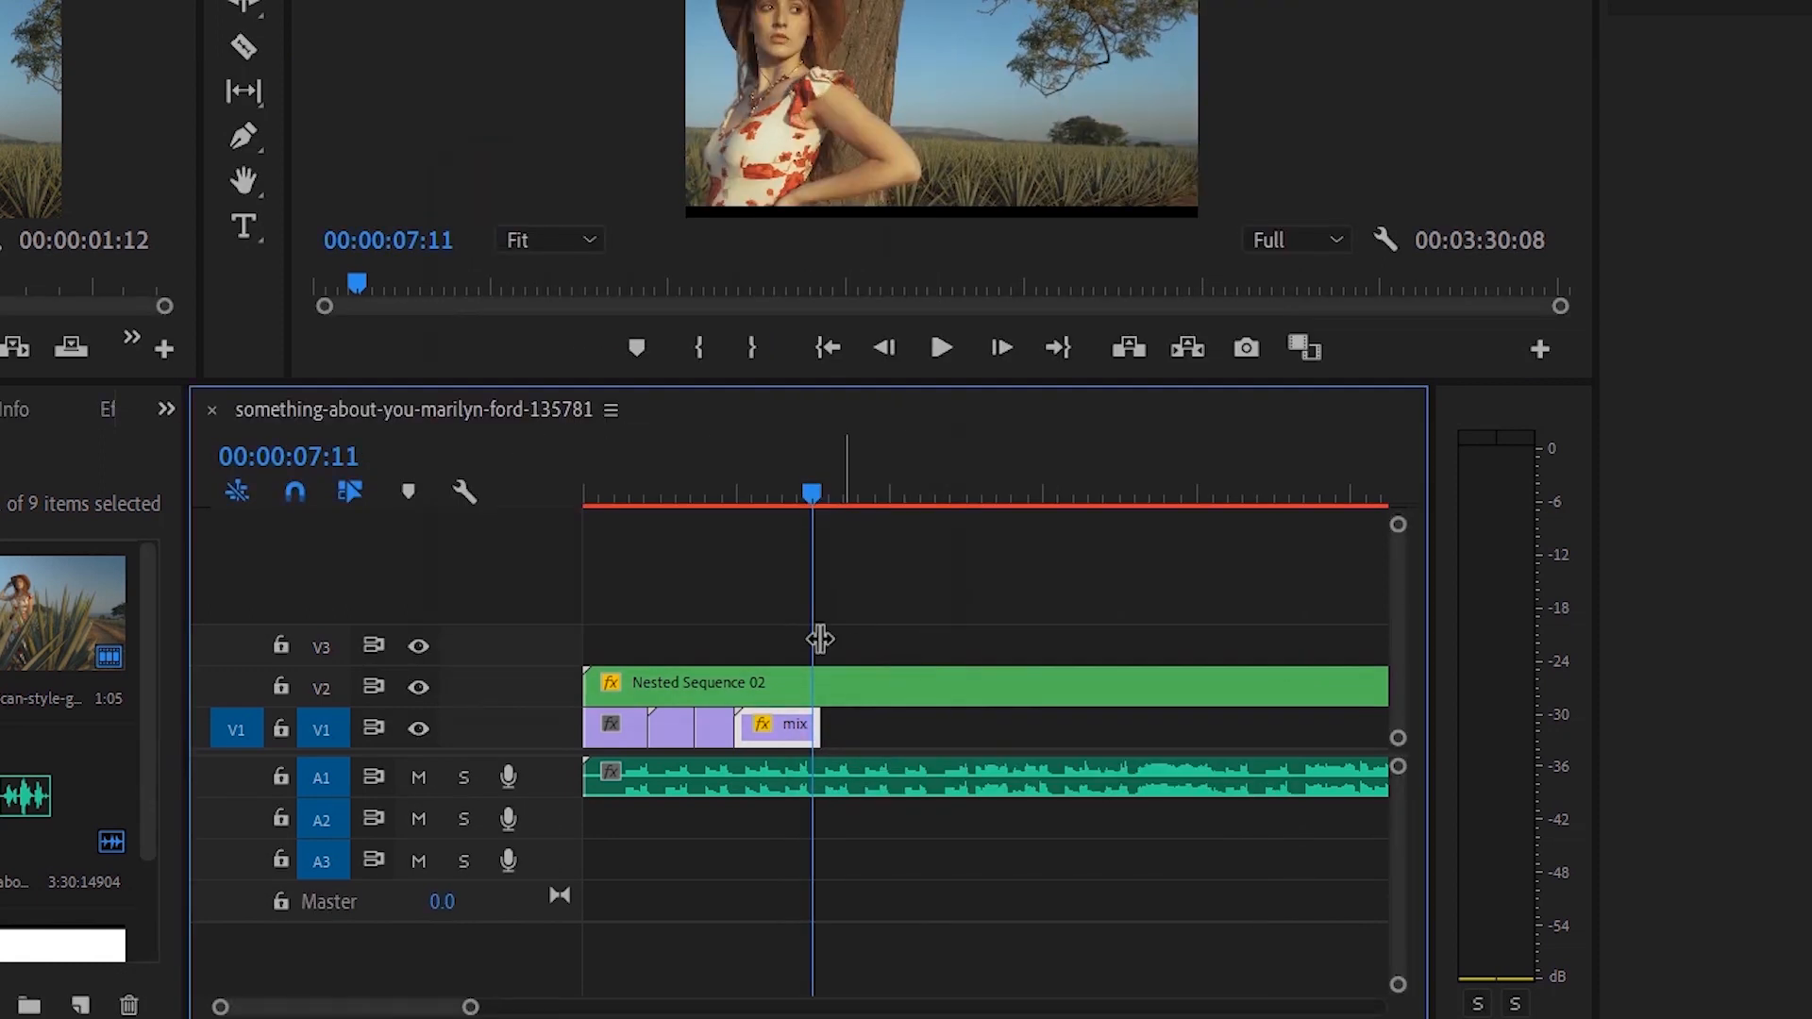
Play the sped-up posing clip from its start at 00:00:05:00 to check its timing with the music
{"action": "left_click", "coordinate": [747, 494]}
{"action": "left_click_drag", "start_coordinate": [748, 544], "coordinate": [742, 544]}
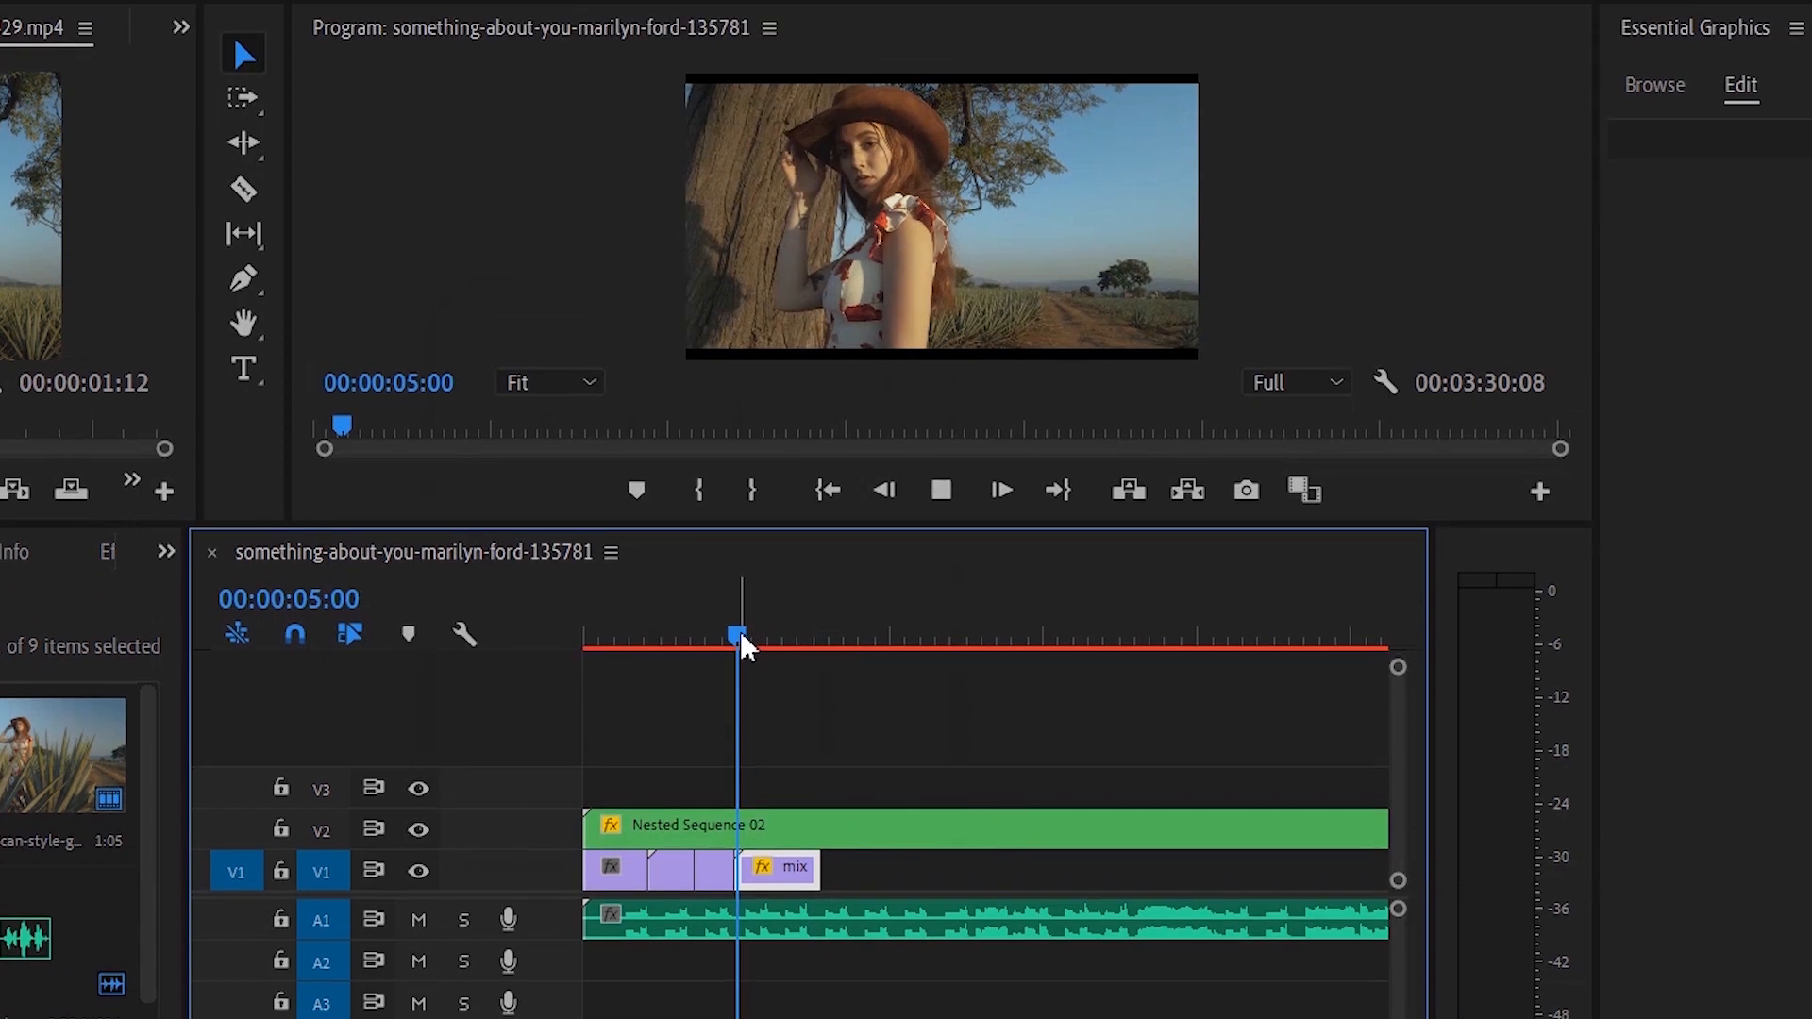
{"action": "key", "text": "space"}
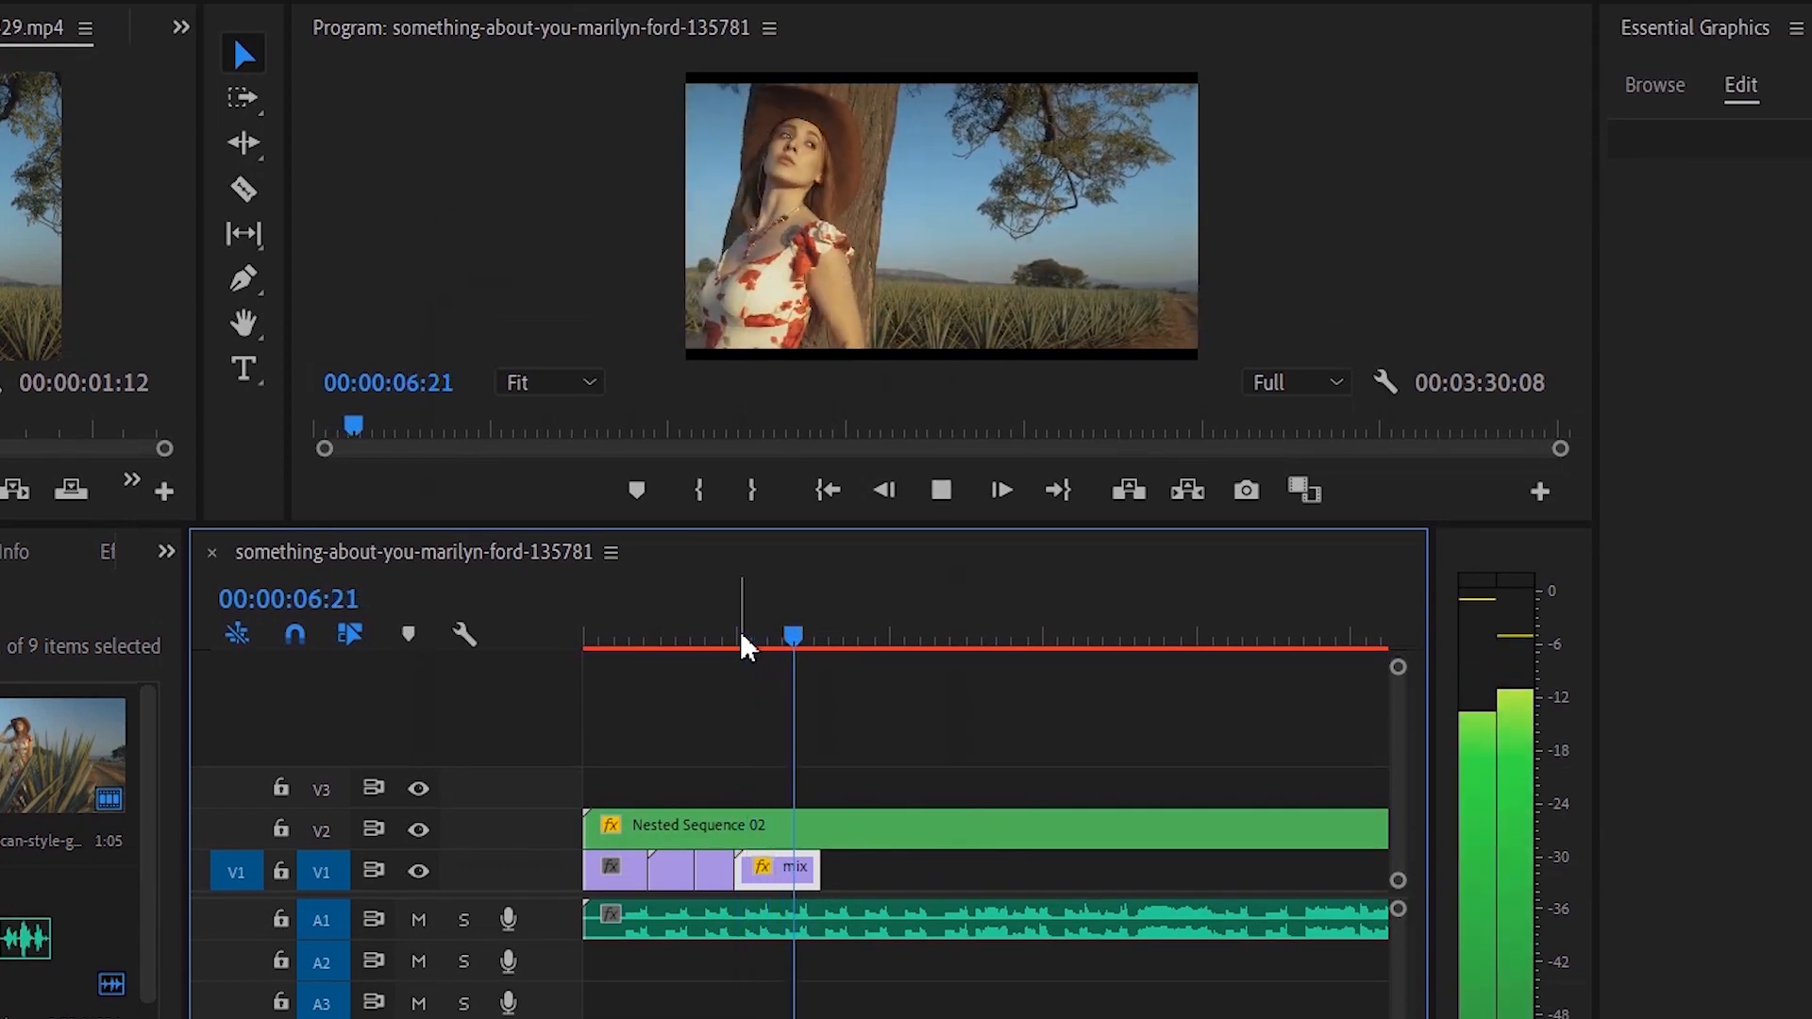
Play the sped-up posing clip to its end at 00:00:07:17 and listen to the music past it
{"action": "key", "text": "space"}
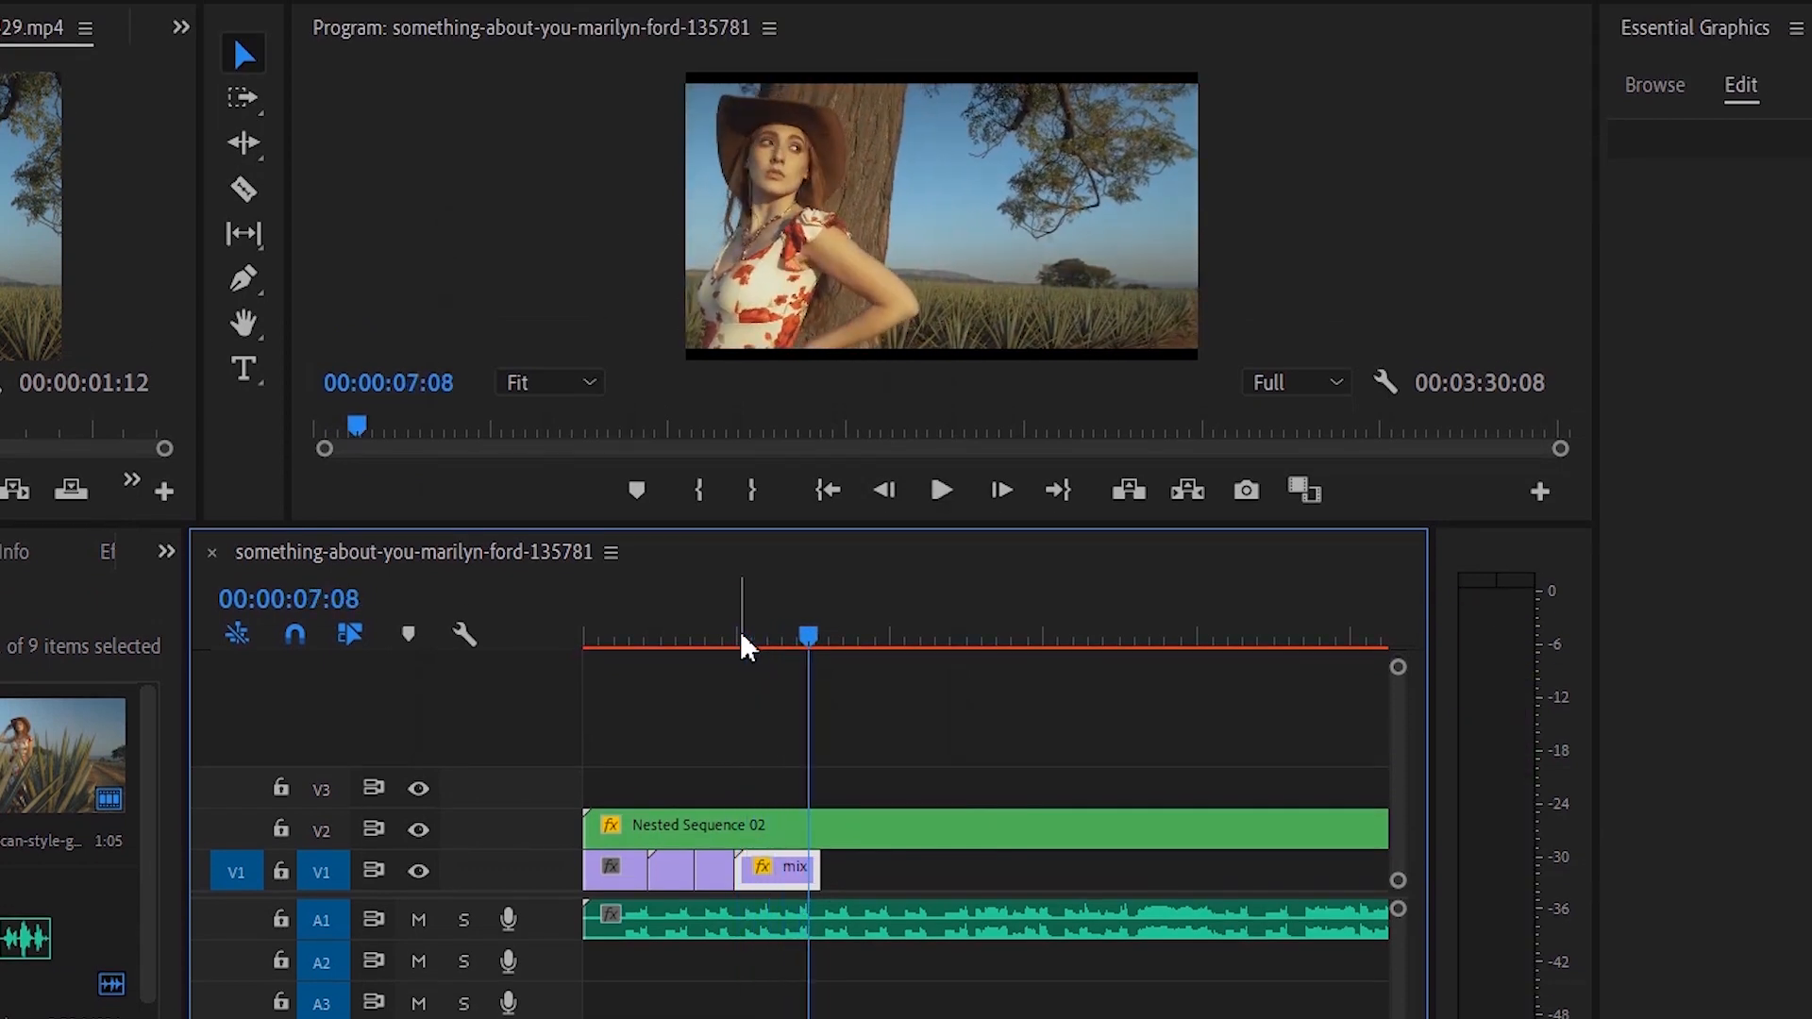
{"action": "key", "text": "Right"}
{"action": "key", "text": "Right"}
{"action": "key", "text": "Right"}
{"action": "key", "text": "Right"}
{"action": "key", "text": "Right"}
{"action": "key", "text": "Right"}
{"action": "key", "text": "Right"}
{"action": "key", "text": "Right"}
{"action": "key", "text": "Right"}
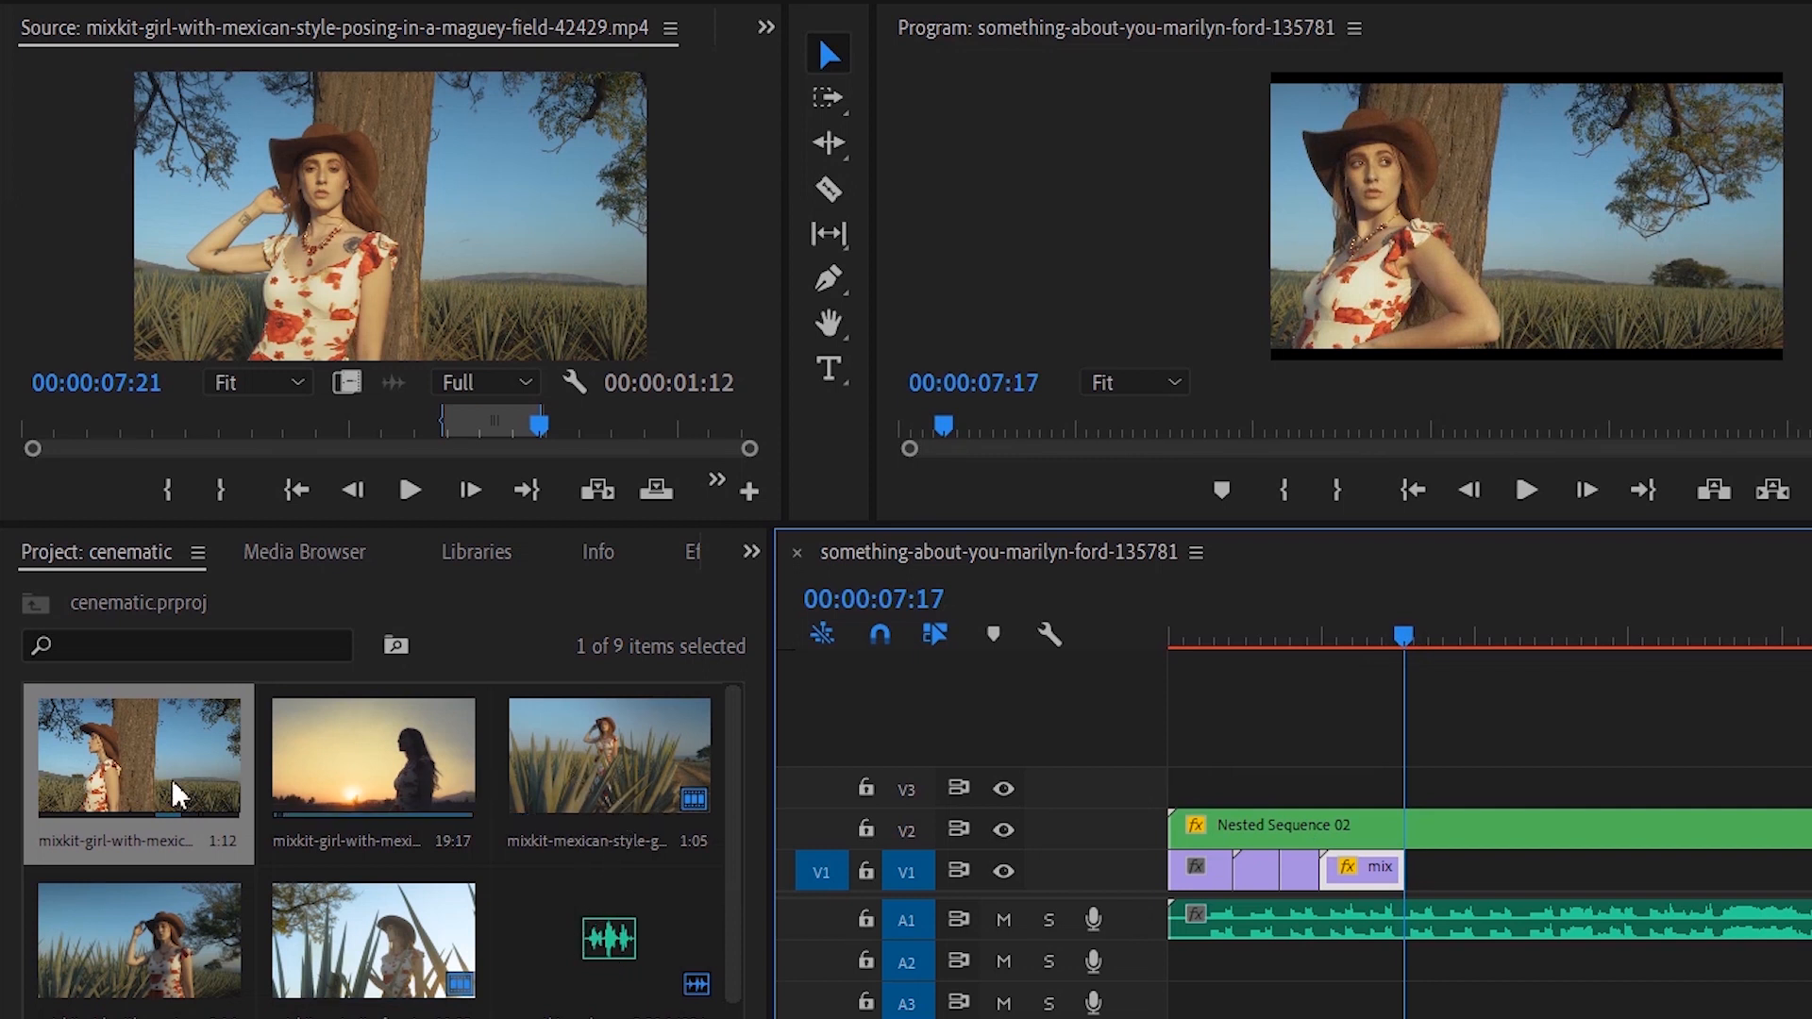
{"action": "key", "text": "space"}
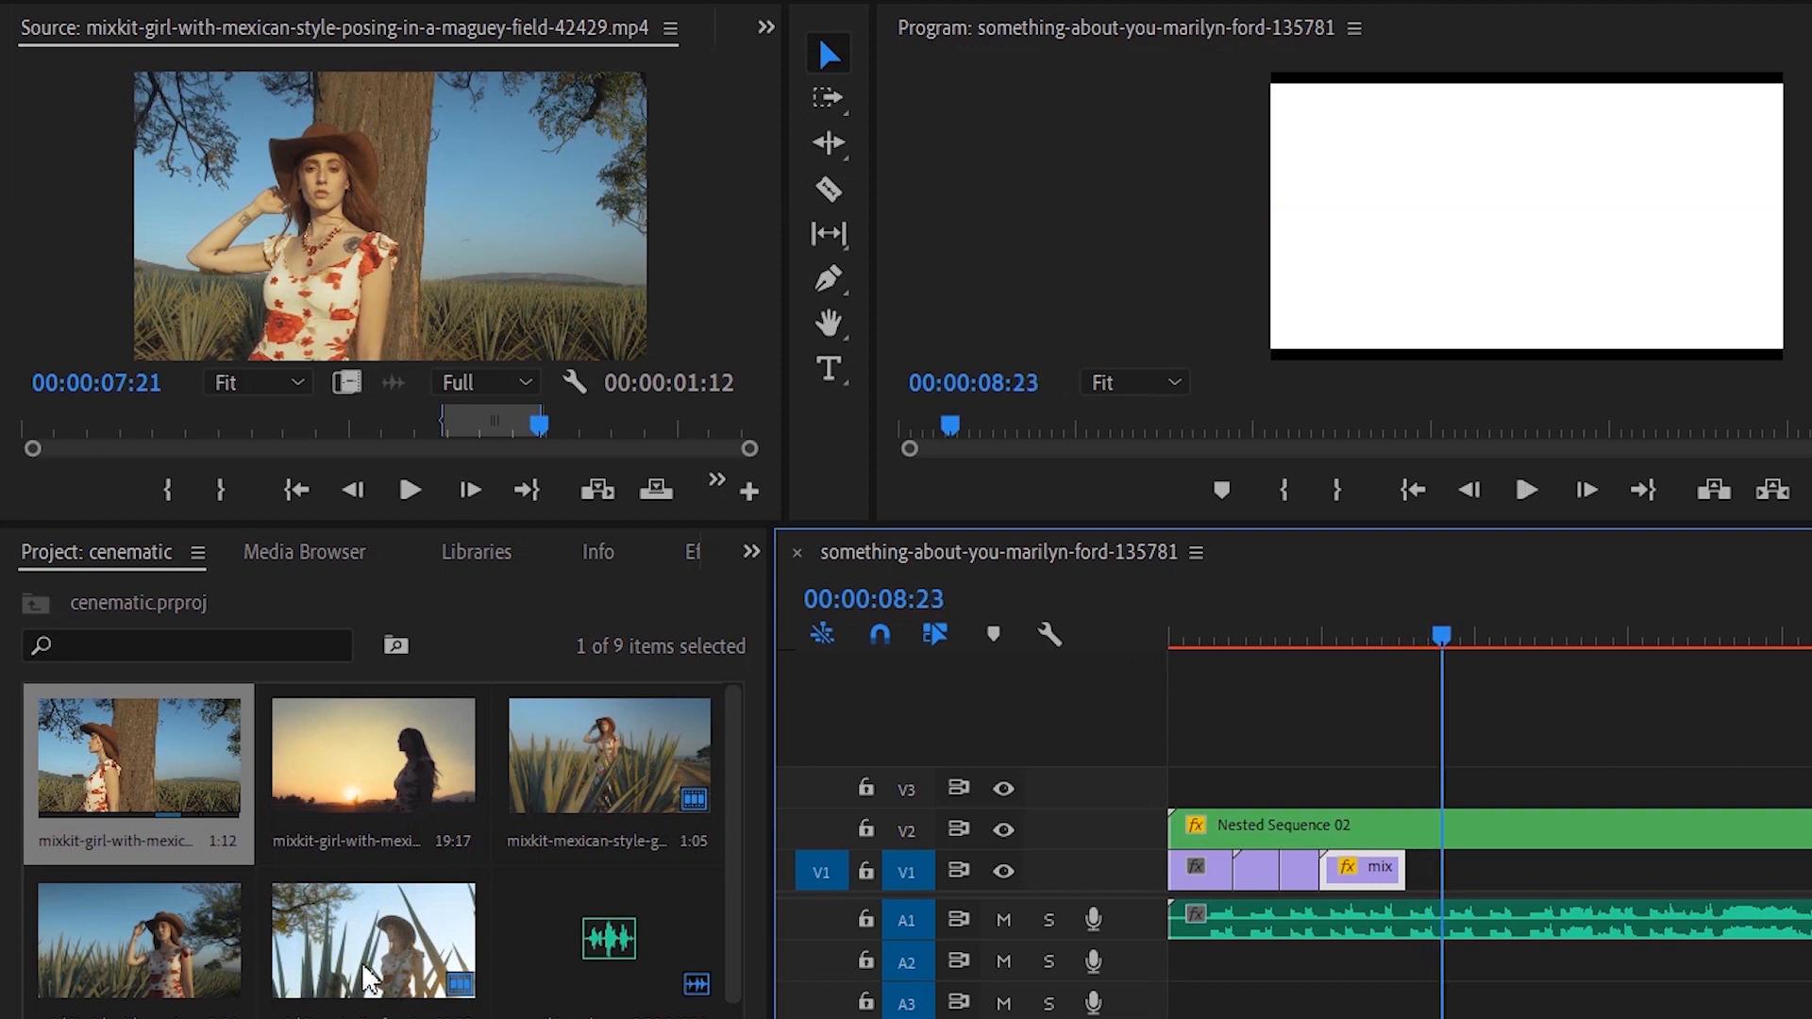
Mark a 00:00:01:08 range in the portrait clip and place it on V1 directly after the sped-up posing clip
{"action": "double_click", "coordinate": [382, 943]}
{"action": "key", "text": "i"}
{"action": "key", "text": "space"}
{"action": "left_click", "coordinate": [401, 423]}
{"action": "left_click_drag", "start_coordinate": [402, 420], "coordinate": [1418, 870]}
{"action": "key", "text": "i"}
{"action": "key", "text": "space"}
{"action": "key", "text": "space"}
{"action": "key", "text": "Left"}
{"action": "key", "text": "Left"}
{"action": "key", "text": "o"}
Play the join between the posing clip and the portrait clip to check its timing with the music
{"action": "left_click", "coordinate": [1394, 633]}
{"action": "key", "text": "space"}
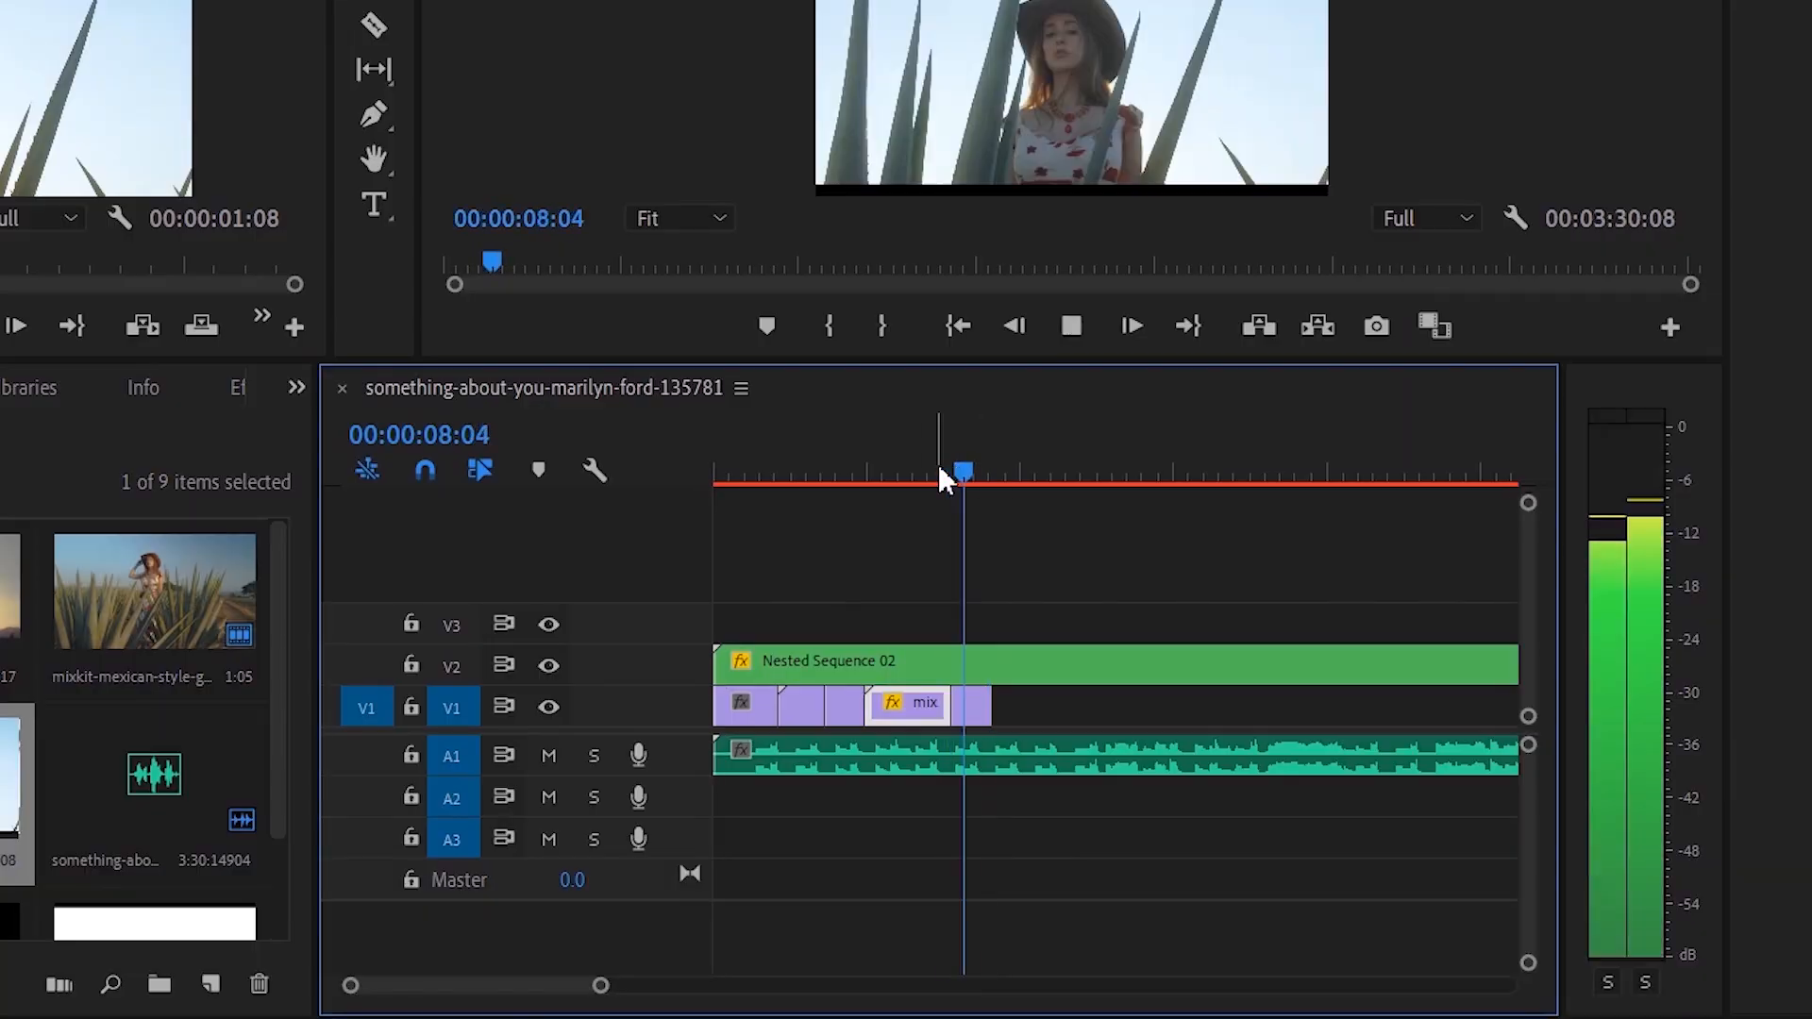
{"action": "key", "text": "space"}
{"action": "left_click_drag", "start_coordinate": [1126, 476], "coordinate": [974, 476]}
Mark a 00:00:01:15 range in the posing-in-a-maguey-field clip and overwrite it onto V1 after the portrait clip
{"action": "double_click", "coordinate": [140, 727]}
{"action": "left_click_drag", "start_coordinate": [446, 394], "coordinate": [348, 422]}
{"action": "key", "text": "i"}
{"action": "key", "text": "space"}
{"action": "key", "text": "space"}
{"action": "key", "text": "o"}
{"action": "key", "text": "period"}
Fine-tune the edit points of the portrait and new posing clips against the music, ending the posing clip at 00:00:10:06
{"action": "left_click_drag", "start_coordinate": [604, 985], "coordinate": [521, 984]}
{"action": "key", "text": "space"}
{"action": "key", "text": "space"}
{"action": "left_click_drag", "start_coordinate": [1246, 485], "coordinate": [1157, 469]}
{"action": "left_click_drag", "start_coordinate": [1148, 706], "coordinate": [1154, 706]}
{"action": "left_click_drag", "start_coordinate": [1207, 708], "coordinate": [1199, 707]}
{"action": "key", "text": "space"}
{"action": "key", "text": "space"}
{"action": "left_click_drag", "start_coordinate": [1269, 472], "coordinate": [1254, 474]}
{"action": "left_click_drag", "start_coordinate": [1265, 706], "coordinate": [1252, 706]}
Mark an 18-frame range in the walking-through-a-ranch clip and overwrite it onto V1 at 00:00:10:06
{"action": "scroll", "coordinate": [132, 717], "scroll_direction": "down", "scroll_amount": 2}
{"action": "double_click", "coordinate": [158, 819]}
{"action": "left_click_drag", "start_coordinate": [470, 408], "coordinate": [73, 461]}
{"action": "key", "text": "space"}
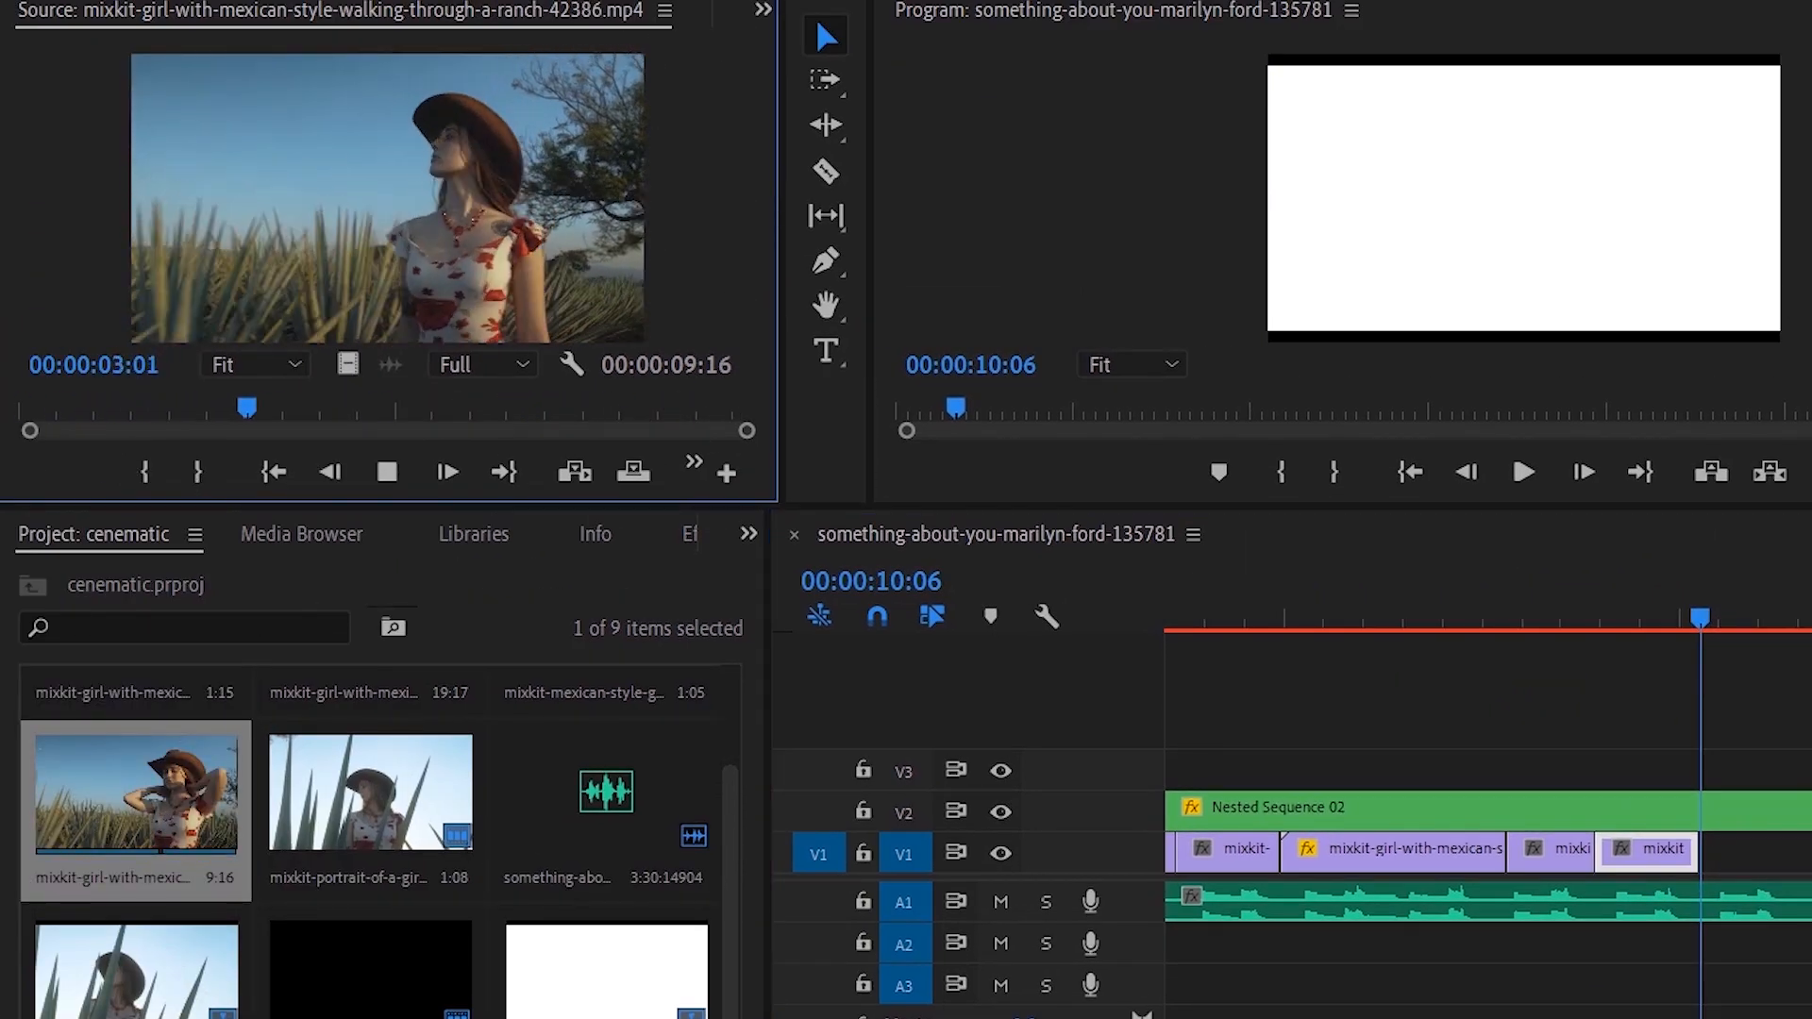
{"action": "key", "text": "i"}
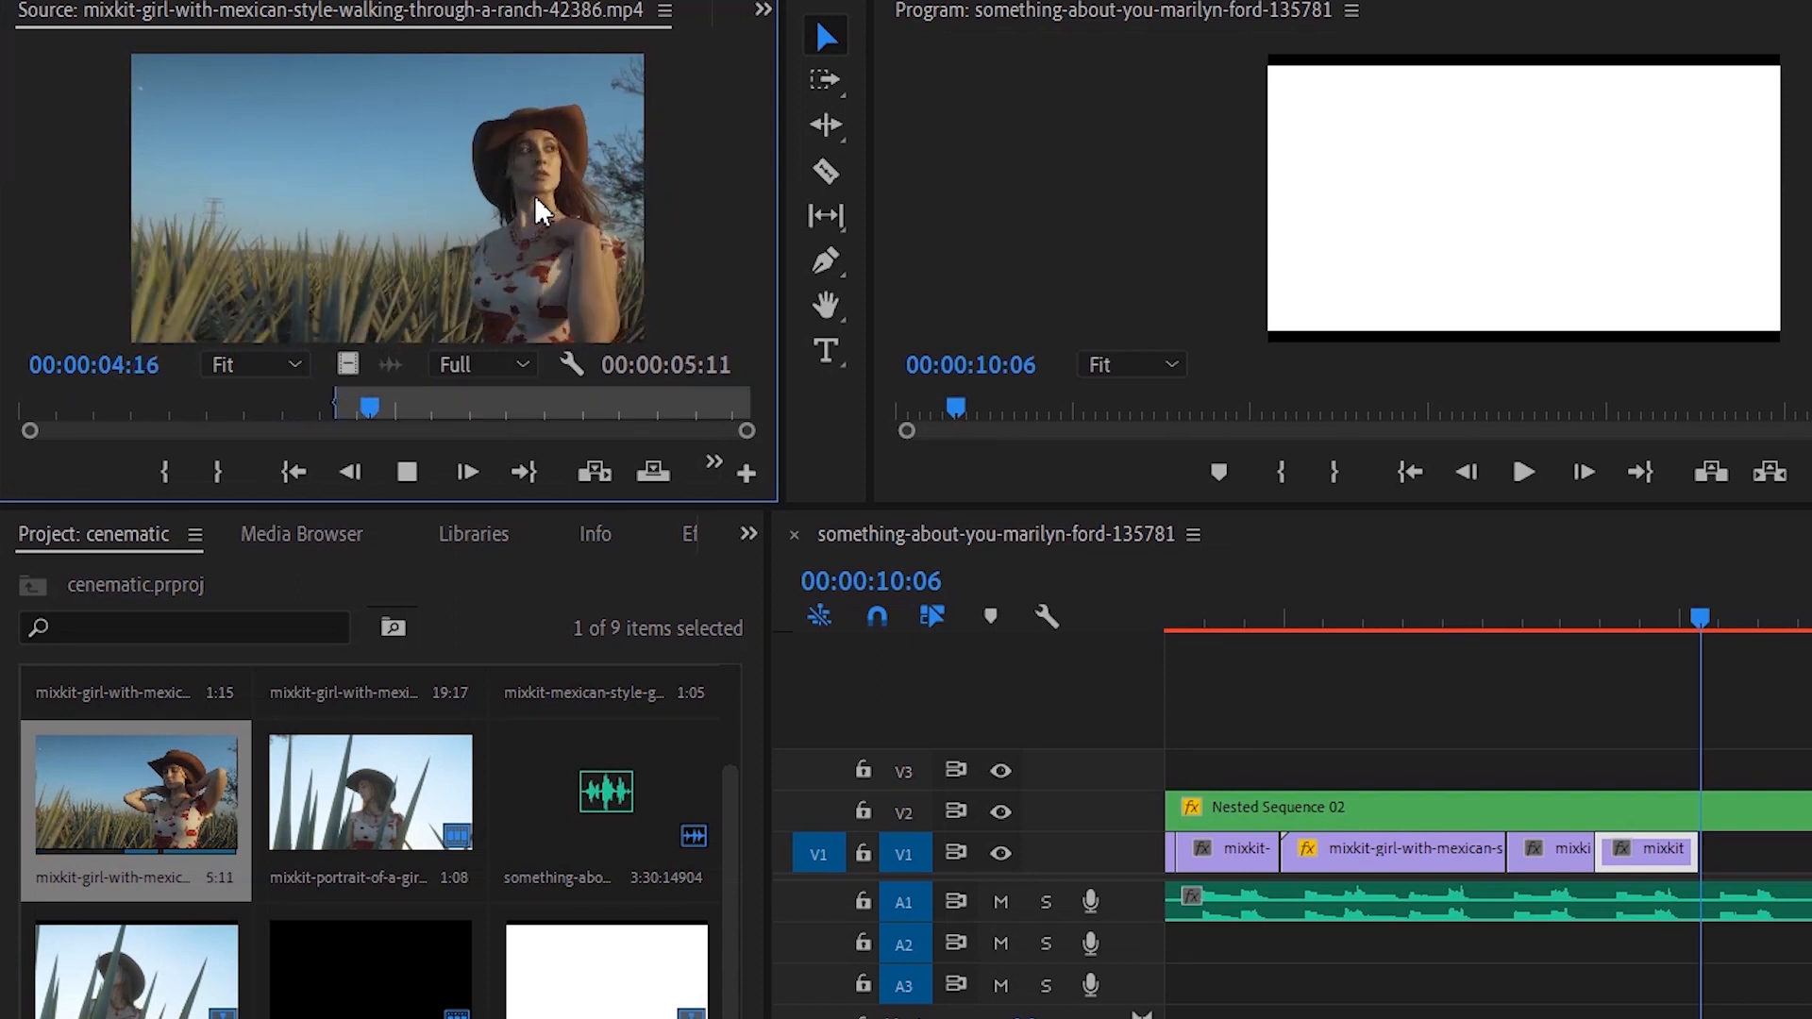
{"action": "key", "text": "o"}
{"action": "key", "text": "period"}
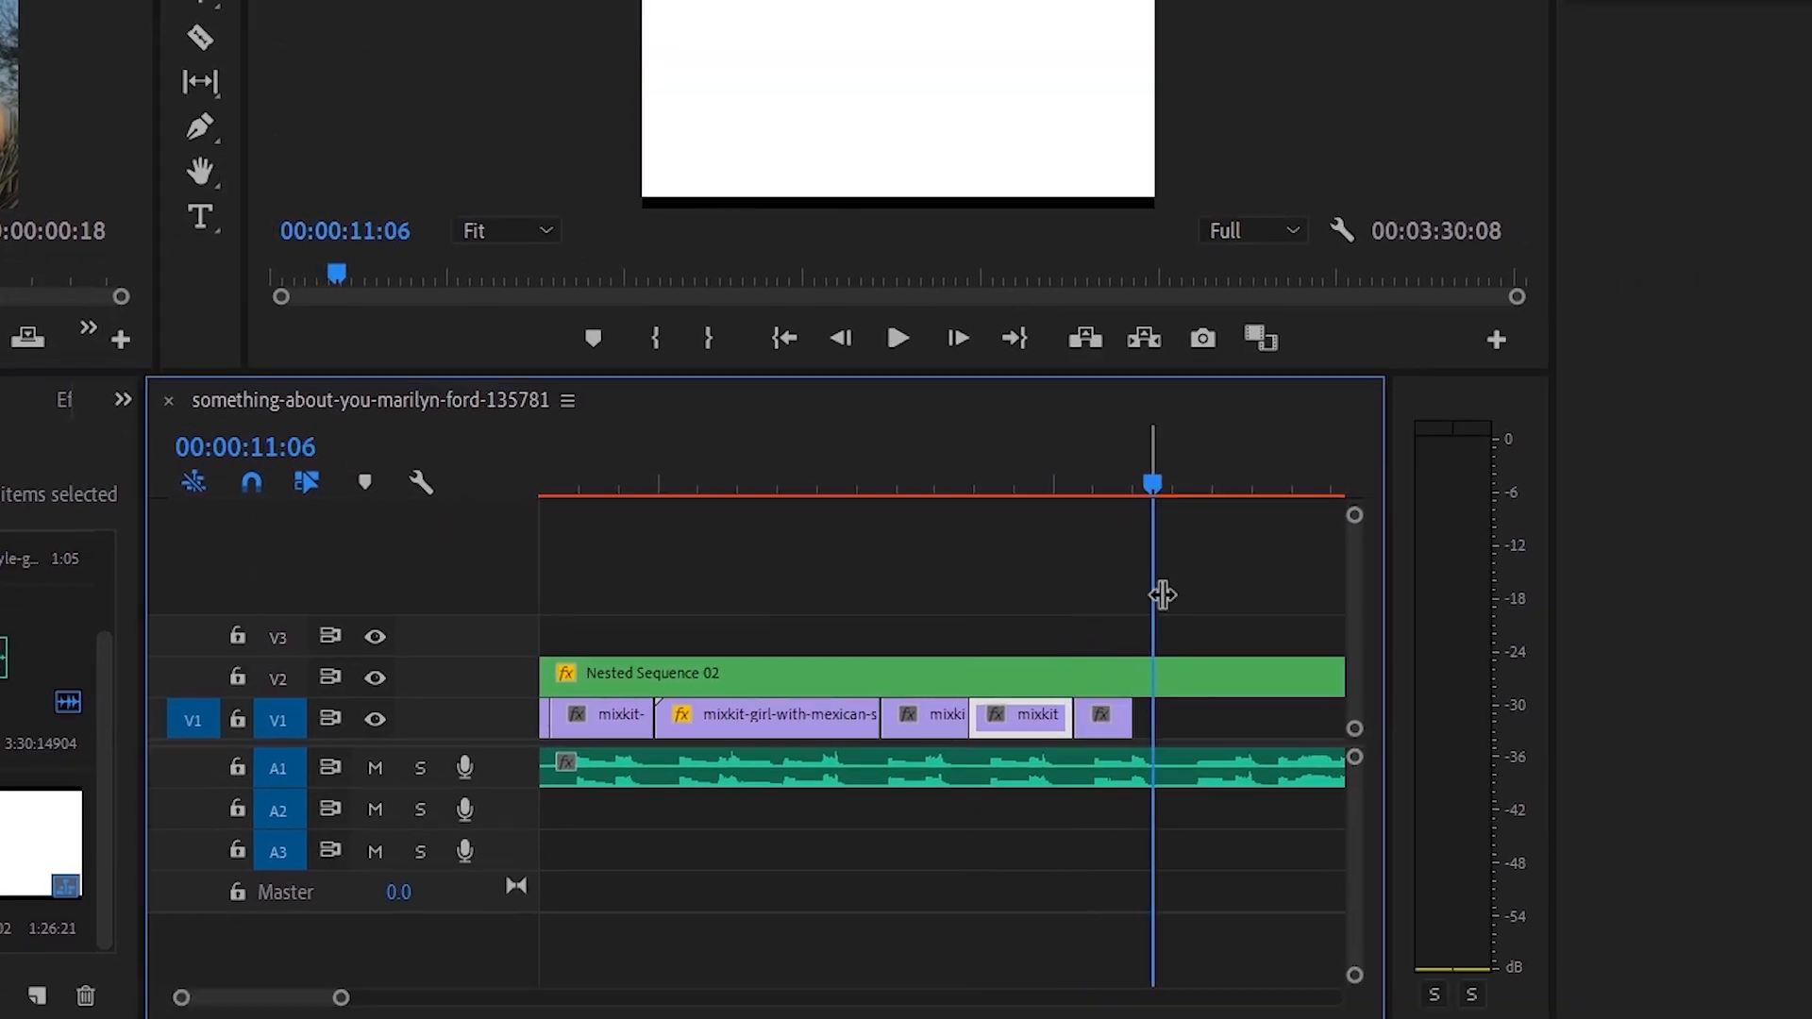
Extend the walking-through-a-ranch clip's end on V1 to 00:00:11:07 and play it against the music
{"action": "left_click", "coordinate": [1087, 489]}
{"action": "left_click_drag", "start_coordinate": [1087, 485], "coordinate": [1064, 485]}
{"action": "left_click", "coordinate": [1128, 720]}
{"action": "key", "text": "space"}
{"action": "left_click_drag", "start_coordinate": [1128, 719], "coordinate": [1169, 715]}
{"action": "key", "text": "space"}
{"action": "key", "text": "space"}
{"action": "left_click", "coordinate": [1059, 483]}
{"action": "key", "text": "space"}
{"action": "left_click", "coordinate": [1080, 483]}
{"action": "key", "text": "space"}
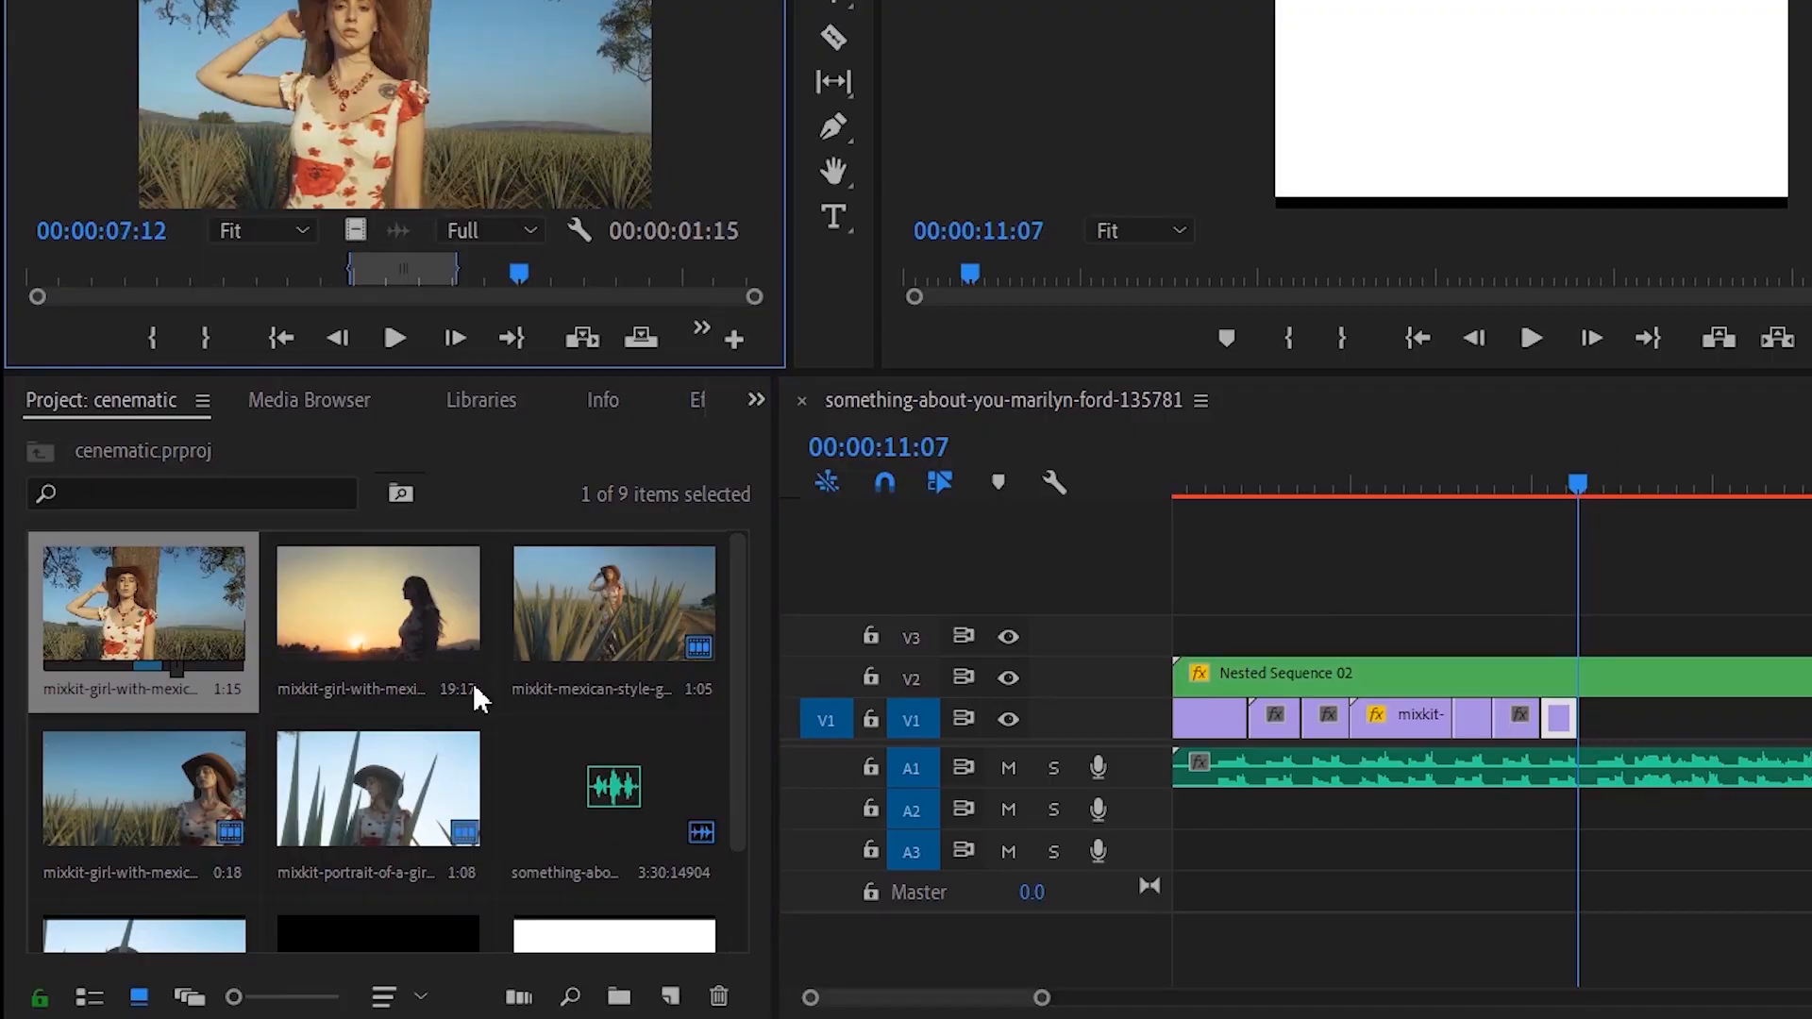
Place the marked posing-in-a-maguey-field clip on V1 at 00:00:11:07 and extend its end by several seconds
{"action": "left_click_drag", "start_coordinate": [193, 631], "coordinate": [1633, 745]}
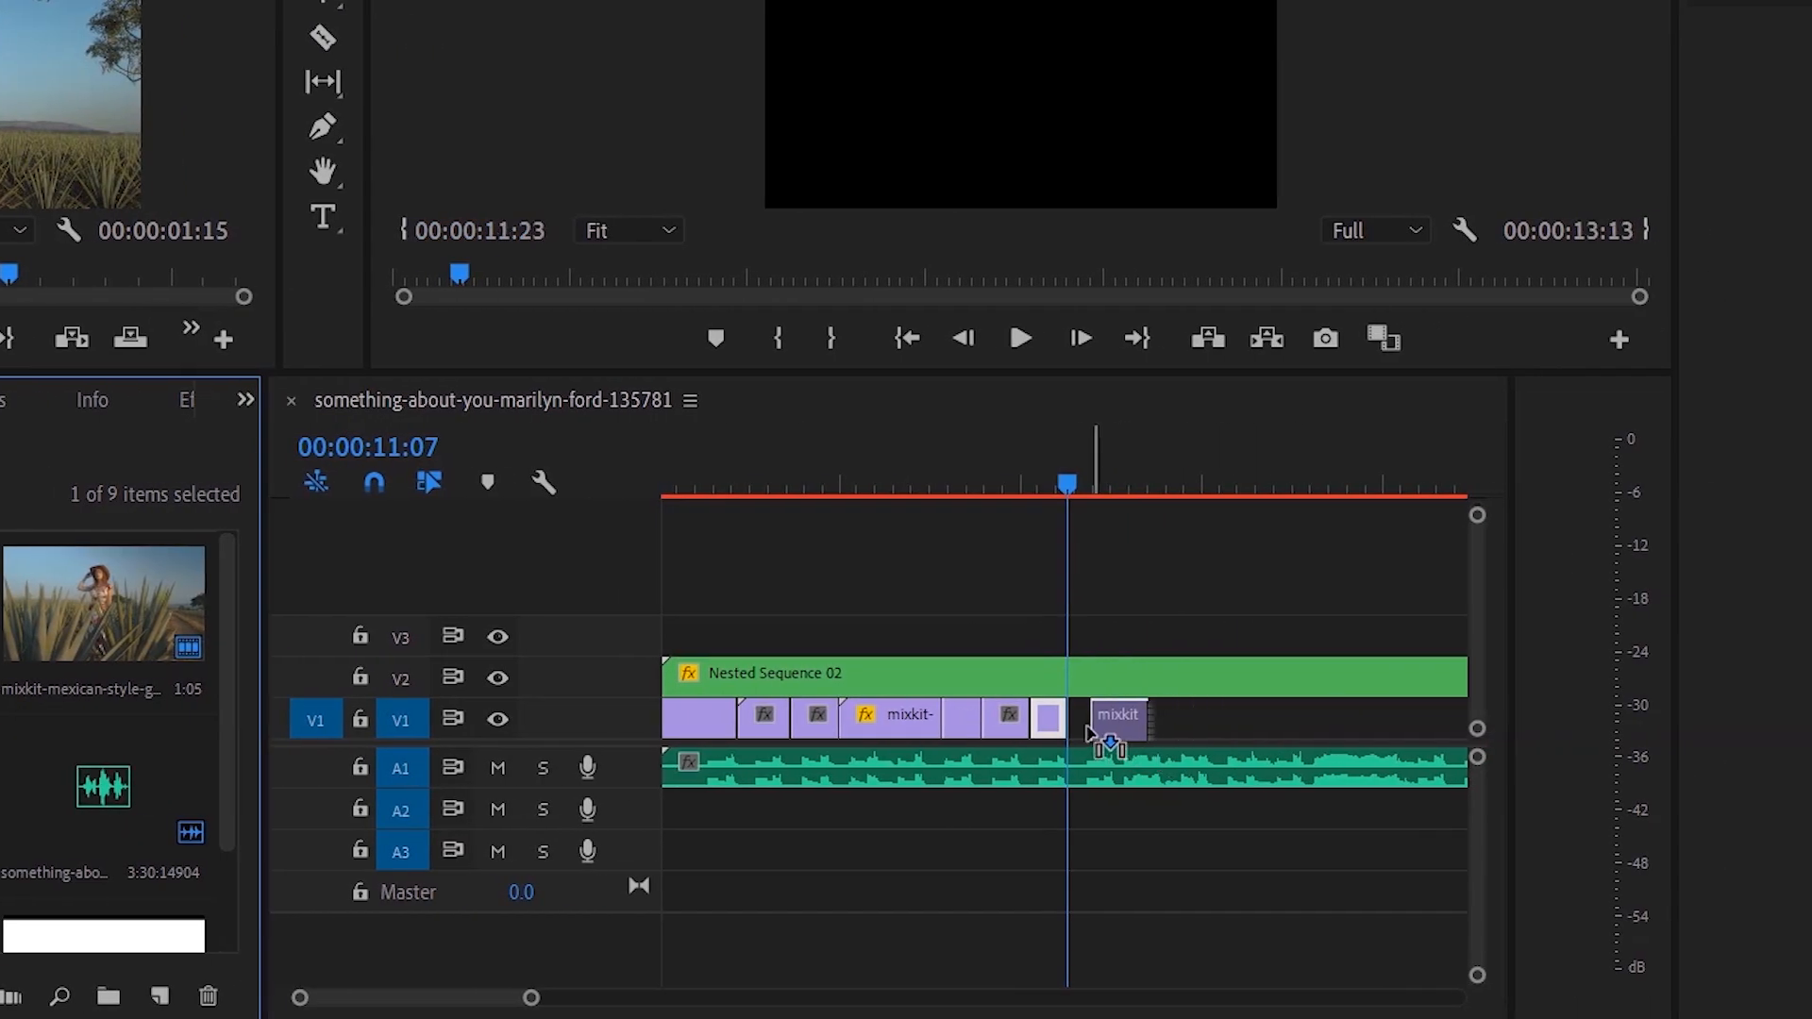
{"action": "left_click_drag", "start_coordinate": [1086, 733], "coordinate": [1093, 744]}
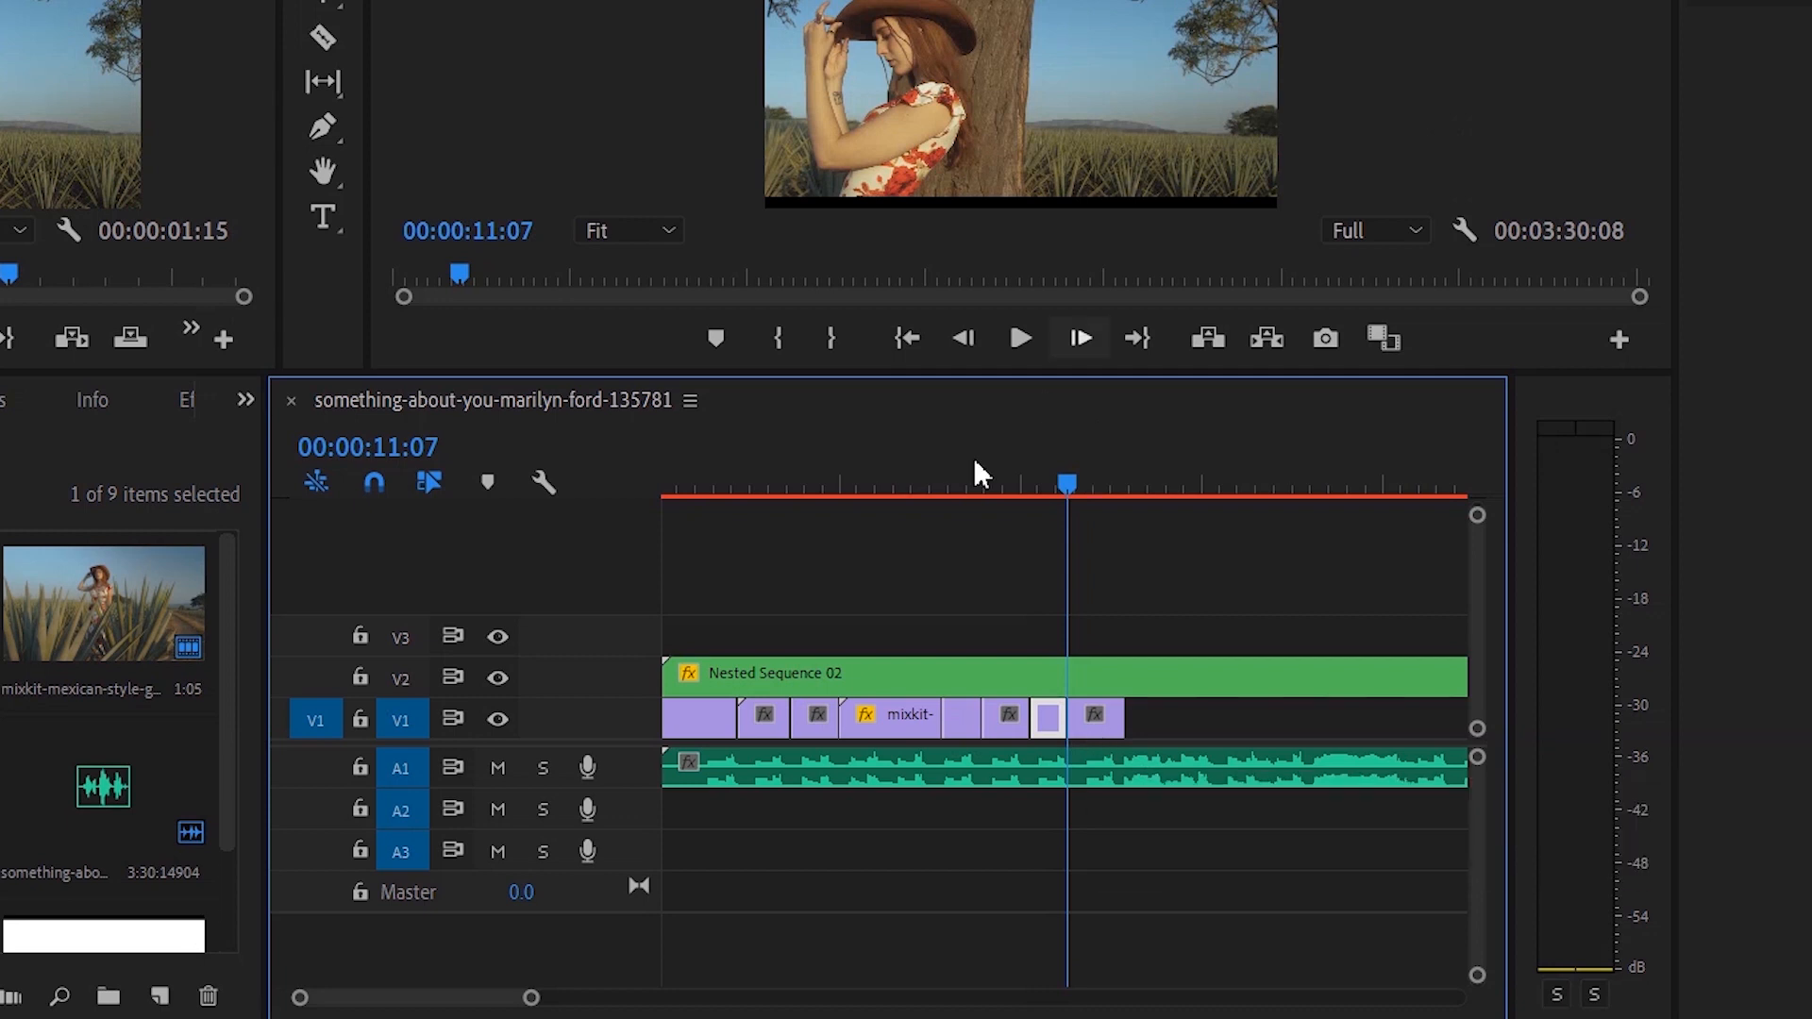
{"action": "mouse_move", "coordinate": [1290, 714]}
{"action": "left_mouse_down"}
{"action": "mouse_move", "coordinate": [1334, 713]}
{"action": "mouse_move", "coordinate": [1291, 715]}
{"action": "left_mouse_up"}
Play and step through the extended posing clip against the music, leaving the playhead at 00:00:15:14
{"action": "key", "text": "space"}
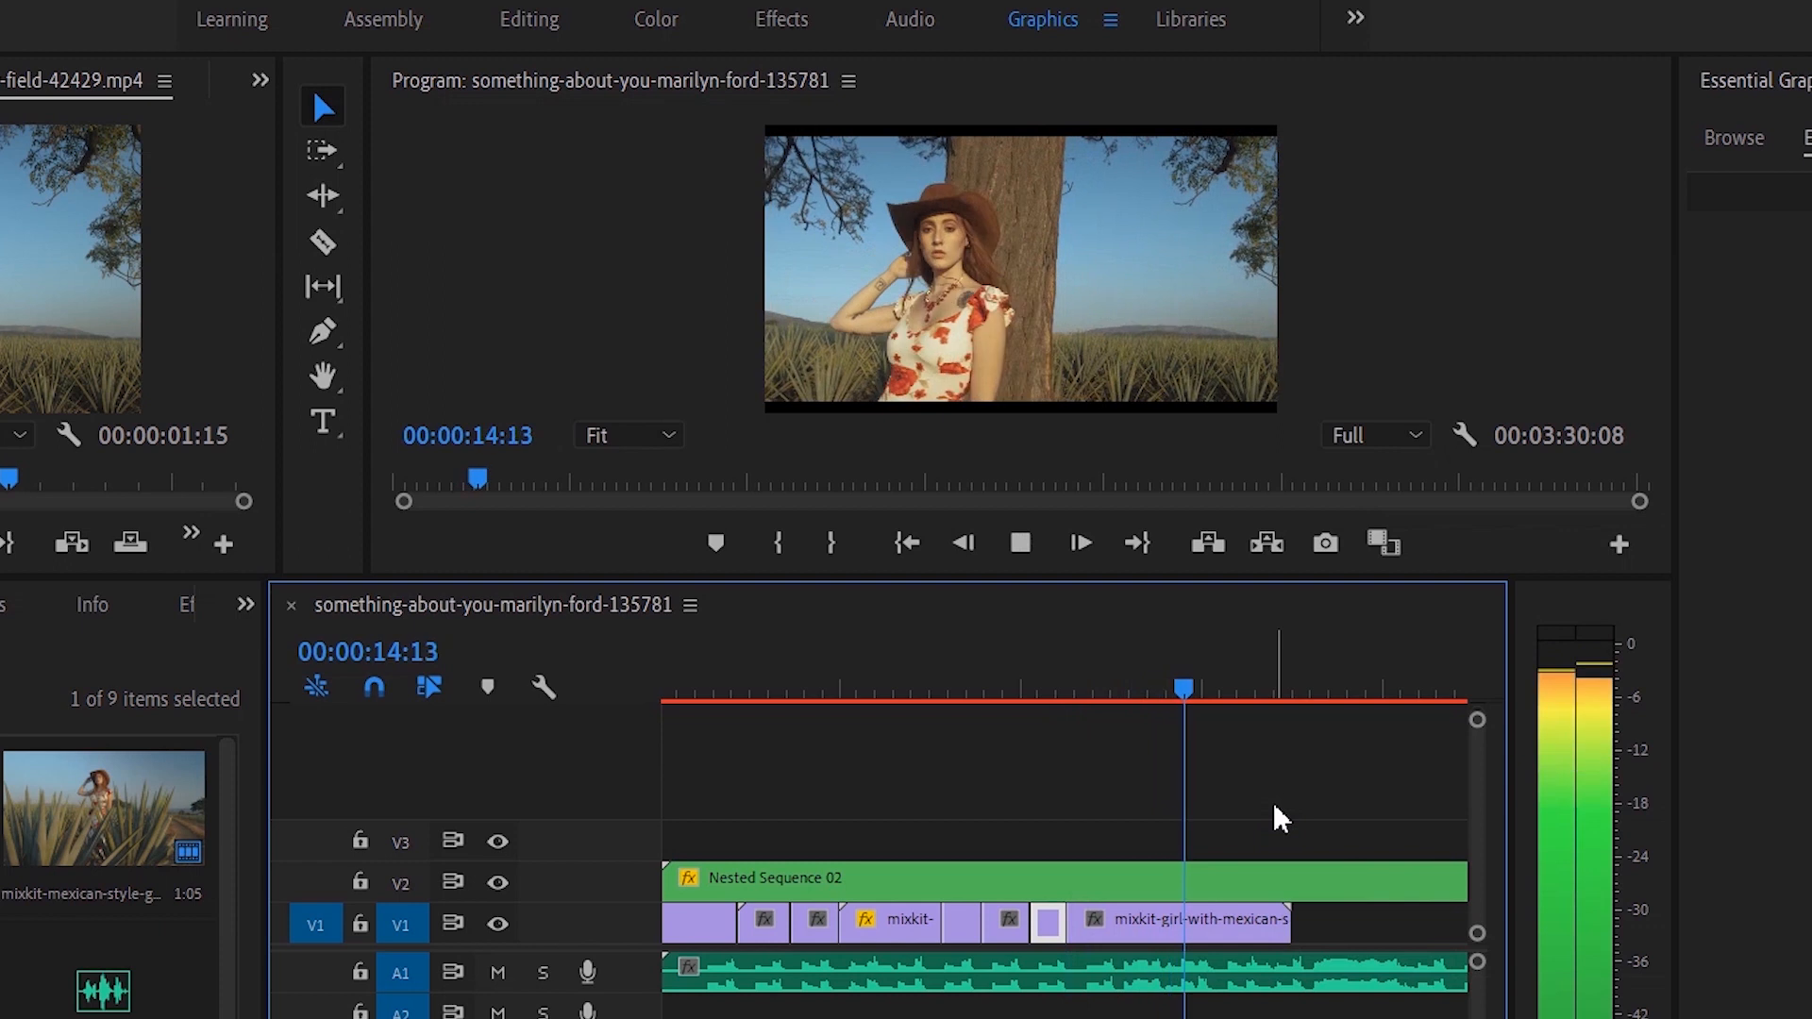
{"action": "key", "text": "space"}
{"action": "key", "text": "space"}
{"action": "key", "text": "space"}
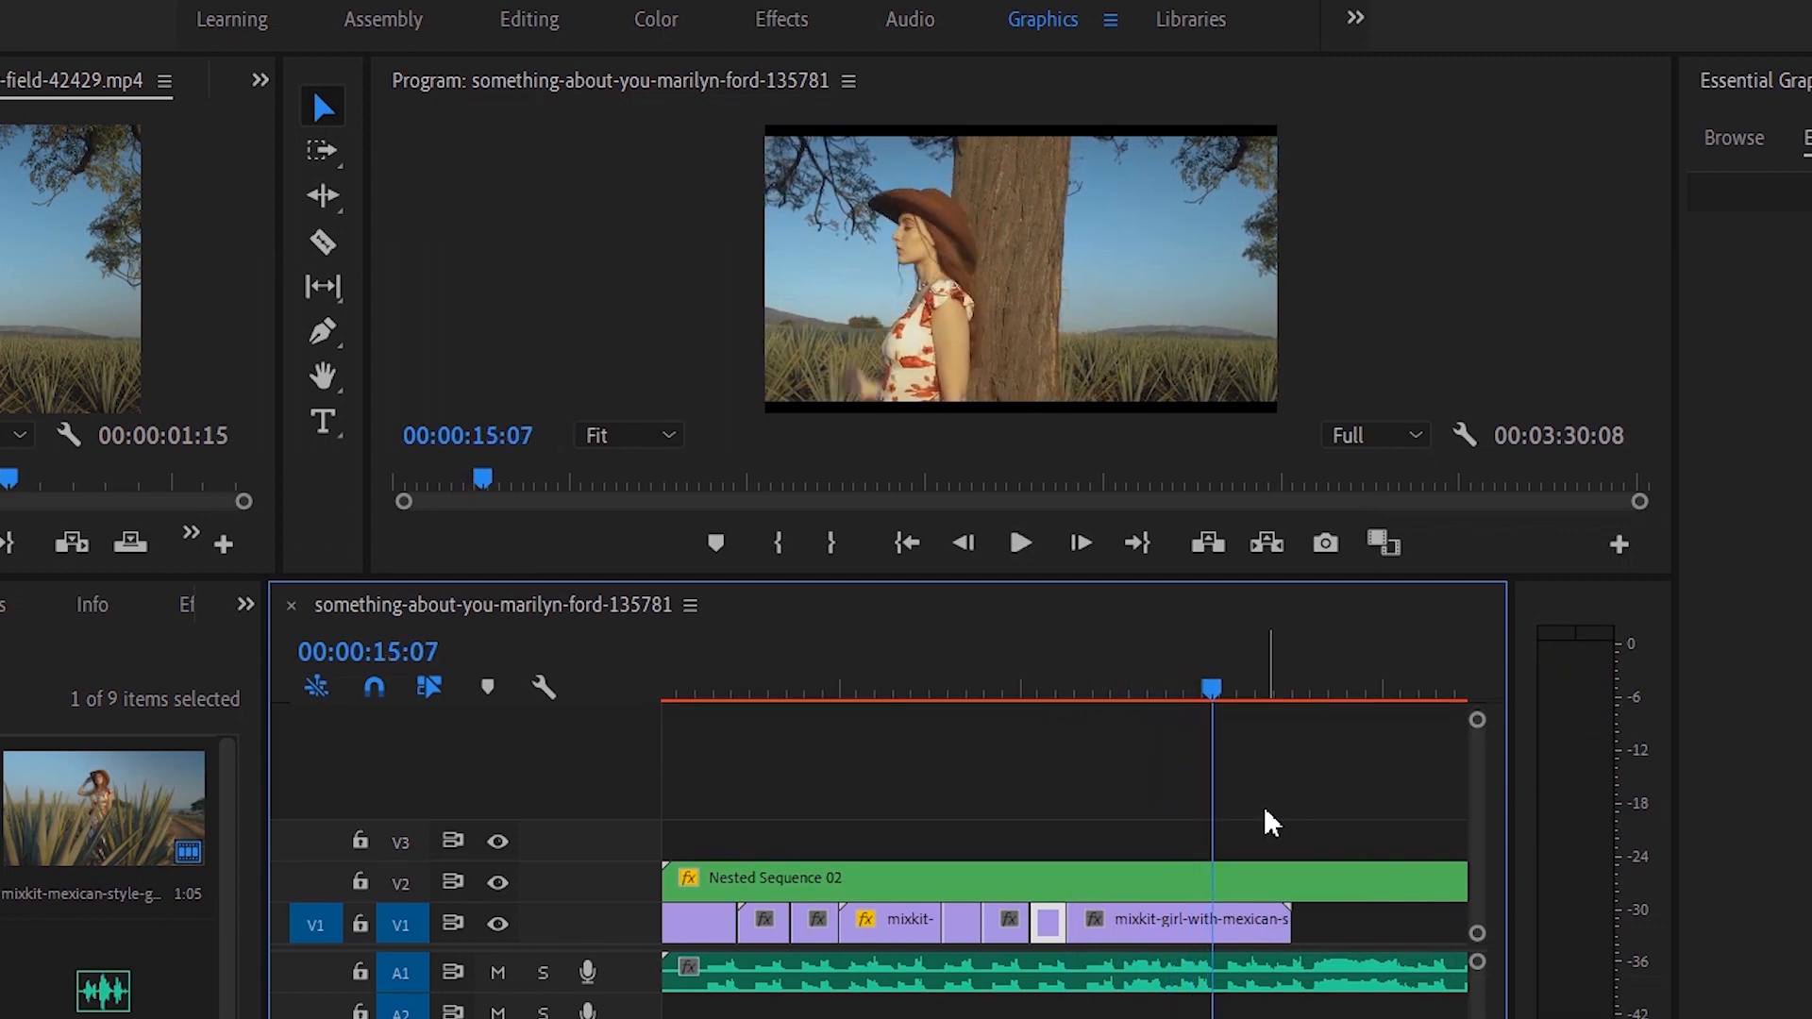
{"action": "key", "text": "Left"}
{"action": "key", "text": "Left"}
{"action": "key", "text": "Left"}
{"action": "key", "text": "Left"}
{"action": "key", "text": "Left"}
{"action": "key", "text": "Left"}
{"action": "key", "text": "Left"}
{"action": "key", "text": "Left"}
{"action": "key", "text": "Left"}
{"action": "key", "text": "Left"}
{"action": "key", "text": "Left"}
{"action": "key", "text": "Left"}
{"action": "key", "text": "Left"}
{"action": "key", "text": "Left"}
{"action": "key", "text": "Left"}
{"action": "key", "text": "Left"}
{"action": "key", "text": "Left"}
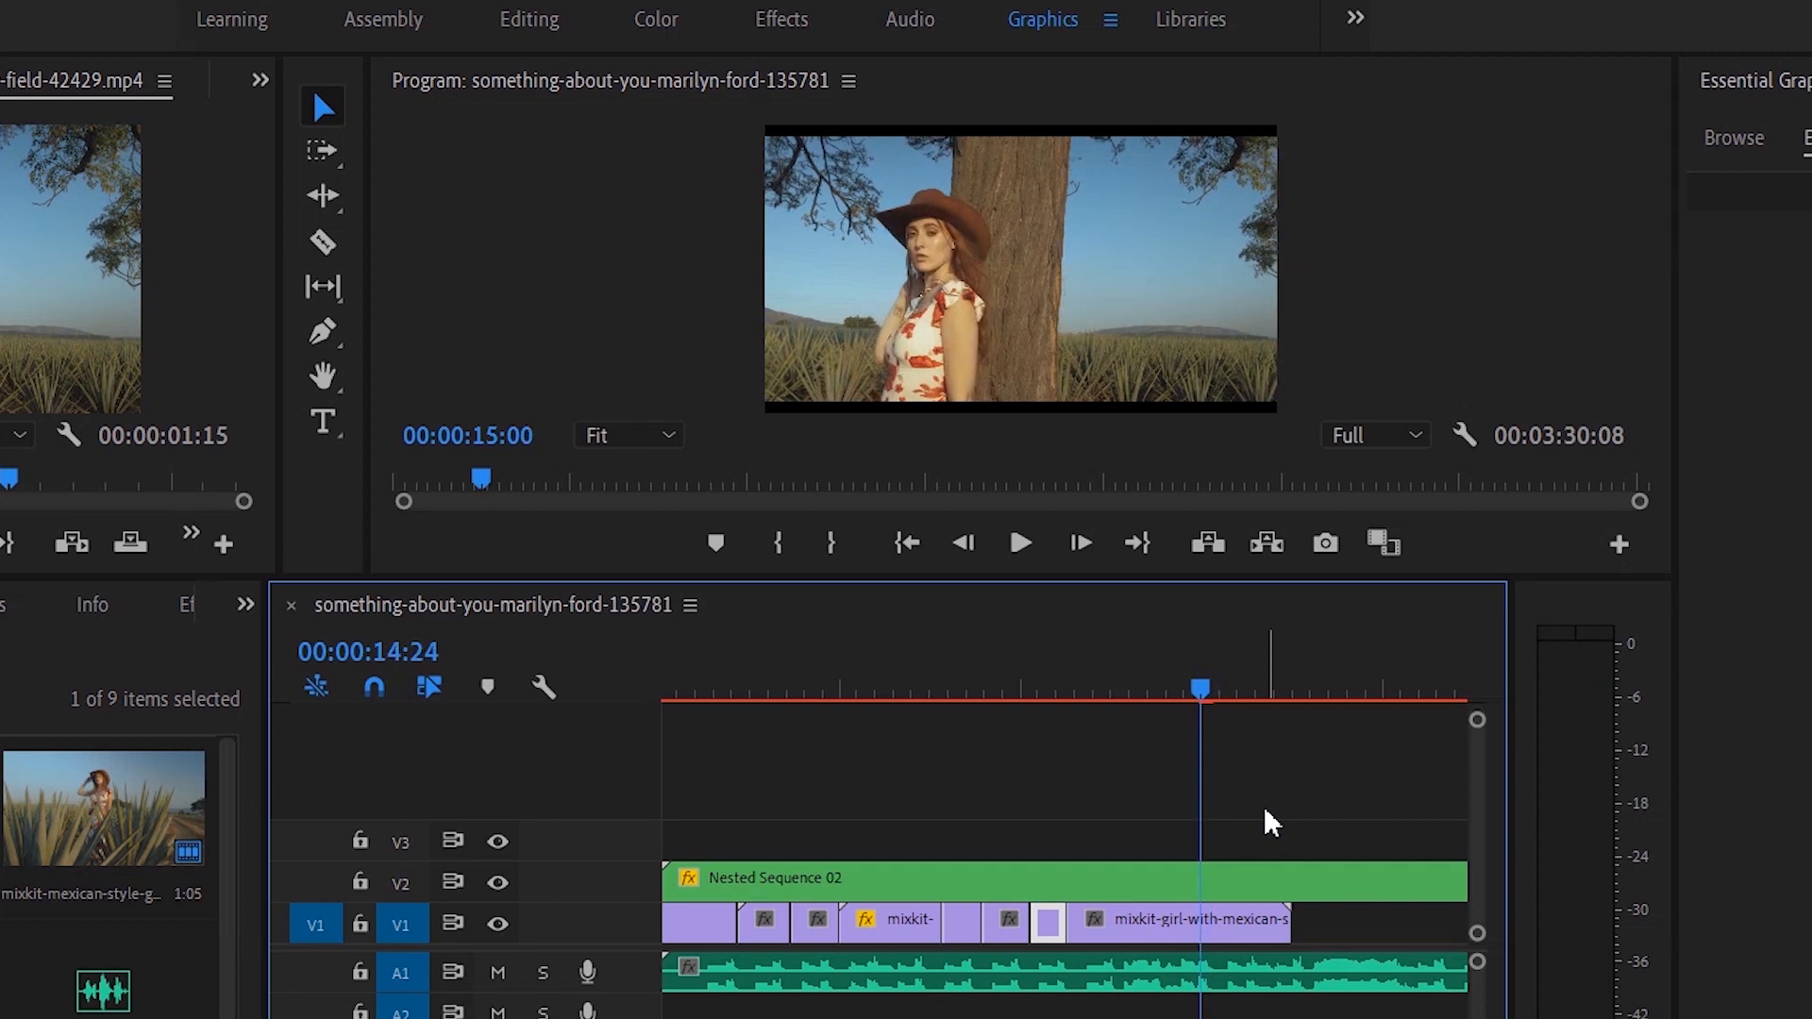
{"action": "key", "text": "space"}
{"action": "key", "text": "space"}
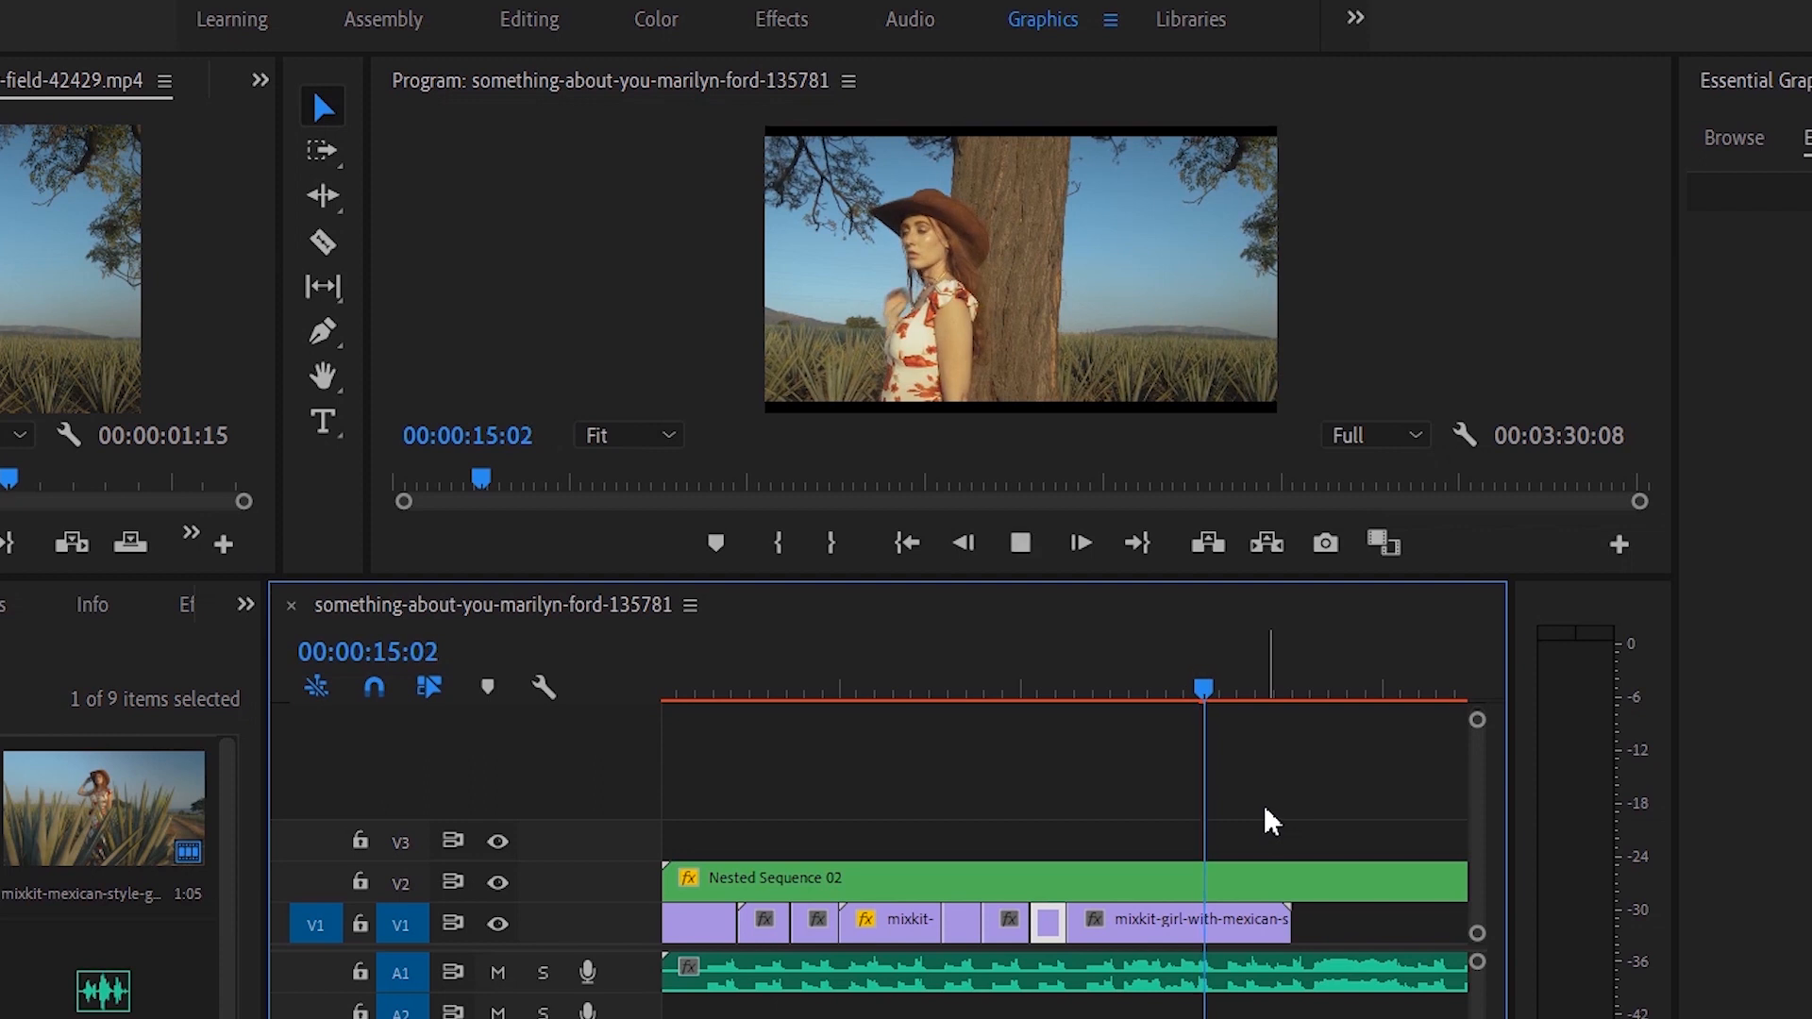
{"action": "key", "text": "space"}
{"action": "mouse_move", "coordinate": [1301, 918]}
{"action": "left_mouse_down"}
{"action": "mouse_move", "coordinate": [1238, 918]}
{"action": "mouse_move", "coordinate": [1295, 918]}
{"action": "left_mouse_up"}
{"action": "scroll", "coordinate": [1307, 880], "scroll_direction": "right", "scroll_amount": 1}
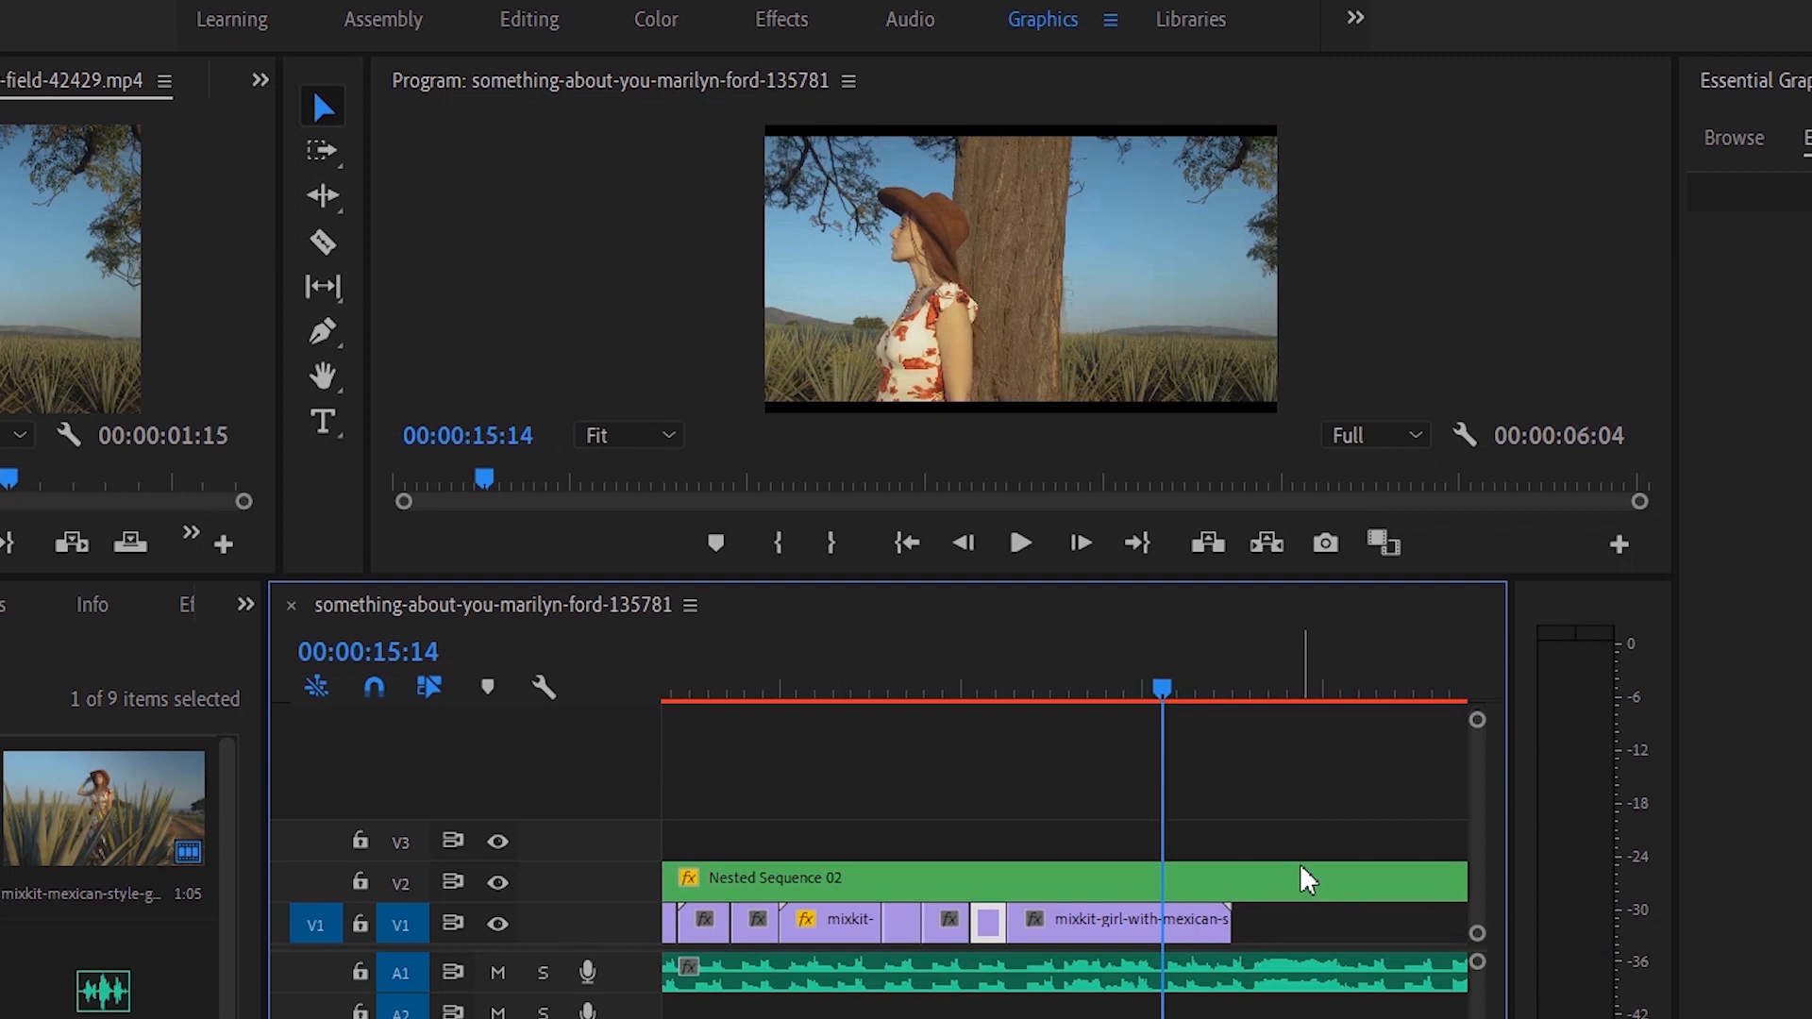
Move the nested letterbox sequence up to V4 and place the portrait clip on V2 at 00:00:15:14
{"action": "left_click_drag", "start_coordinate": [1064, 894], "coordinate": [1072, 797]}
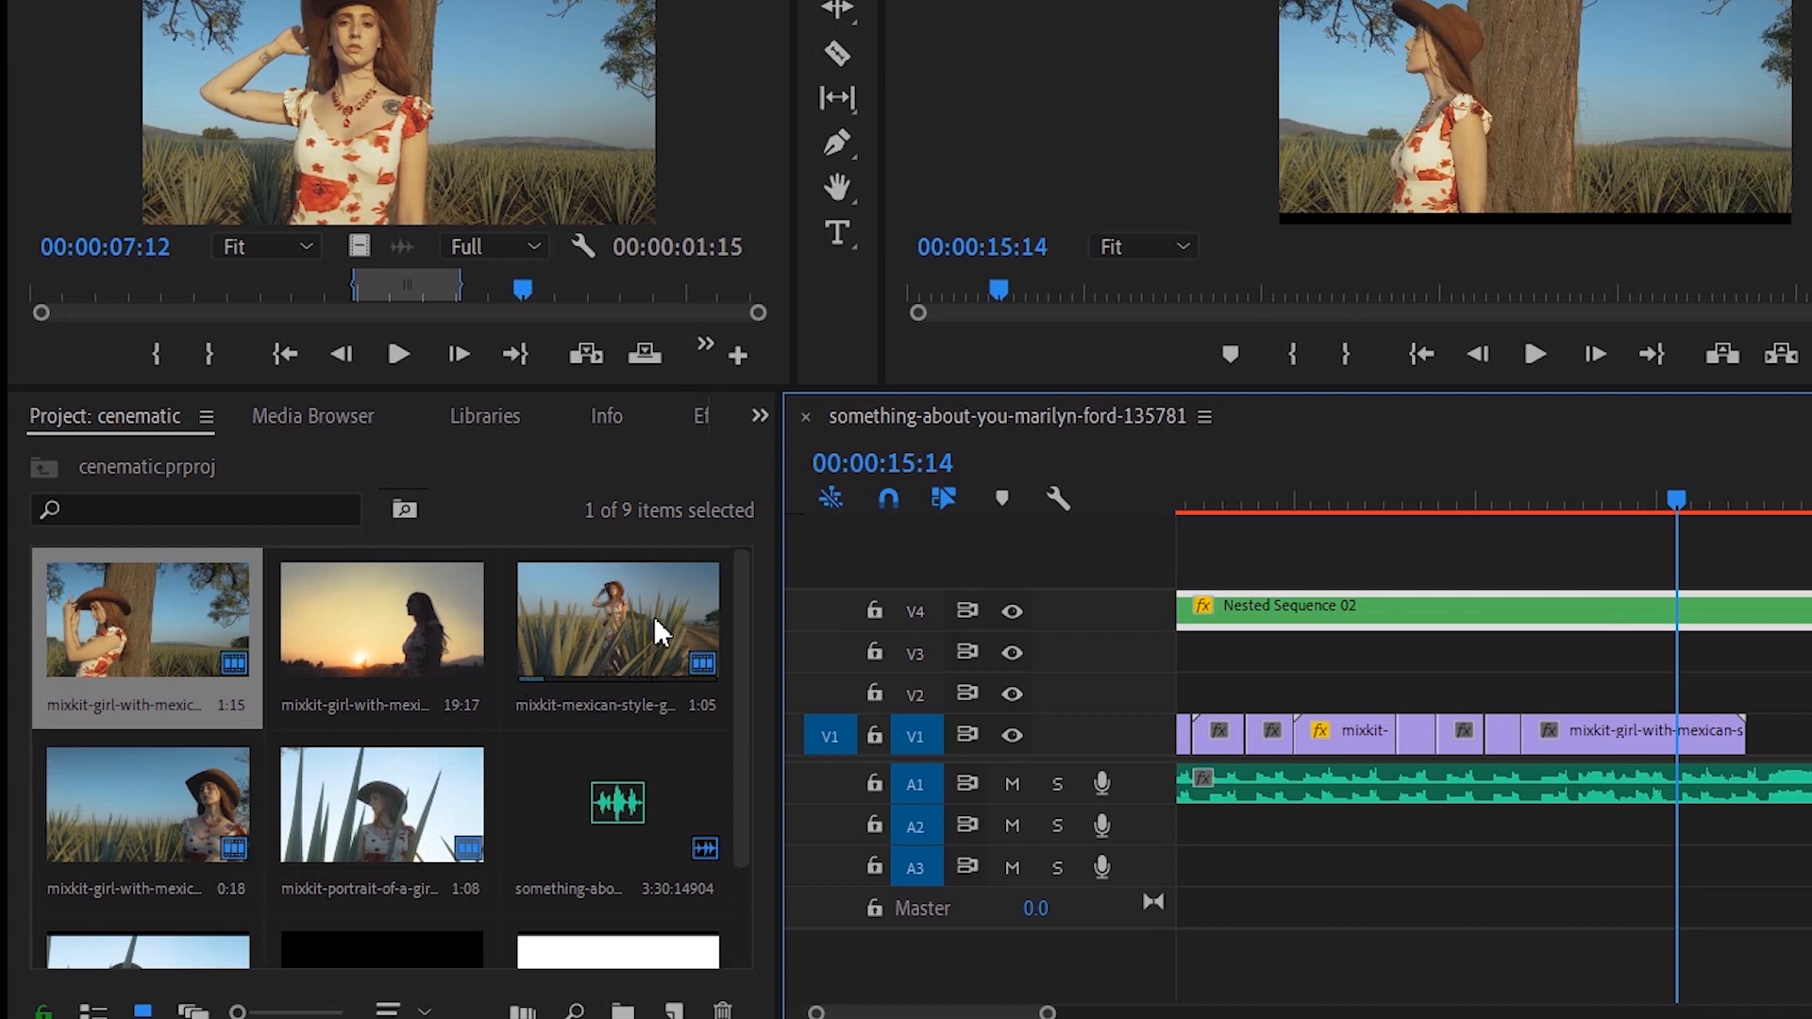
{"action": "left_click_drag", "start_coordinate": [382, 819], "coordinate": [1743, 689]}
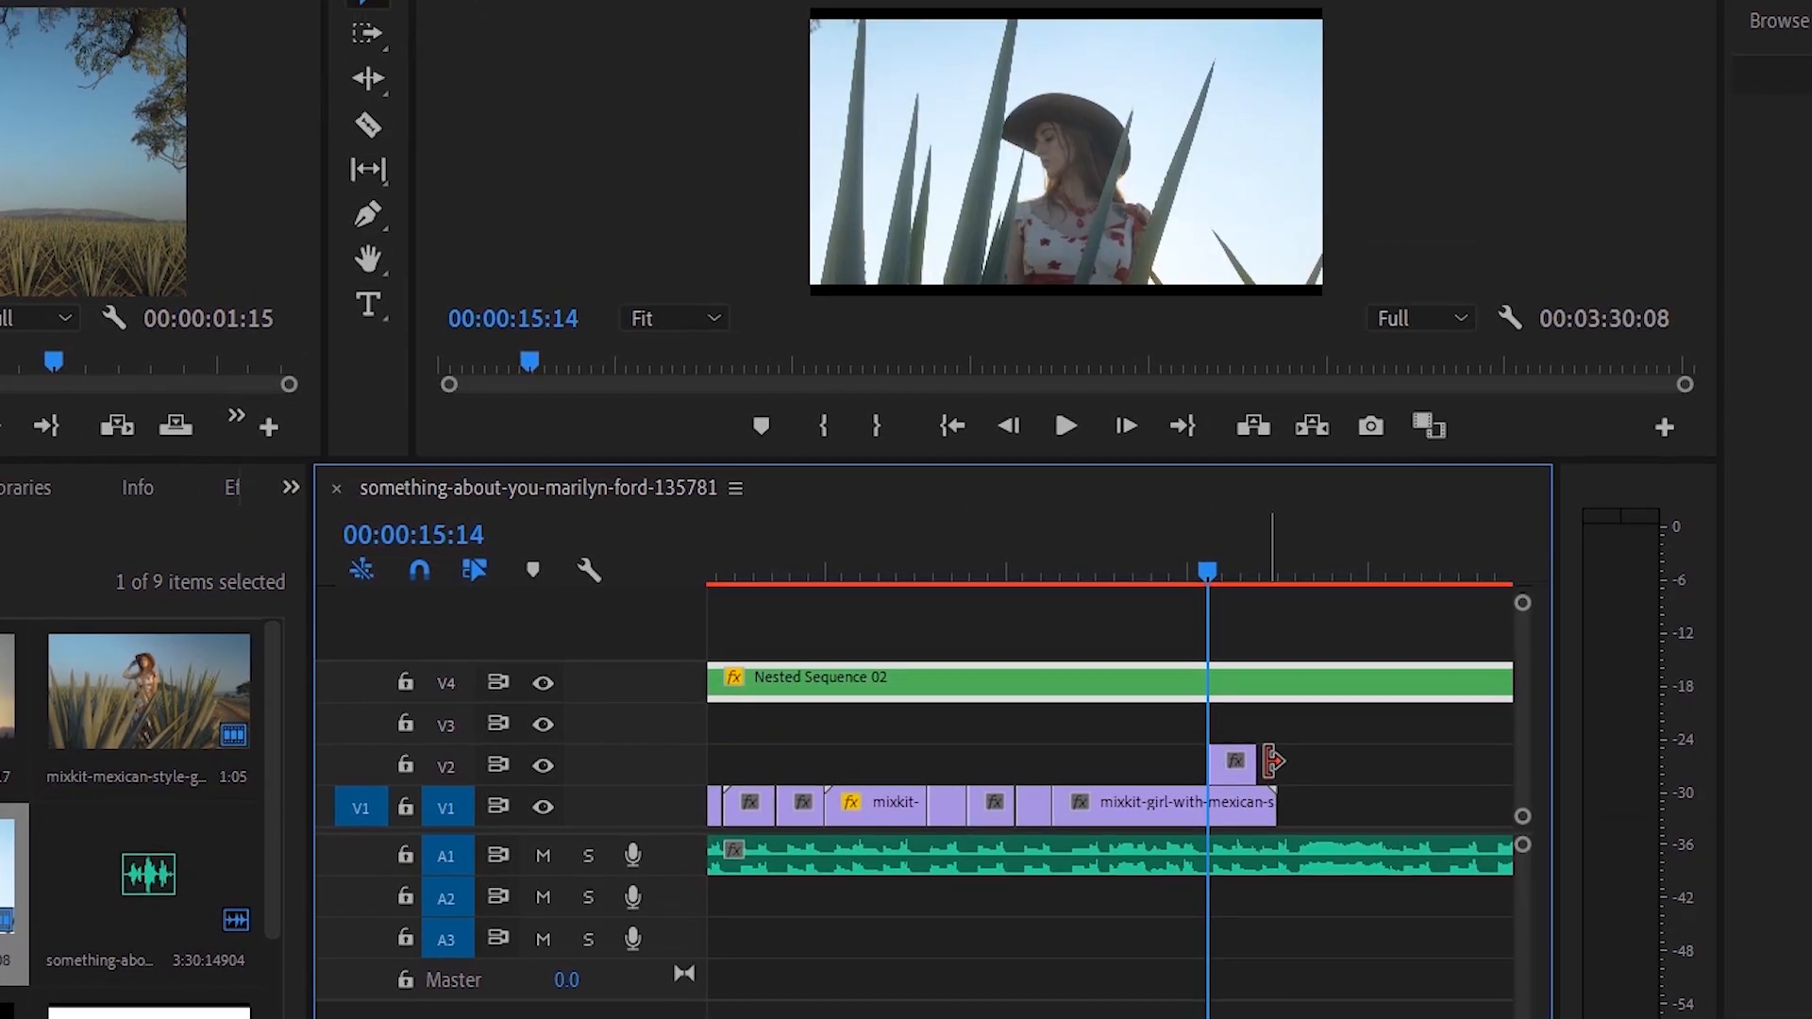
Extend the V2 portrait clip well past the end of V1's last clip and set the playhead at 00:00:16:17
{"action": "key", "text": "space"}
{"action": "key", "text": "v"}
{"action": "left_click_drag", "start_coordinate": [1274, 820], "coordinate": [1400, 820]}
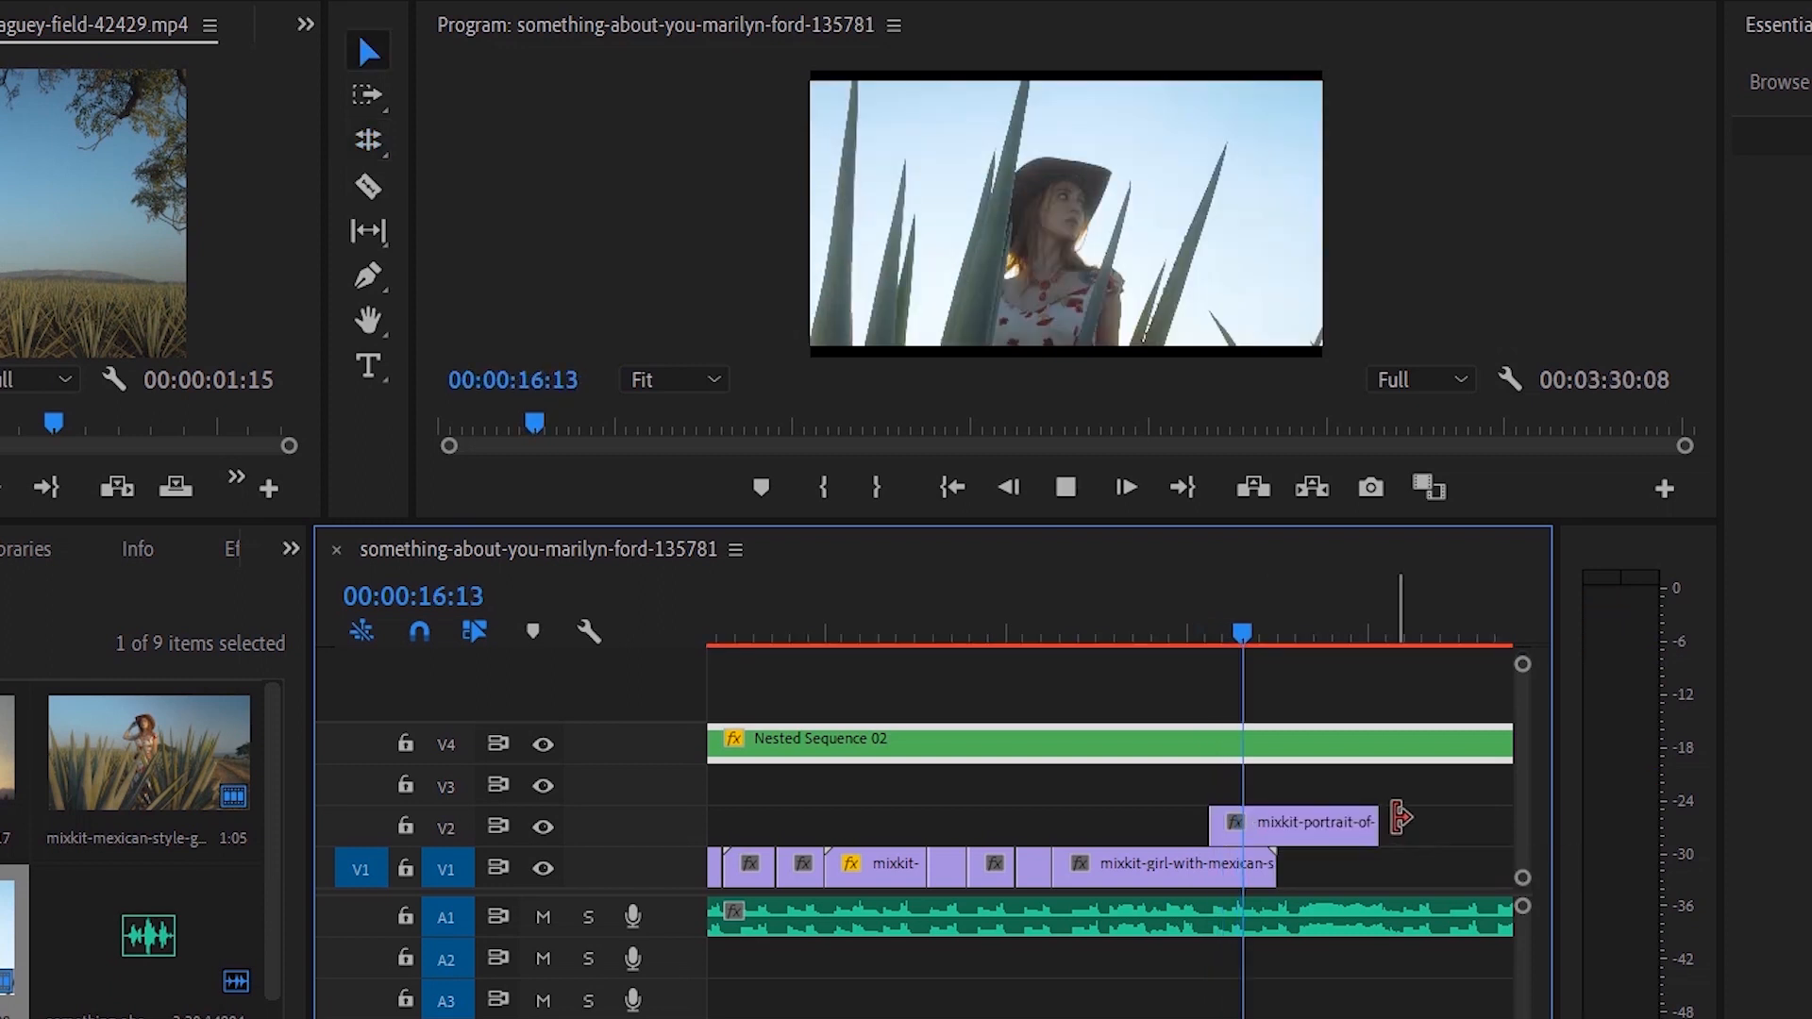
{"action": "key", "text": "space"}
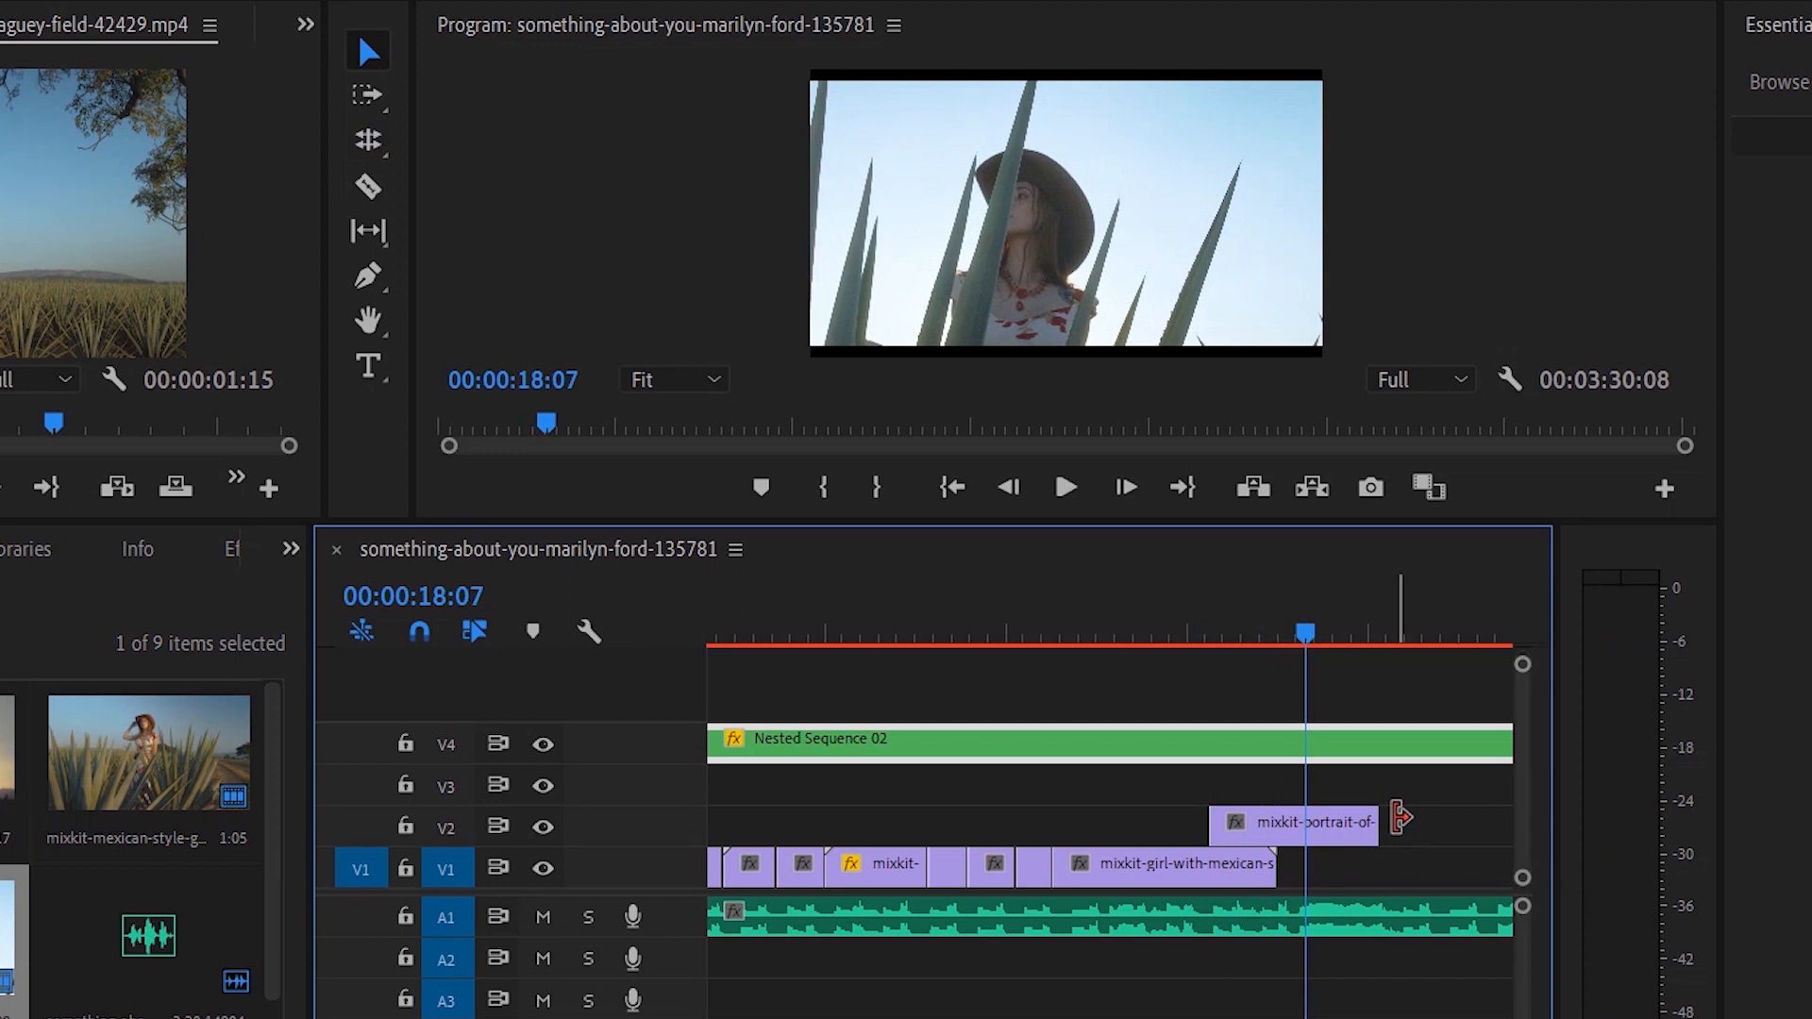
{"action": "left_click_drag", "start_coordinate": [1303, 640], "coordinate": [1216, 648]}
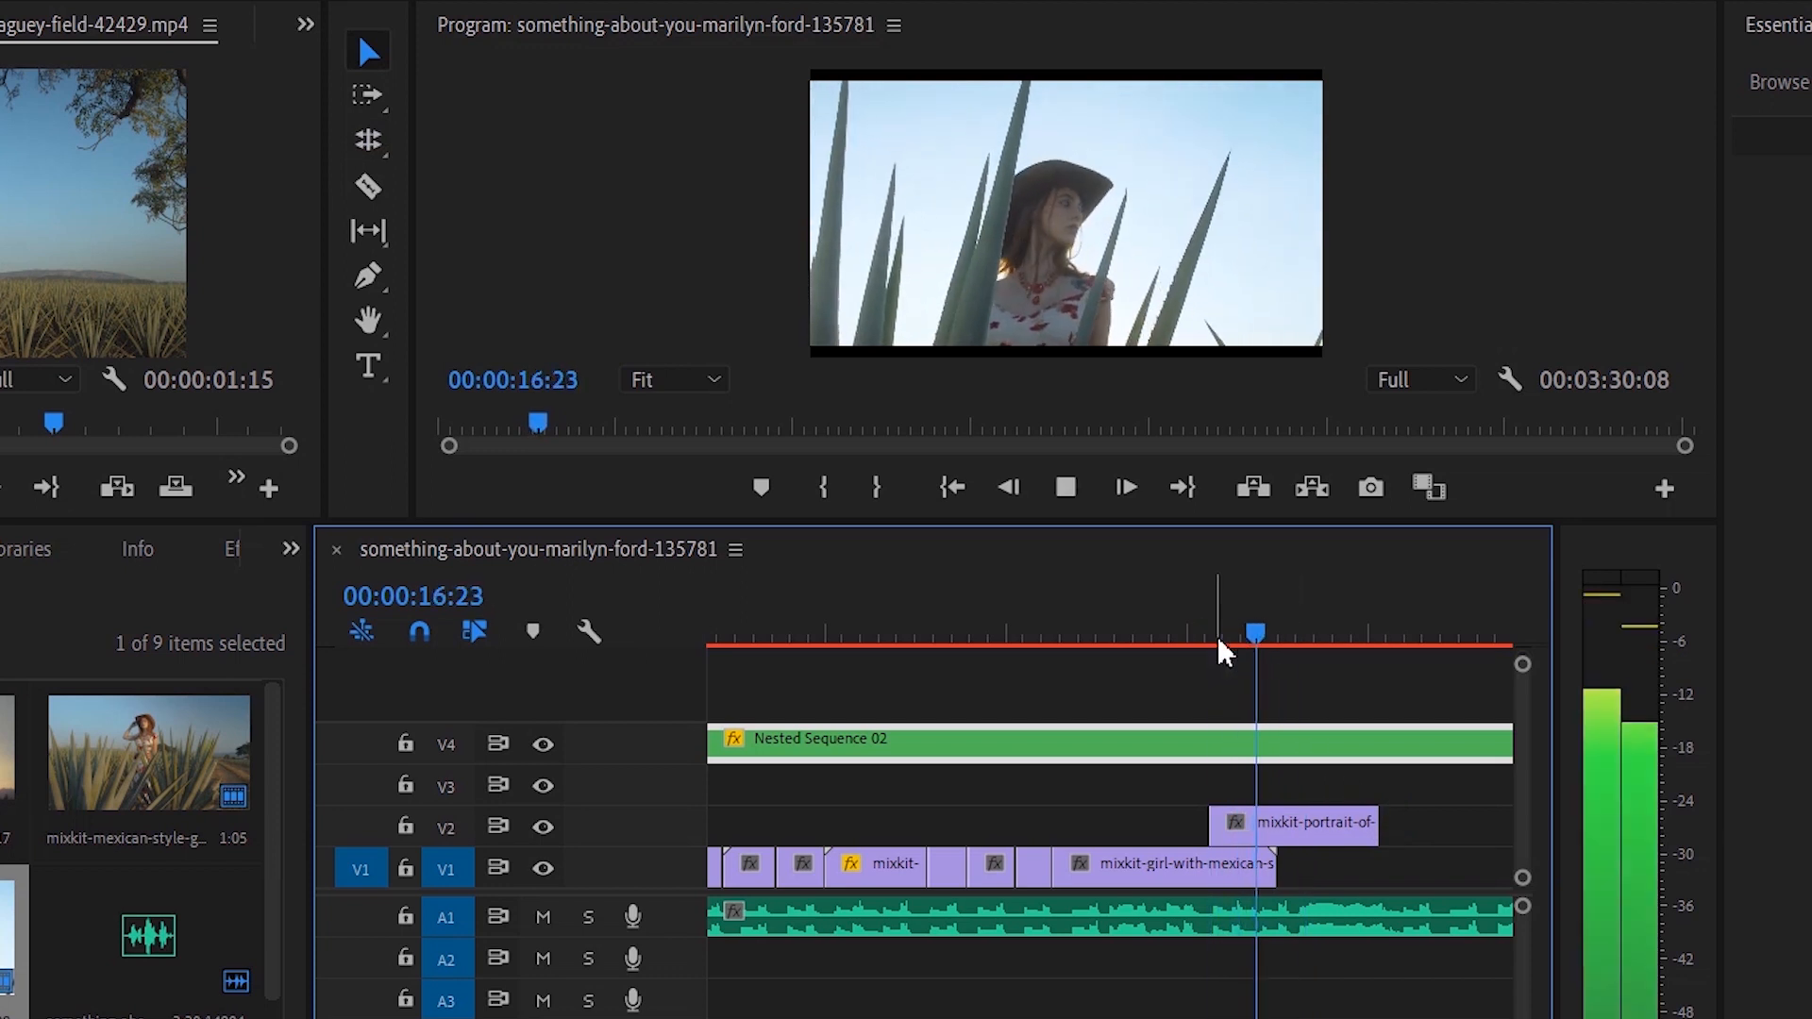
{"action": "key", "text": "space"}
{"action": "left_click_drag", "start_coordinate": [1265, 632], "coordinate": [1246, 634]}
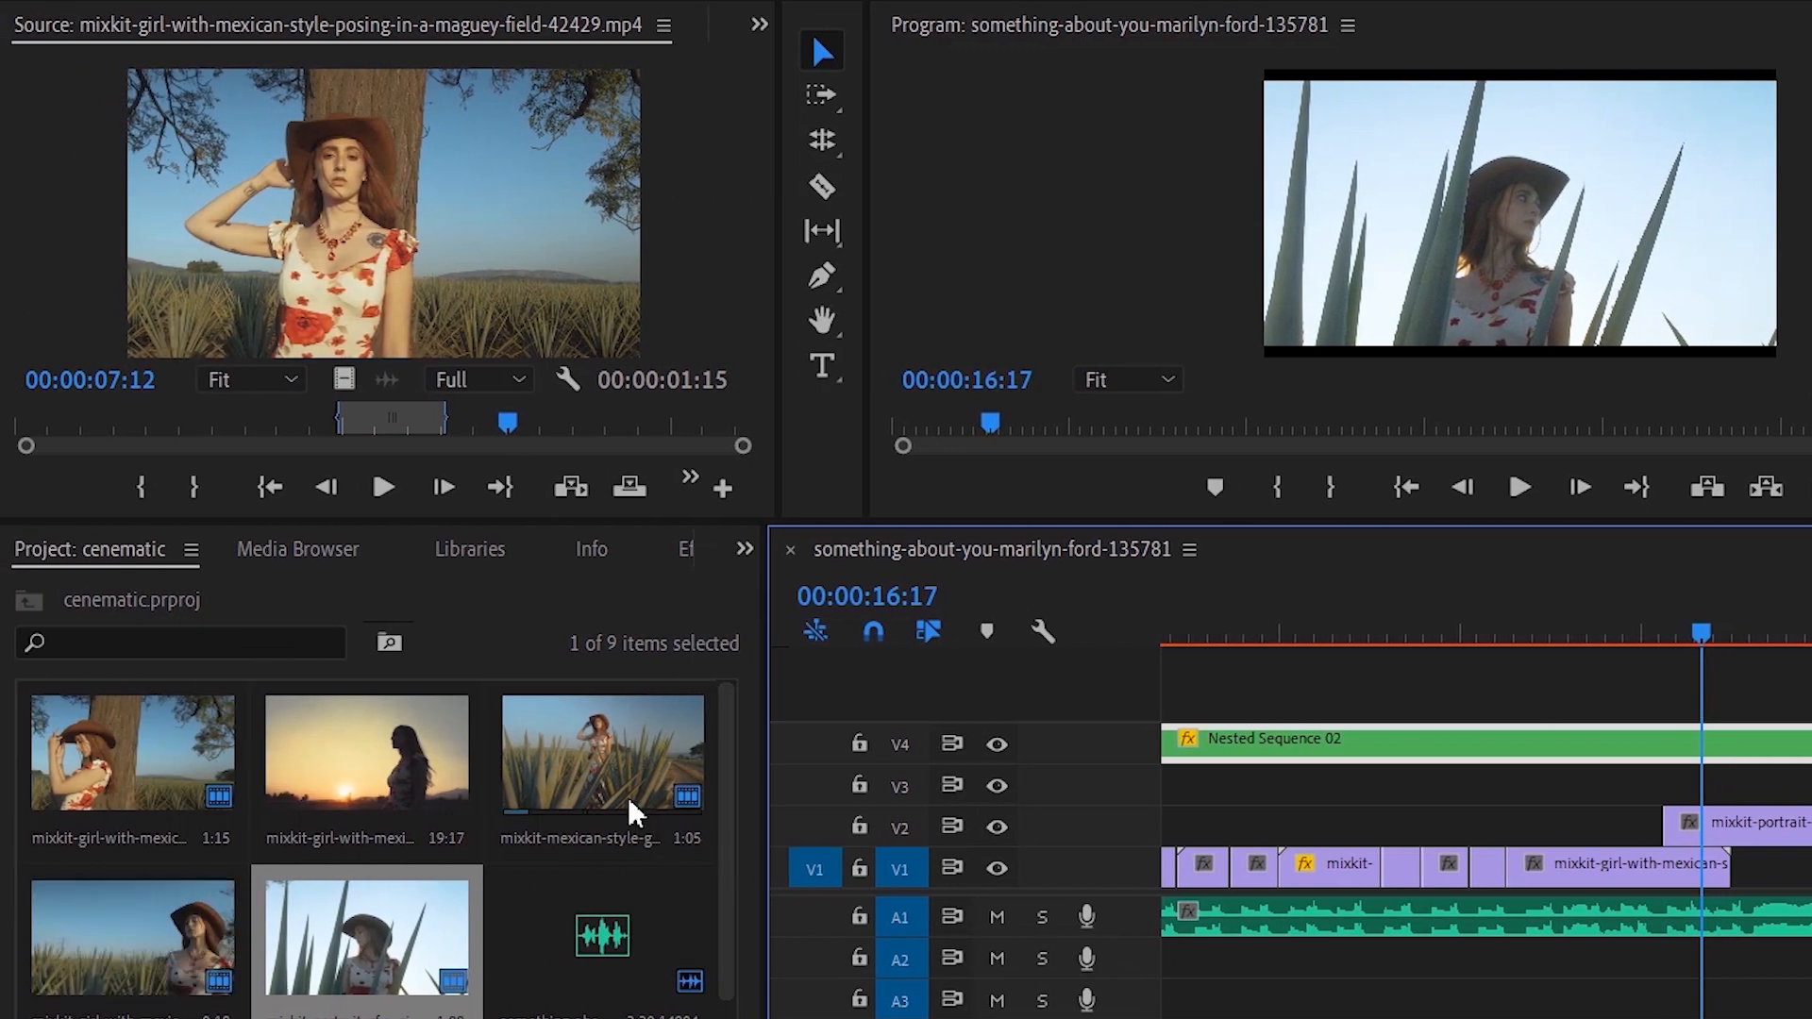
Place the mexican-style girl-in-a-maguey-field clip on V3 at 00:00:16:17 and extend its end past the V2 clip
{"action": "left_click_drag", "start_coordinate": [604, 783], "coordinate": [1609, 755]}
{"action": "left_click_drag", "start_coordinate": [1431, 755], "coordinate": [1555, 801]}
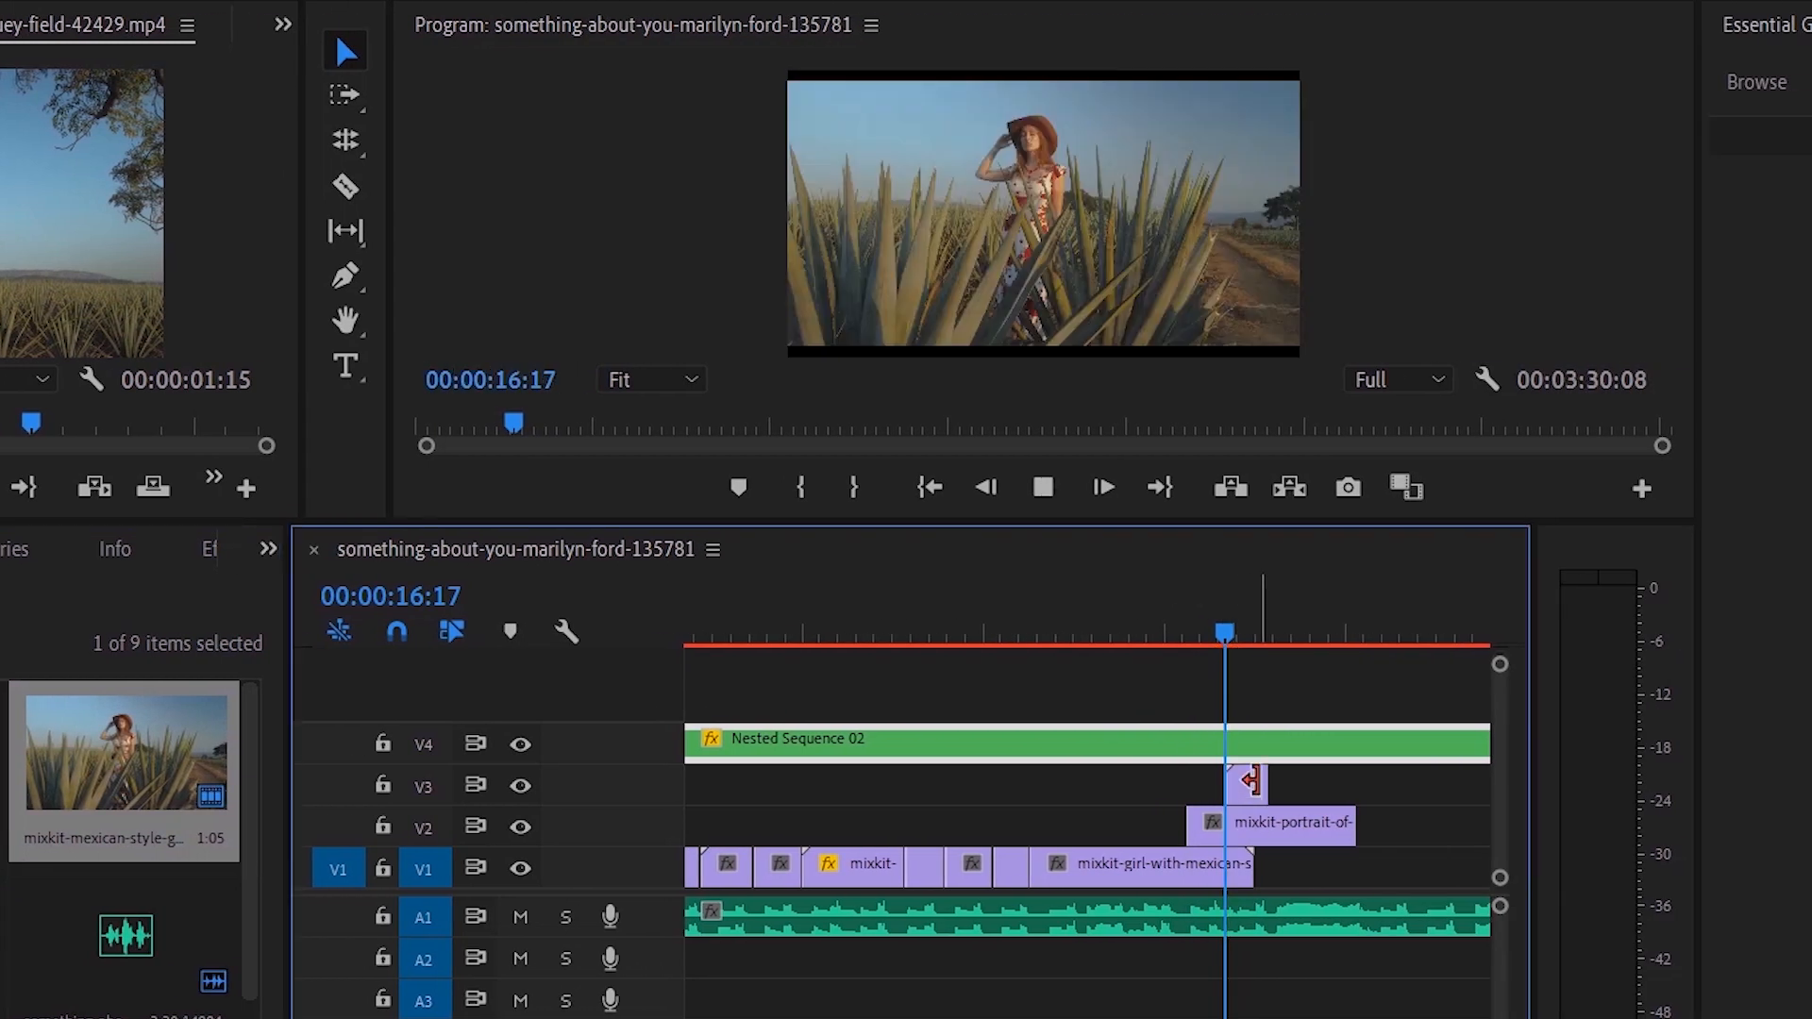
{"action": "left_click_drag", "start_coordinate": [1250, 781], "coordinate": [1394, 781]}
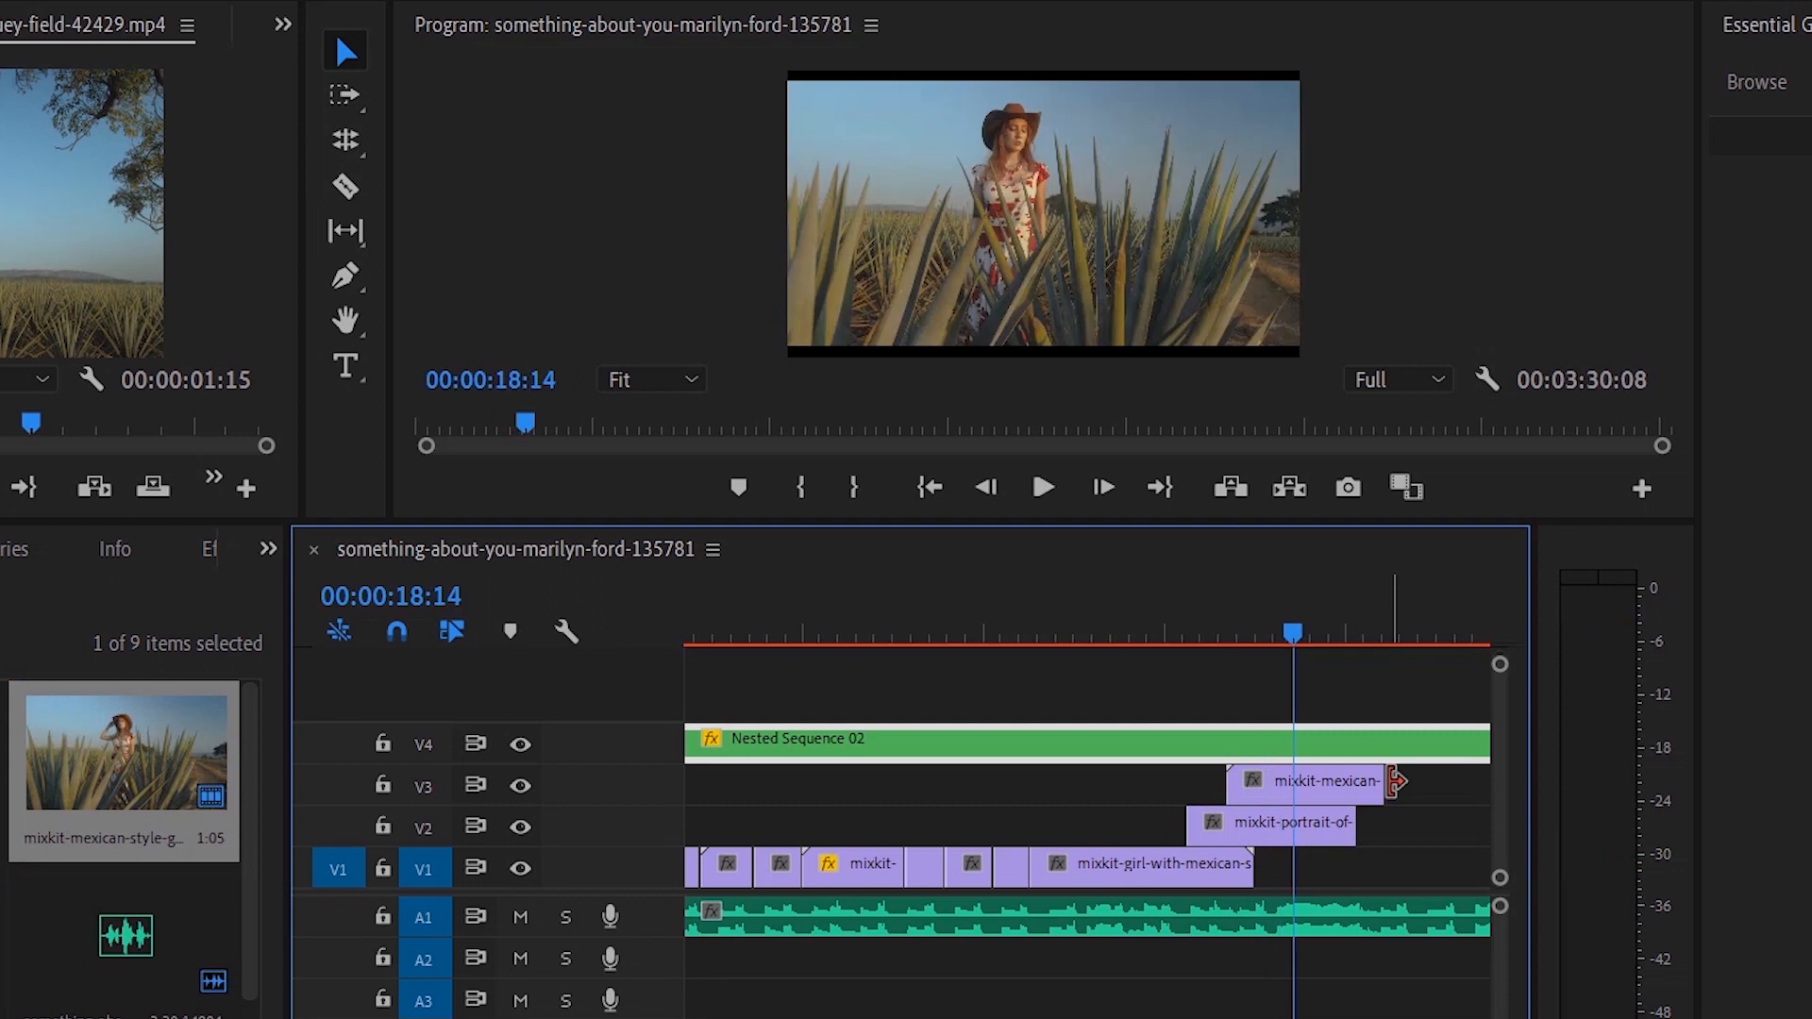
Play the V3 clip against the music and cut it at 00:00:17:24
{"action": "left_click_drag", "start_coordinate": [1296, 647], "coordinate": [1235, 641]}
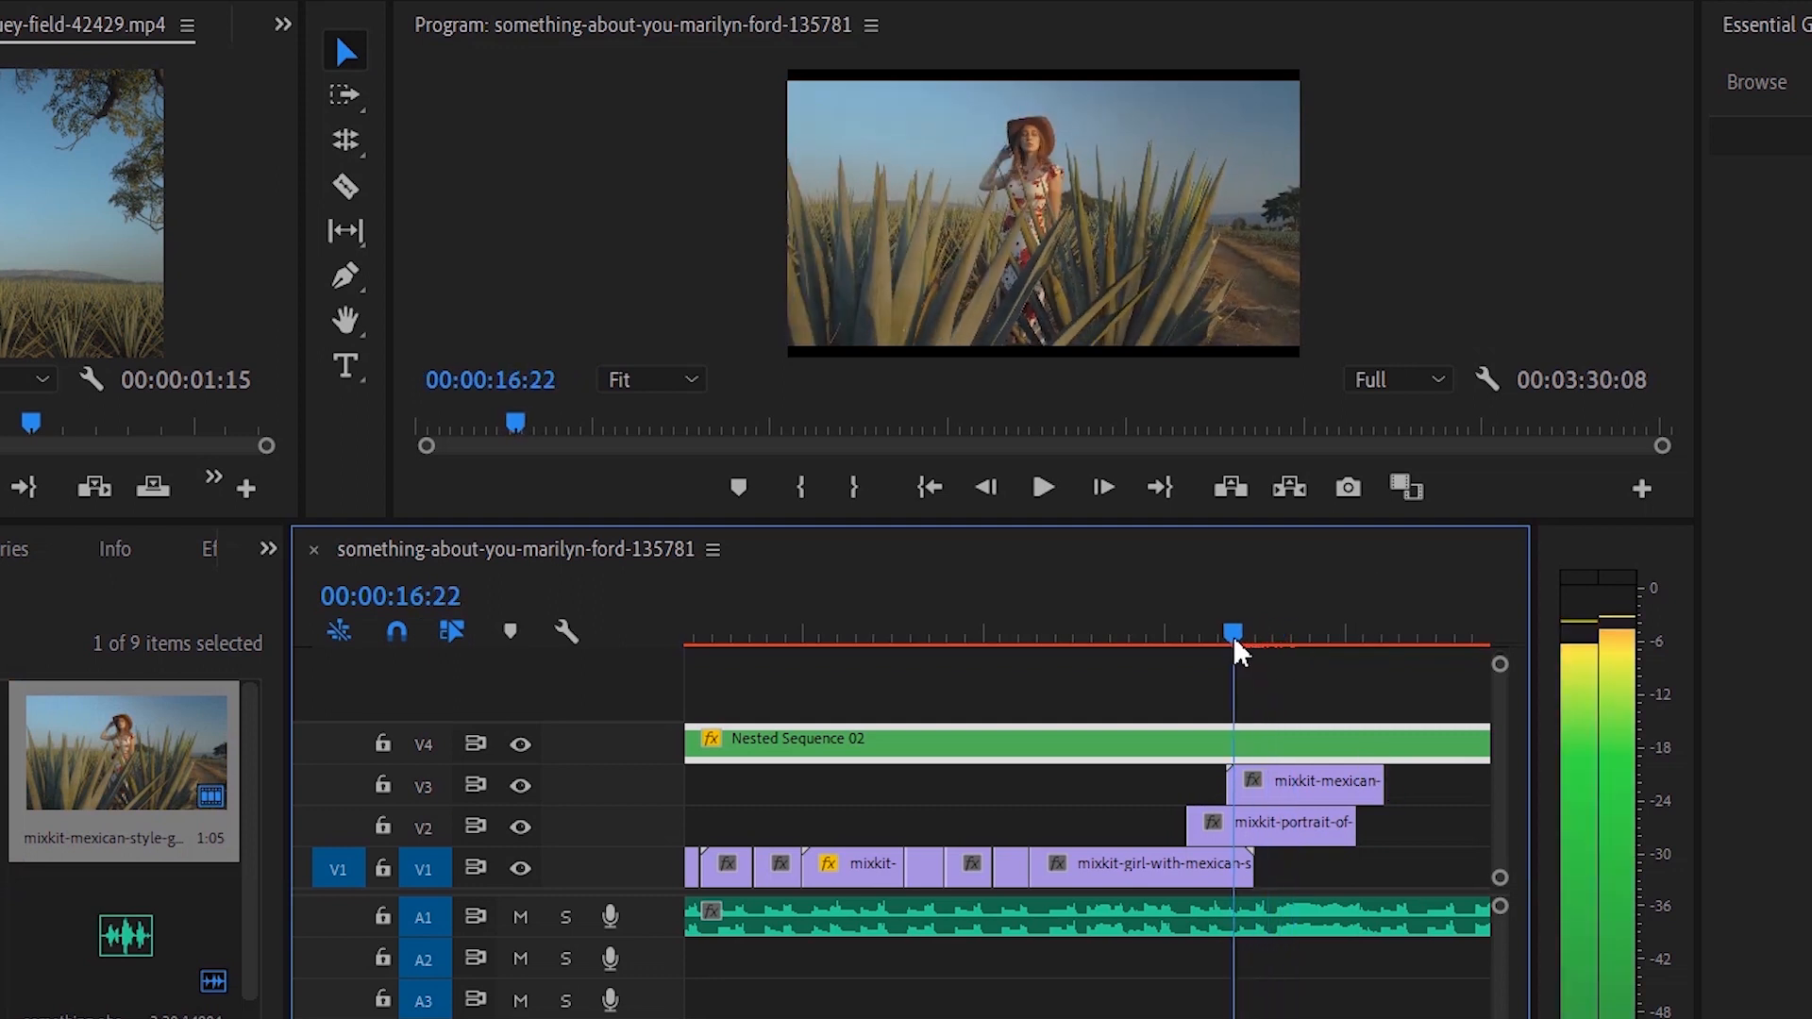
{"action": "key", "text": "space"}
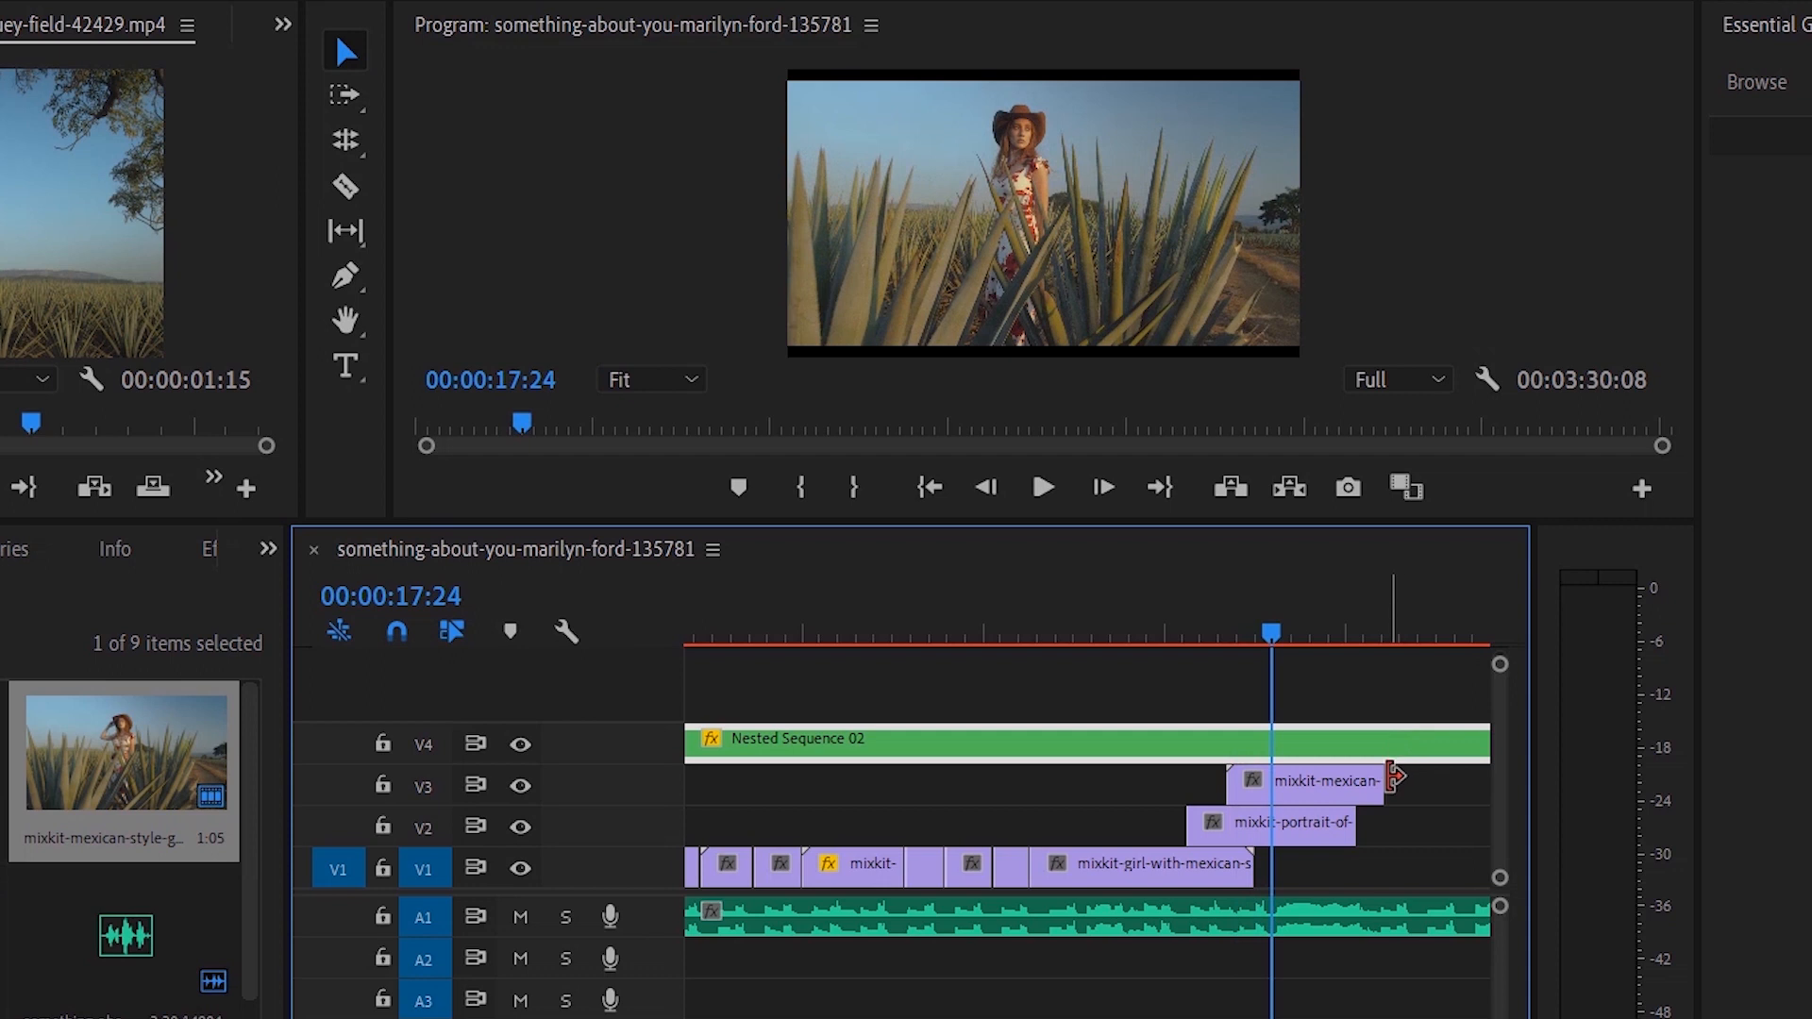
{"action": "key", "text": "c"}
{"action": "left_click", "coordinate": [1288, 786]}
{"action": "key", "text": "v"}
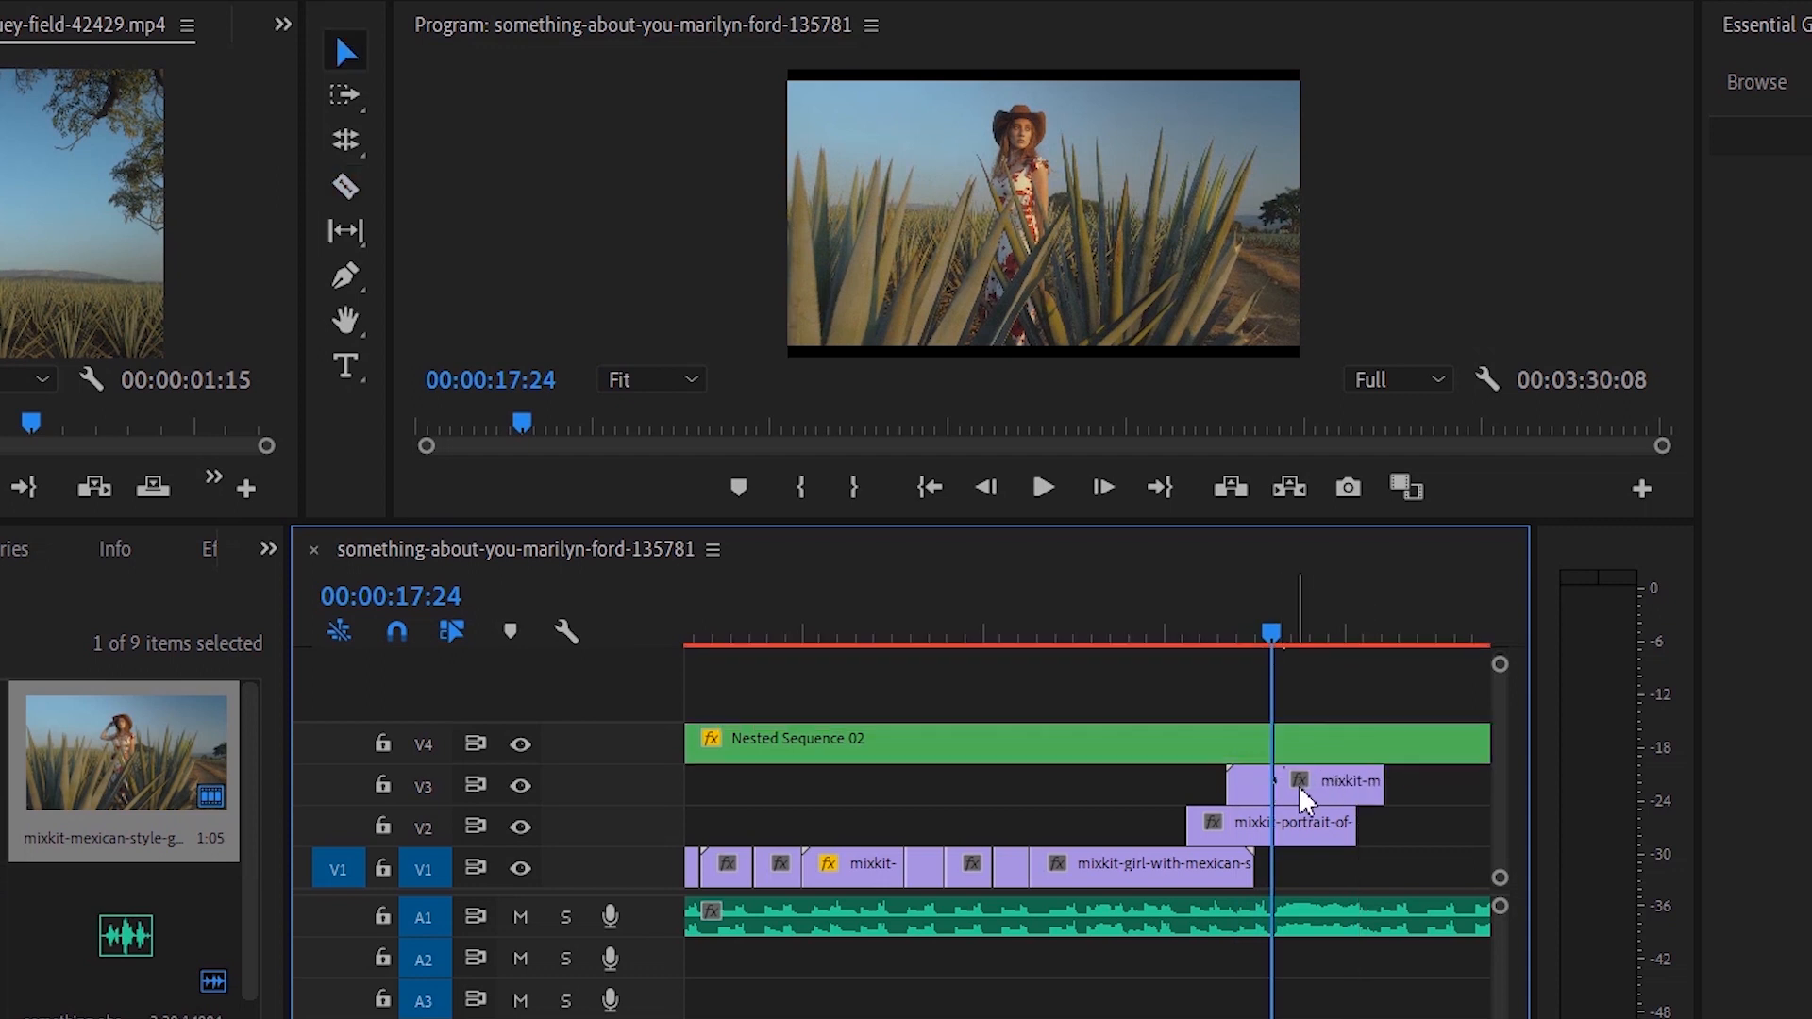
Move the second piece of the V3 clip to start at 00:00:19:22 and play it up to 00:00:21:22
{"action": "left_click_drag", "start_coordinate": [1315, 798], "coordinate": [1403, 797]}
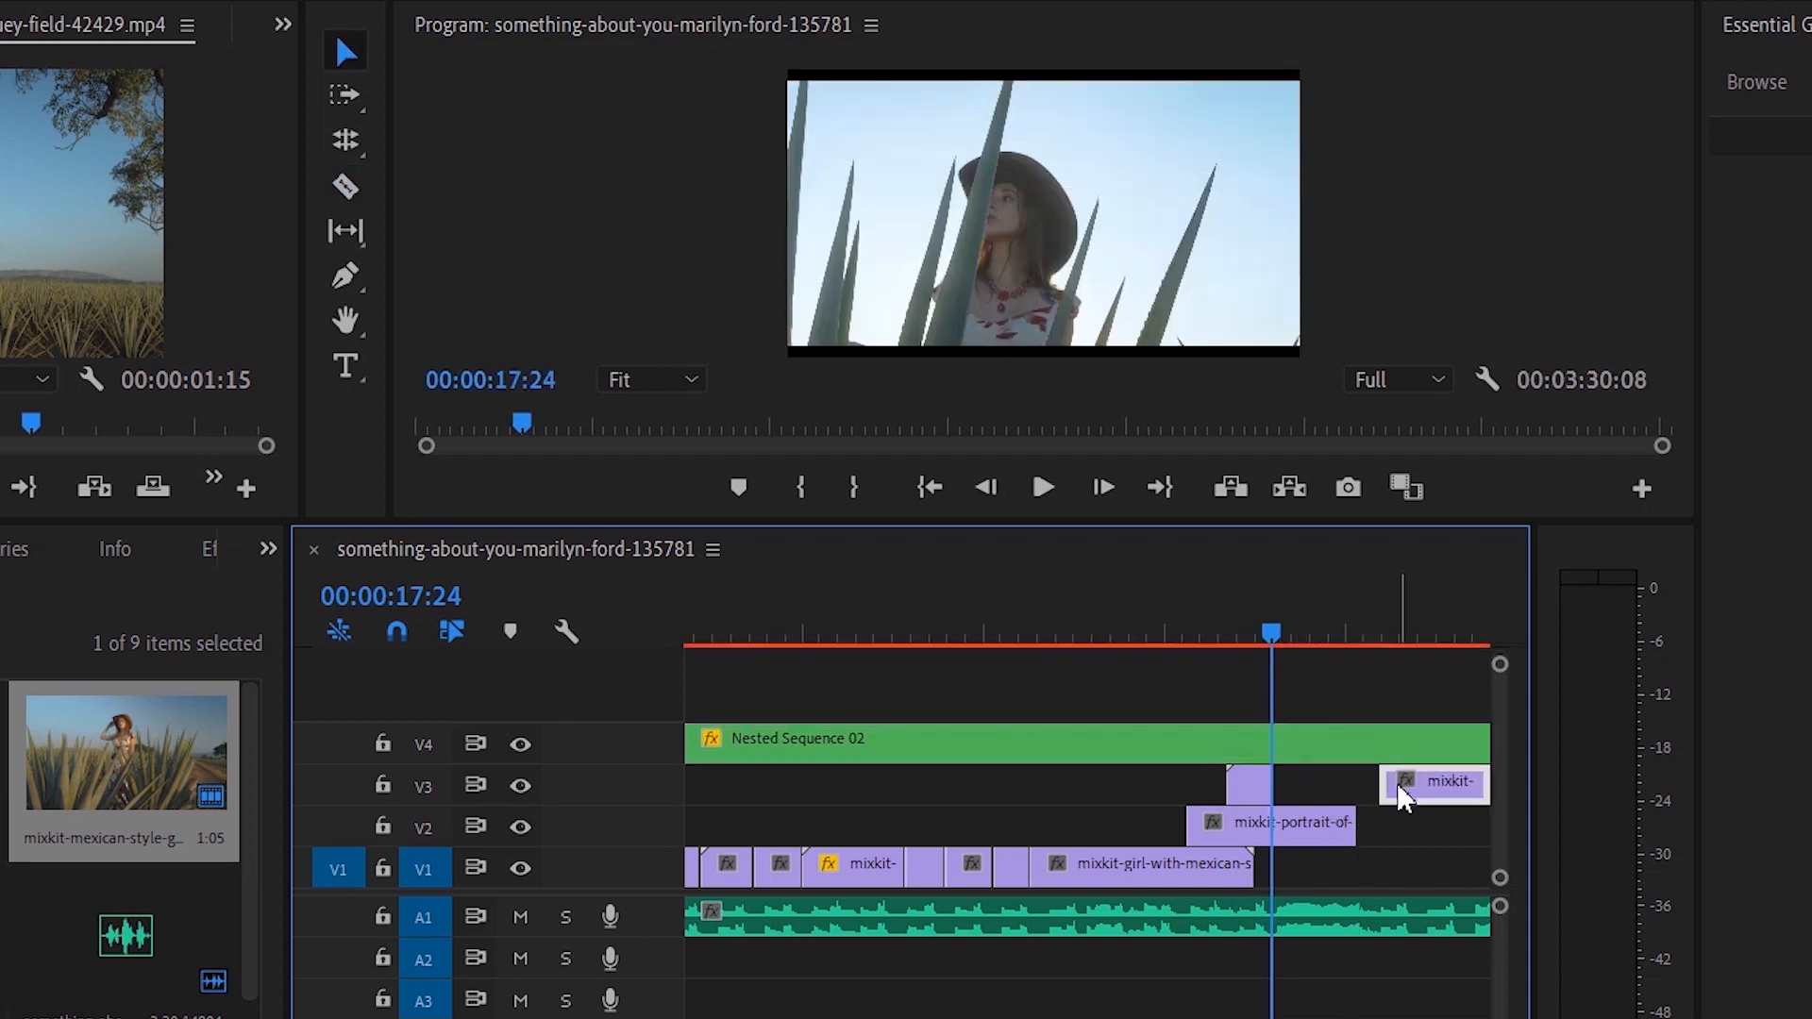
{"action": "key", "text": "space"}
{"action": "key", "text": "space"}
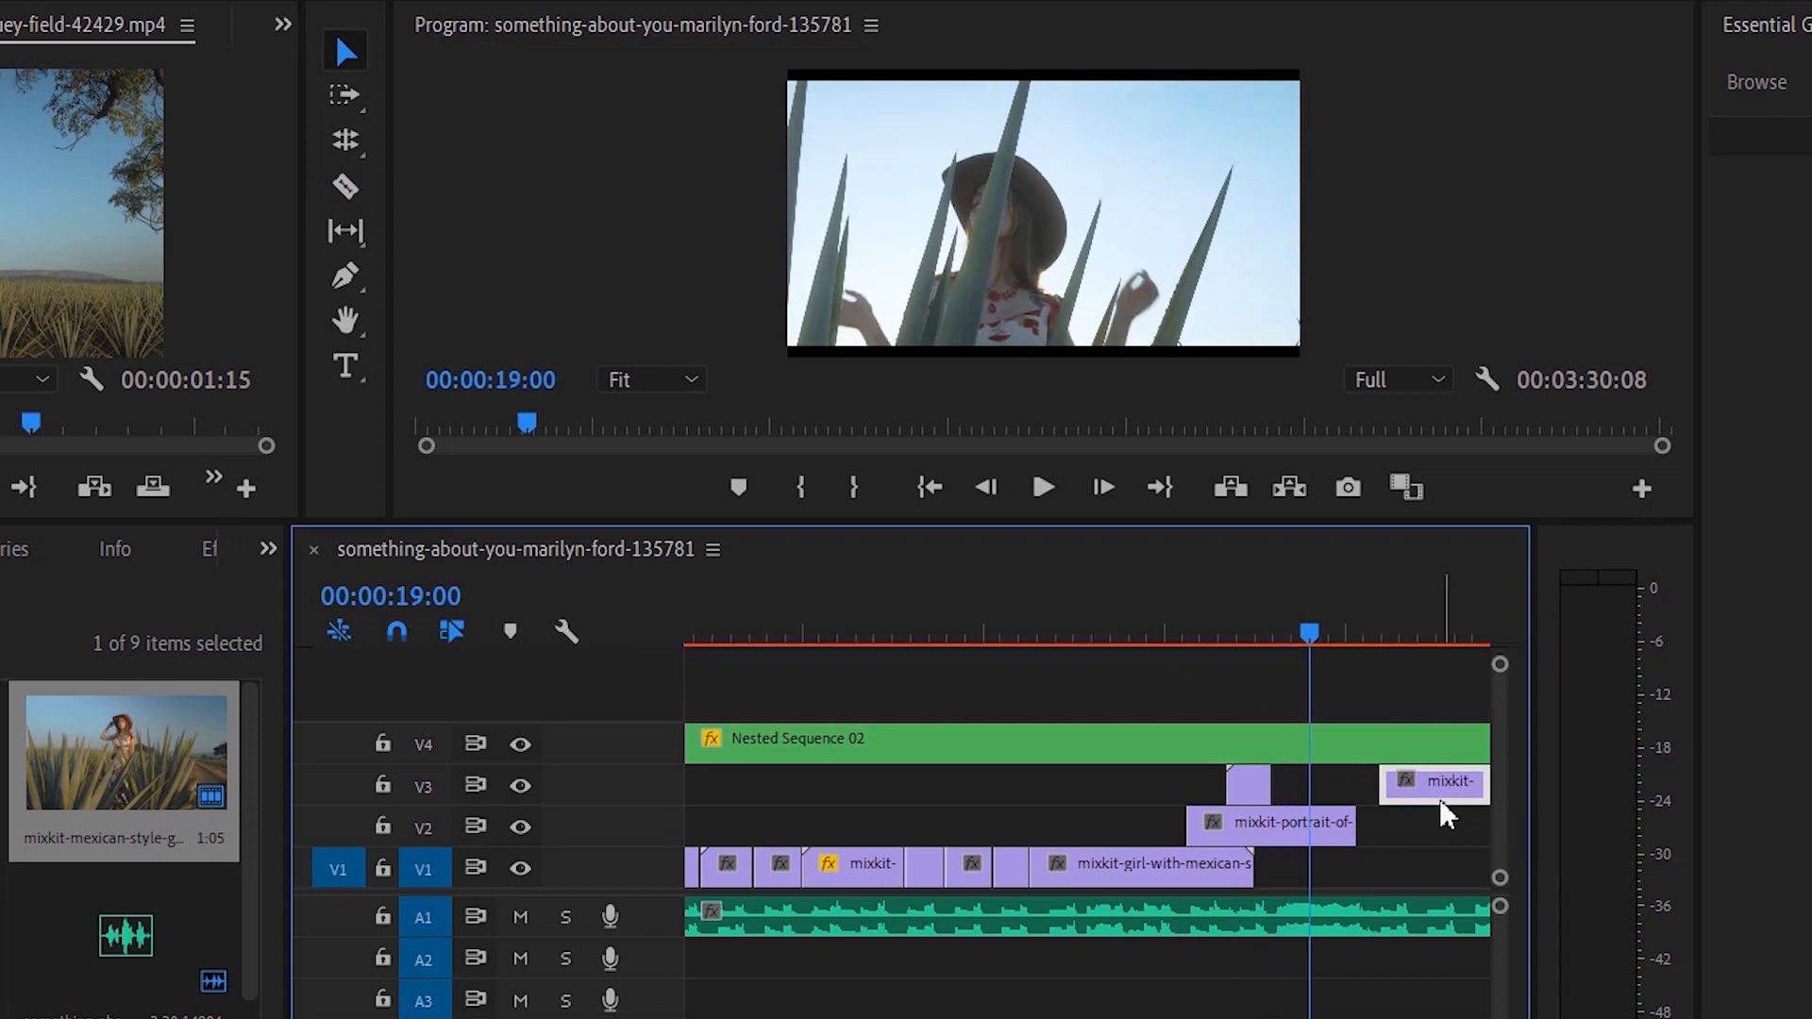
{"action": "key", "text": "space"}
{"action": "key", "text": "space"}
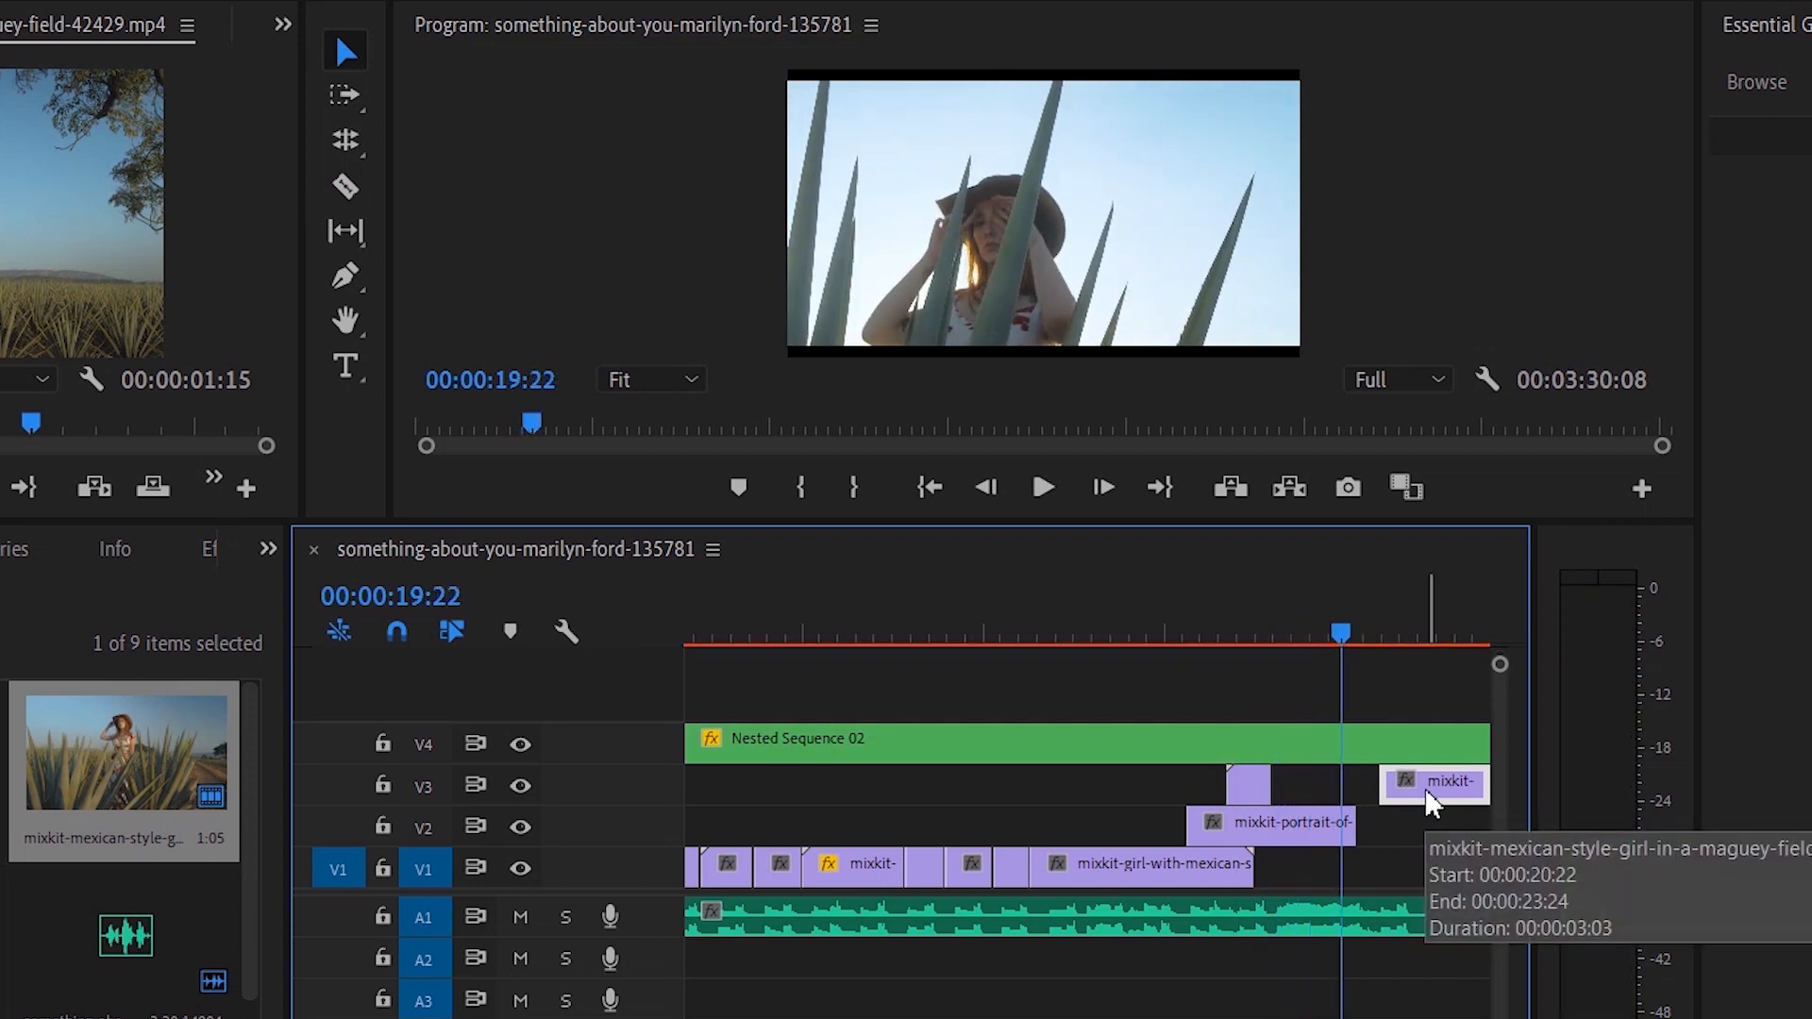
{"action": "left_click_drag", "start_coordinate": [1430, 800], "coordinate": [1392, 800]}
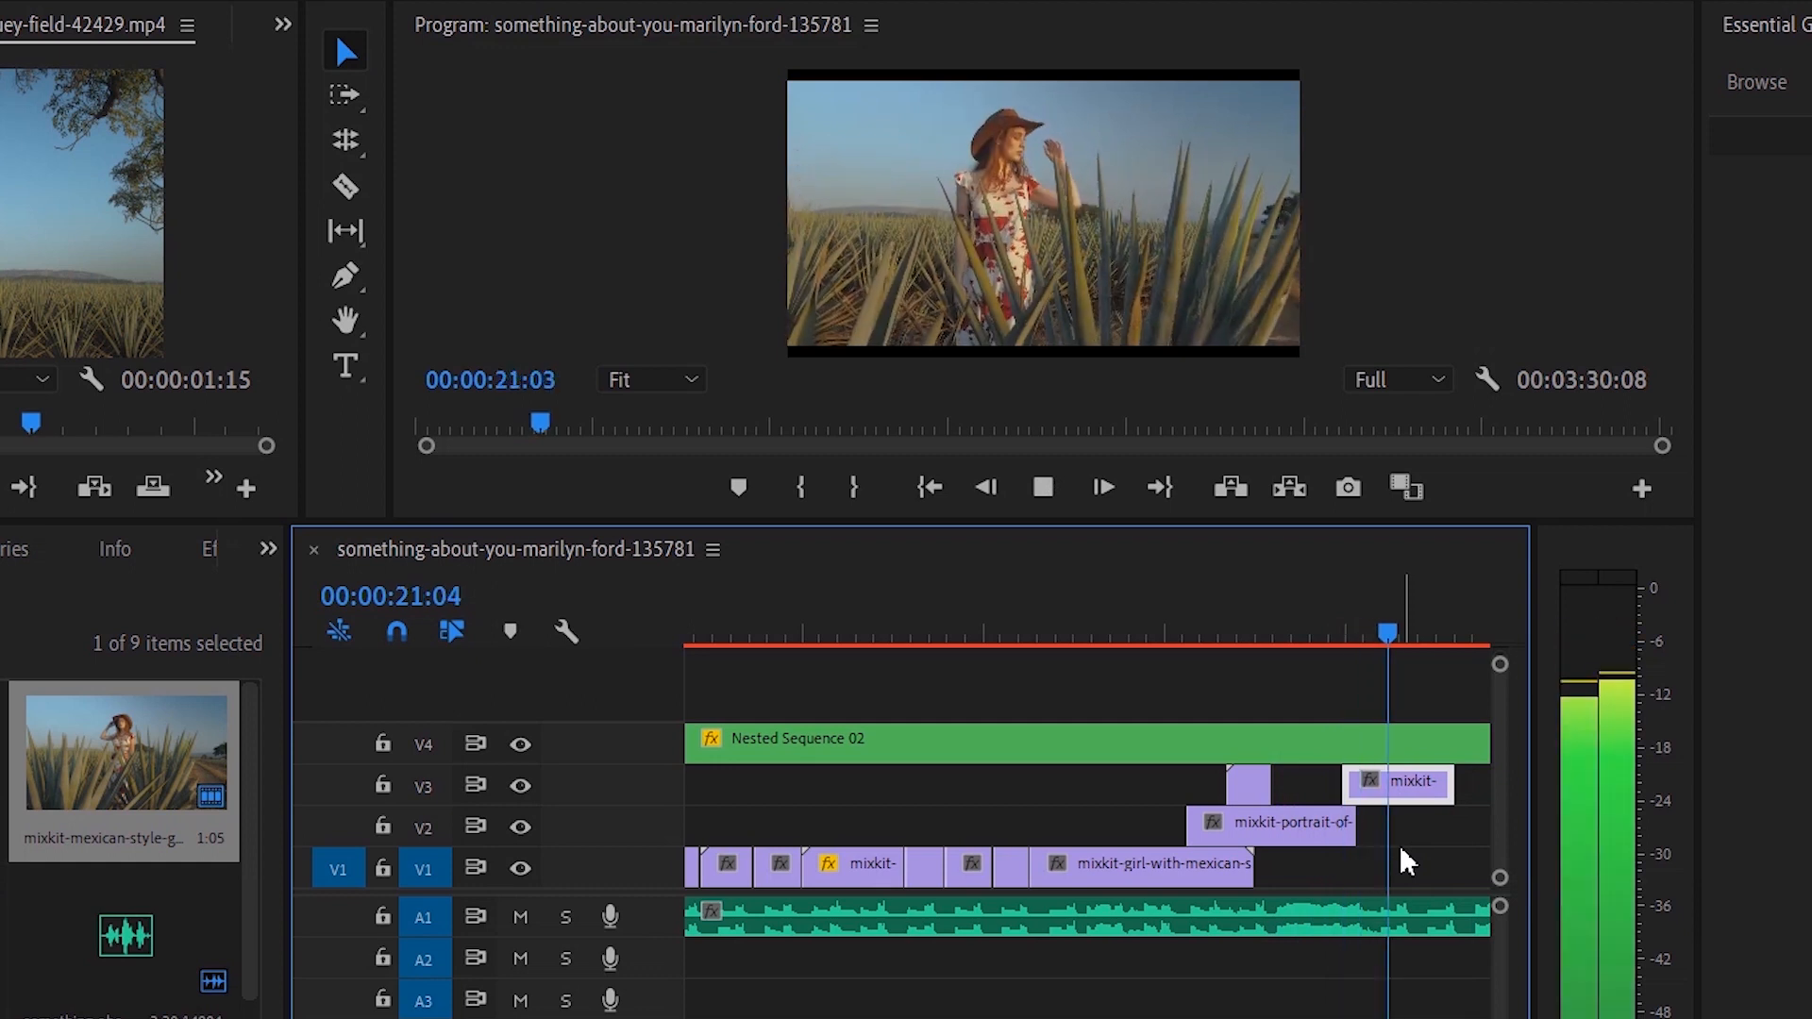
{"action": "key", "text": "space"}
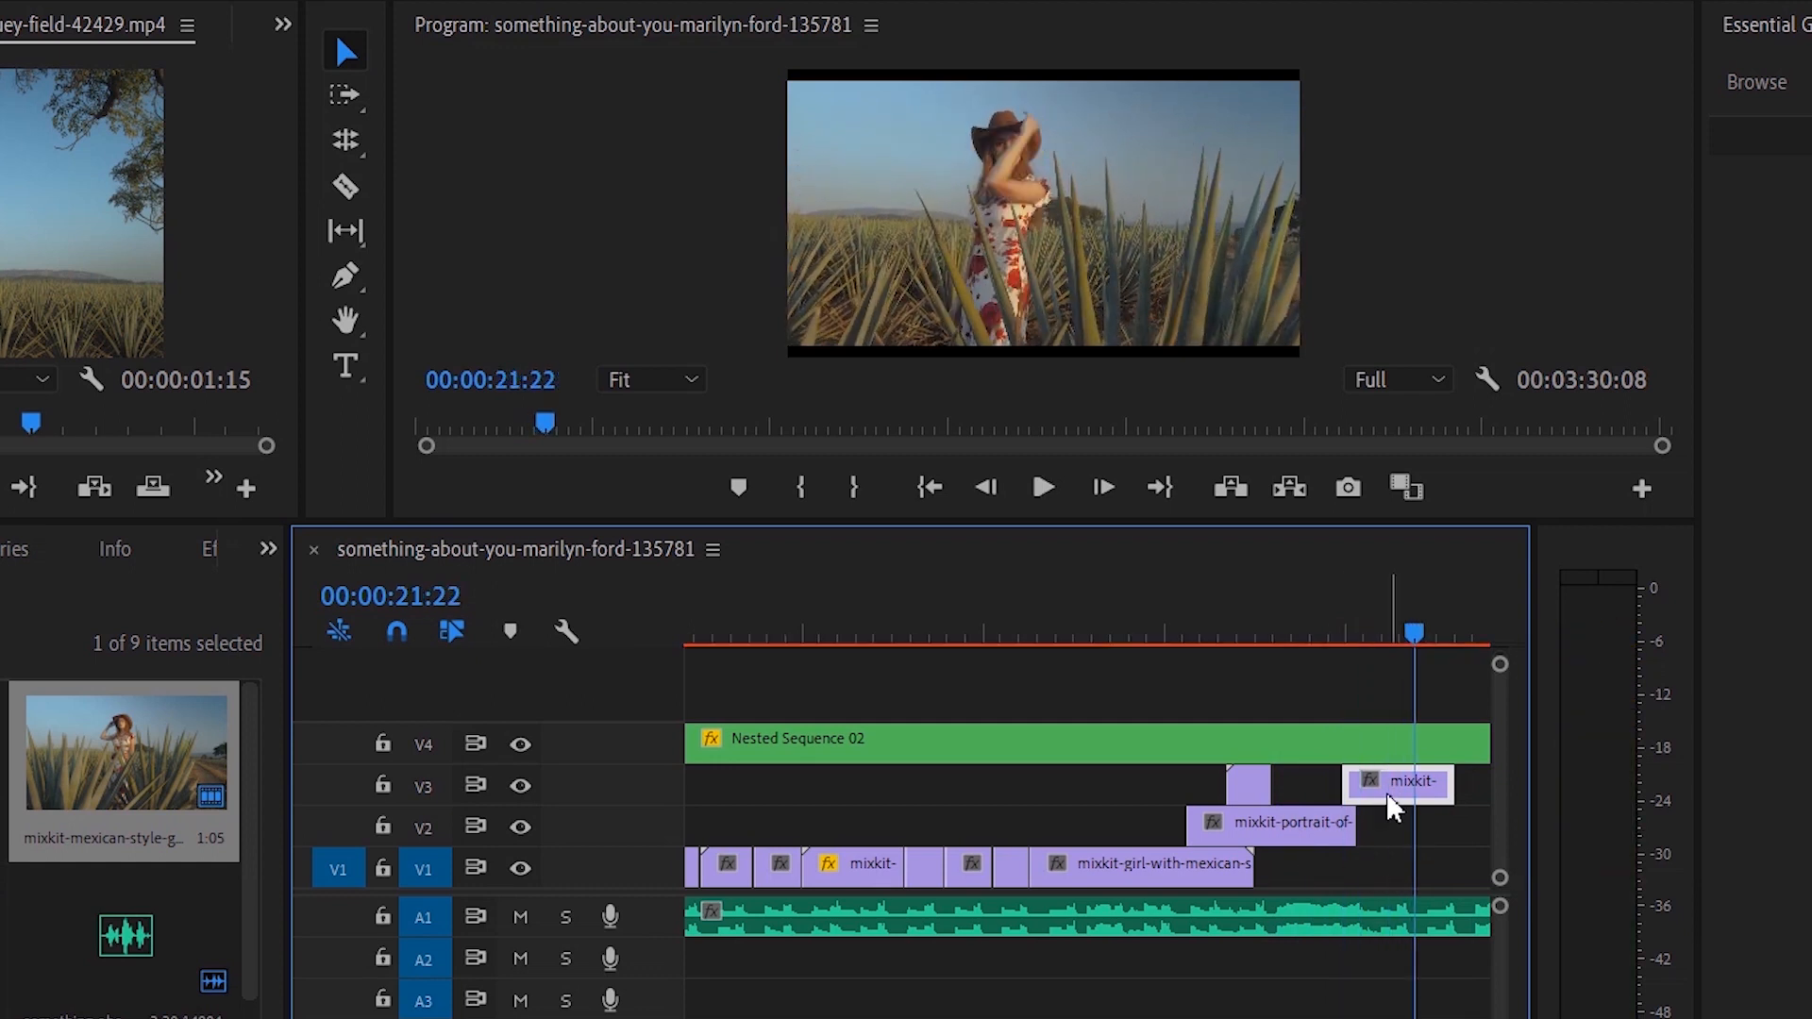
Add a long posing clip on V1 from the end of the V2 portrait clip and shift the V3 piece later
{"action": "key", "text": "minus"}
{"action": "key", "text": "minus"}
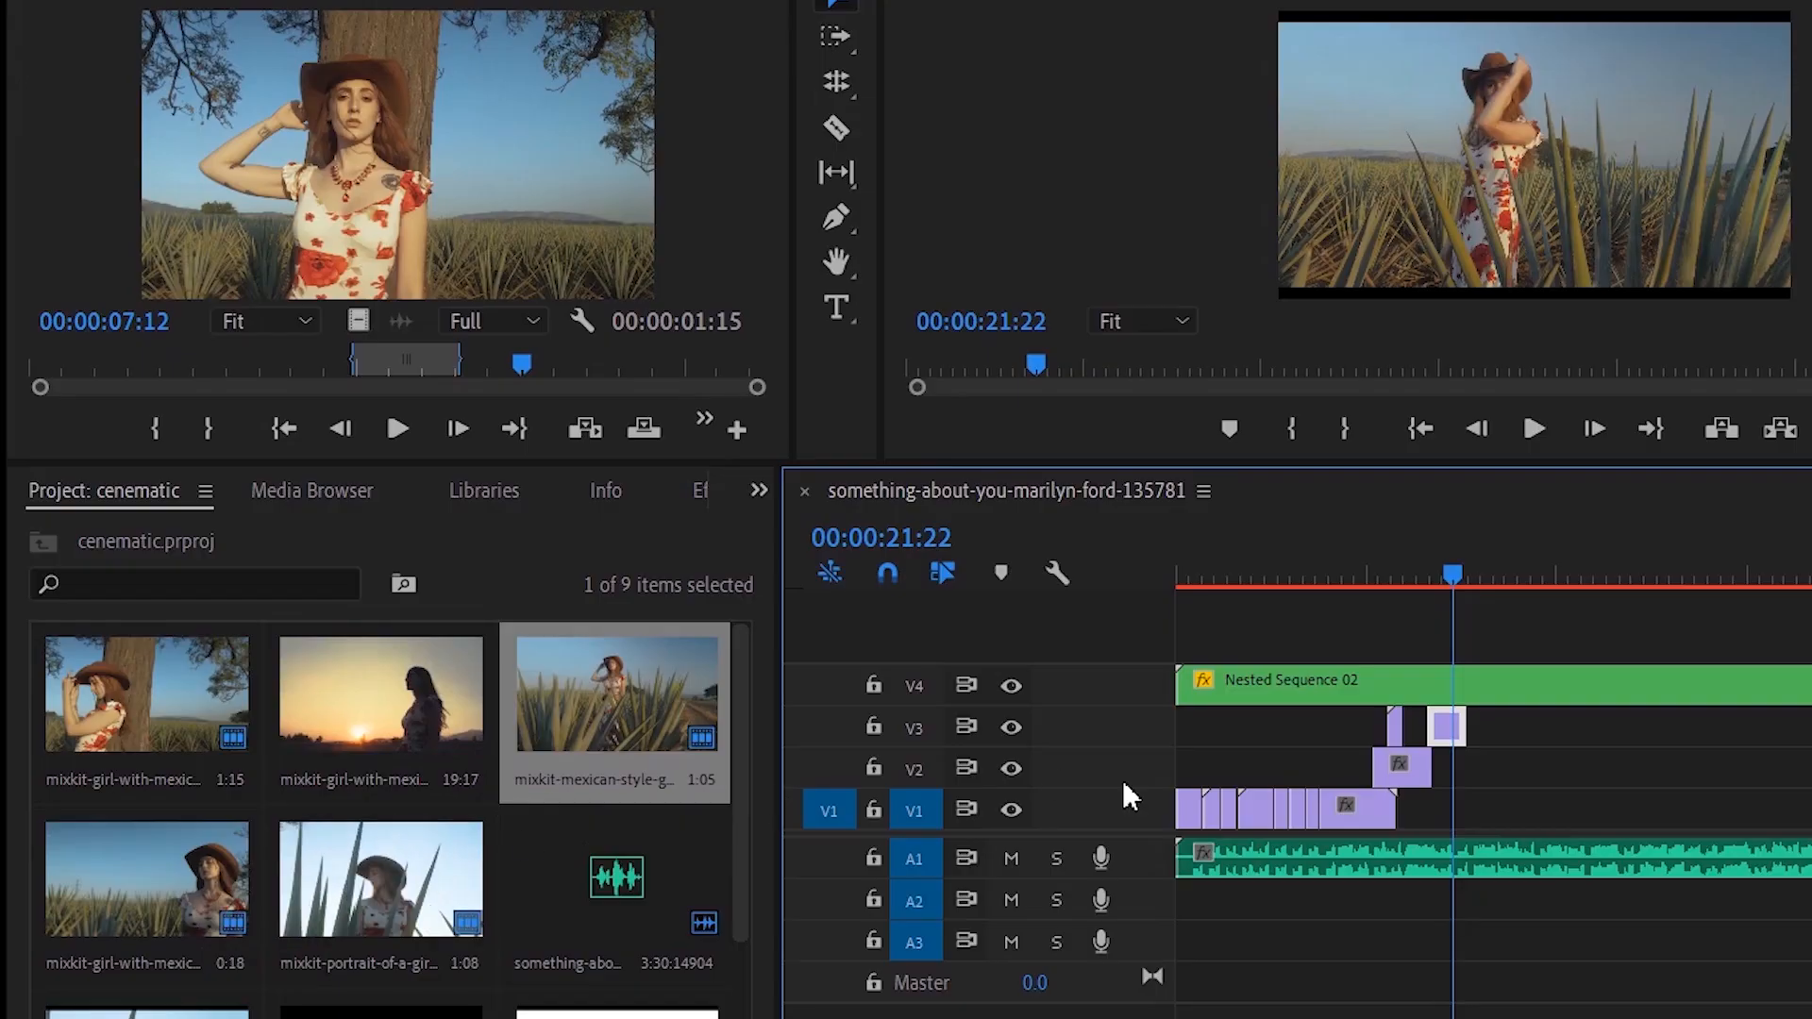
{"action": "left_click_drag", "start_coordinate": [1446, 803], "coordinate": [1505, 734]}
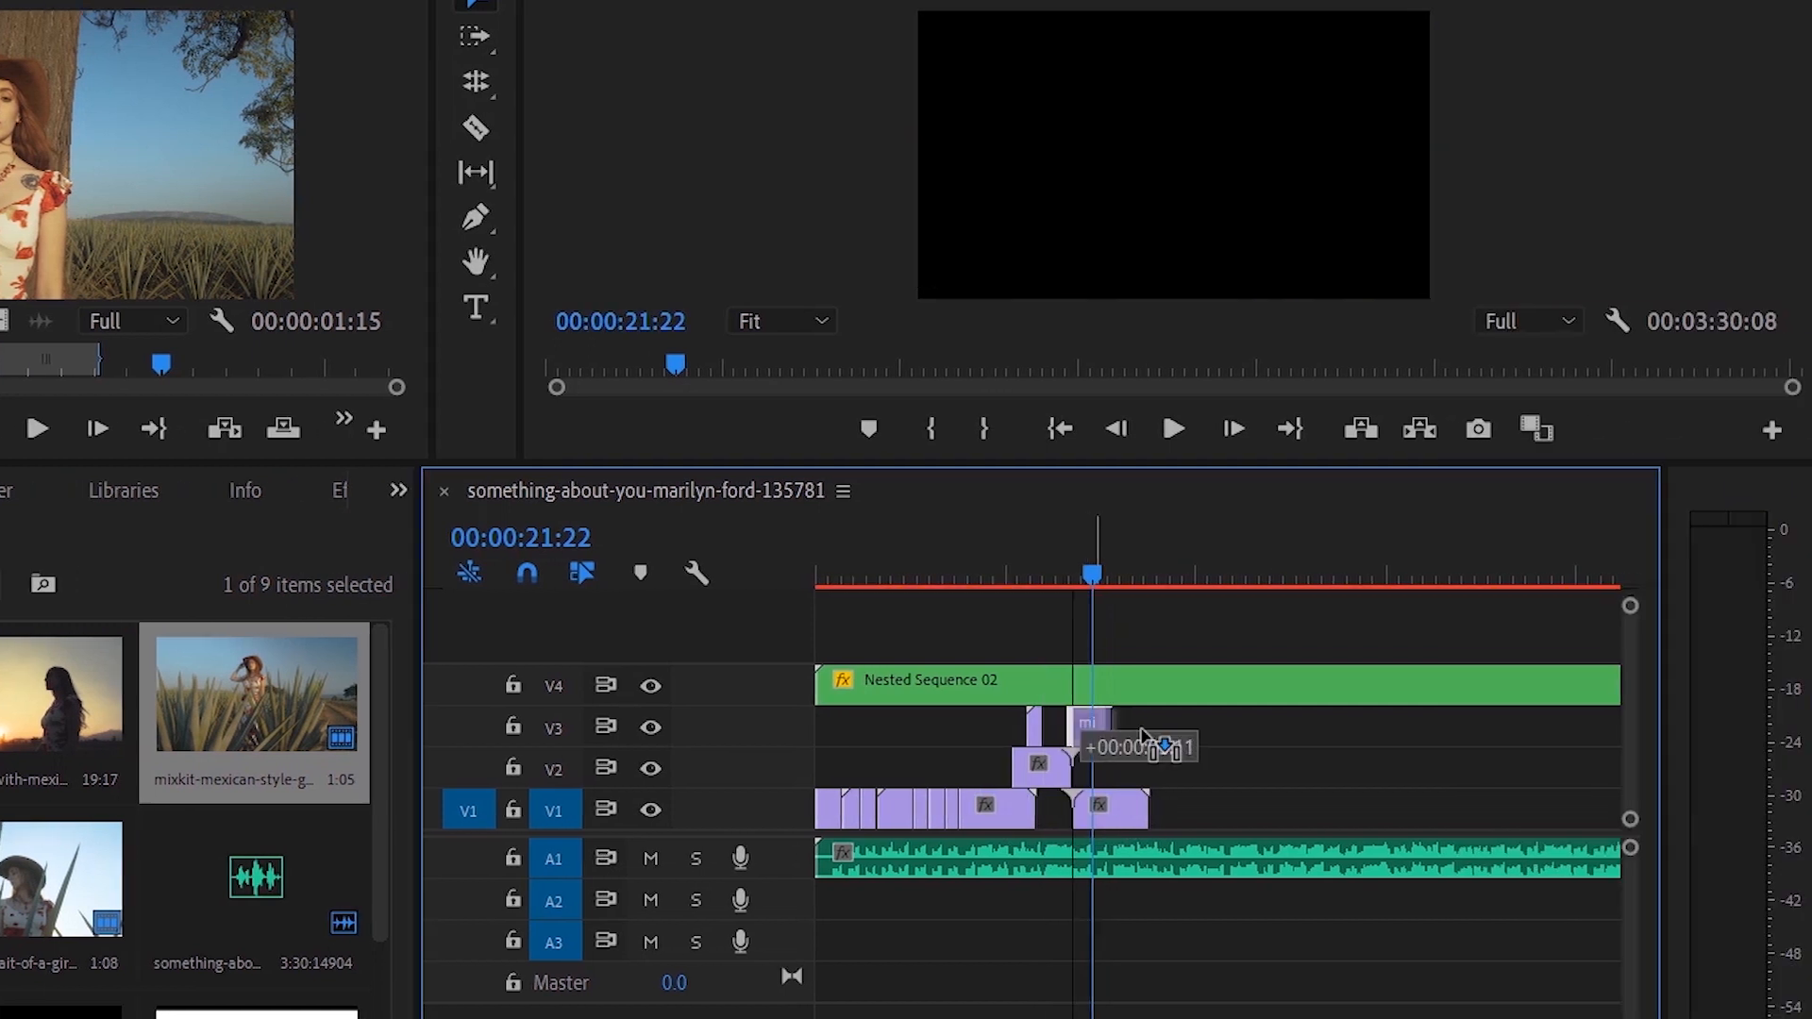
Move the V3 piece to start where the V1 posing clip ends and play the posing clip to 00:00:23:01
{"action": "left_click_drag", "start_coordinate": [1111, 572], "coordinate": [1121, 574]}
{"action": "left_click_drag", "start_coordinate": [1113, 577], "coordinate": [1102, 578]}
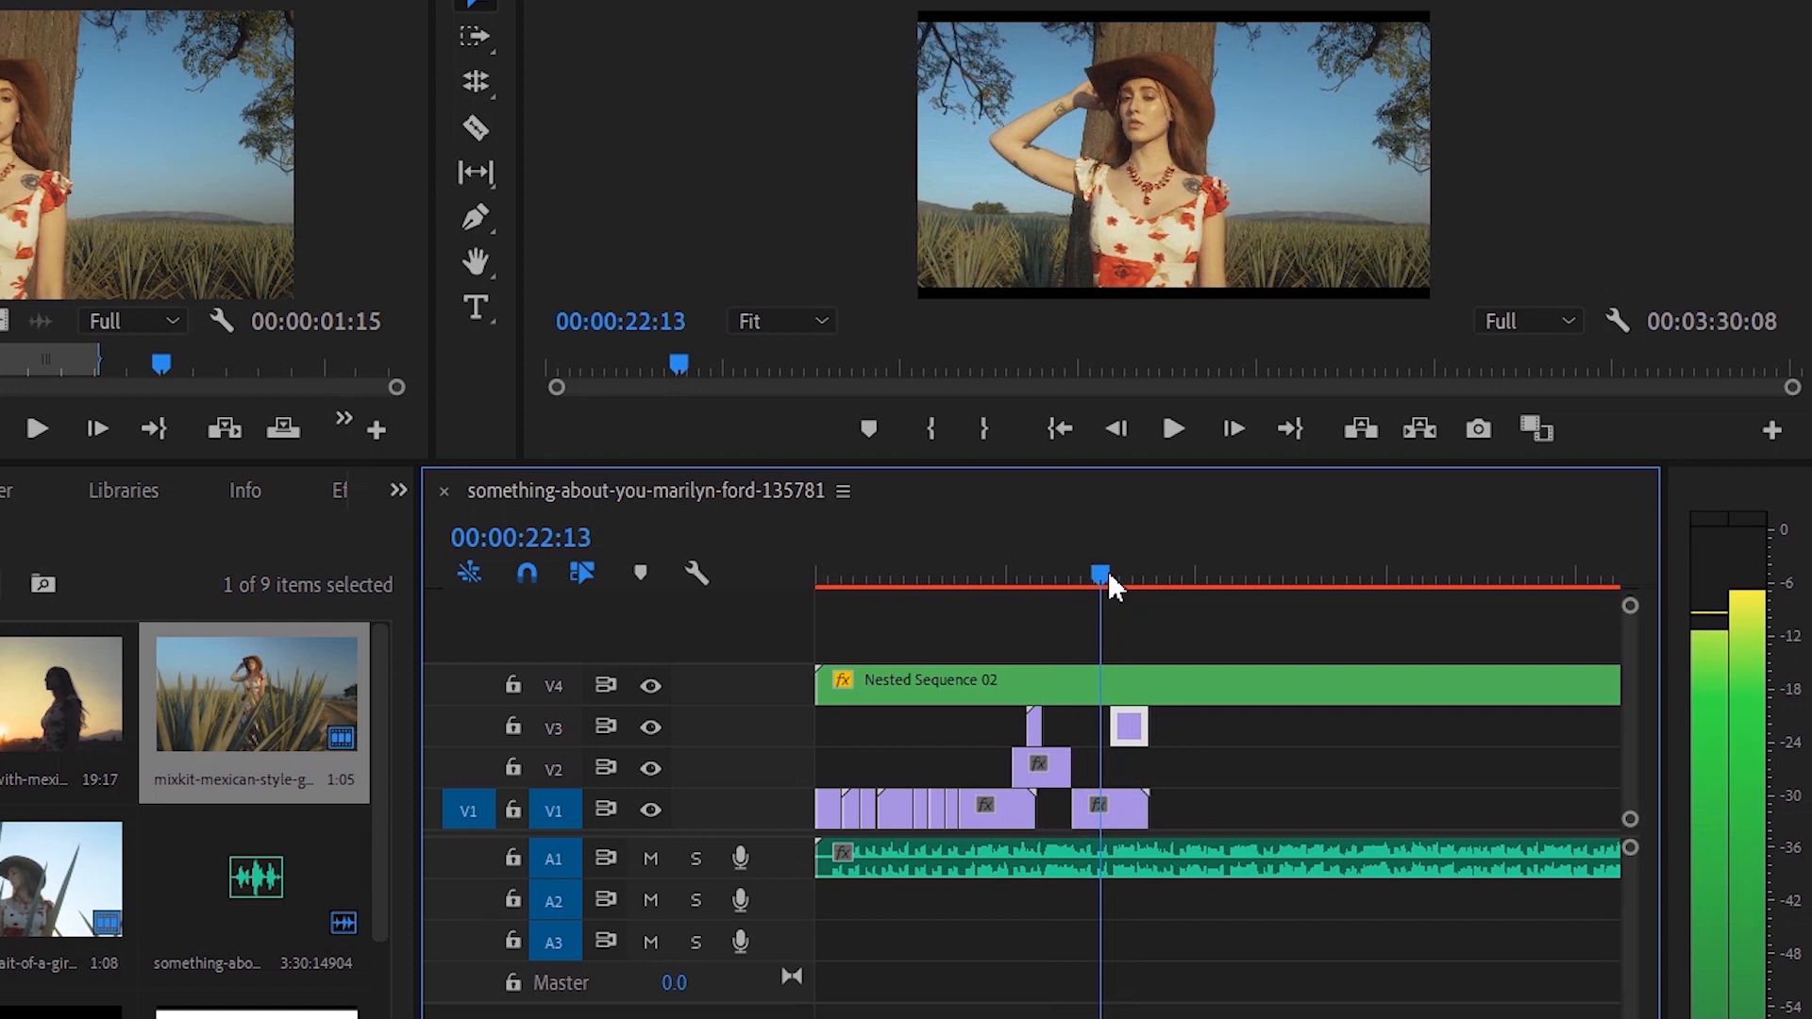
{"action": "left_click_drag", "start_coordinate": [1131, 739], "coordinate": [1171, 739]}
{"action": "key", "text": "space"}
Cut the V1 posing clip, delete its first part and move the rest back to the end of the V2 portrait clip
{"action": "key", "text": "c"}
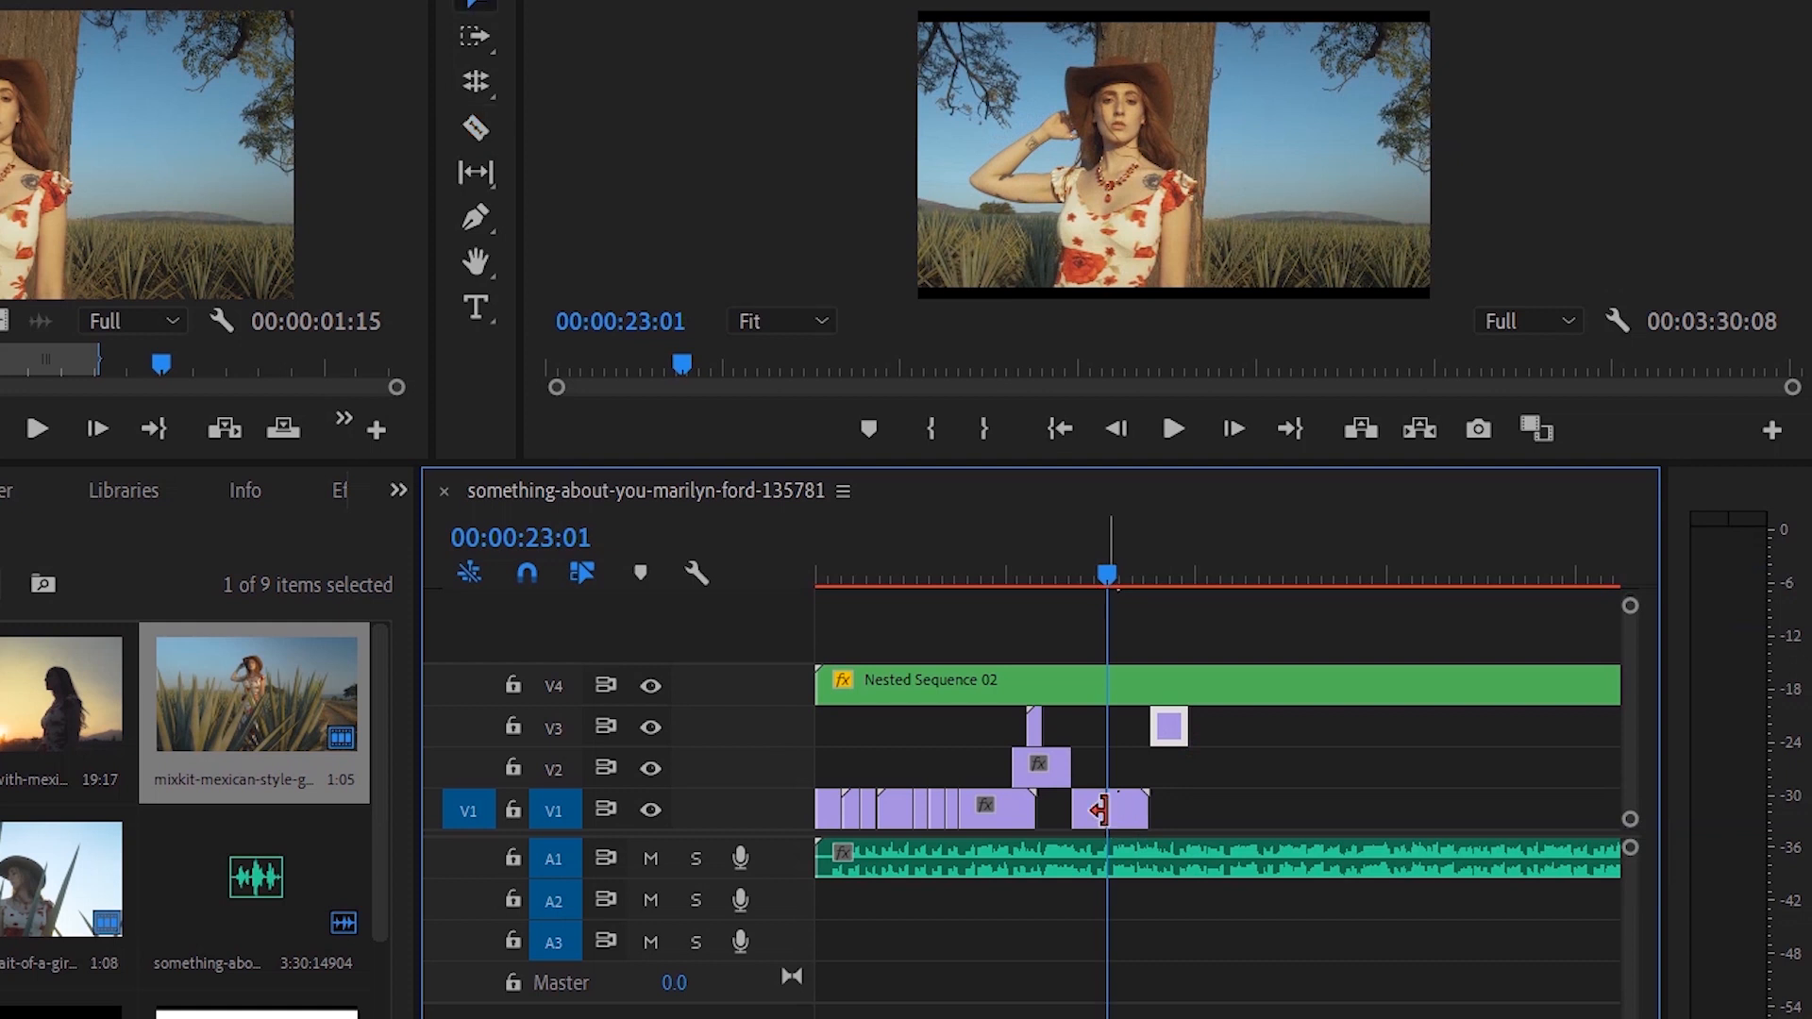
{"action": "left_click", "coordinate": [1093, 815]}
{"action": "key", "text": "Delete"}
{"action": "left_click_drag", "start_coordinate": [1137, 820], "coordinate": [1092, 810]}
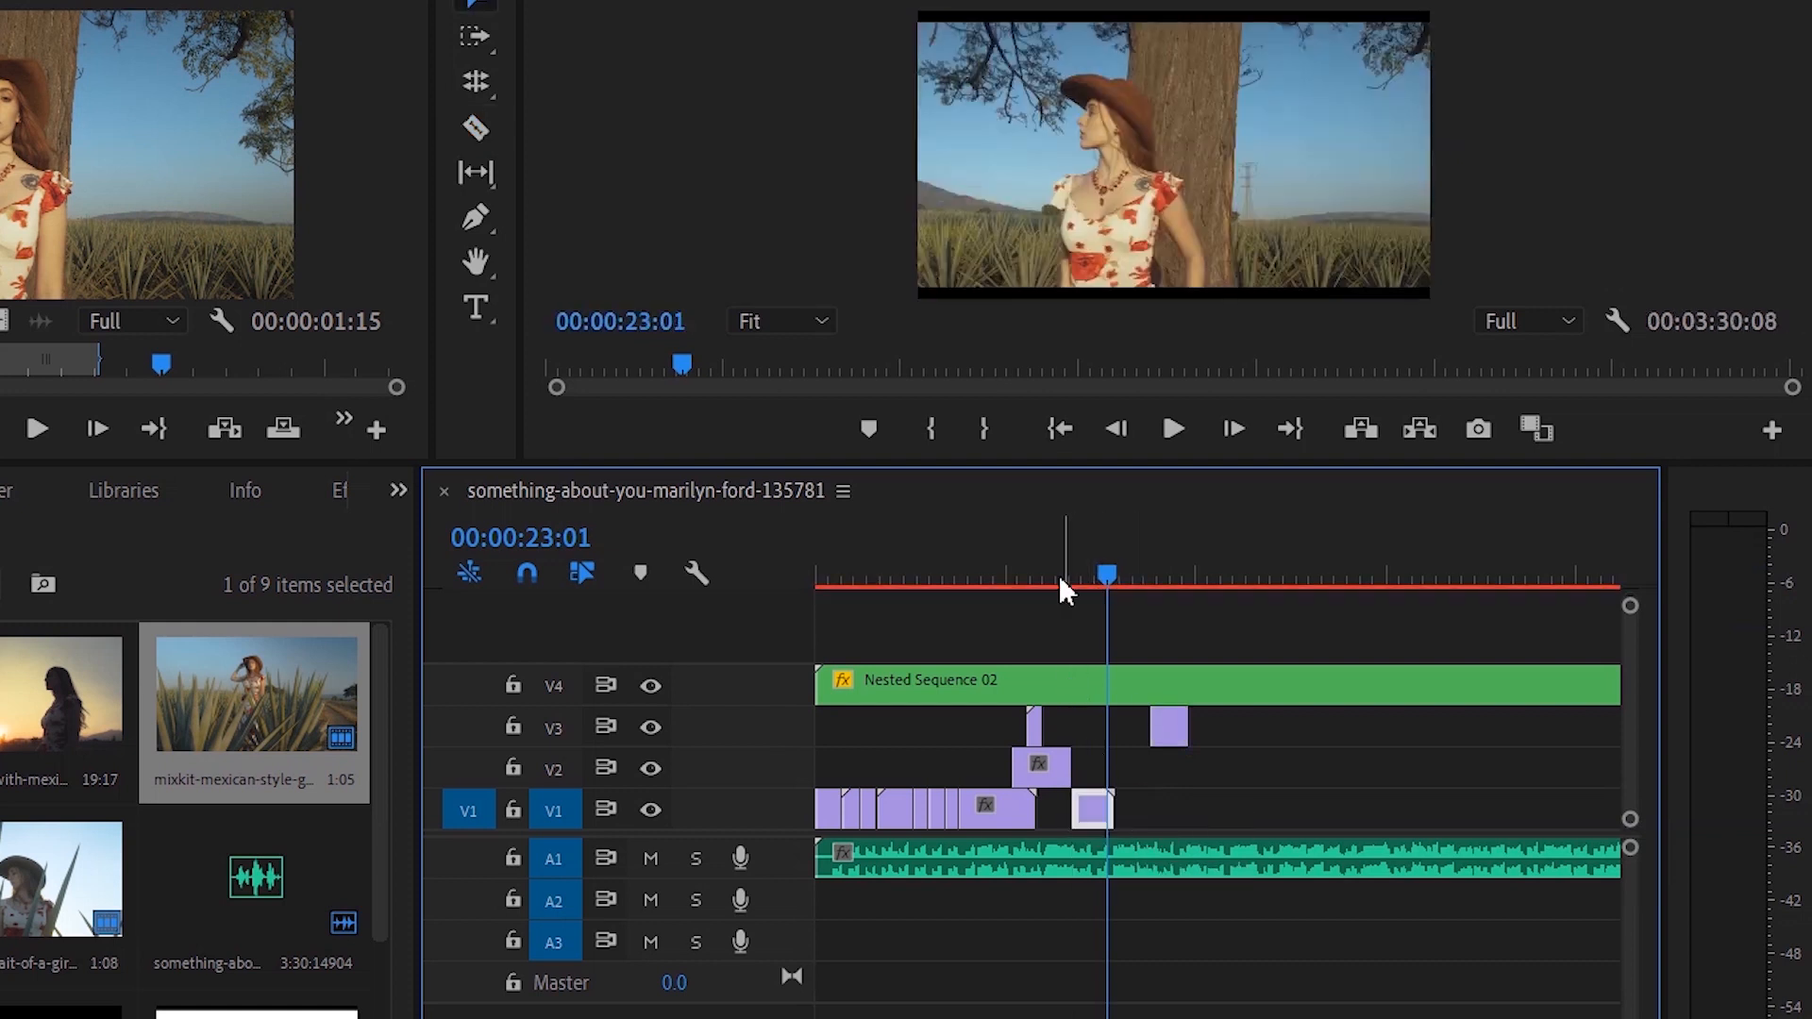
Play the V1 posing clip to 00:00:21:09 and remove it from the timeline
{"action": "left_click", "coordinate": [1060, 573]}
{"action": "key", "text": "space"}
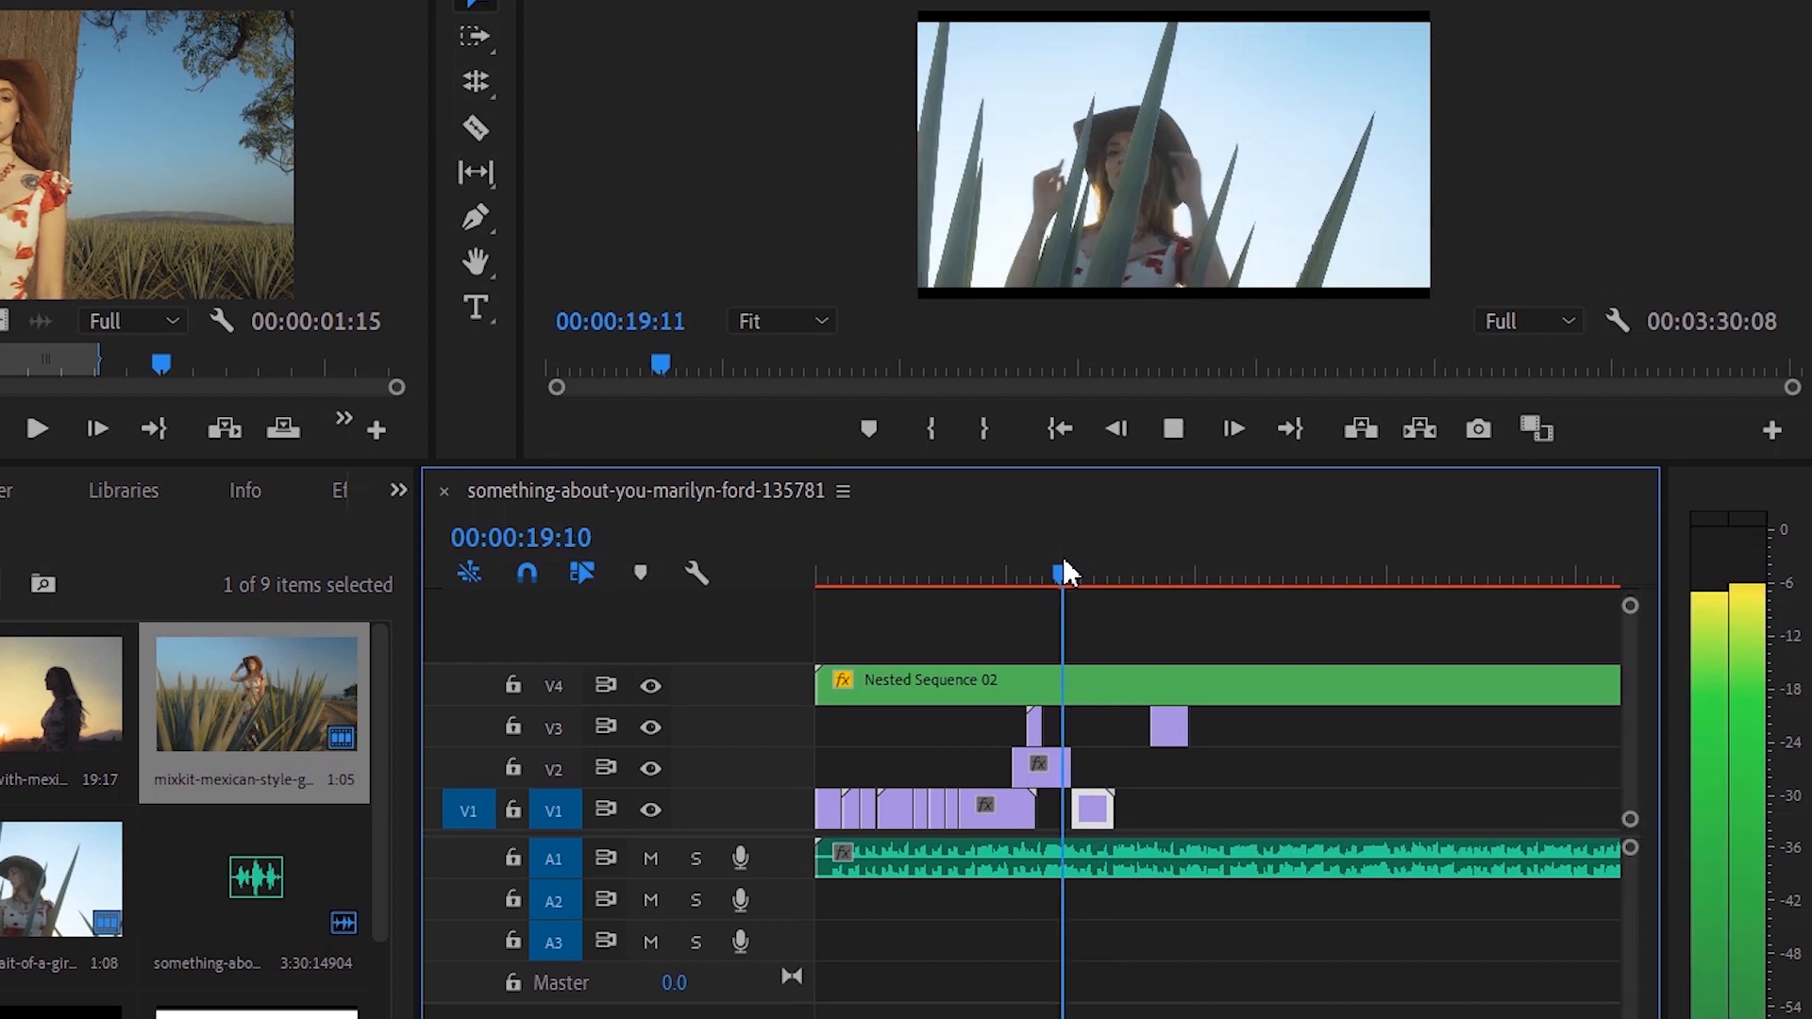
{"action": "key", "text": "space"}
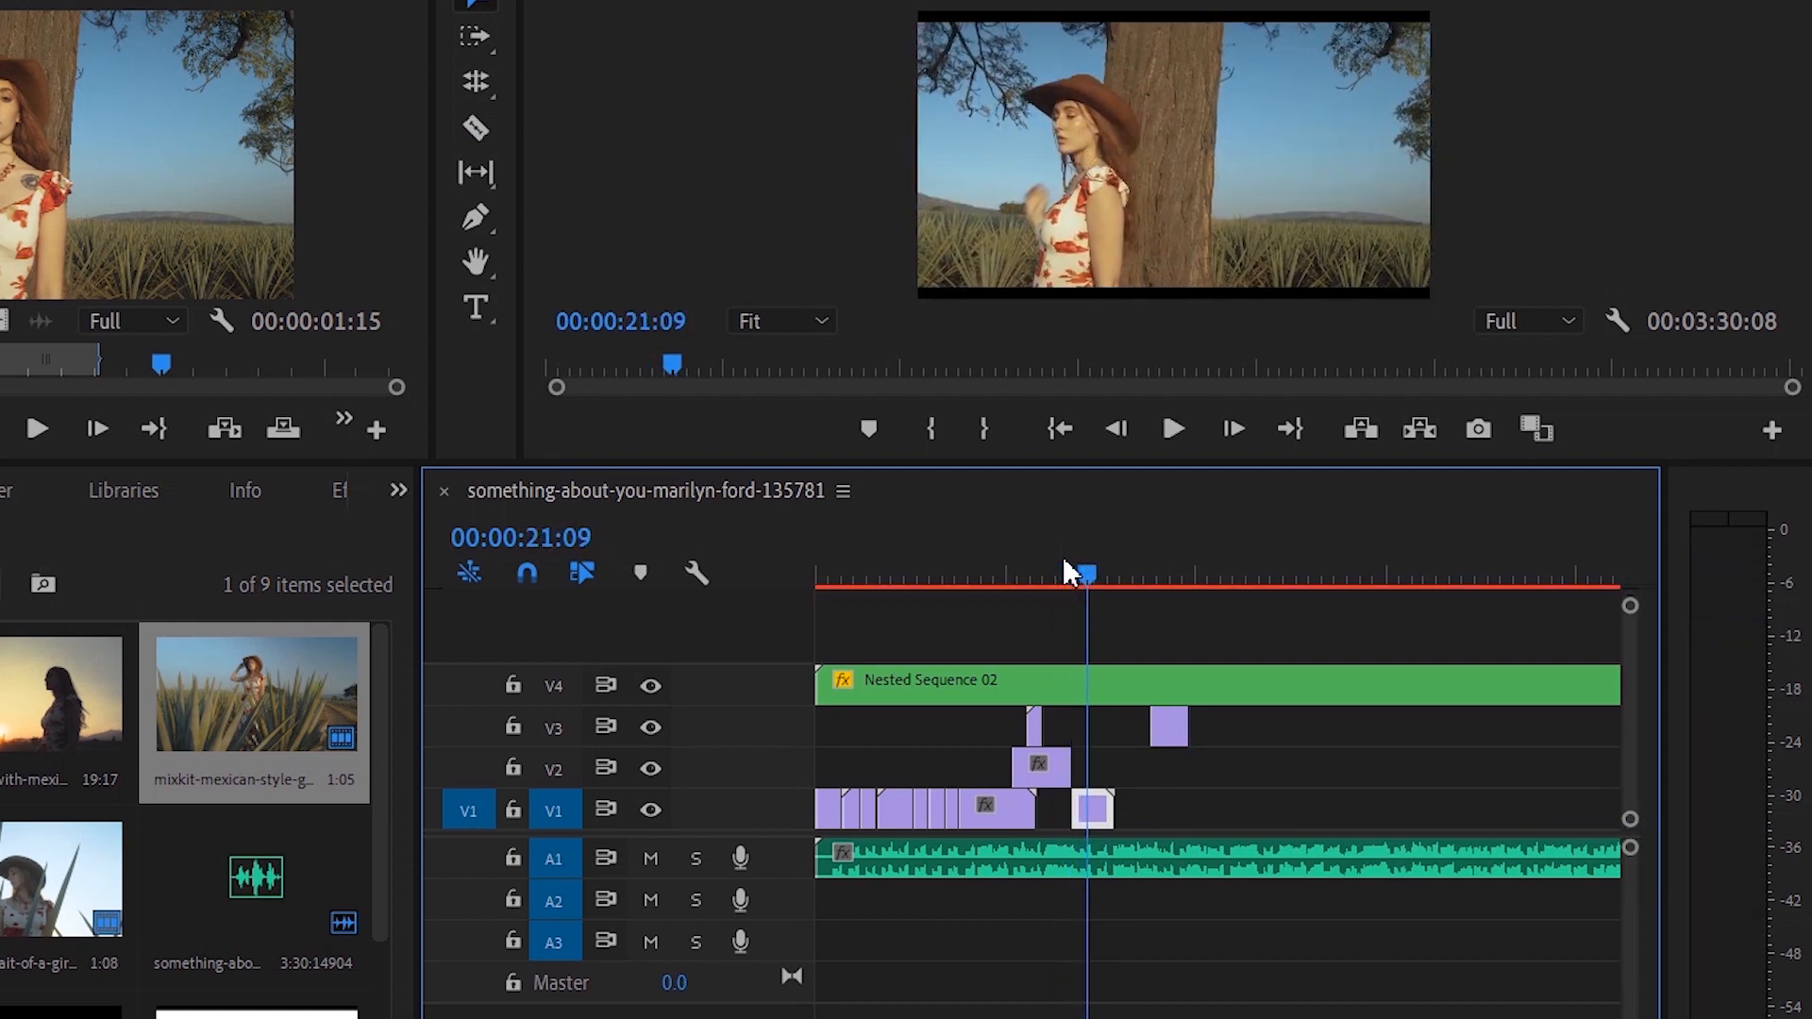
{"action": "mouse_move", "coordinate": [1007, 578]}
{"action": "left_mouse_down"}
{"action": "mouse_move", "coordinate": [978, 568]}
{"action": "mouse_move", "coordinate": [993, 569]}
{"action": "left_mouse_up"}
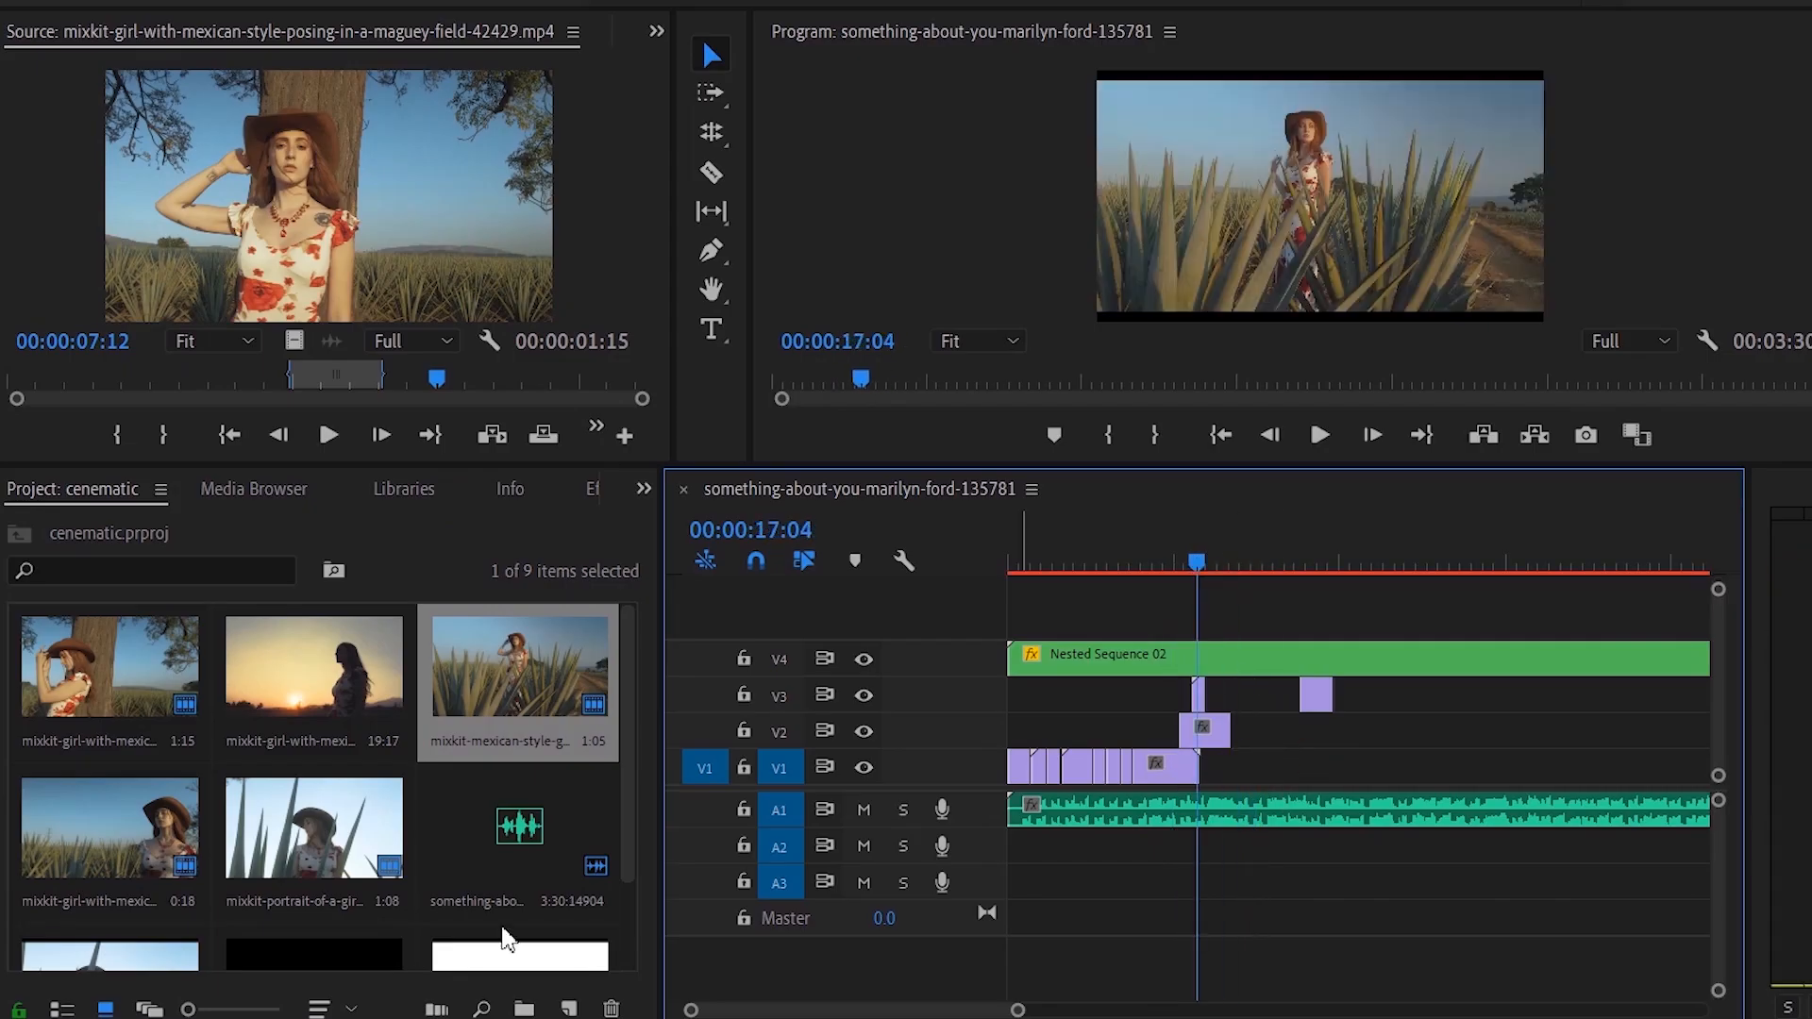
Look through the project footage and open the ranch-at-sunset clip in the Source monitor
{"action": "scroll", "coordinate": [501, 807], "scroll_direction": "down", "scroll_amount": 3}
{"action": "left_click_drag", "start_coordinate": [116, 873], "coordinate": [1142, 787]}
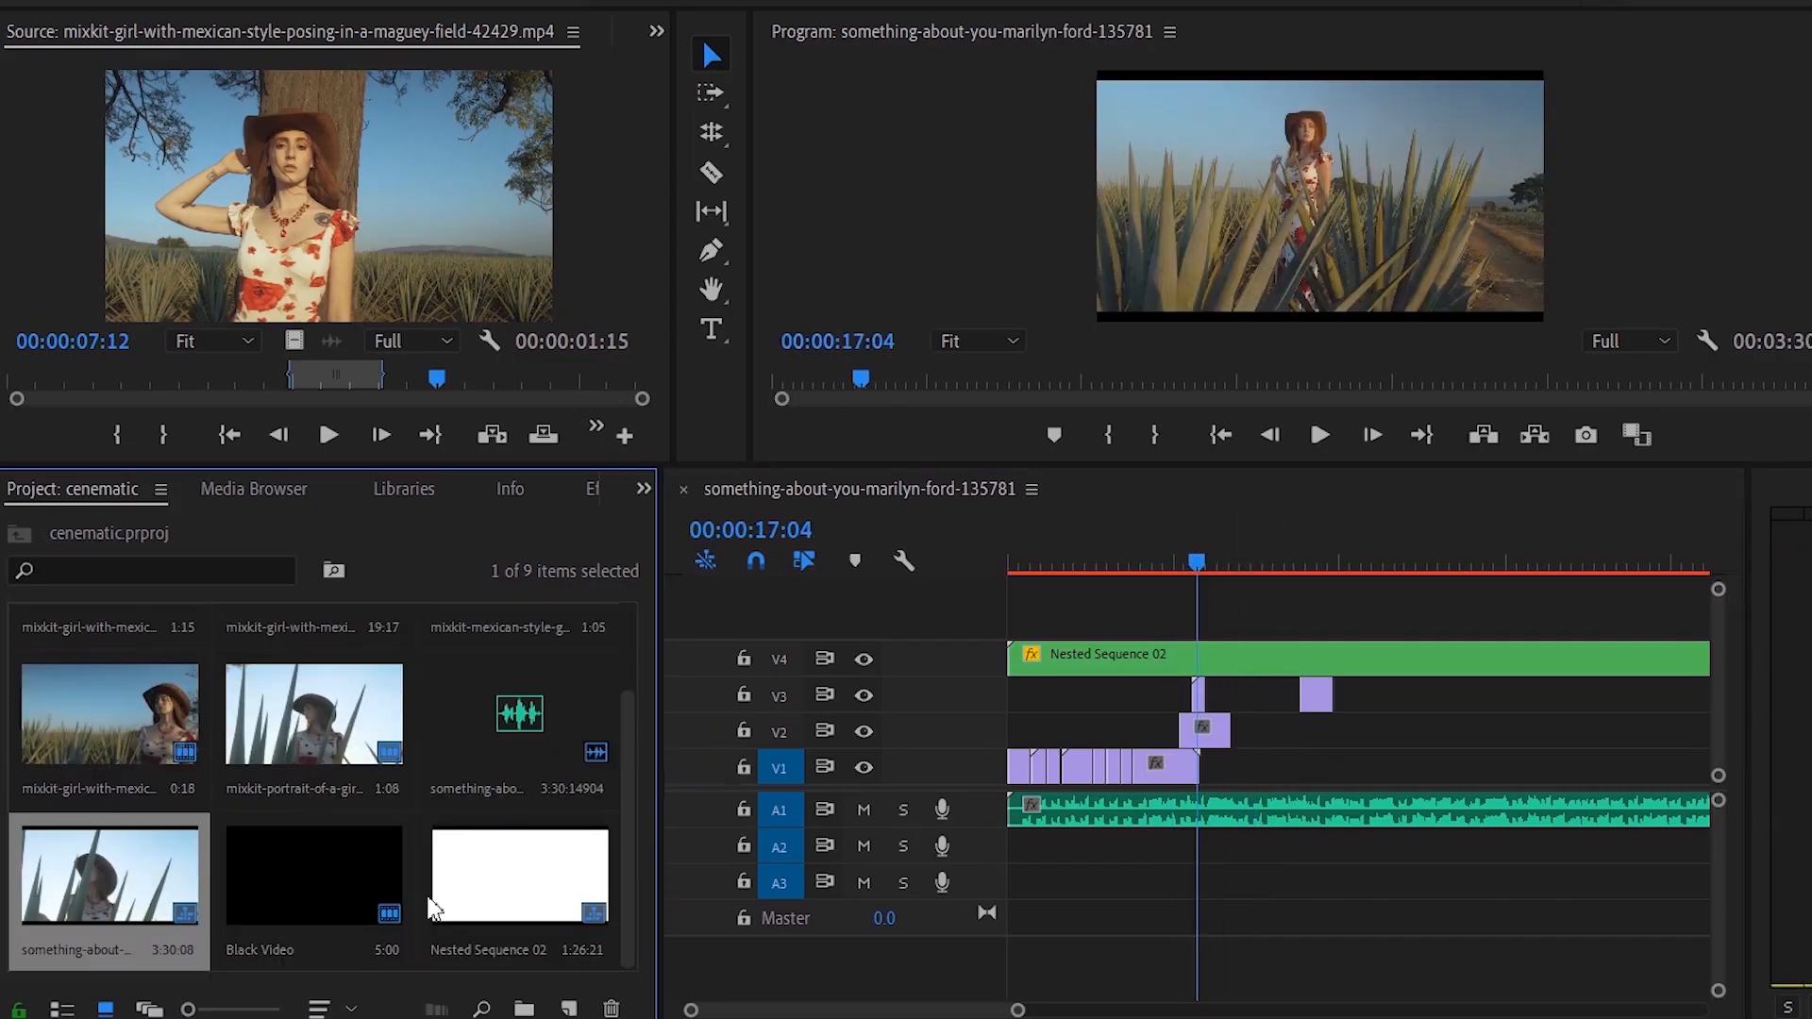
{"action": "scroll", "coordinate": [406, 873], "scroll_direction": "up", "scroll_amount": 3}
{"action": "double_click", "coordinate": [325, 675]}
{"action": "left_click_drag", "start_coordinate": [325, 674], "coordinate": [1242, 766]}
{"action": "left_click", "coordinate": [1249, 572]}
Extend the end of the later V3 piece and move it to start where the V2 portrait clip ends
{"action": "left_click_drag", "start_coordinate": [1363, 567], "coordinate": [1320, 566]}
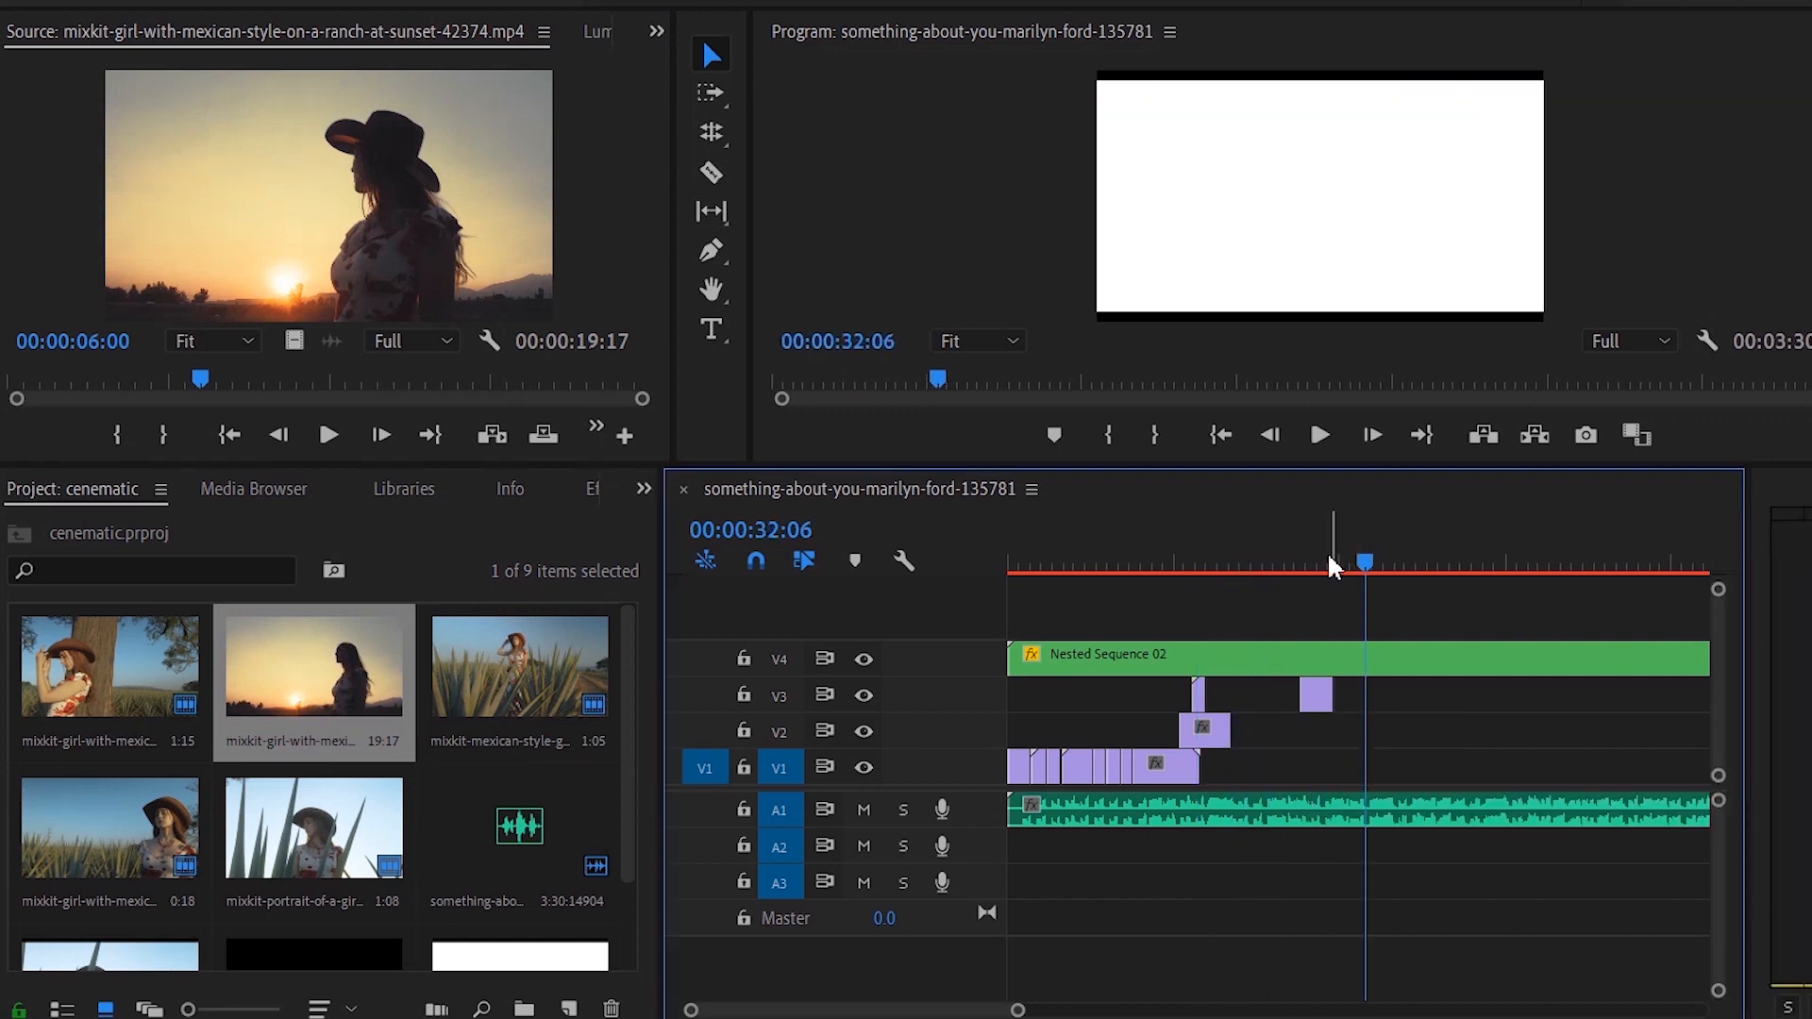
{"action": "left_click_drag", "start_coordinate": [1332, 696], "coordinate": [1388, 695]}
{"action": "left_click_drag", "start_coordinate": [1326, 563], "coordinate": [1321, 559]}
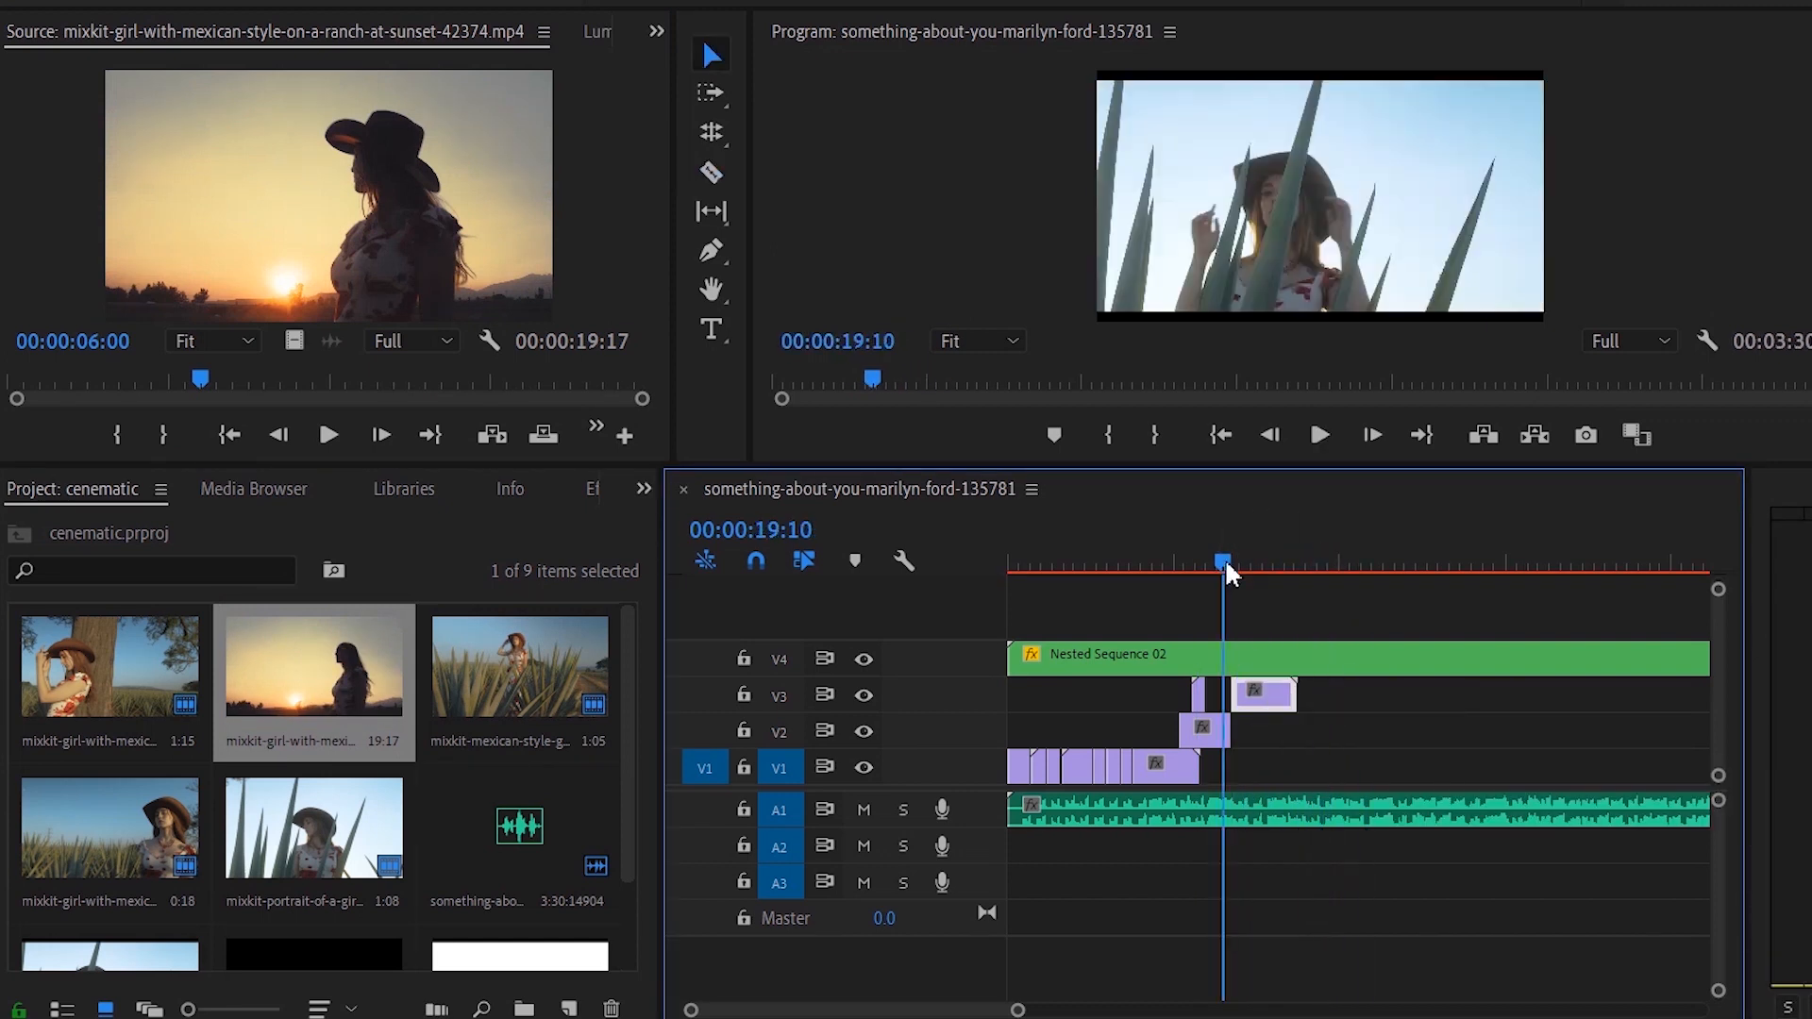
{"action": "left_click_drag", "start_coordinate": [1225, 558], "coordinate": [1227, 571]}
{"action": "key", "text": "space"}
{"action": "key", "text": "space"}
Mark the walking-through-a-ranch clip up to 00:00:01:19 and add its video to the timeline after the V2 portrait clip
{"action": "left_click", "coordinate": [329, 435]}
{"action": "left_click_drag", "start_coordinate": [226, 380], "coordinate": [124, 379]}
{"action": "double_click", "coordinate": [99, 824]}
{"action": "key", "text": "i"}
{"action": "key", "text": "o"}
{"action": "left_click_drag", "start_coordinate": [294, 341], "coordinate": [1294, 731]}
{"action": "key", "text": "space"}
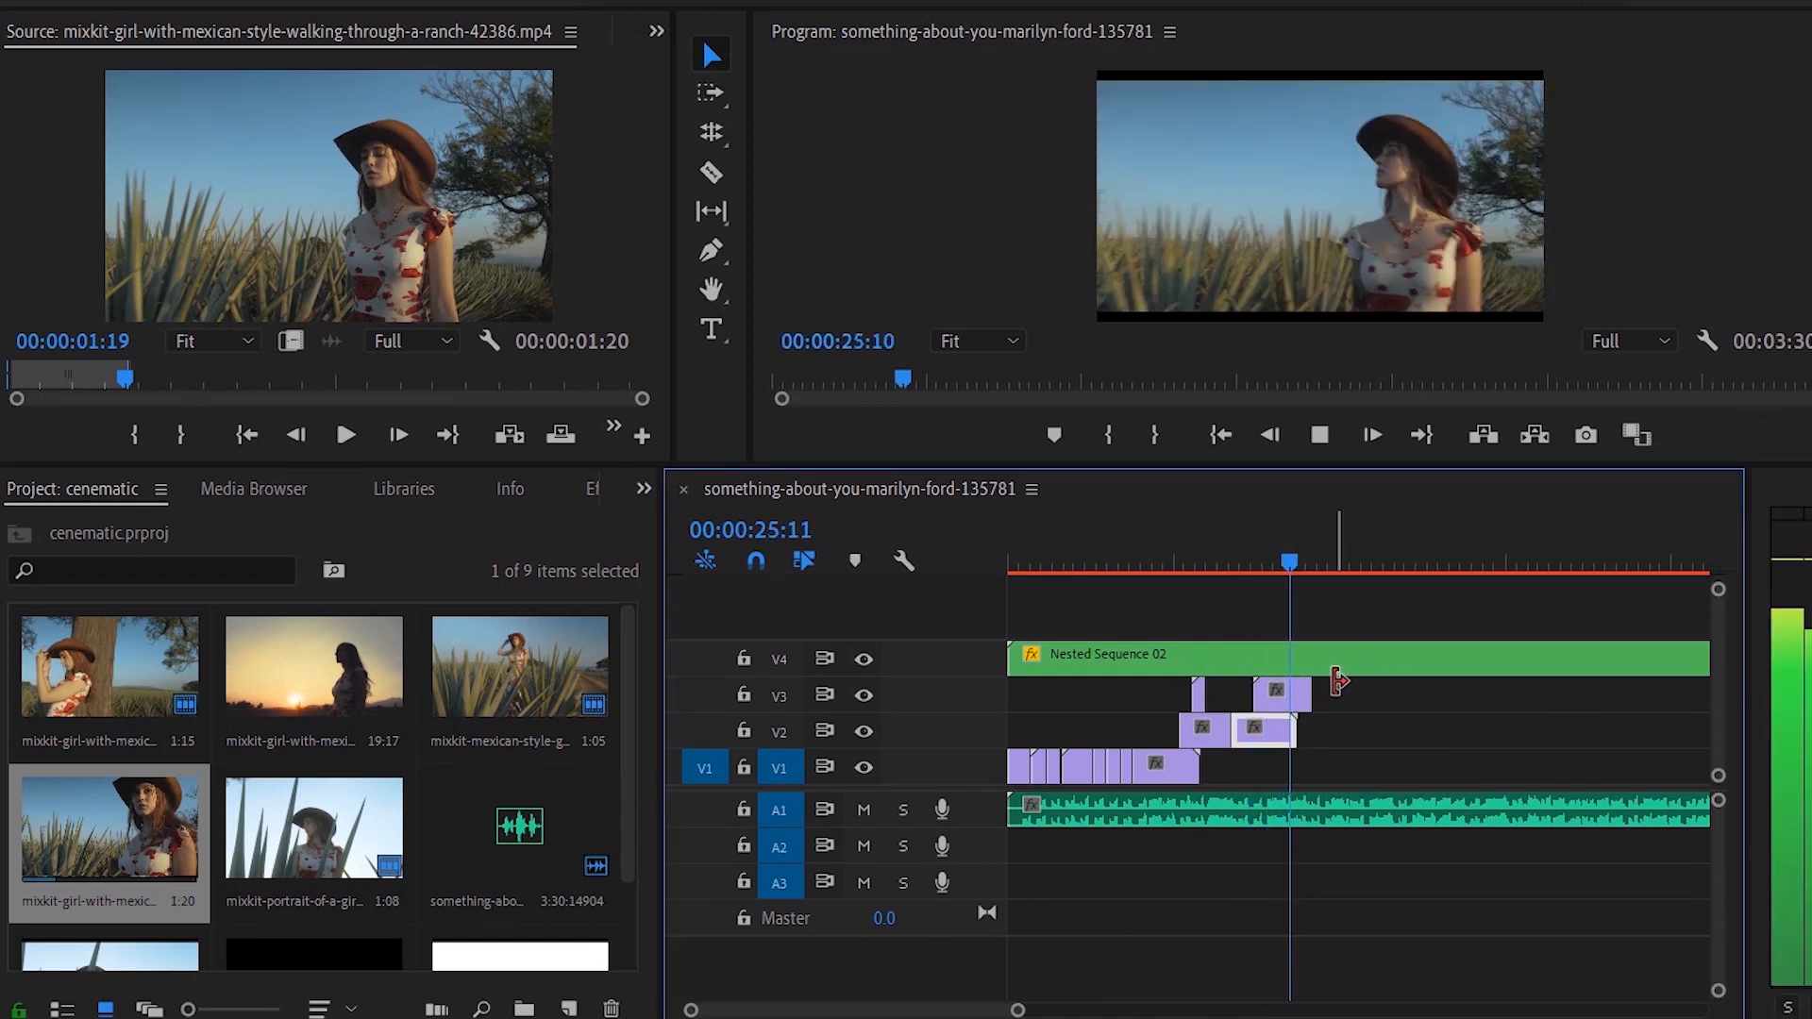
Mark the sunny-maguey-field portrait clip from 00:00:10:04 to its end and add that section after the last V3 clip
{"action": "left_click", "coordinate": [1305, 563]}
{"action": "double_click", "coordinate": [314, 827]}
{"action": "left_click_drag", "start_coordinate": [43, 389], "coordinate": [576, 378]}
{"action": "left_click_drag", "start_coordinate": [1305, 725], "coordinate": [1314, 698]}
{"action": "key", "text": "space"}
Play the edit from 00:00:14:23 and shift the last V3 clips to start at the end of the V2 clips
{"action": "left_click", "coordinate": [1170, 566]}
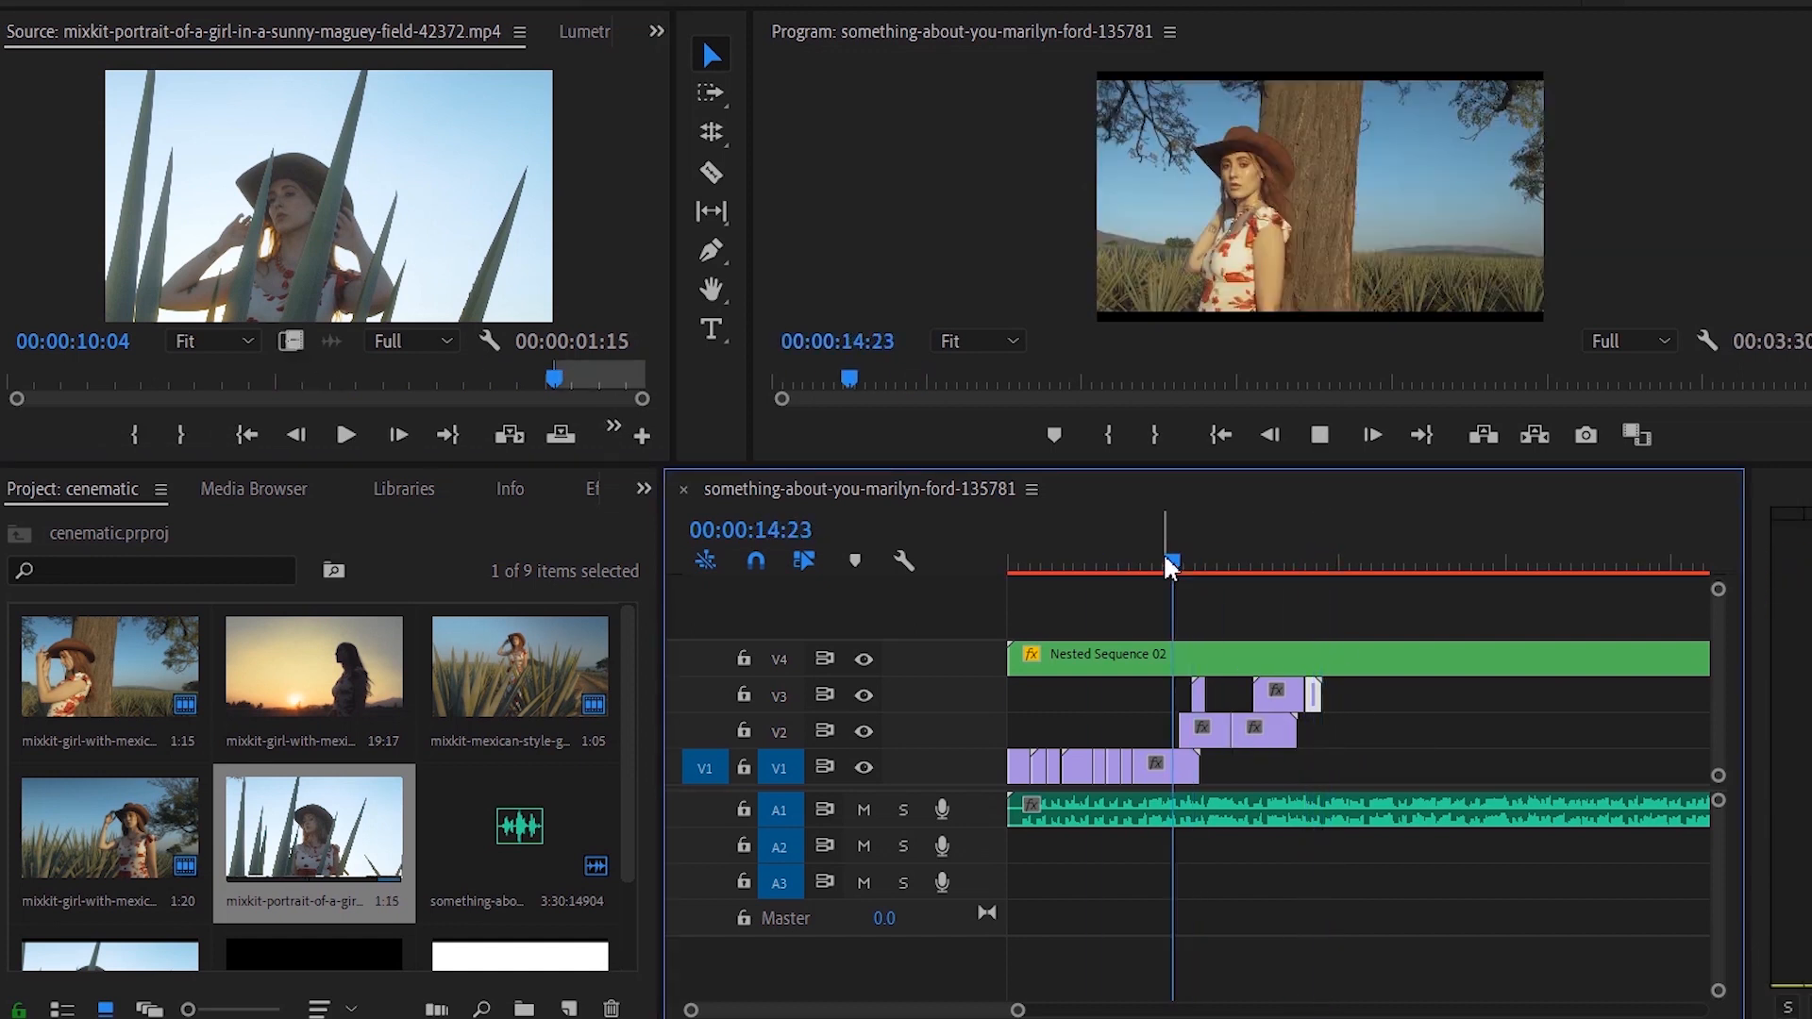
{"action": "left_click", "coordinate": [1282, 734]}
{"action": "key", "text": "space"}
{"action": "key", "text": "space"}
{"action": "left_click_drag", "start_coordinate": [1357, 695], "coordinate": [1297, 699]}
{"action": "left_click_drag", "start_coordinate": [1298, 696], "coordinate": [1388, 700]}
{"action": "key", "text": "space"}
Play short passages around the last V2 and V3 clips to check the cuts against the music
{"action": "left_click", "coordinate": [1291, 562]}
{"action": "key", "text": "space"}
{"action": "key", "text": "space"}
{"action": "left_click", "coordinate": [1289, 562]}
{"action": "key", "text": "space"}
{"action": "key", "text": "space"}
{"action": "left_click", "coordinate": [1356, 558]}
{"action": "key", "text": "space"}
{"action": "key", "text": "space"}
Add the ranch-at-sunset clip to V2 at the end of the V3 clips and cut it at 00:00:41:10
{"action": "left_click_drag", "start_coordinate": [321, 684], "coordinate": [1401, 734]}
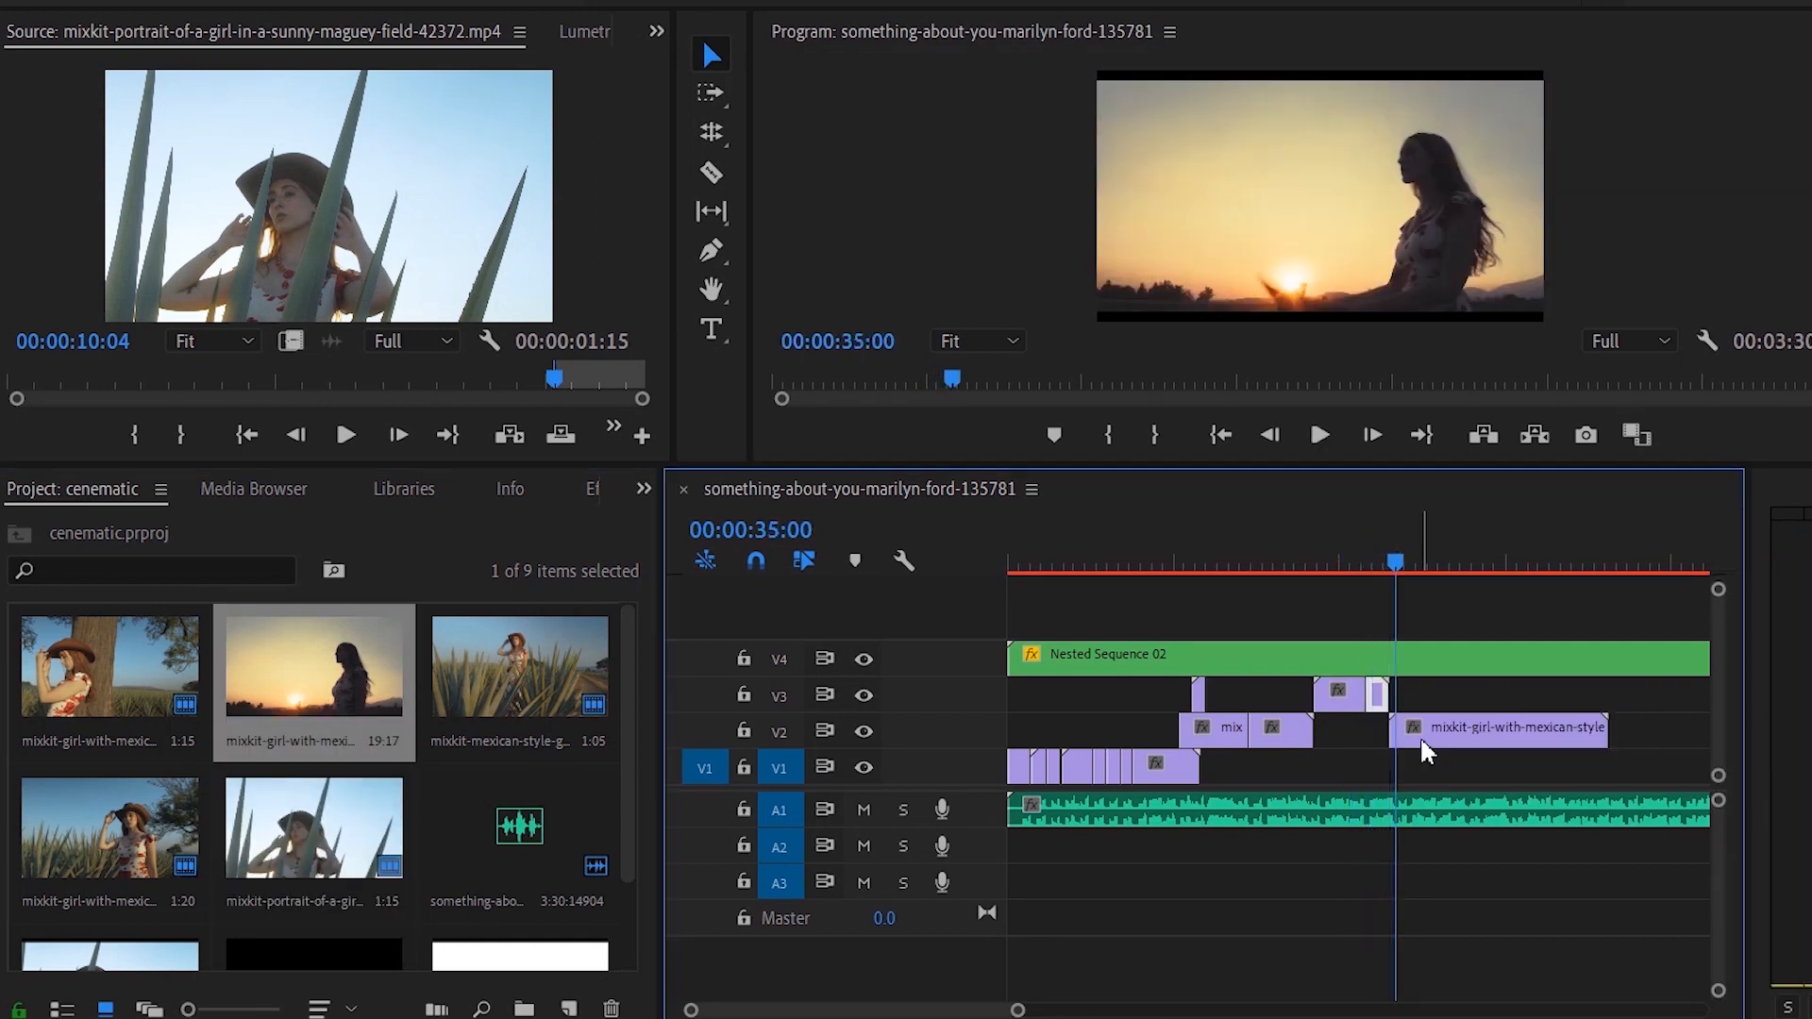
{"action": "key", "text": "space"}
{"action": "left_click", "coordinate": [1466, 566]}
{"action": "key", "text": "c"}
{"action": "left_click", "coordinate": [1465, 734]}
Delete the first piece of the sunset clip and move the rest back to the end of the V3 clips
{"action": "key", "text": "v"}
{"action": "left_click", "coordinate": [1439, 736]}
{"action": "key", "text": "Delete"}
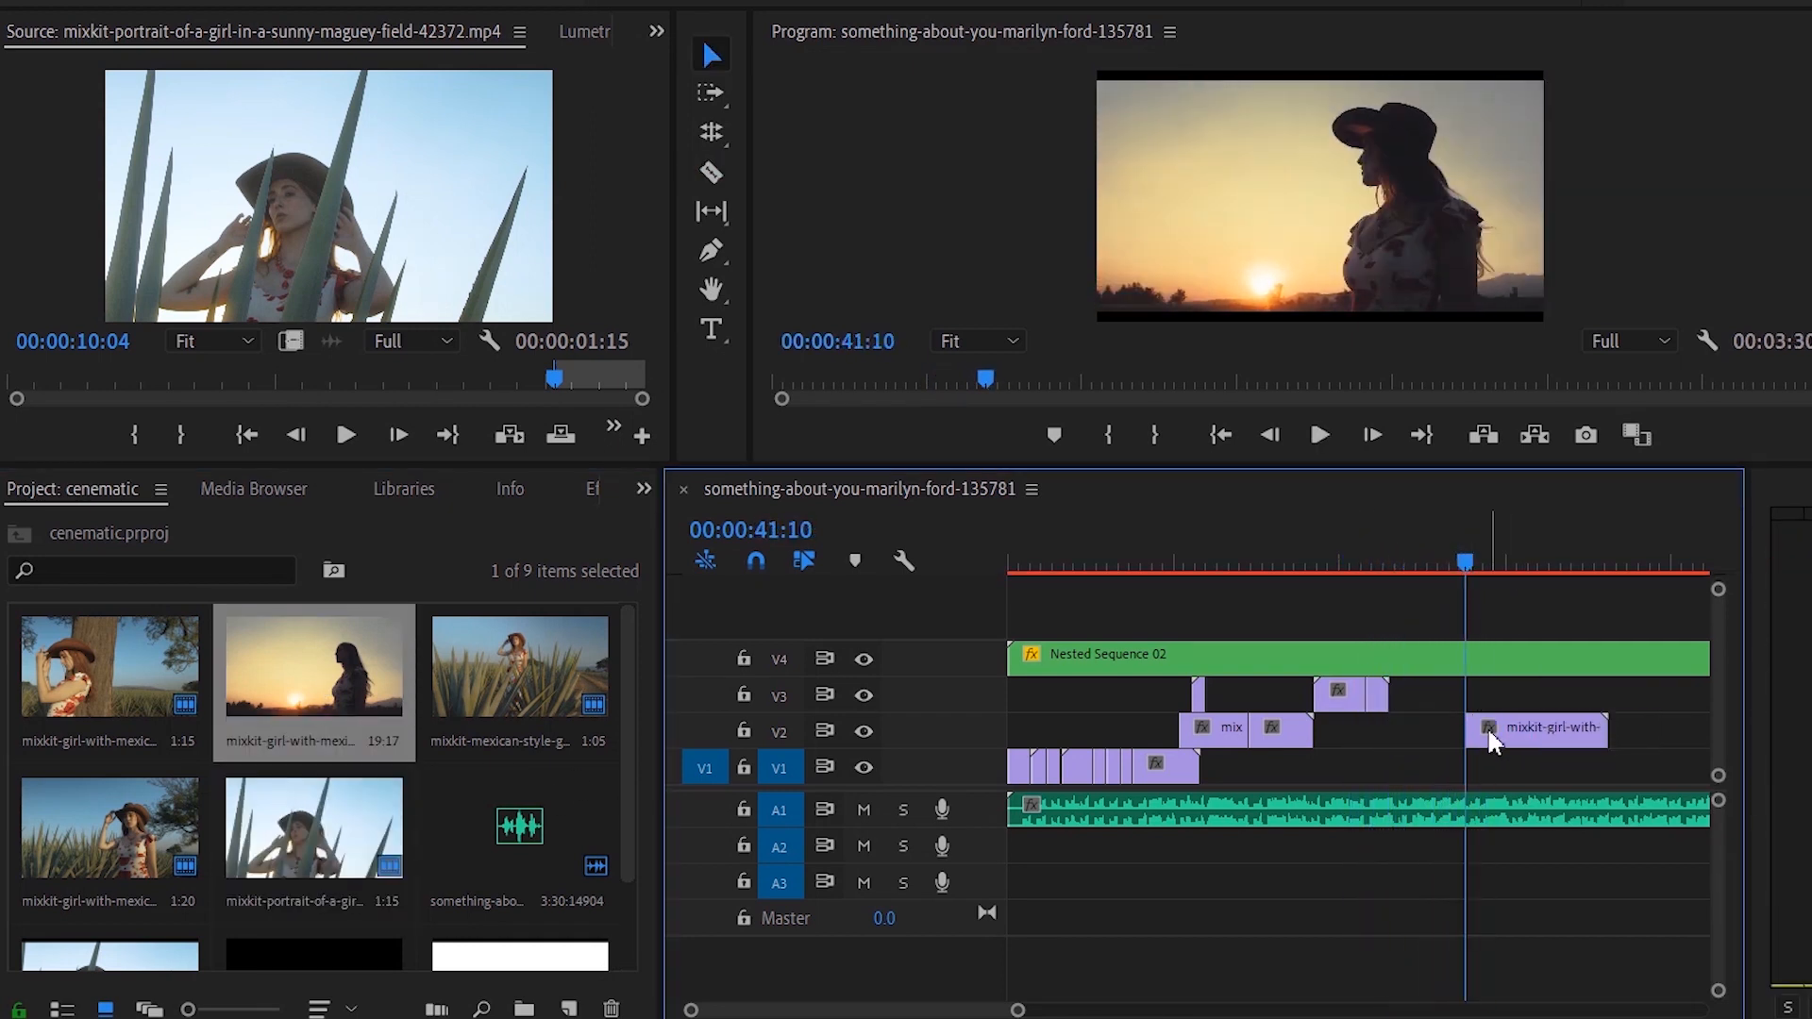
{"action": "left_click_drag", "start_coordinate": [1489, 736], "coordinate": [1413, 736]}
{"action": "left_click", "coordinate": [1395, 561]}
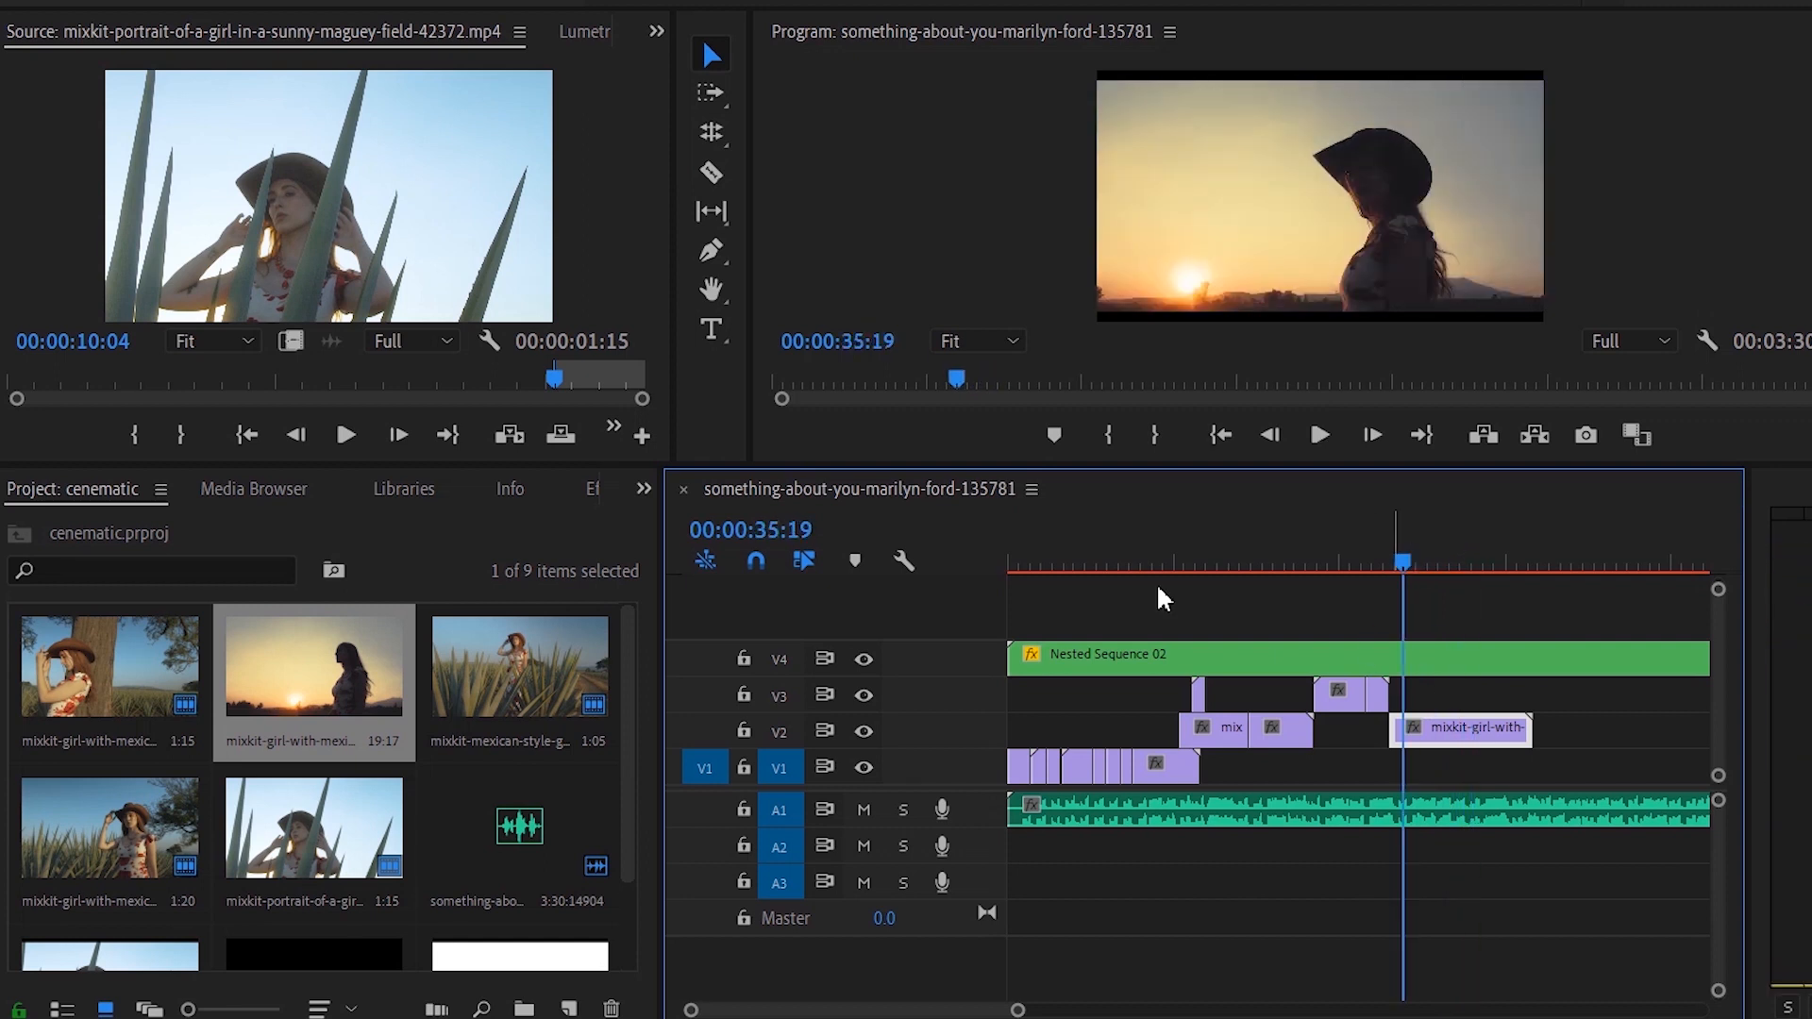
Review the source footage for another usable shot and play the edit from the first V2 clip to the sunset clip
{"action": "scroll", "coordinate": [313, 783], "scroll_direction": "down", "scroll_amount": 3}
{"action": "double_click", "coordinate": [110, 878]}
{"action": "left_click_drag", "start_coordinate": [227, 379], "coordinate": [603, 379]}
{"action": "key", "text": "space"}
{"action": "key", "text": "space"}
{"action": "scroll", "coordinate": [257, 784], "scroll_direction": "up", "scroll_amount": 3}
{"action": "double_click", "coordinate": [519, 675]}
{"action": "double_click", "coordinate": [110, 672]}
{"action": "left_click_drag", "start_coordinate": [85, 378], "coordinate": [618, 368]}
{"action": "left_click", "coordinate": [1179, 629]}
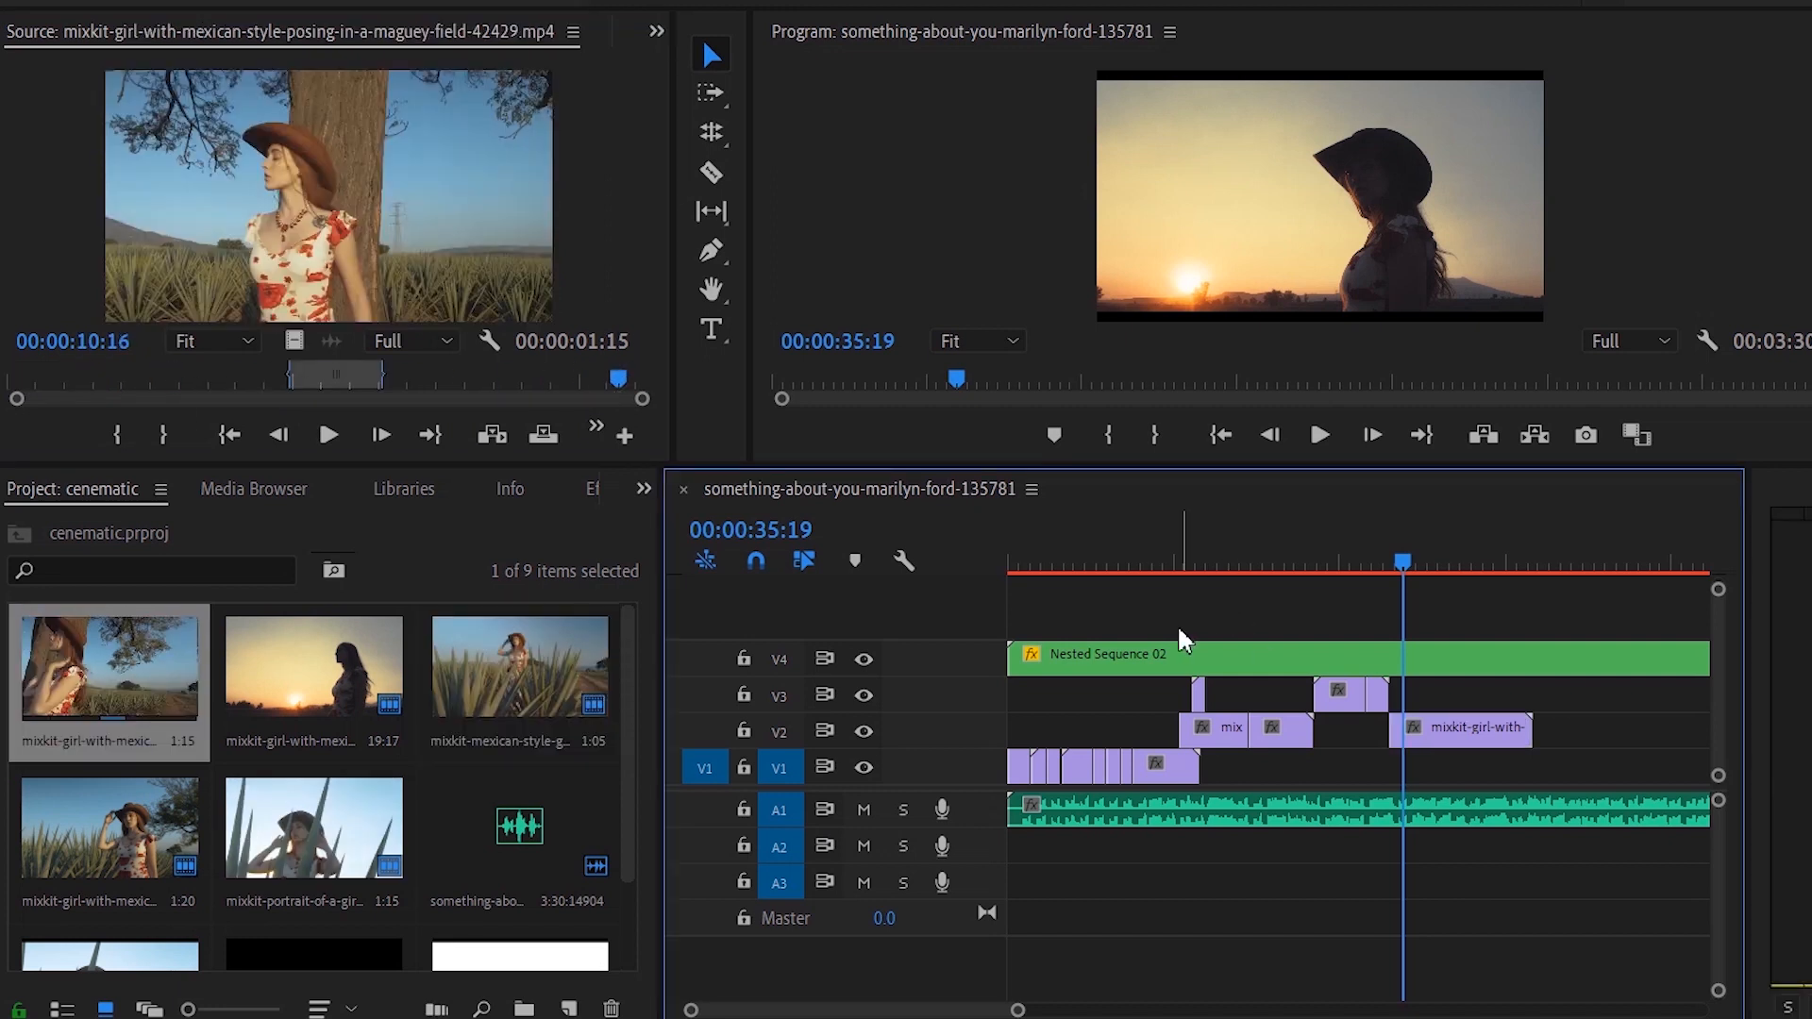
{"action": "left_click_drag", "start_coordinate": [1182, 563], "coordinate": [1176, 564]}
{"action": "key", "text": "space"}
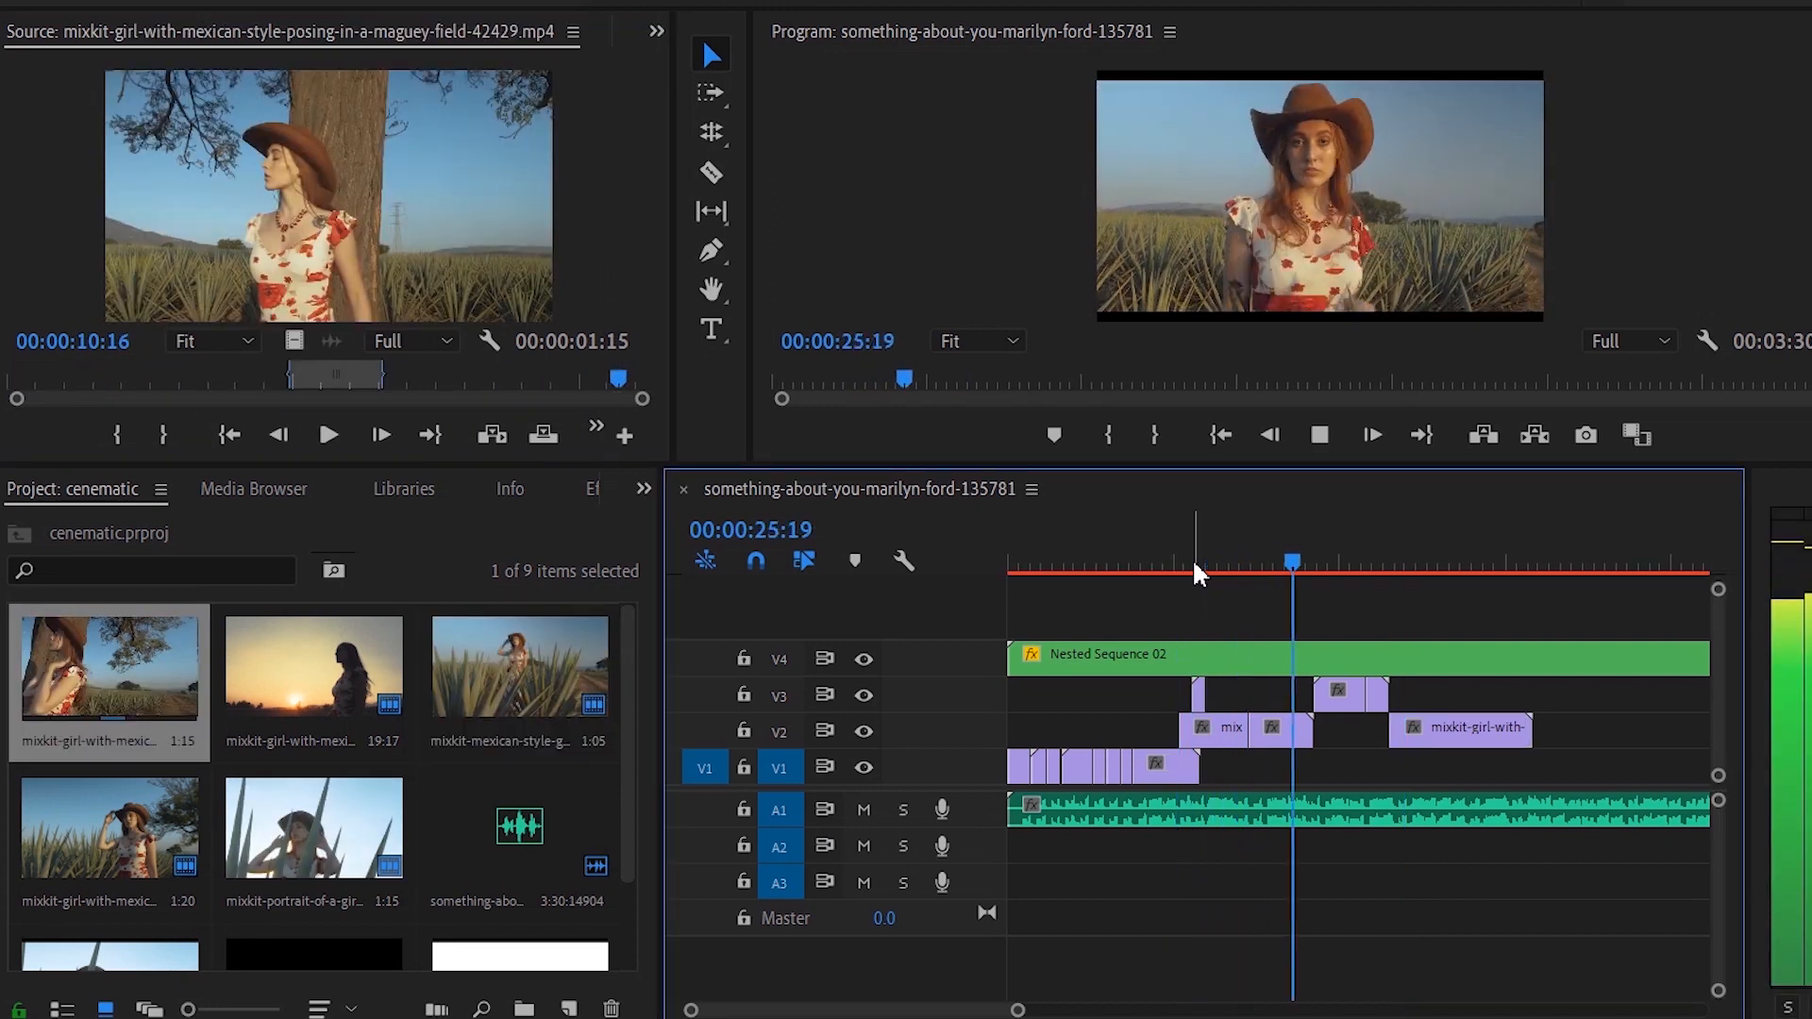
{"action": "key", "text": "space"}
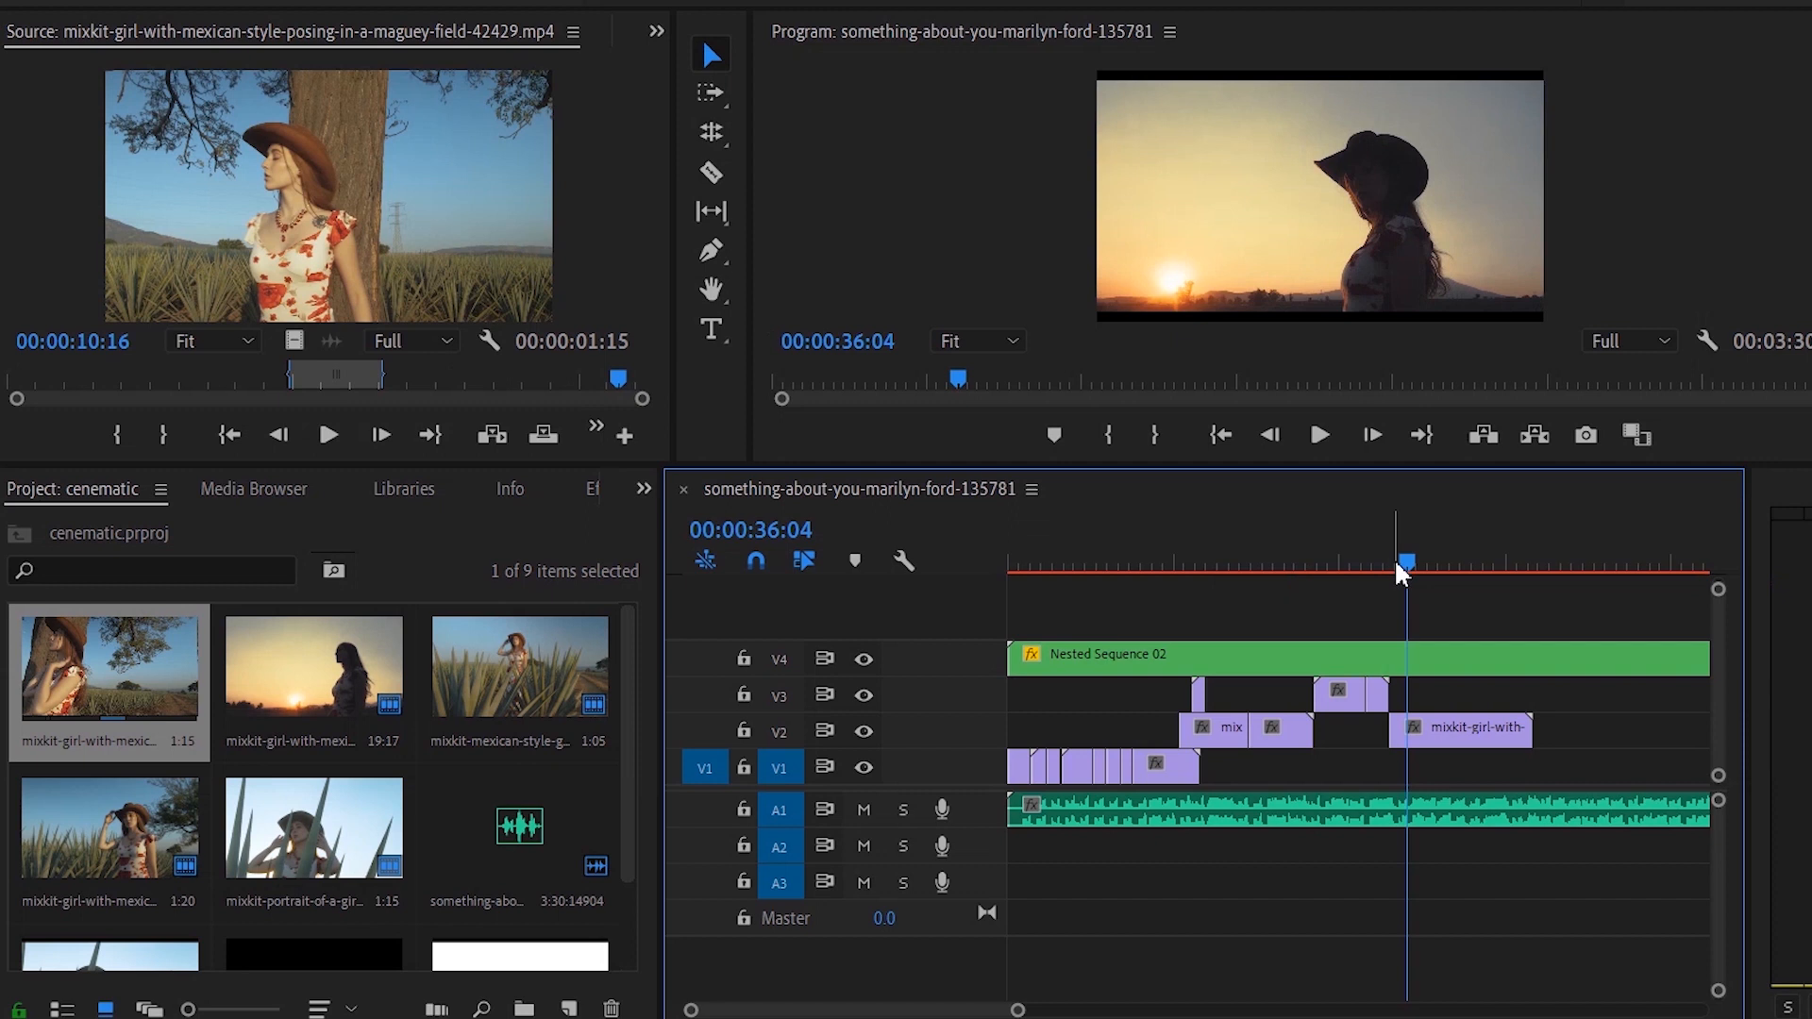
Mark the posing-in-a-maguey-field clip from 00:00:07:14 and add its video at the V2 sunset clip
{"action": "left_click_drag", "start_coordinate": [1373, 558], "coordinate": [1458, 564]}
{"action": "left_click_drag", "start_coordinate": [618, 377], "coordinate": [460, 401]}
{"action": "key", "text": "c"}
{"action": "key", "text": "i"}
{"action": "left_click_drag", "start_coordinate": [294, 340], "coordinate": [1526, 736]}
Cut the V2 sunset clip near its middle and play the passage around the cut
{"action": "left_click", "coordinate": [1458, 735]}
{"action": "key", "text": "v"}
{"action": "key", "text": "space"}
{"action": "left_click_drag", "start_coordinate": [1515, 564], "coordinate": [1429, 573]}
{"action": "key", "text": "space"}
{"action": "key", "text": "space"}
Delete the added posing clip and move the second sunset piece back against the first one
{"action": "scroll", "coordinate": [354, 805], "scroll_direction": "down", "scroll_amount": 3}
{"action": "scroll", "coordinate": [355, 806], "scroll_direction": "up", "scroll_amount": 3}
{"action": "left_click", "coordinate": [1484, 696]}
{"action": "key", "text": "Delete"}
{"action": "left_click_drag", "start_coordinate": [1544, 732], "coordinate": [1505, 732]}
Cut Nested Sequence 02 and the music at the end of the last clip, 00:00:47:01, and delete the remainders
{"action": "left_click_drag", "start_coordinate": [1497, 564], "coordinate": [1530, 572]}
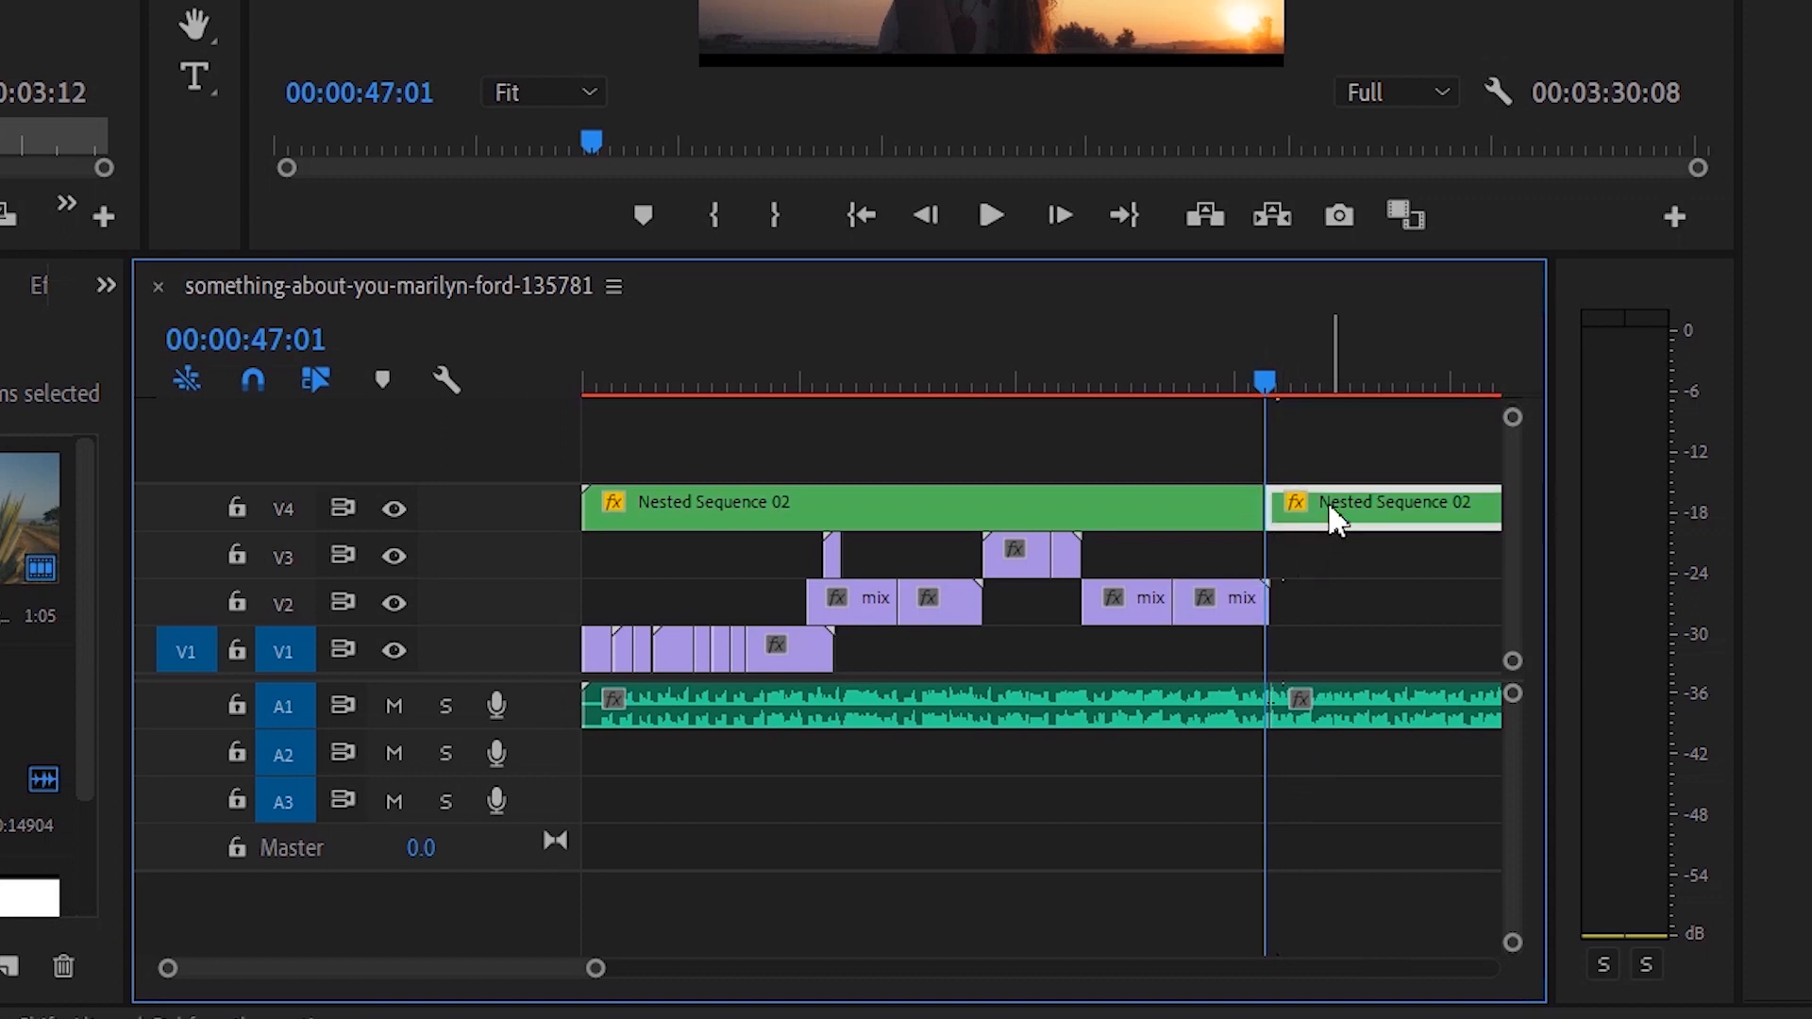
{"action": "key", "text": "Delete"}
{"action": "left_click", "coordinate": [1312, 703]}
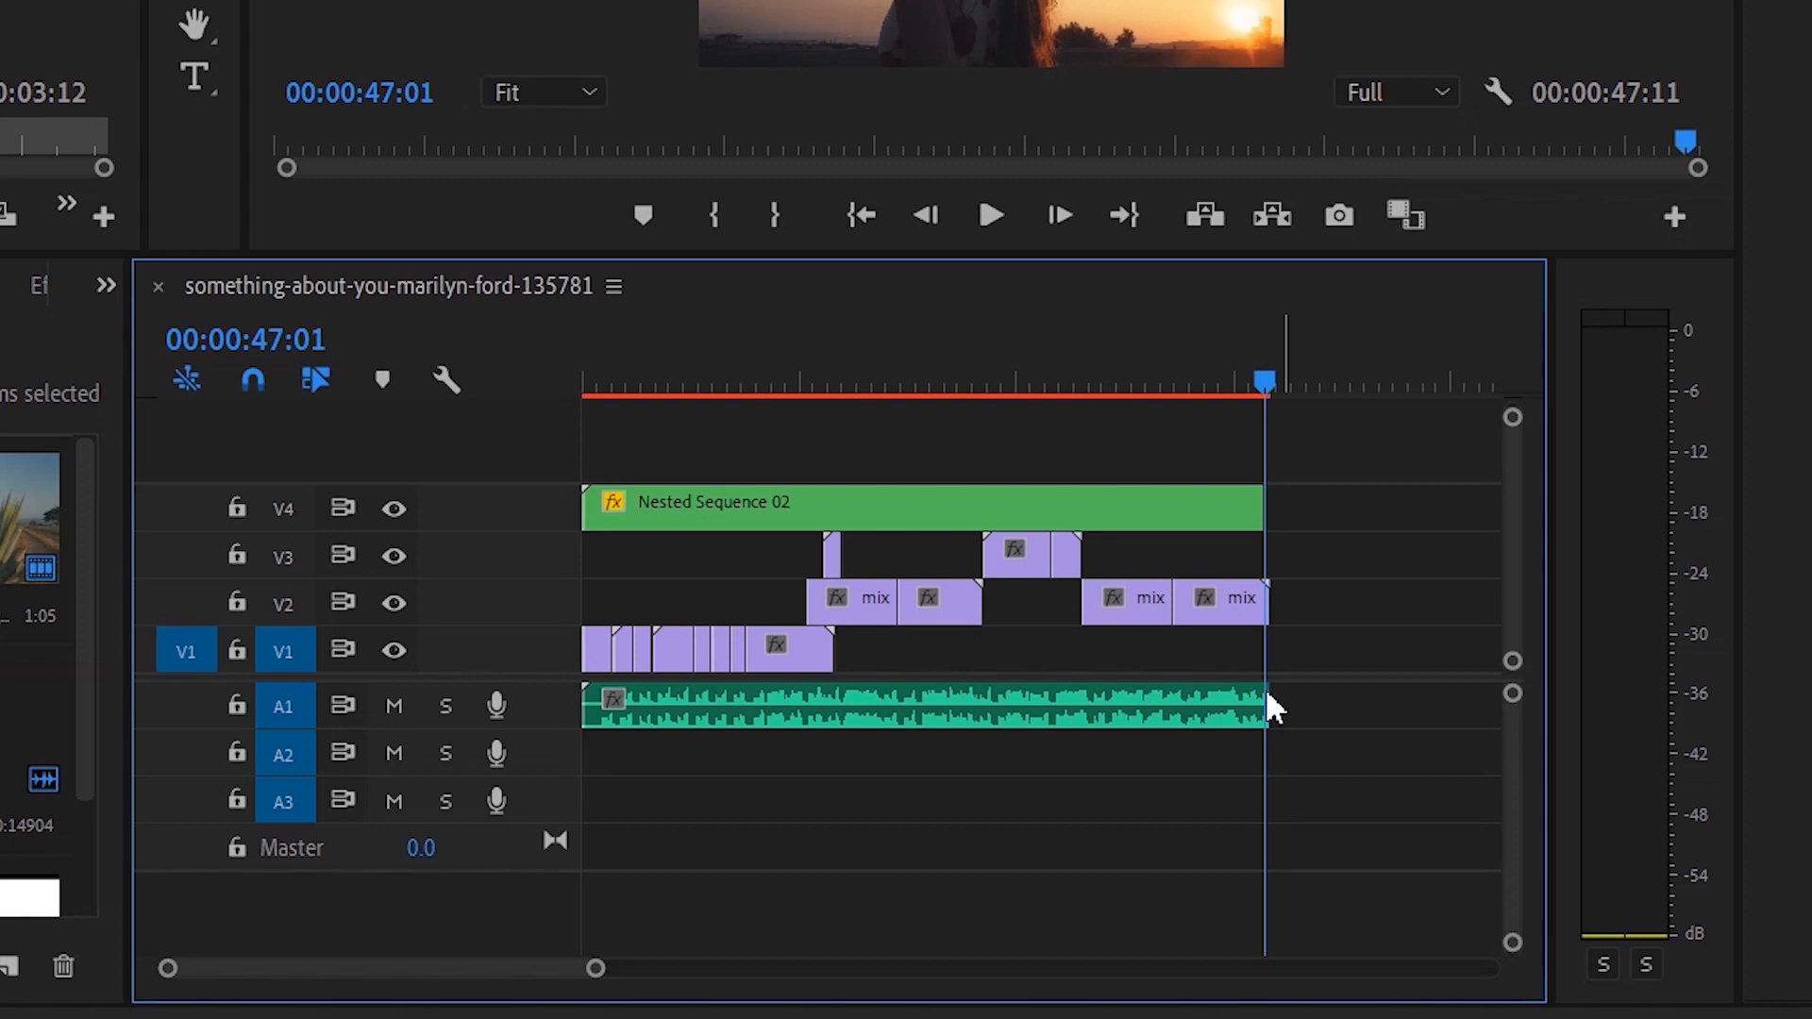
Apply default transitions to the ends of the music and the last V2 clip, and play the edit from the start
{"action": "right_click", "coordinate": [1269, 703]}
{"action": "left_click", "coordinate": [1365, 926]}
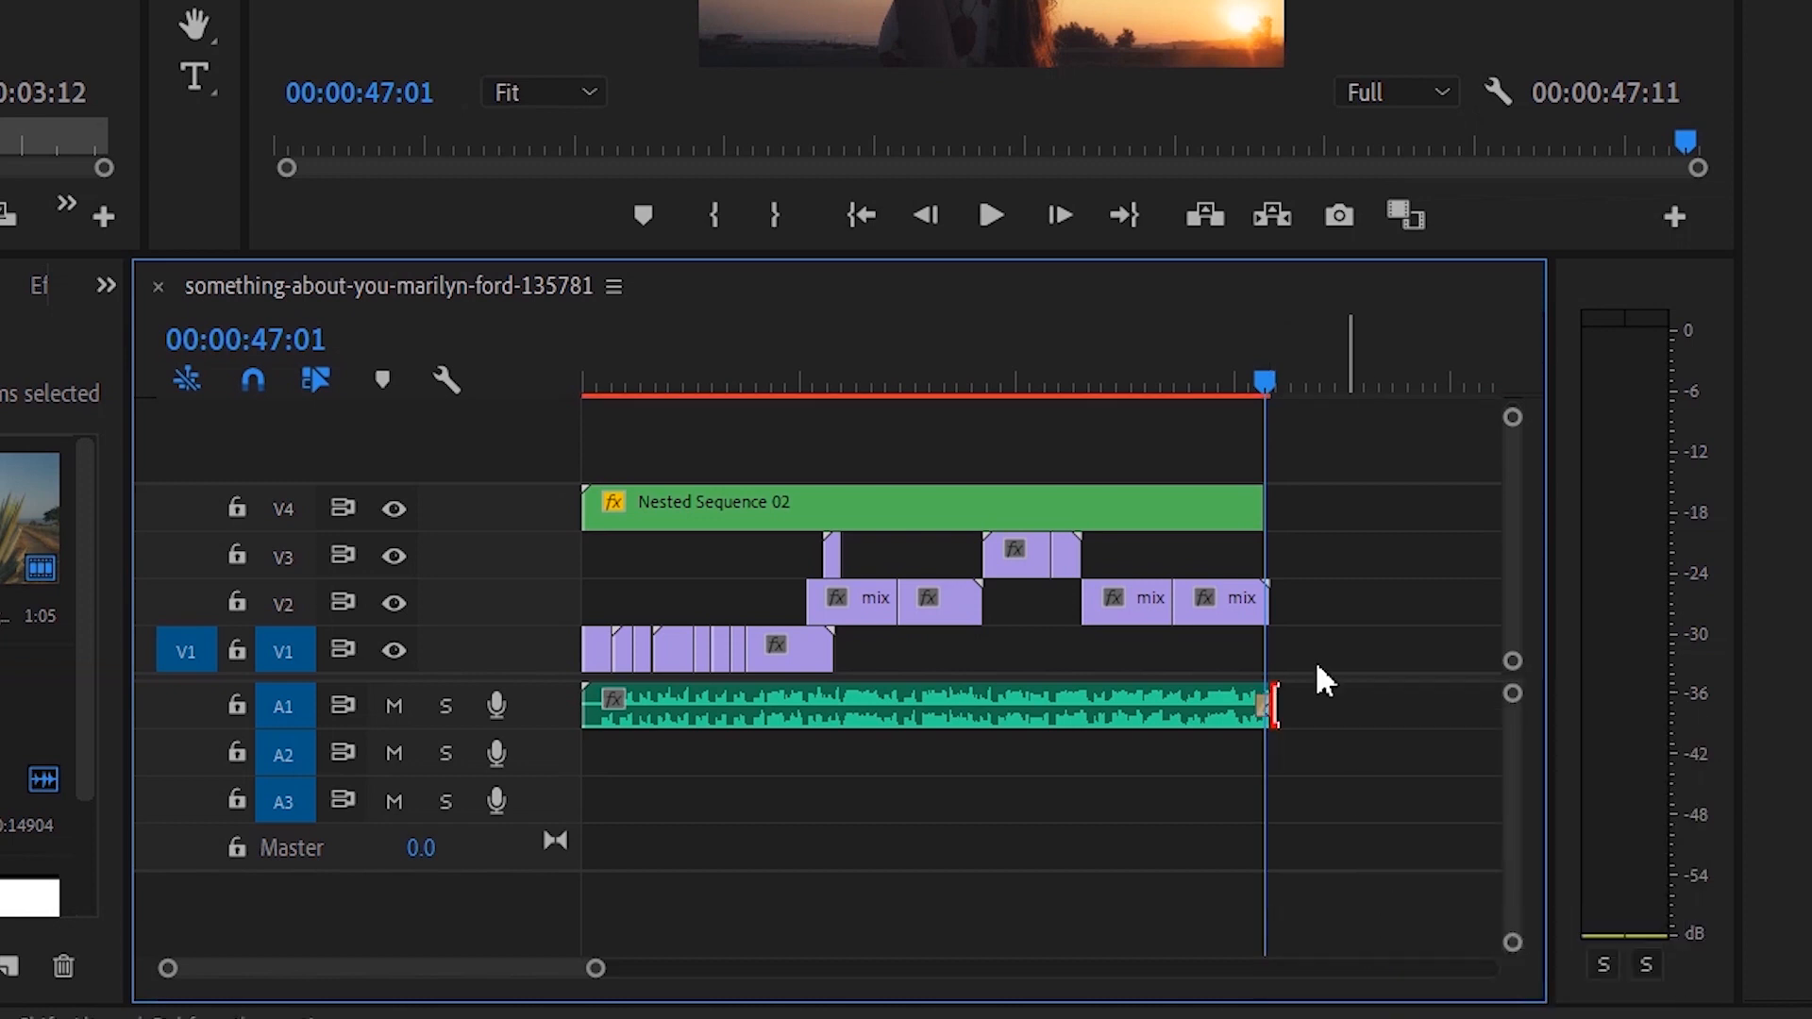
{"action": "right_click", "coordinate": [1261, 595]}
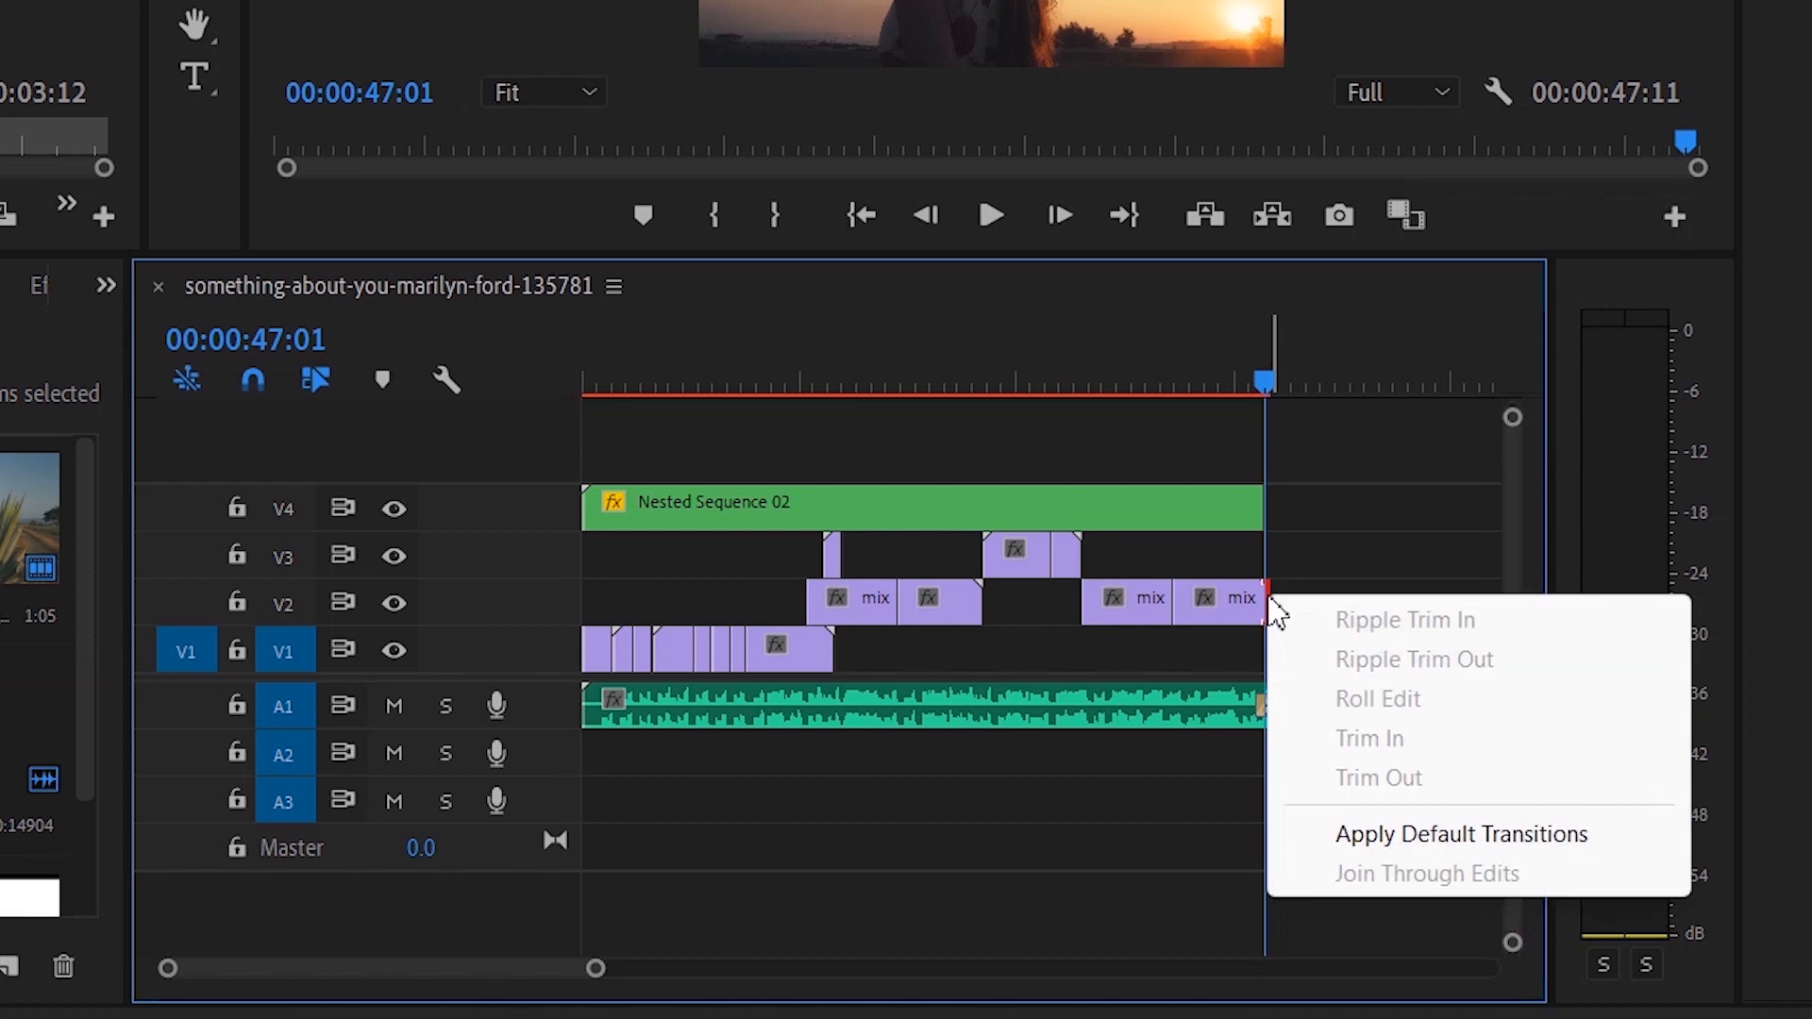
{"action": "left_click", "coordinate": [1364, 834]}
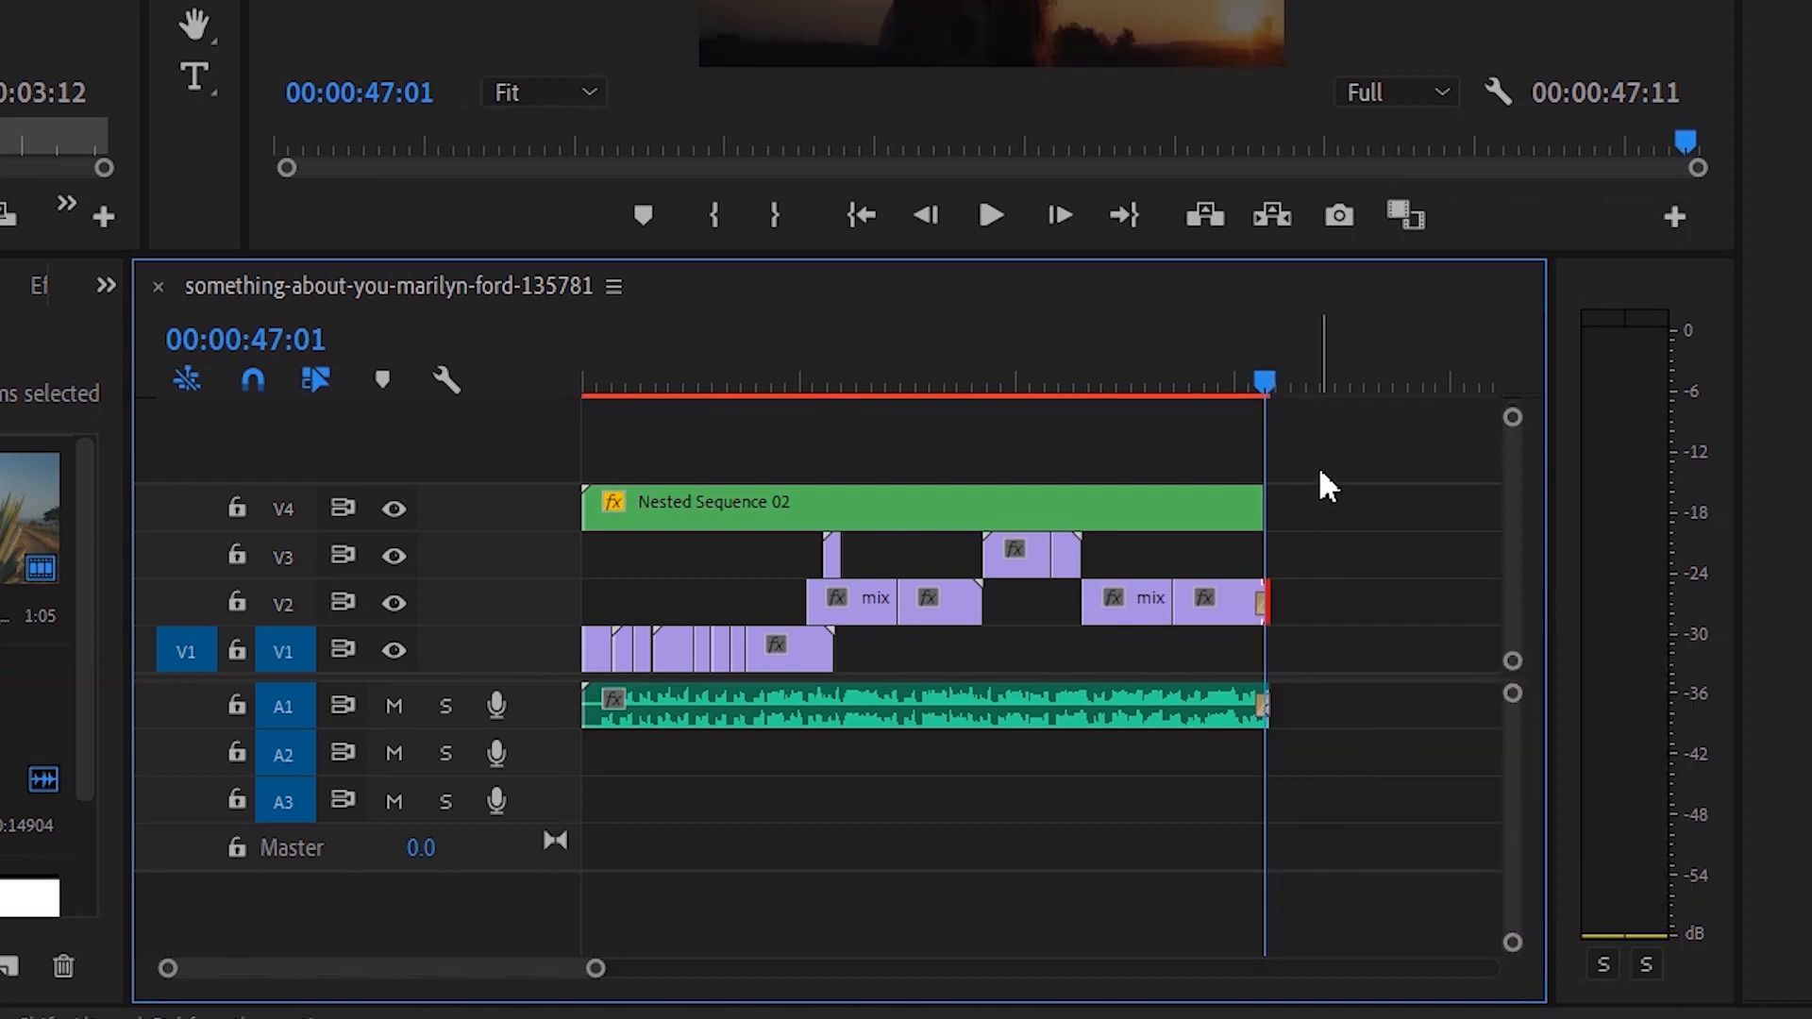
{"action": "key", "text": "space"}
{"action": "key", "text": "space"}
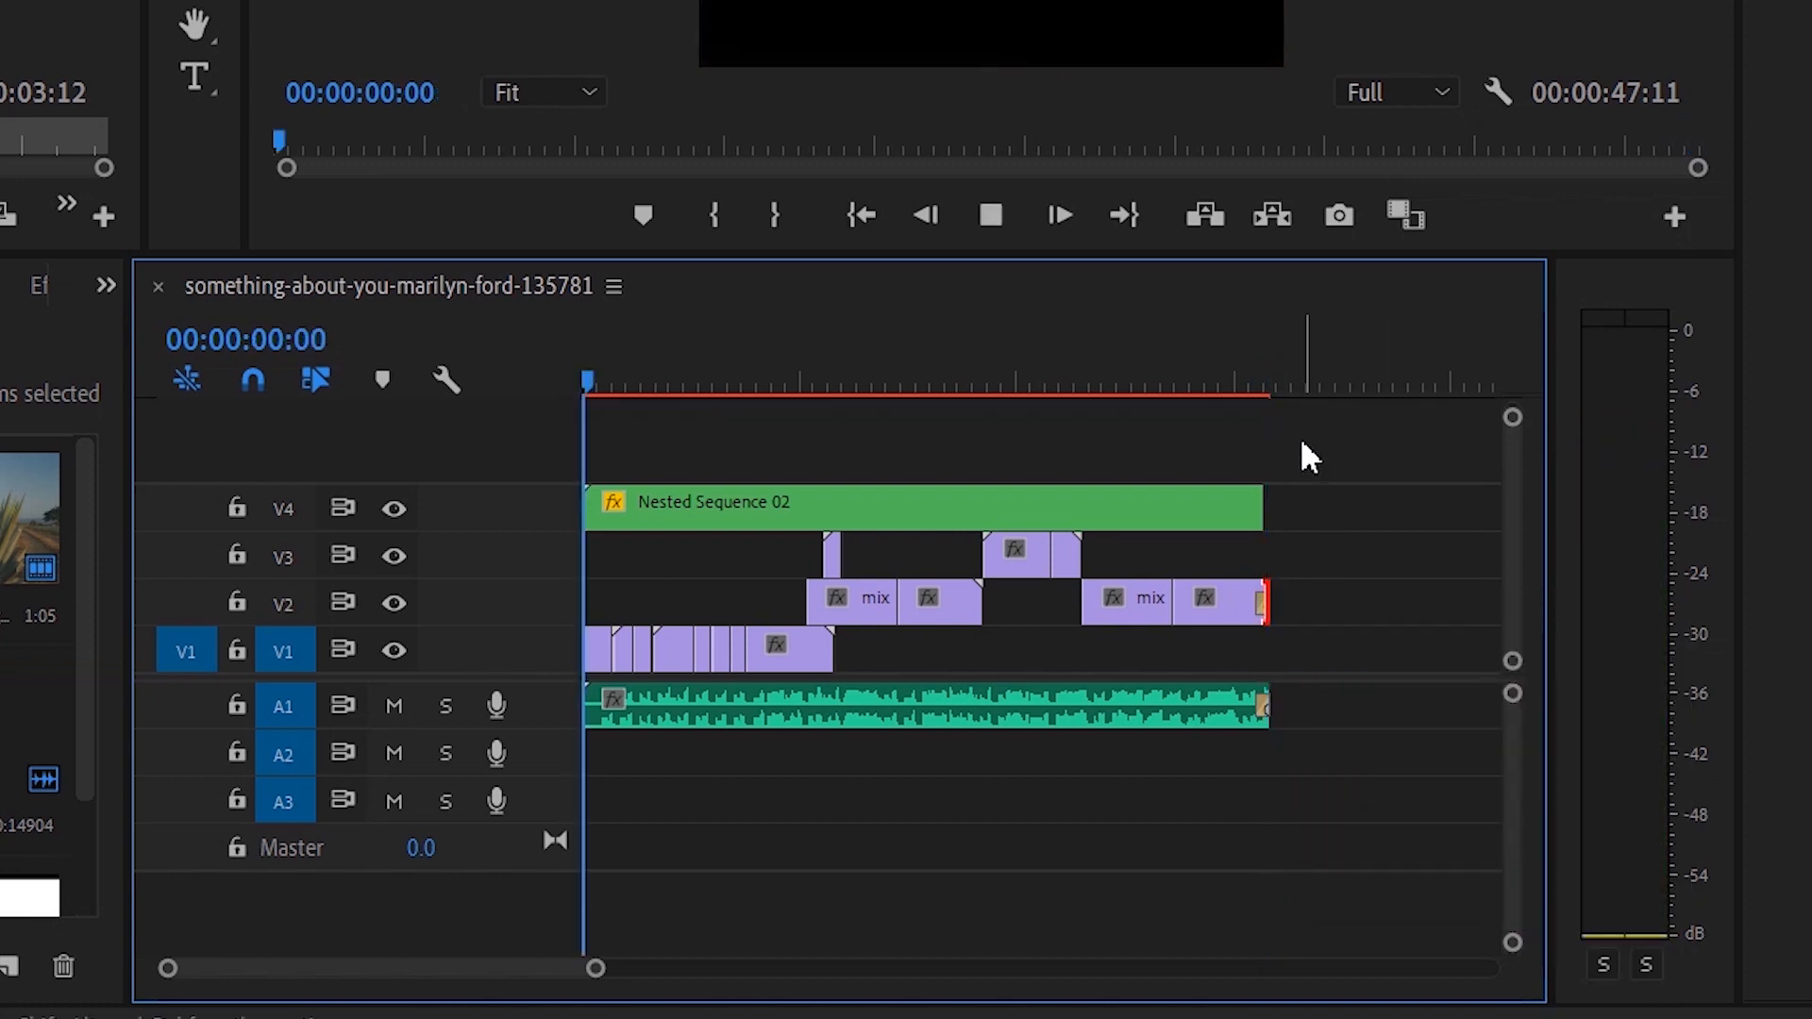
{"action": "left_click", "coordinate": [1240, 382]}
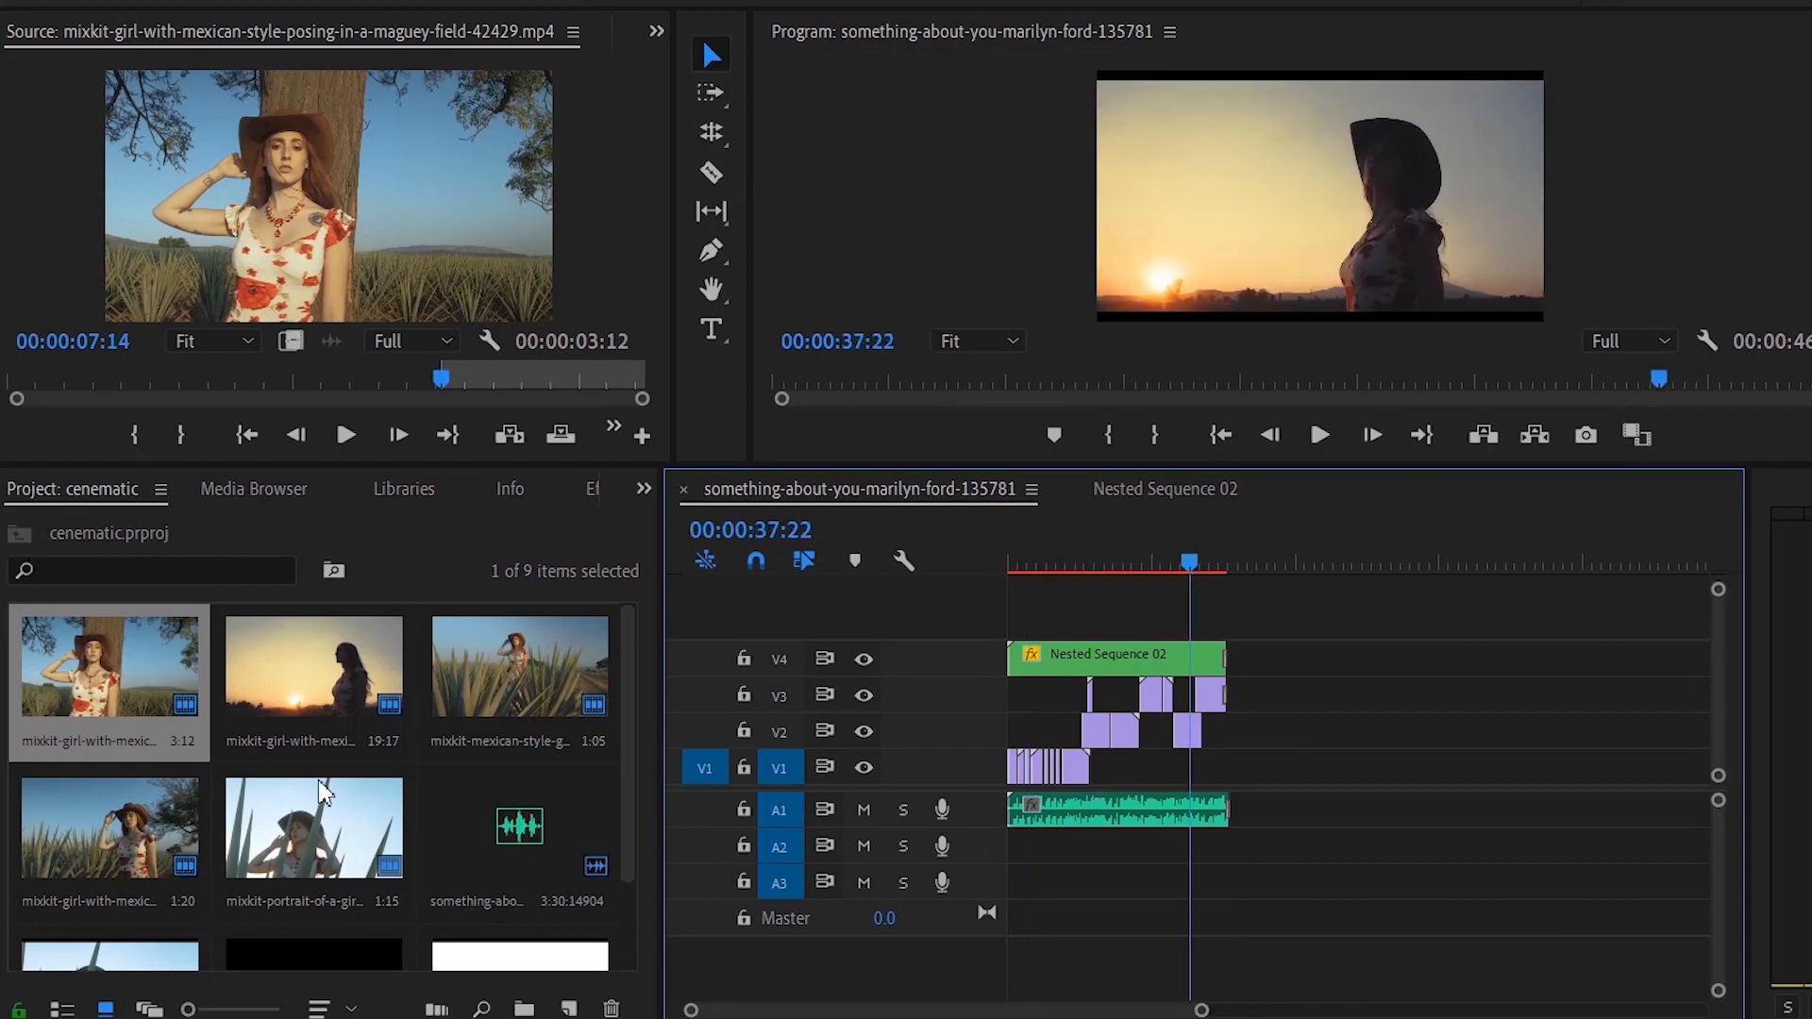
Show the project items as a list and clear the item selection
{"action": "left_click", "coordinate": [643, 491]}
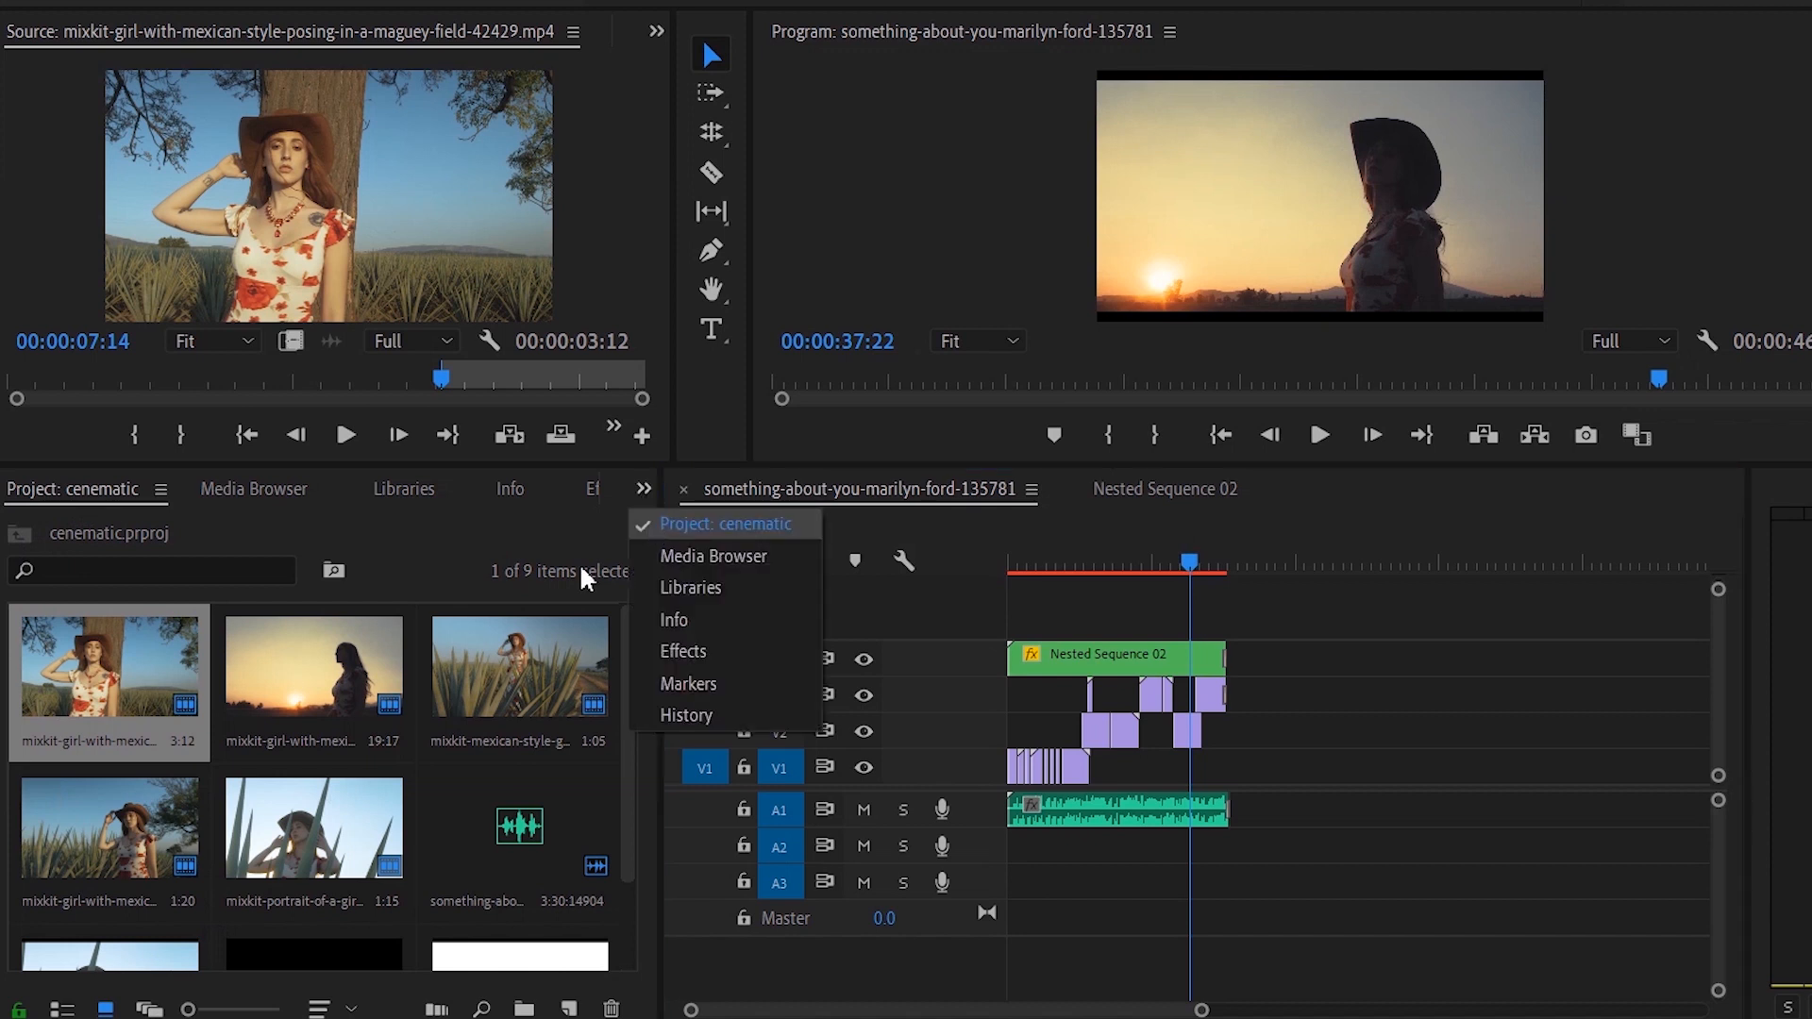
{"action": "left_click", "coordinate": [54, 1013]}
{"action": "left_click", "coordinate": [54, 1013]}
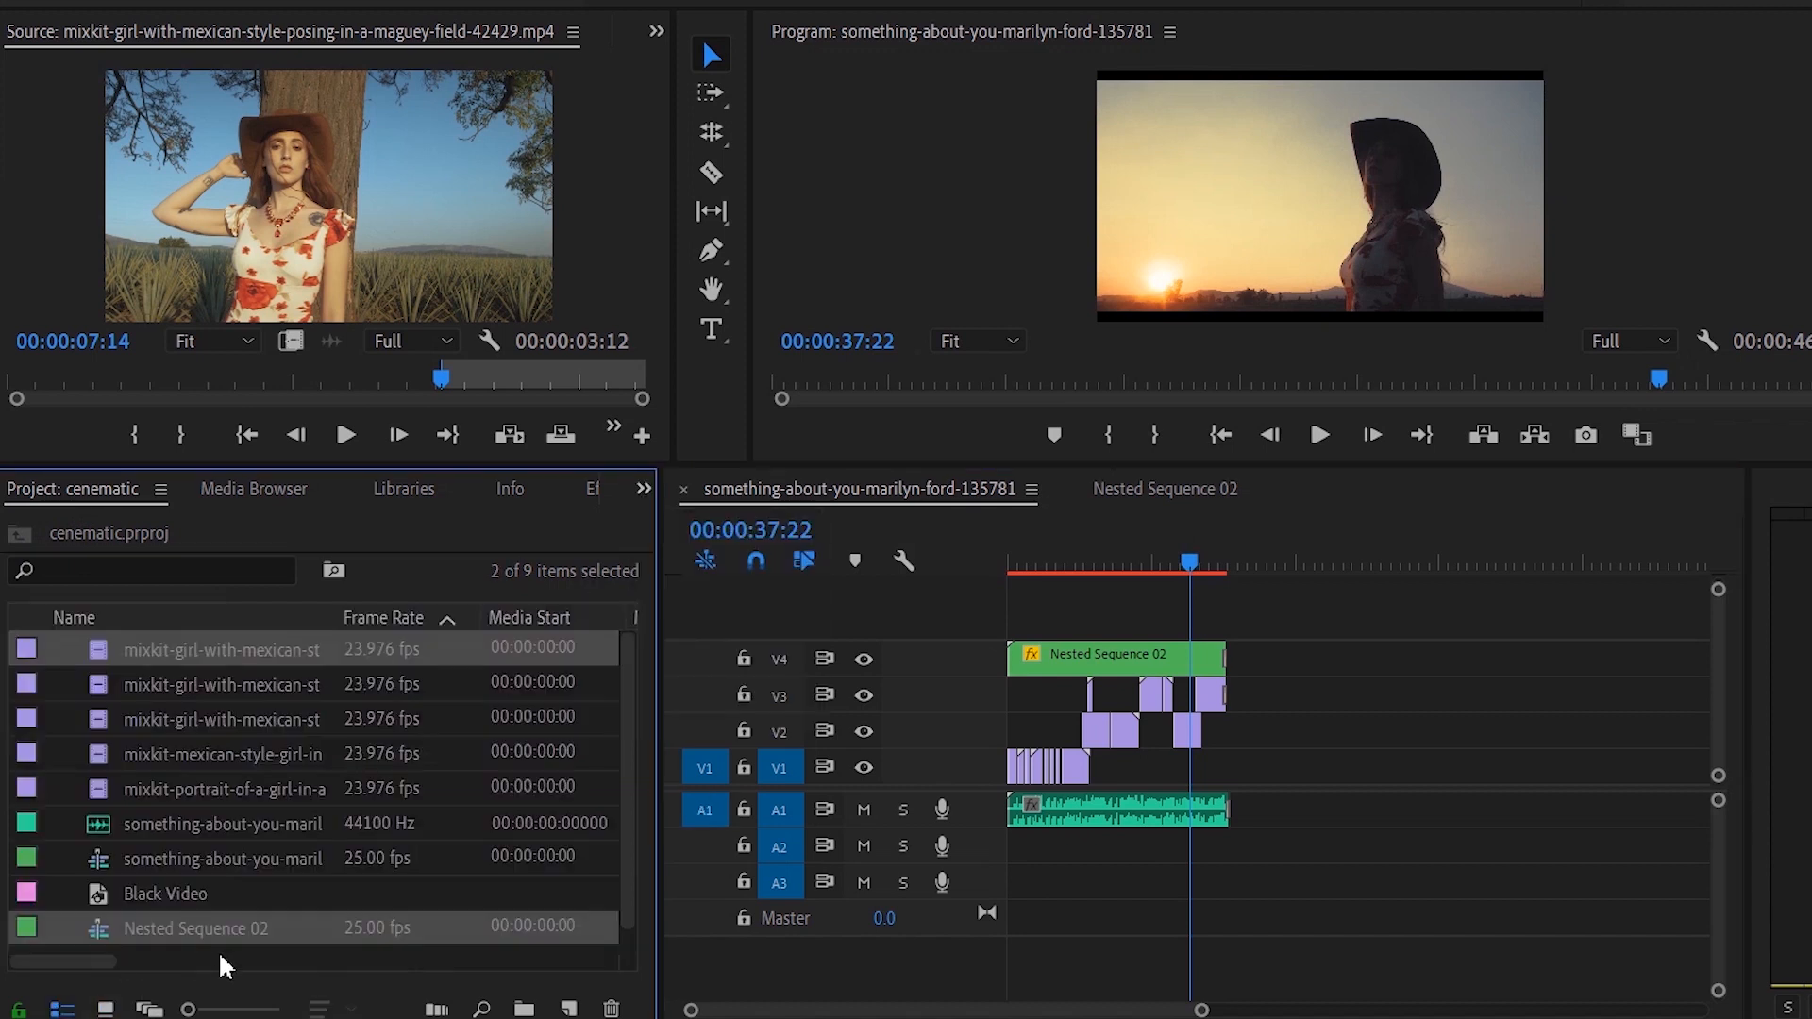
{"action": "left_click", "coordinate": [65, 904]}
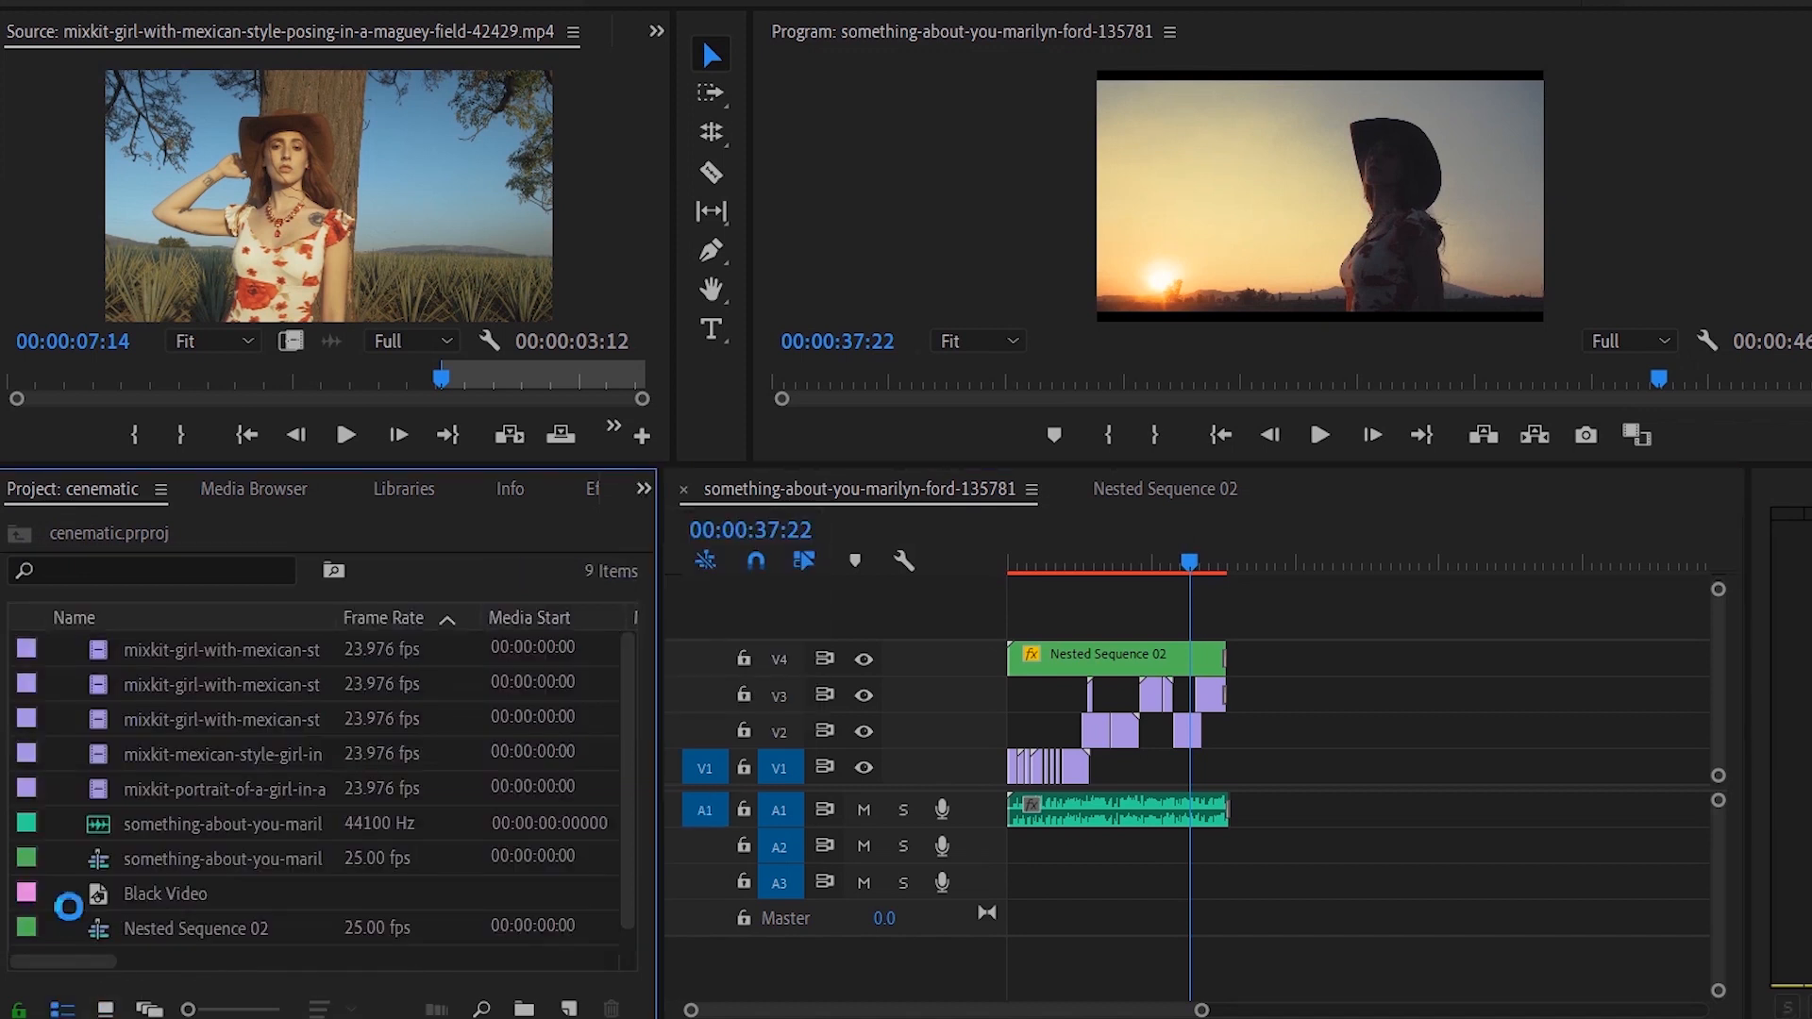
Import the DUST AND SCRATCHES GREEN SCREEN FILM GRUNGE TEXTURE video and place it on V5 at the timeline start
{"action": "double_click", "coordinate": [83, 851]}
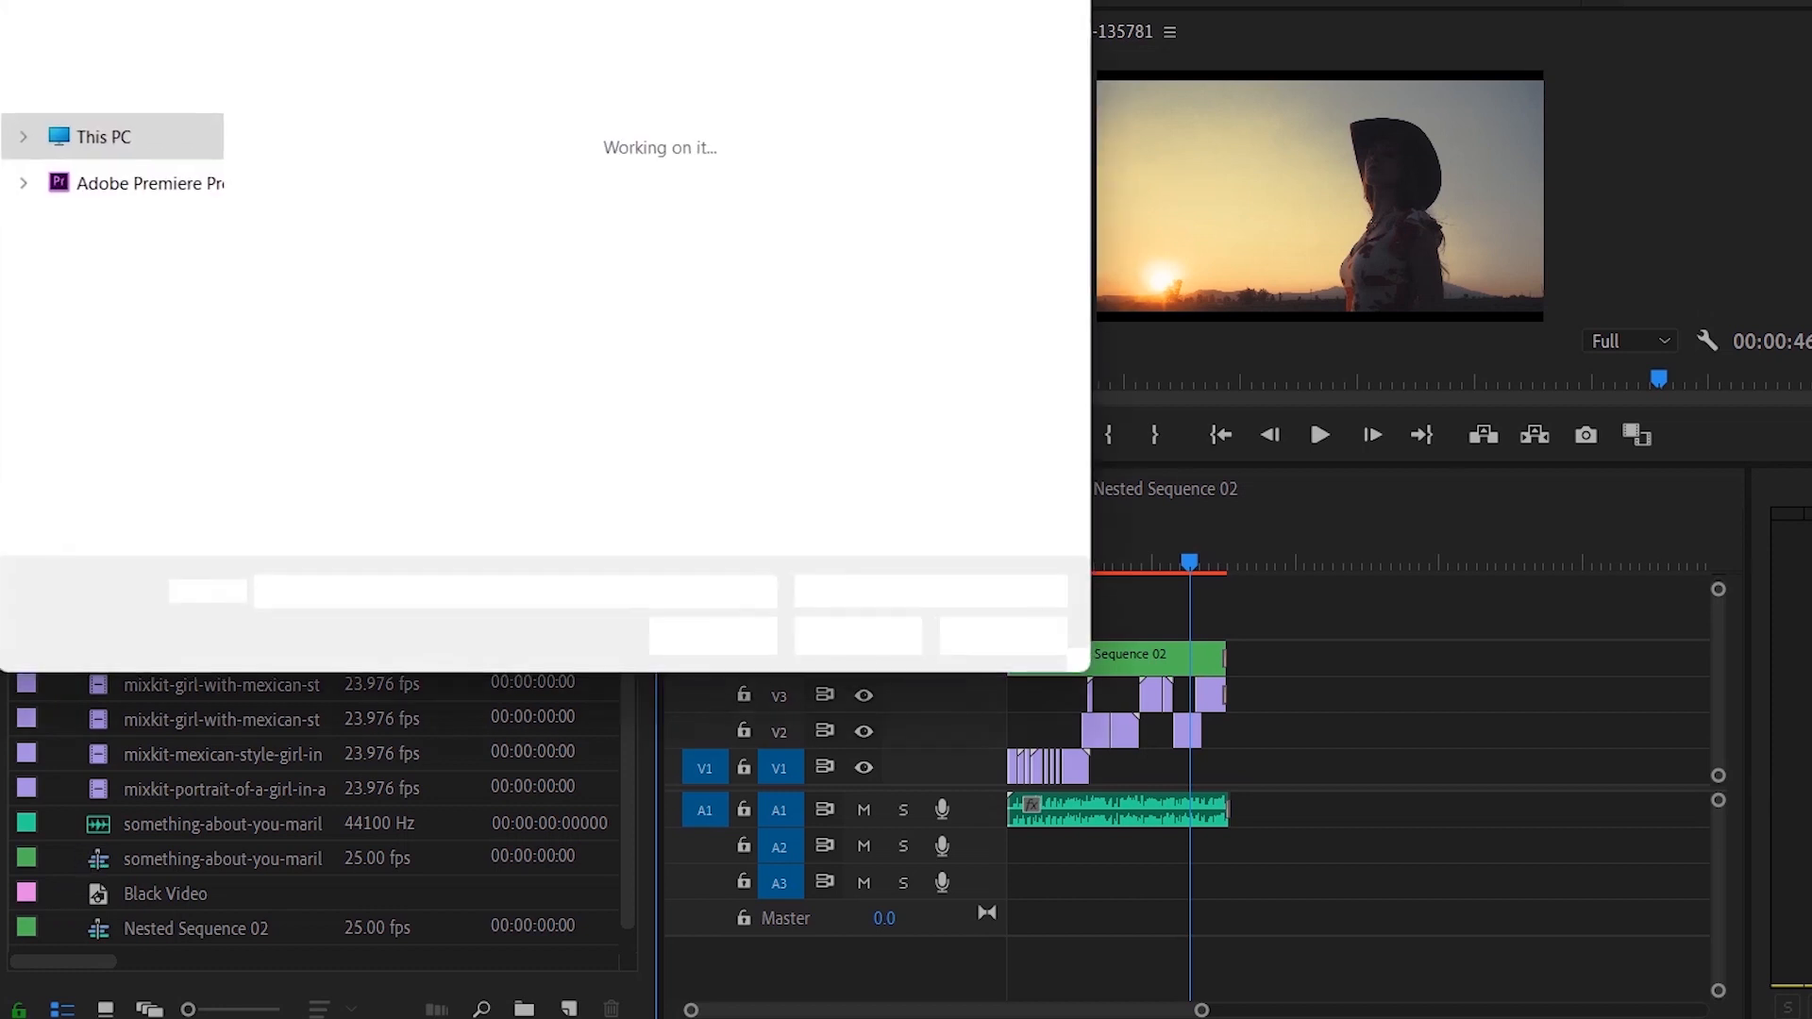
{"action": "scroll", "coordinate": [494, 343], "scroll_direction": "down", "scroll_amount": 5}
{"action": "scroll", "coordinate": [141, 274], "scroll_direction": "up", "scroll_amount": 2}
{"action": "left_click", "coordinate": [162, 238]}
{"action": "scroll", "coordinate": [596, 288], "scroll_direction": "down", "scroll_amount": 5}
{"action": "double_click", "coordinate": [601, 297]}
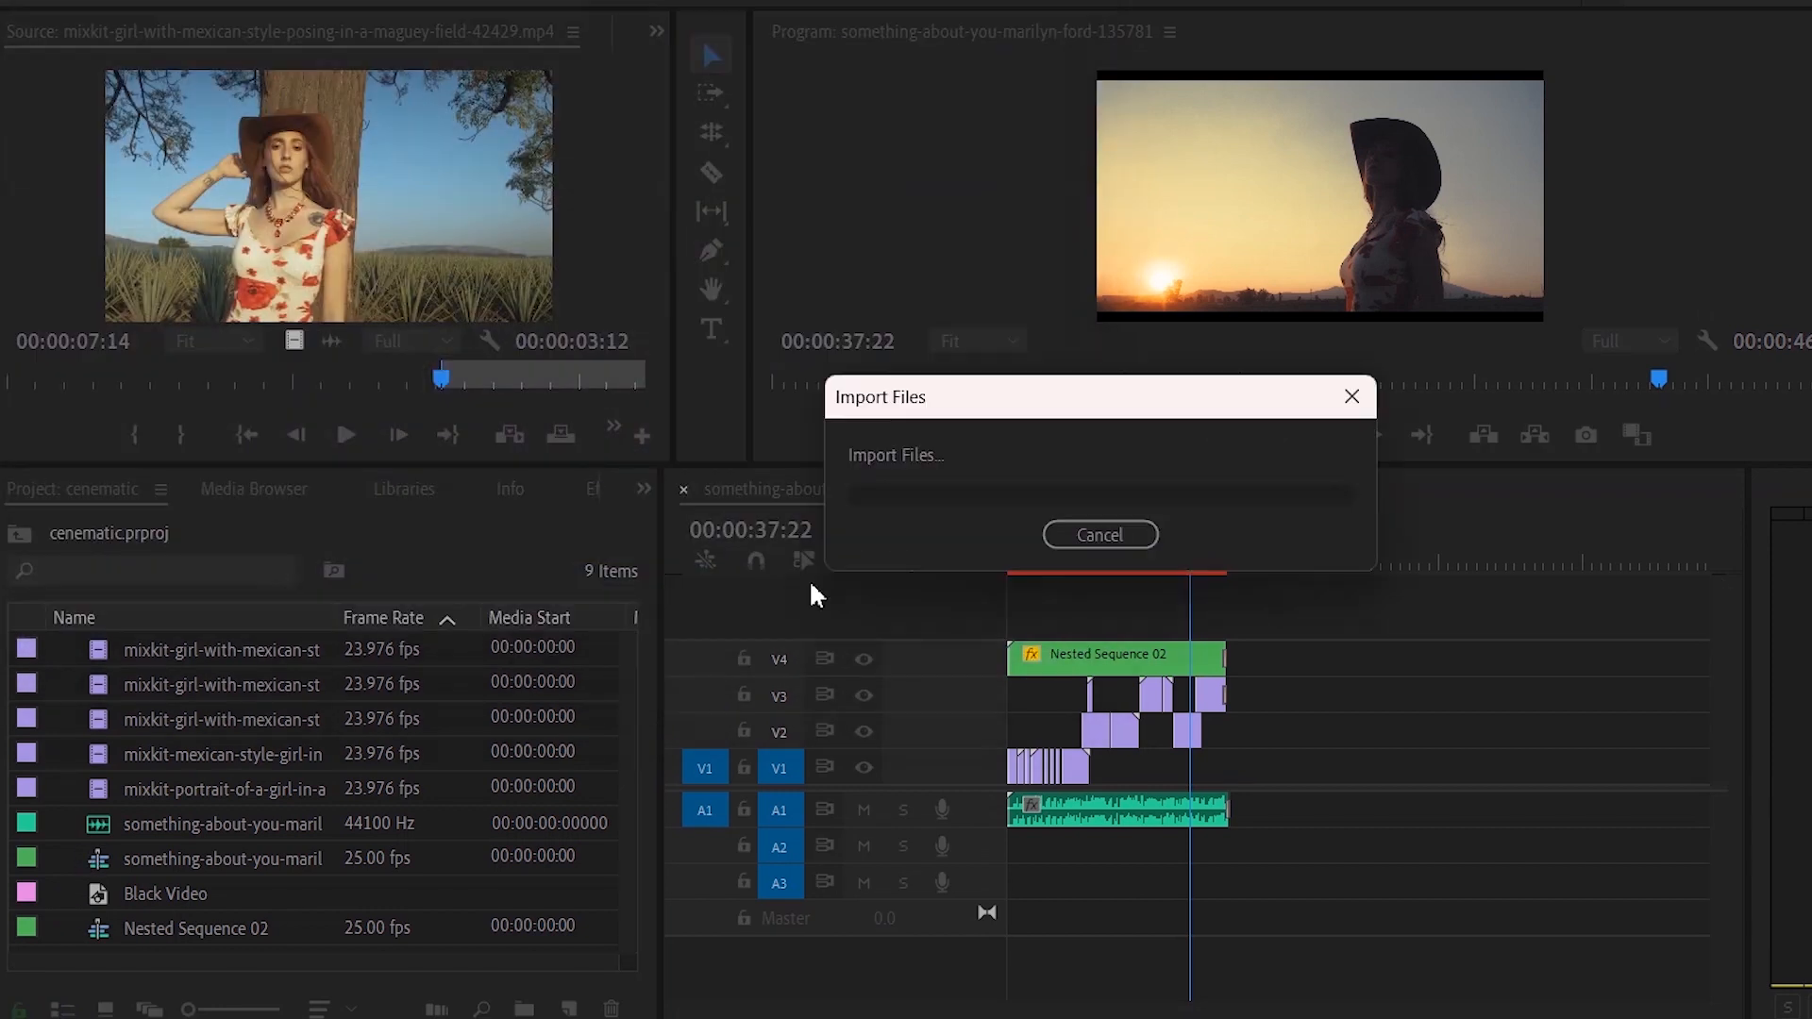
{"action": "left_click_drag", "start_coordinate": [359, 571], "coordinate": [653, 458]}
Unlink the dust-and-scratches clip's audio and delete it from A4
{"action": "right_click", "coordinate": [689, 438]}
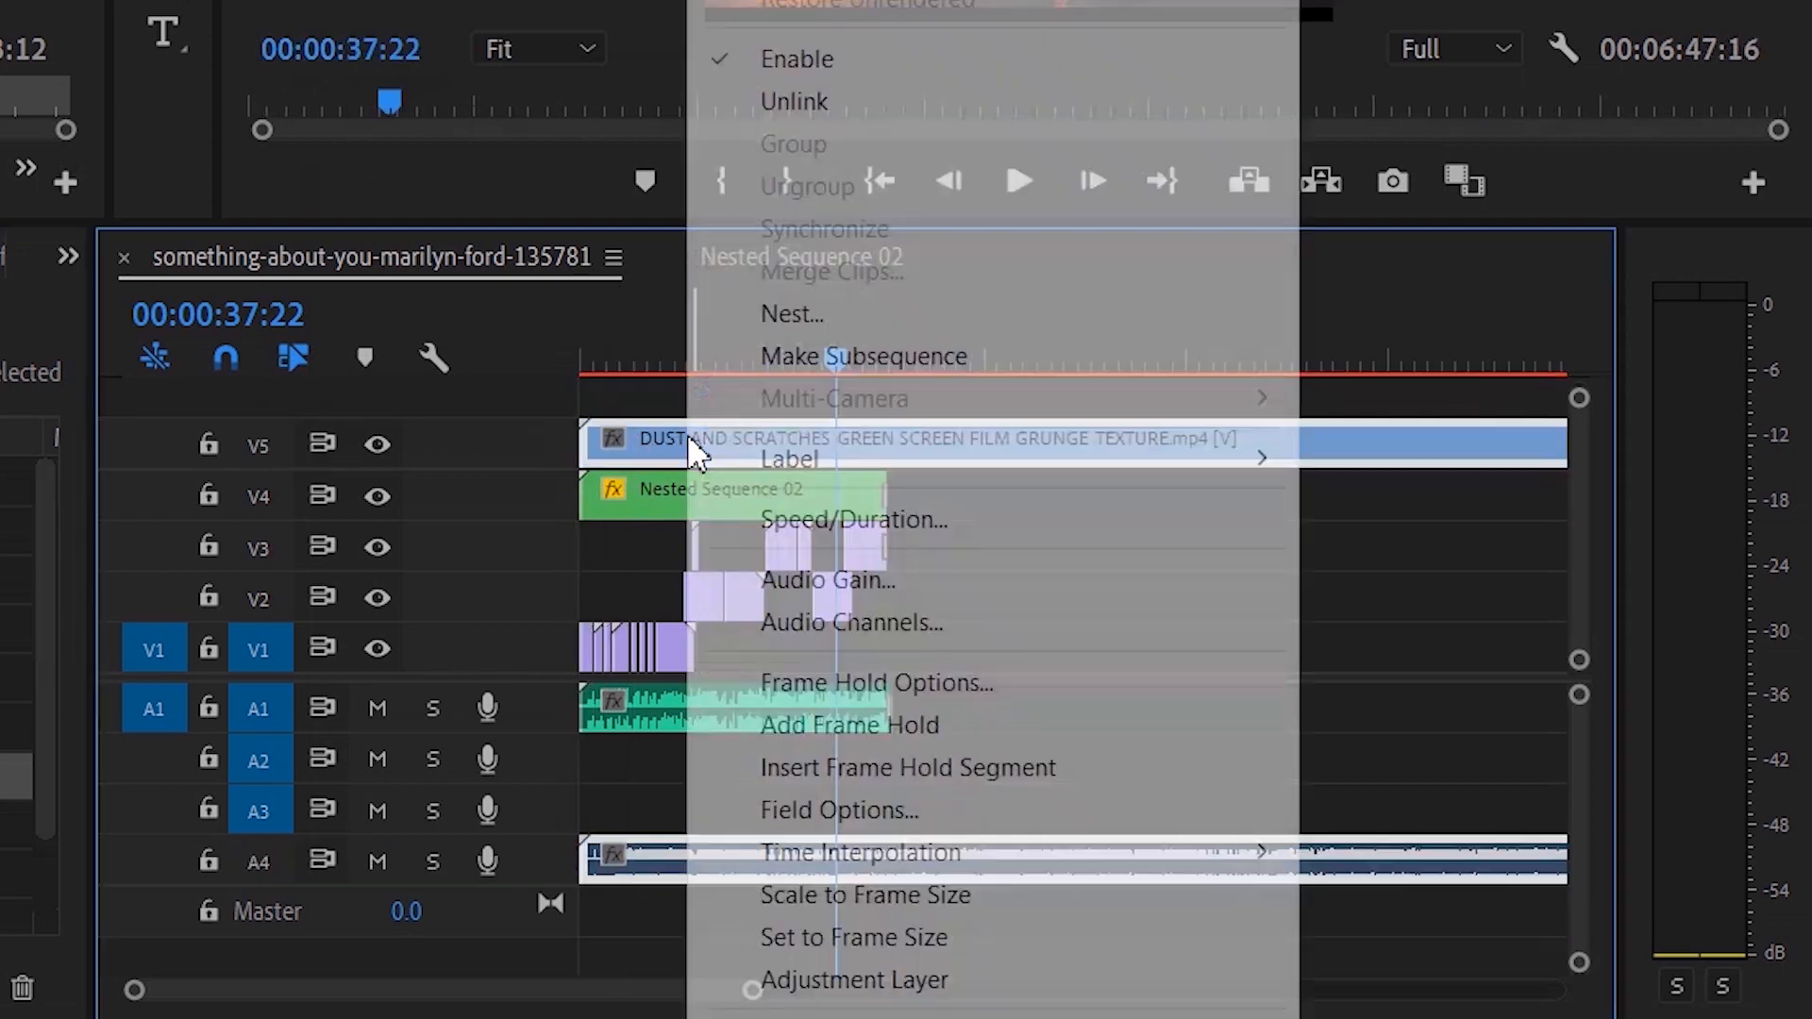
{"action": "left_click", "coordinate": [793, 100]}
{"action": "left_click", "coordinate": [1023, 854]}
{"action": "key", "text": "Delete"}
Trim the start of the dust-and-scratches clip to 00:00:16:09 and move the clip back to the timeline start
{"action": "left_click", "coordinate": [690, 359]}
{"action": "left_click_drag", "start_coordinate": [585, 438], "coordinate": [693, 438]}
{"action": "left_click_drag", "start_coordinate": [1151, 449], "coordinate": [1043, 449]}
Cut the dust-and-scratches clip at the end of Nested Sequence 02 and delete the remainder
{"action": "key", "text": "c"}
{"action": "left_click", "coordinate": [889, 441]}
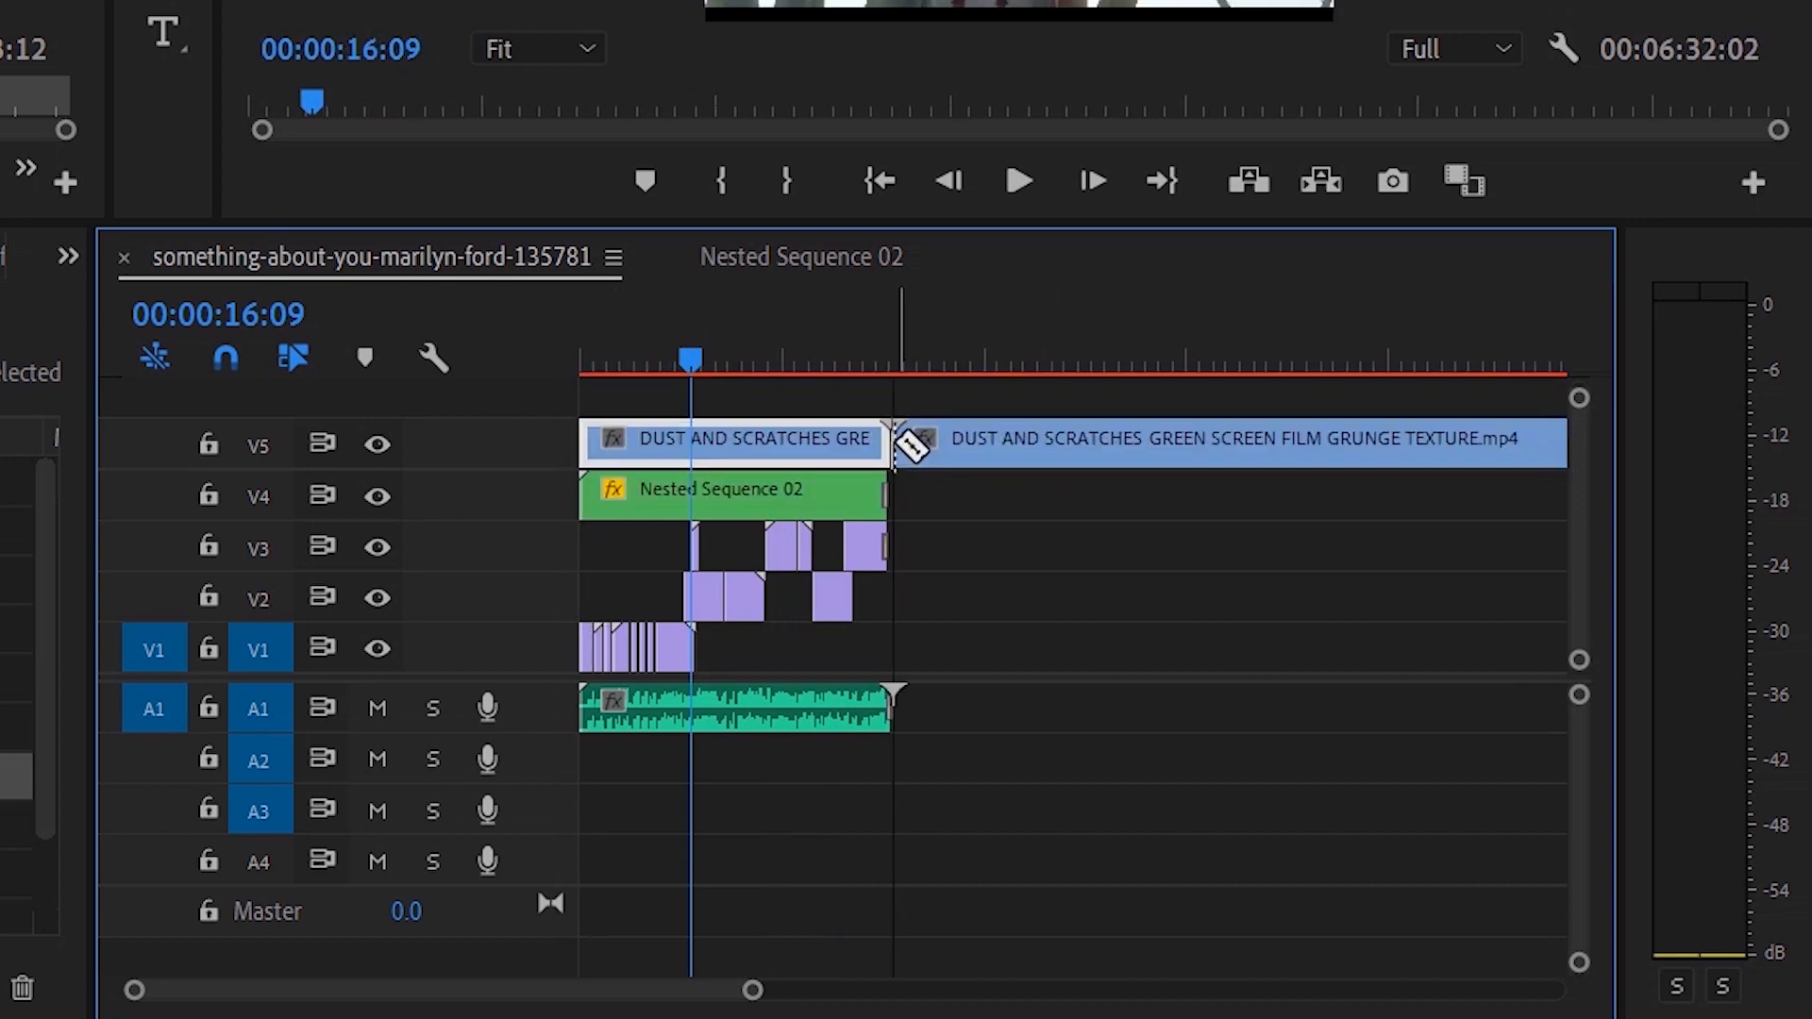
{"action": "key", "text": "v"}
{"action": "left_click", "coordinate": [1023, 453]}
{"action": "key", "text": "Delete"}
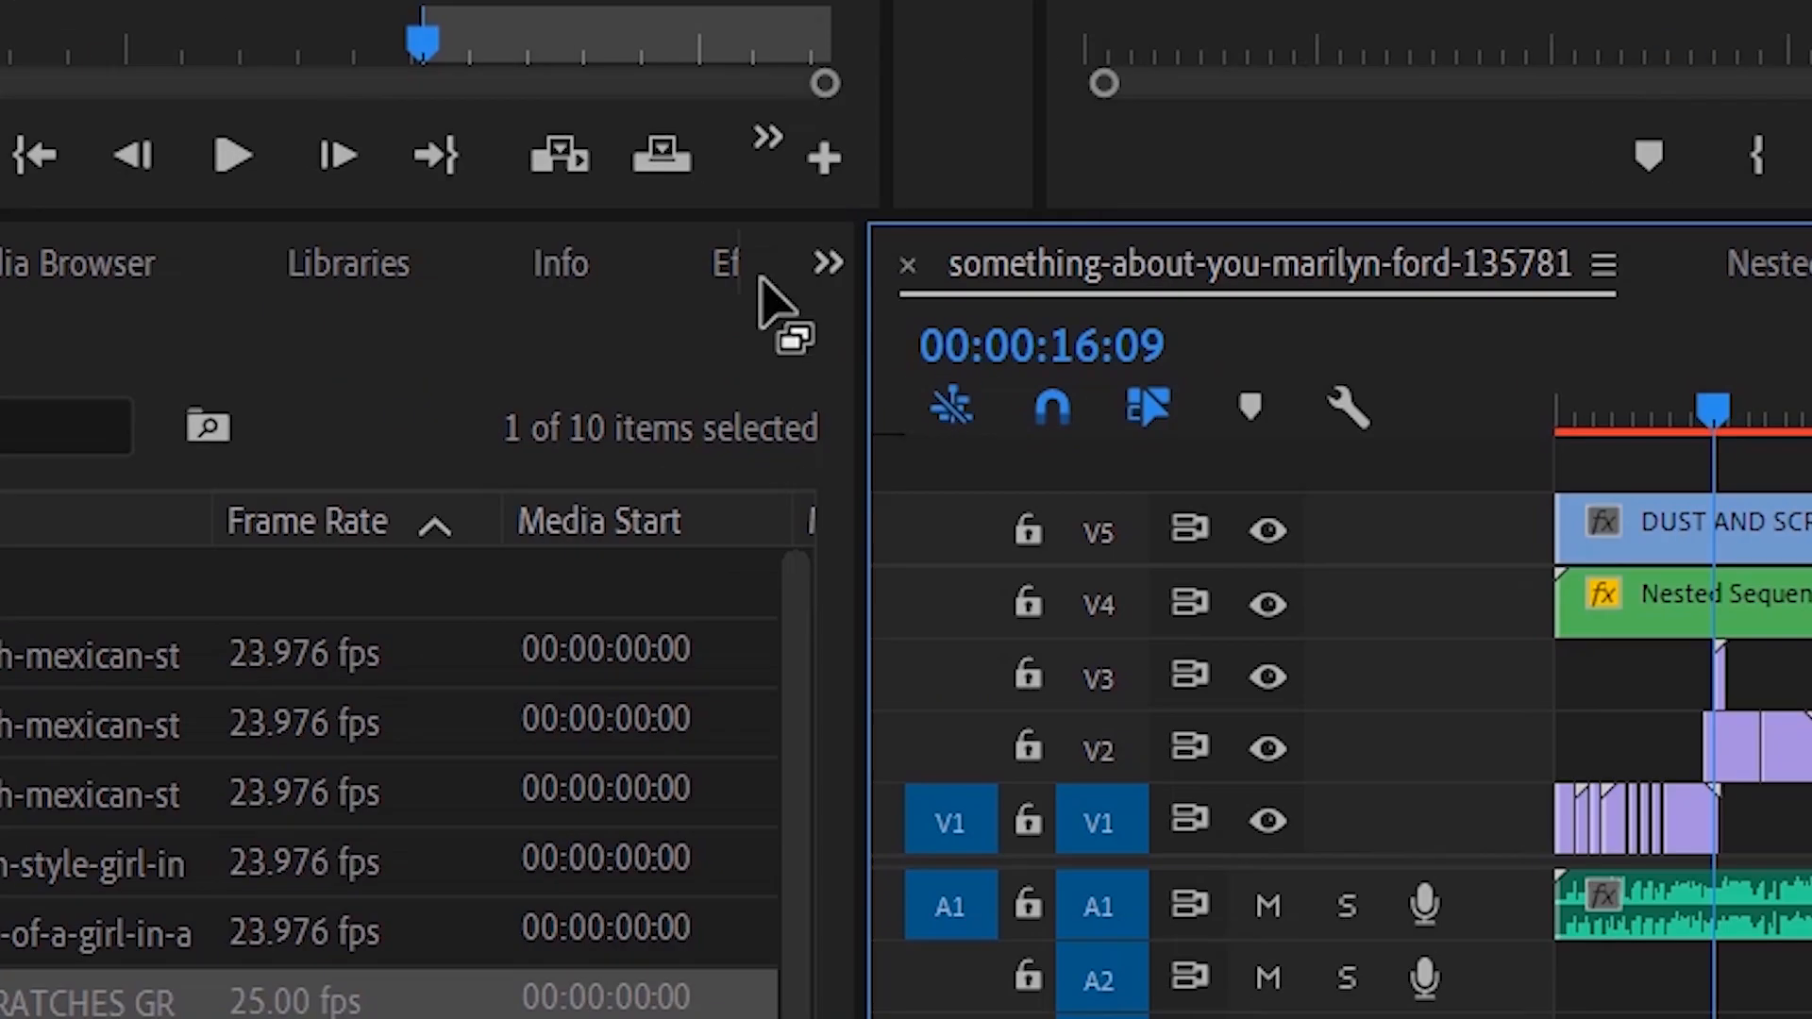
Search the effects for "ultra" and apply the Ultra Key effect to the dust-and-scratches clip on V5
{"action": "left_click", "coordinate": [827, 262]}
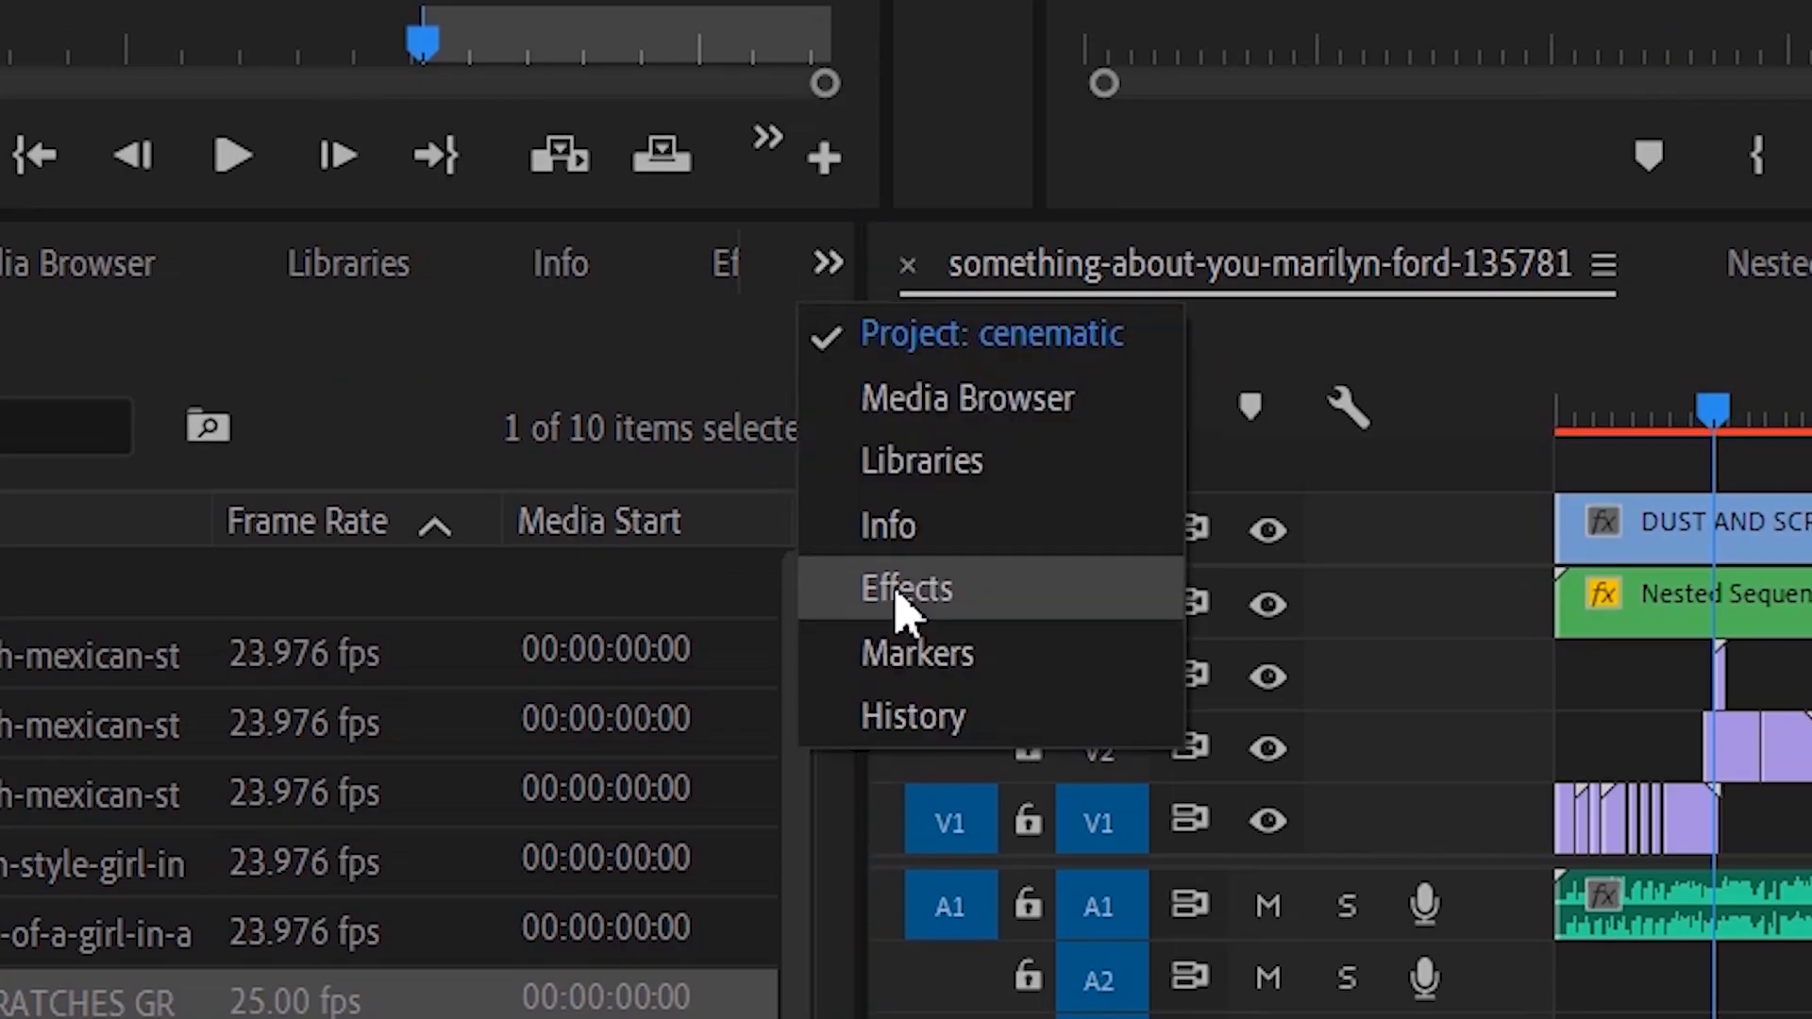
{"action": "left_click", "coordinate": [901, 590]}
{"action": "left_click", "coordinate": [334, 351]}
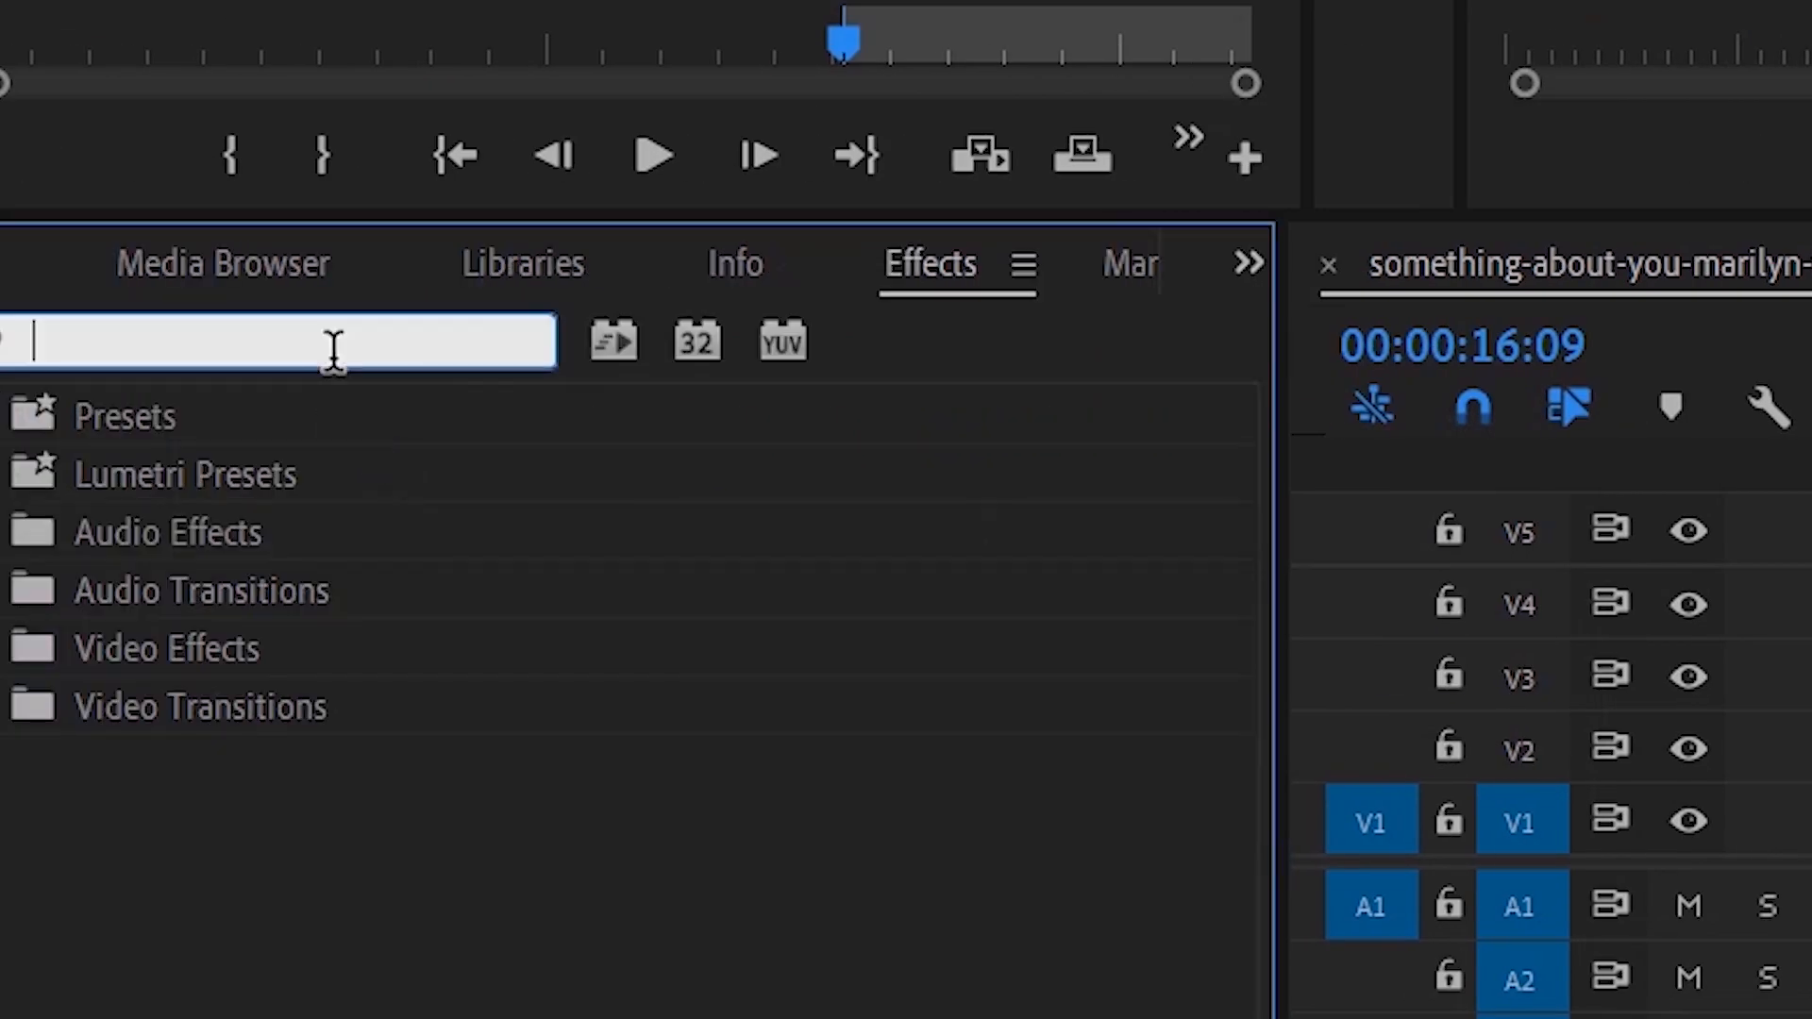
{"action": "type", "text": "ultra"}
{"action": "left_click_drag", "start_coordinate": [251, 780], "coordinate": [844, 540]}
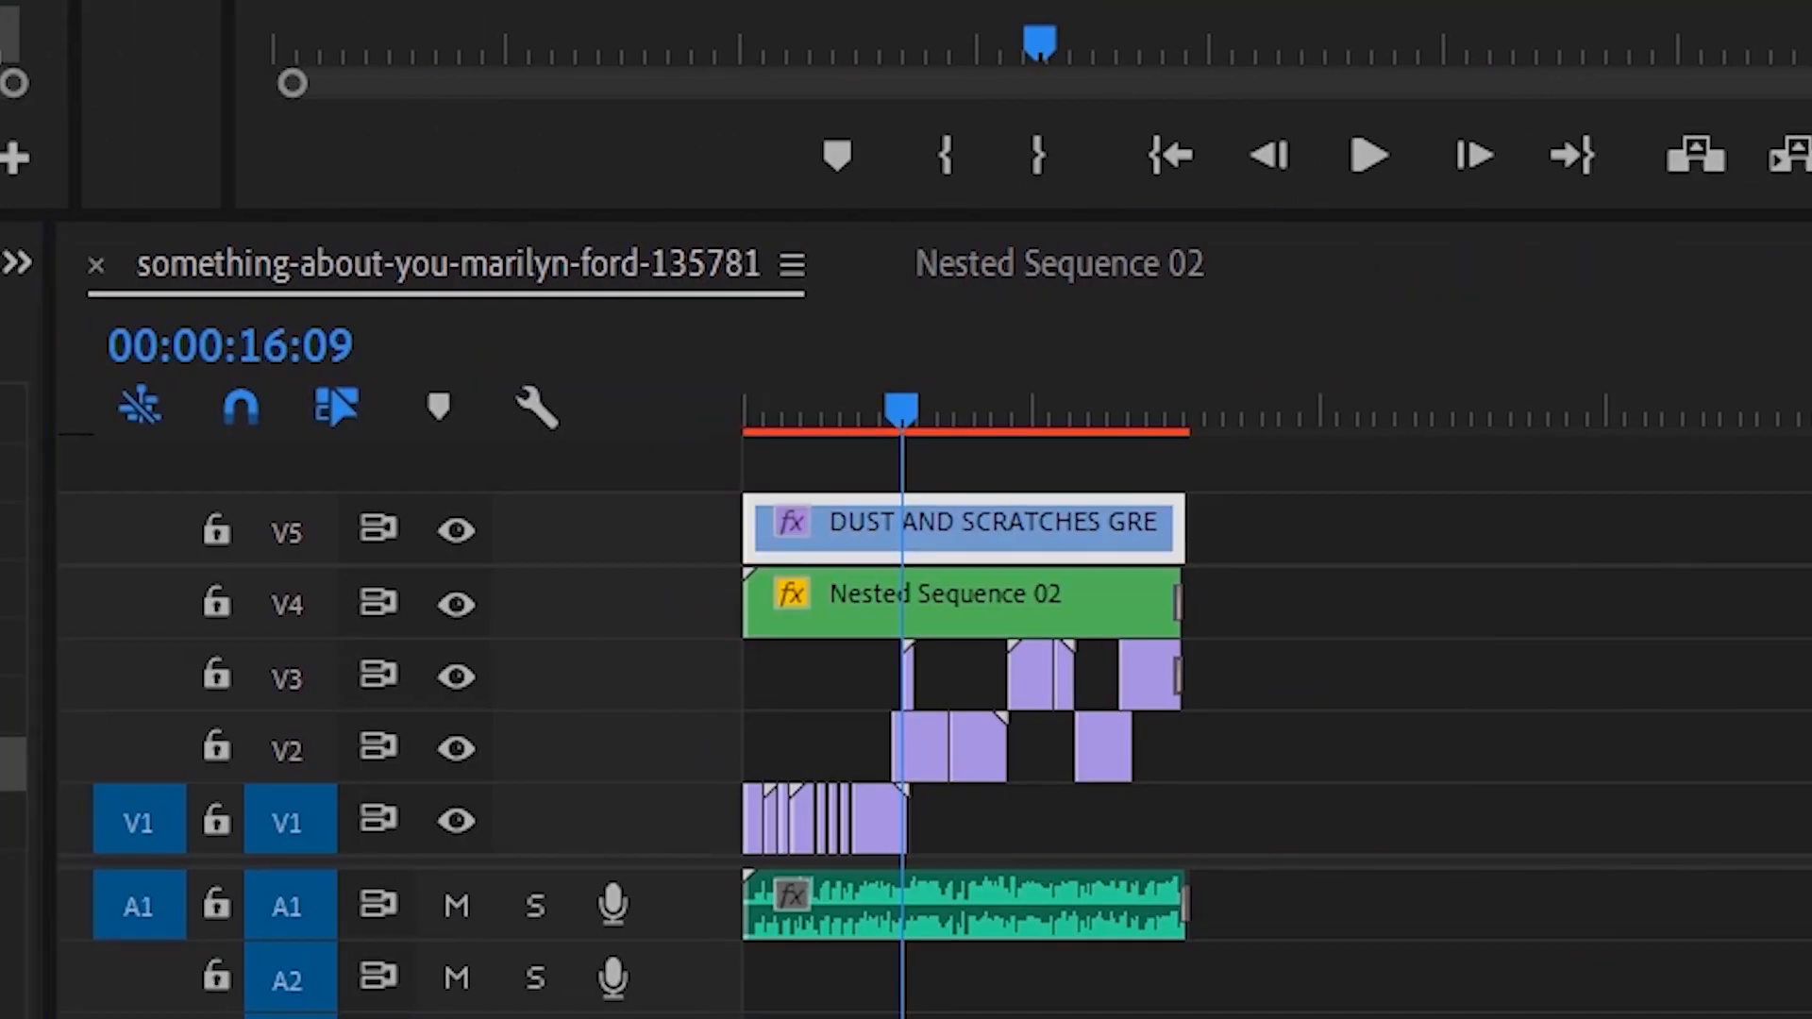
Sample the dust-and-scratches clip's green background as the Ultra Key colour, scale the clip to 174, and play back the result
{"action": "left_click", "coordinate": [1330, 168]}
{"action": "left_click", "coordinate": [854, 5]}
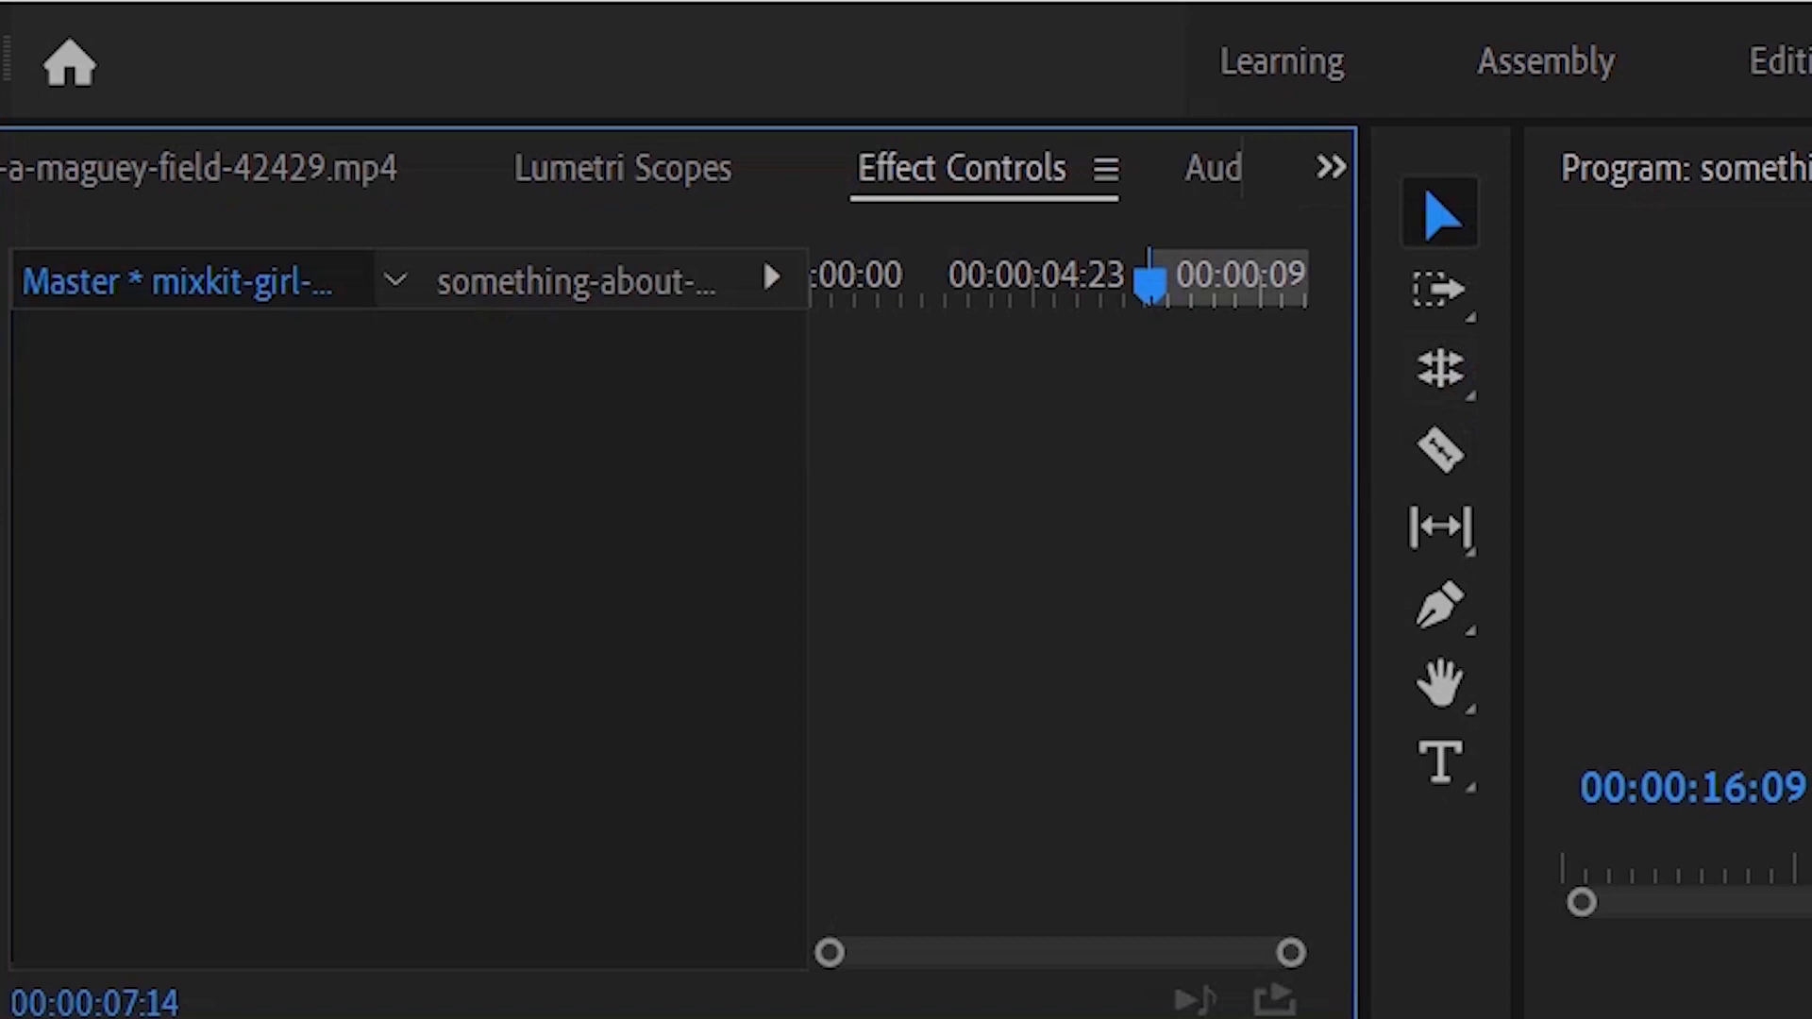
{"action": "left_click_drag", "start_coordinate": [1574, 596], "coordinate": [1570, 852]}
{"action": "scroll", "coordinate": [1005, 533], "scroll_direction": "down", "scroll_amount": 2}
{"action": "scroll", "coordinate": [1005, 534], "scroll_direction": "down", "scroll_amount": 4}
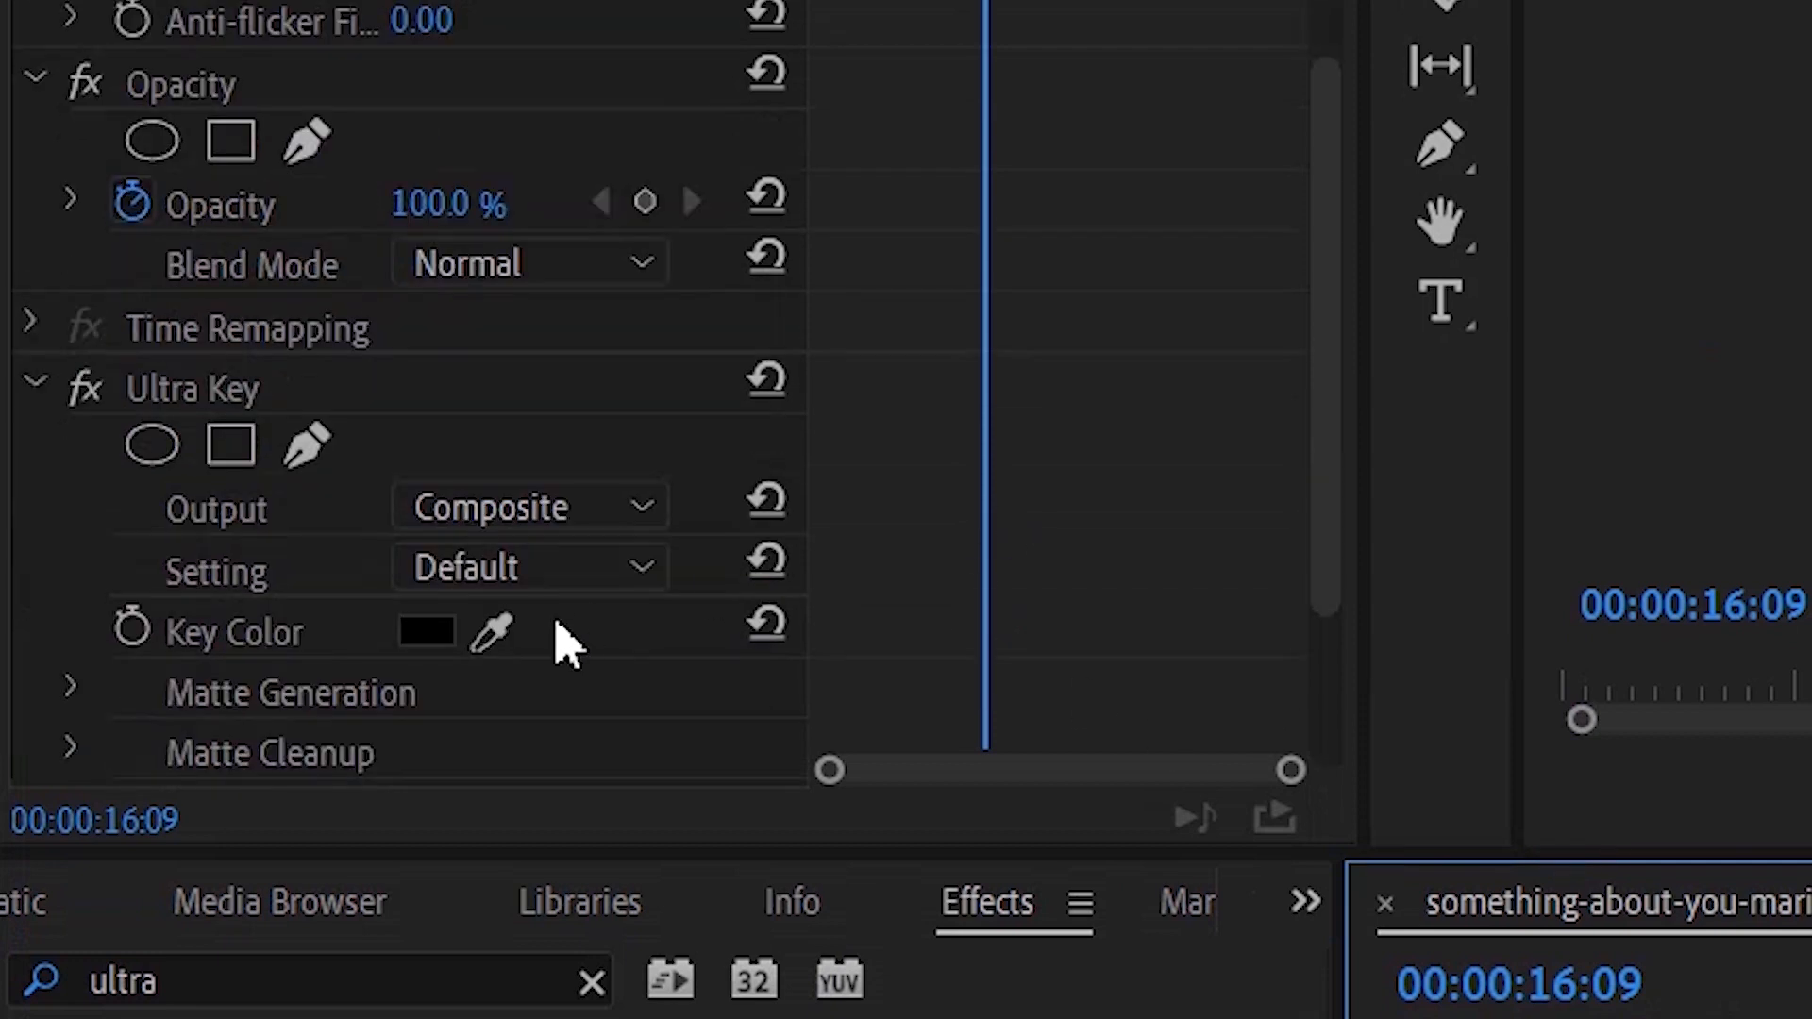
{"action": "left_click", "coordinate": [495, 633]}
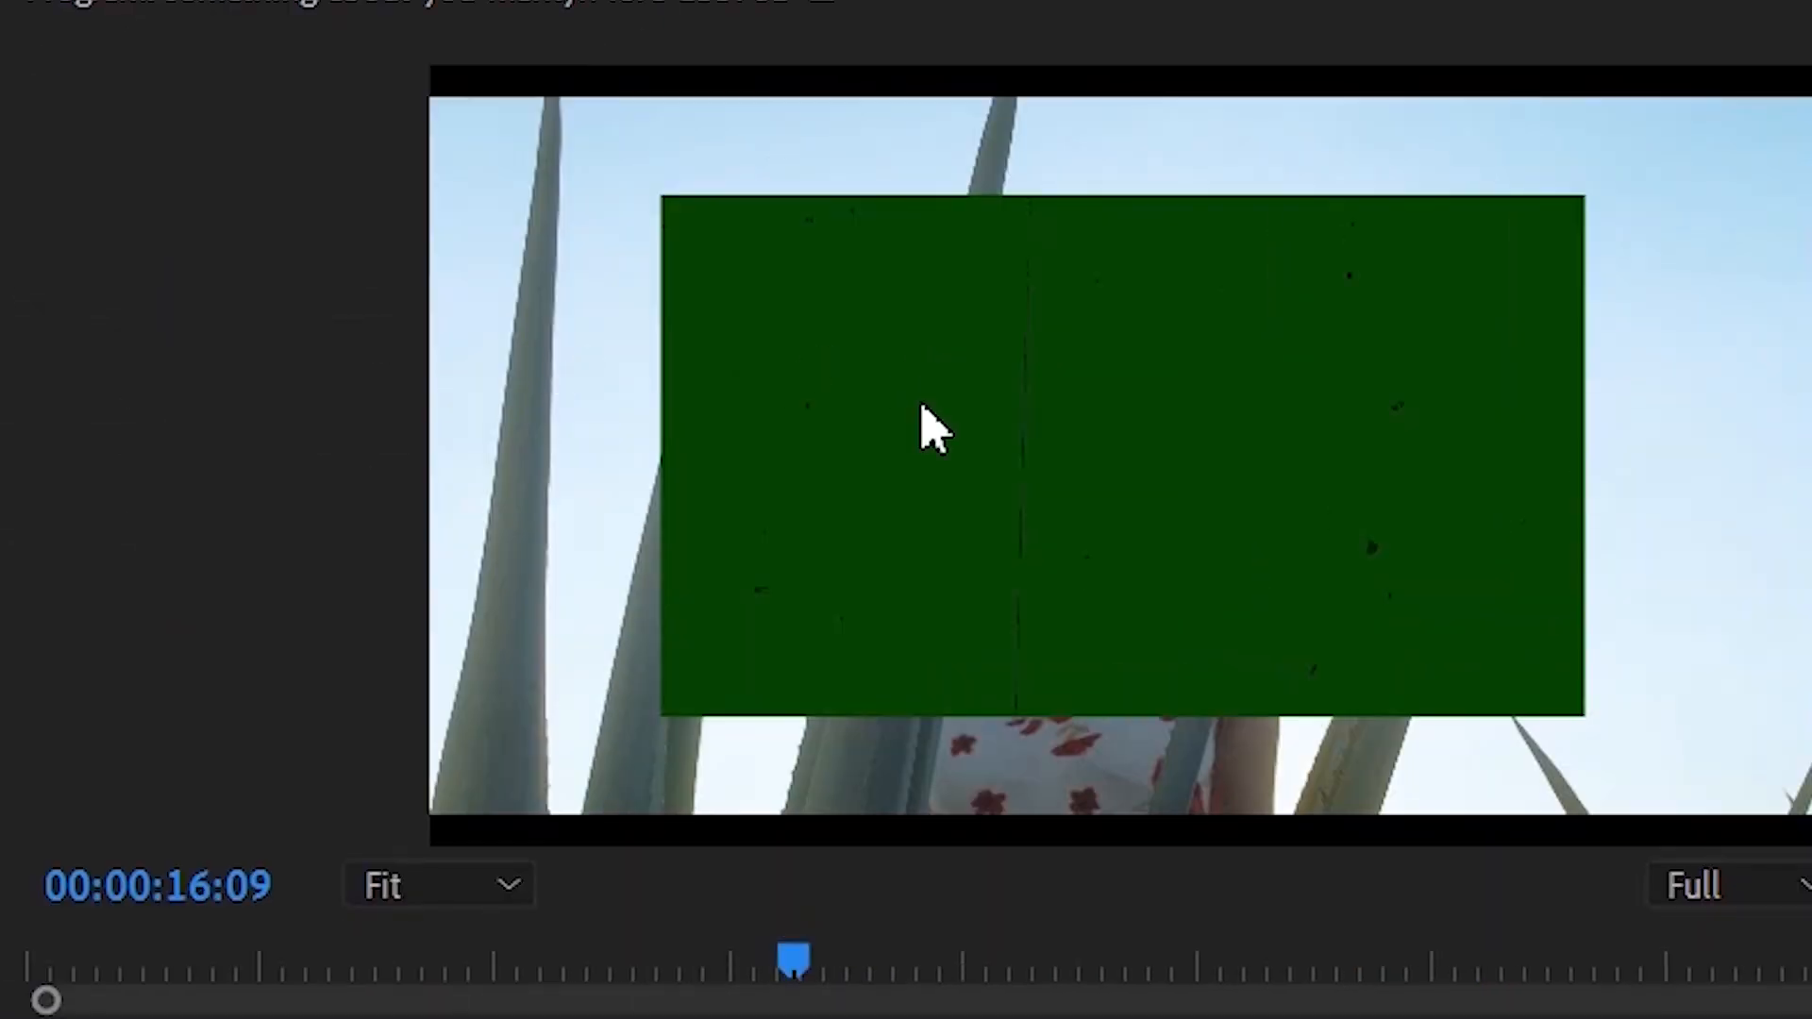
{"action": "left_click", "coordinate": [922, 406]}
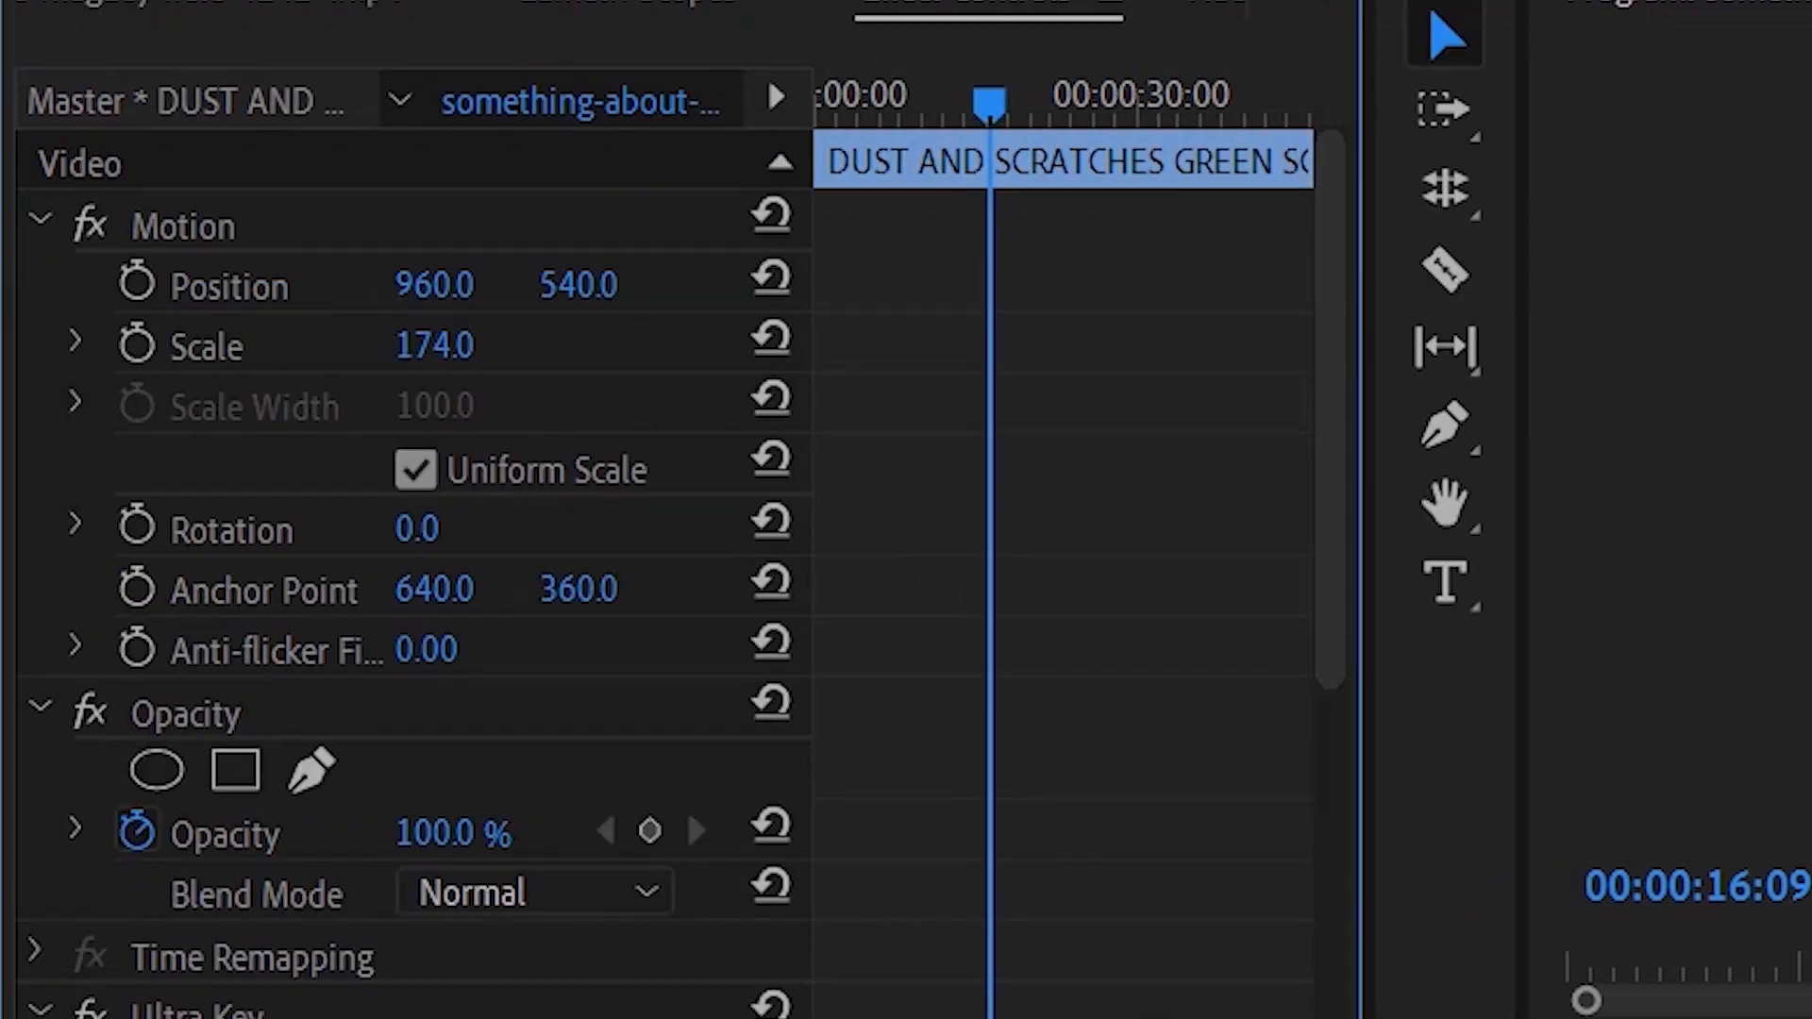
{"action": "key", "text": "space"}
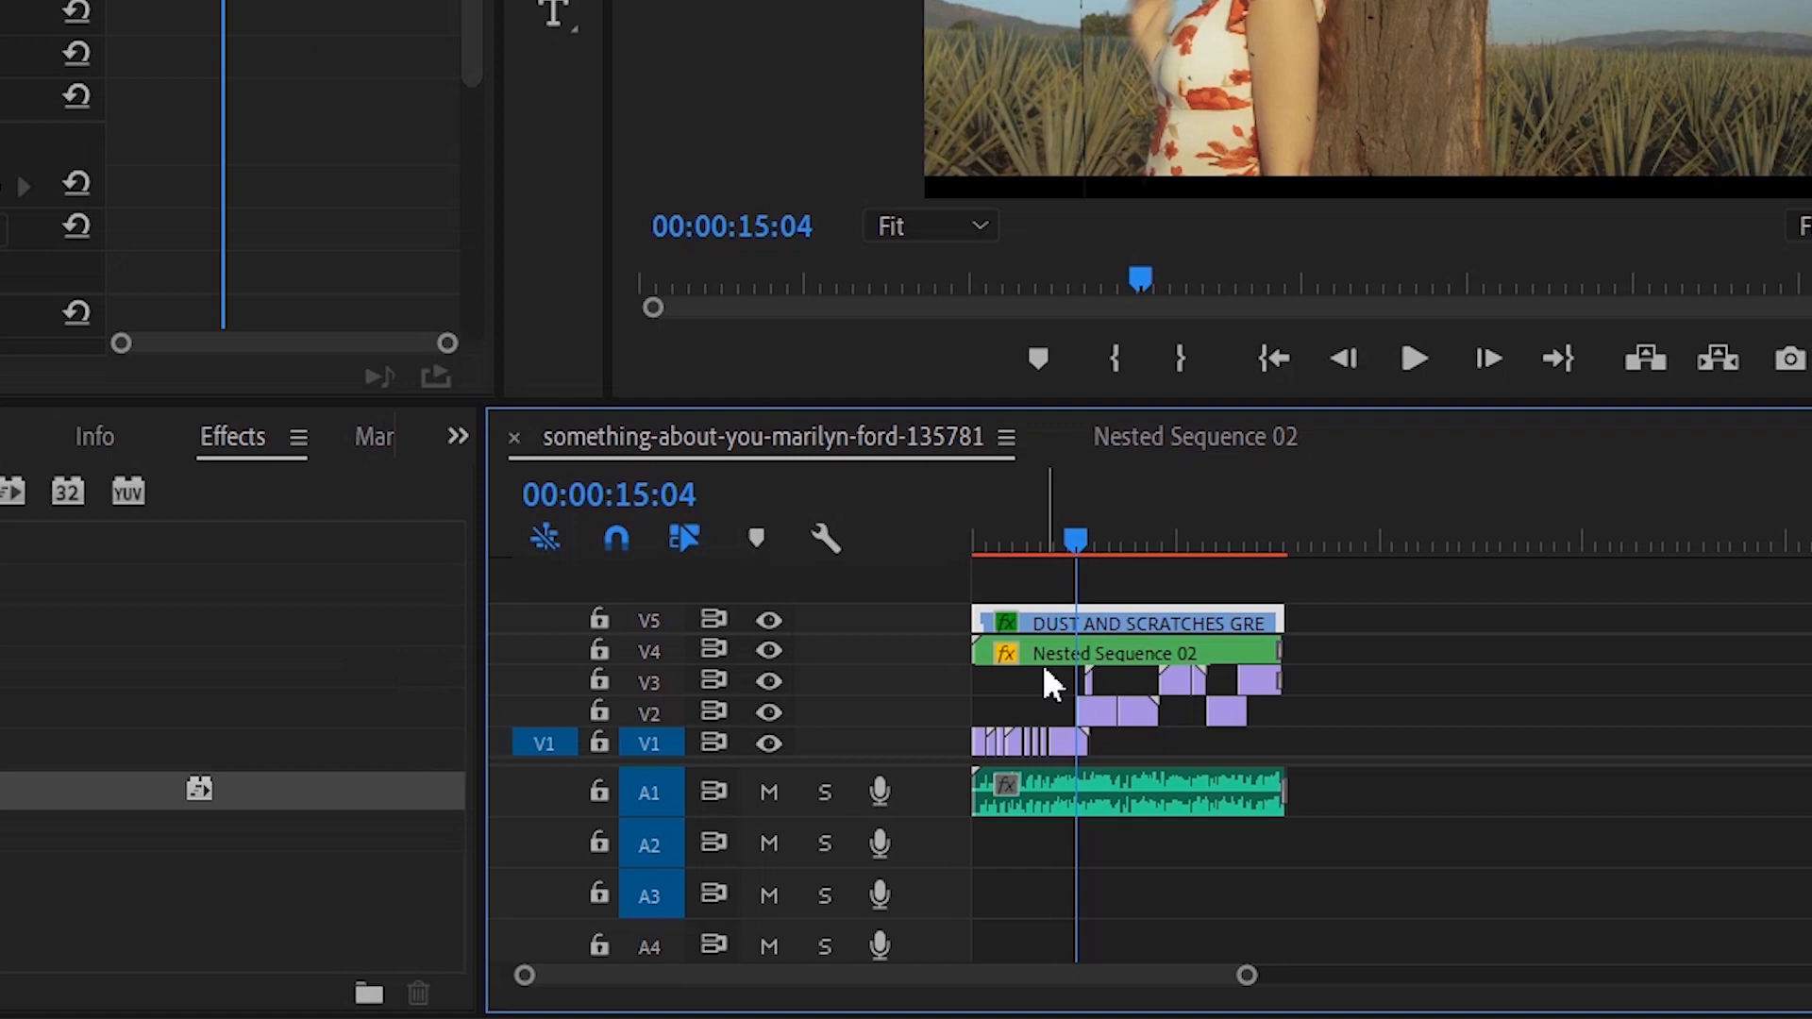
Search the effects for "gau" and apply the Gaussian Blur effect to Nested Sequence 02 on V4
{"action": "left_click", "coordinate": [1040, 651]}
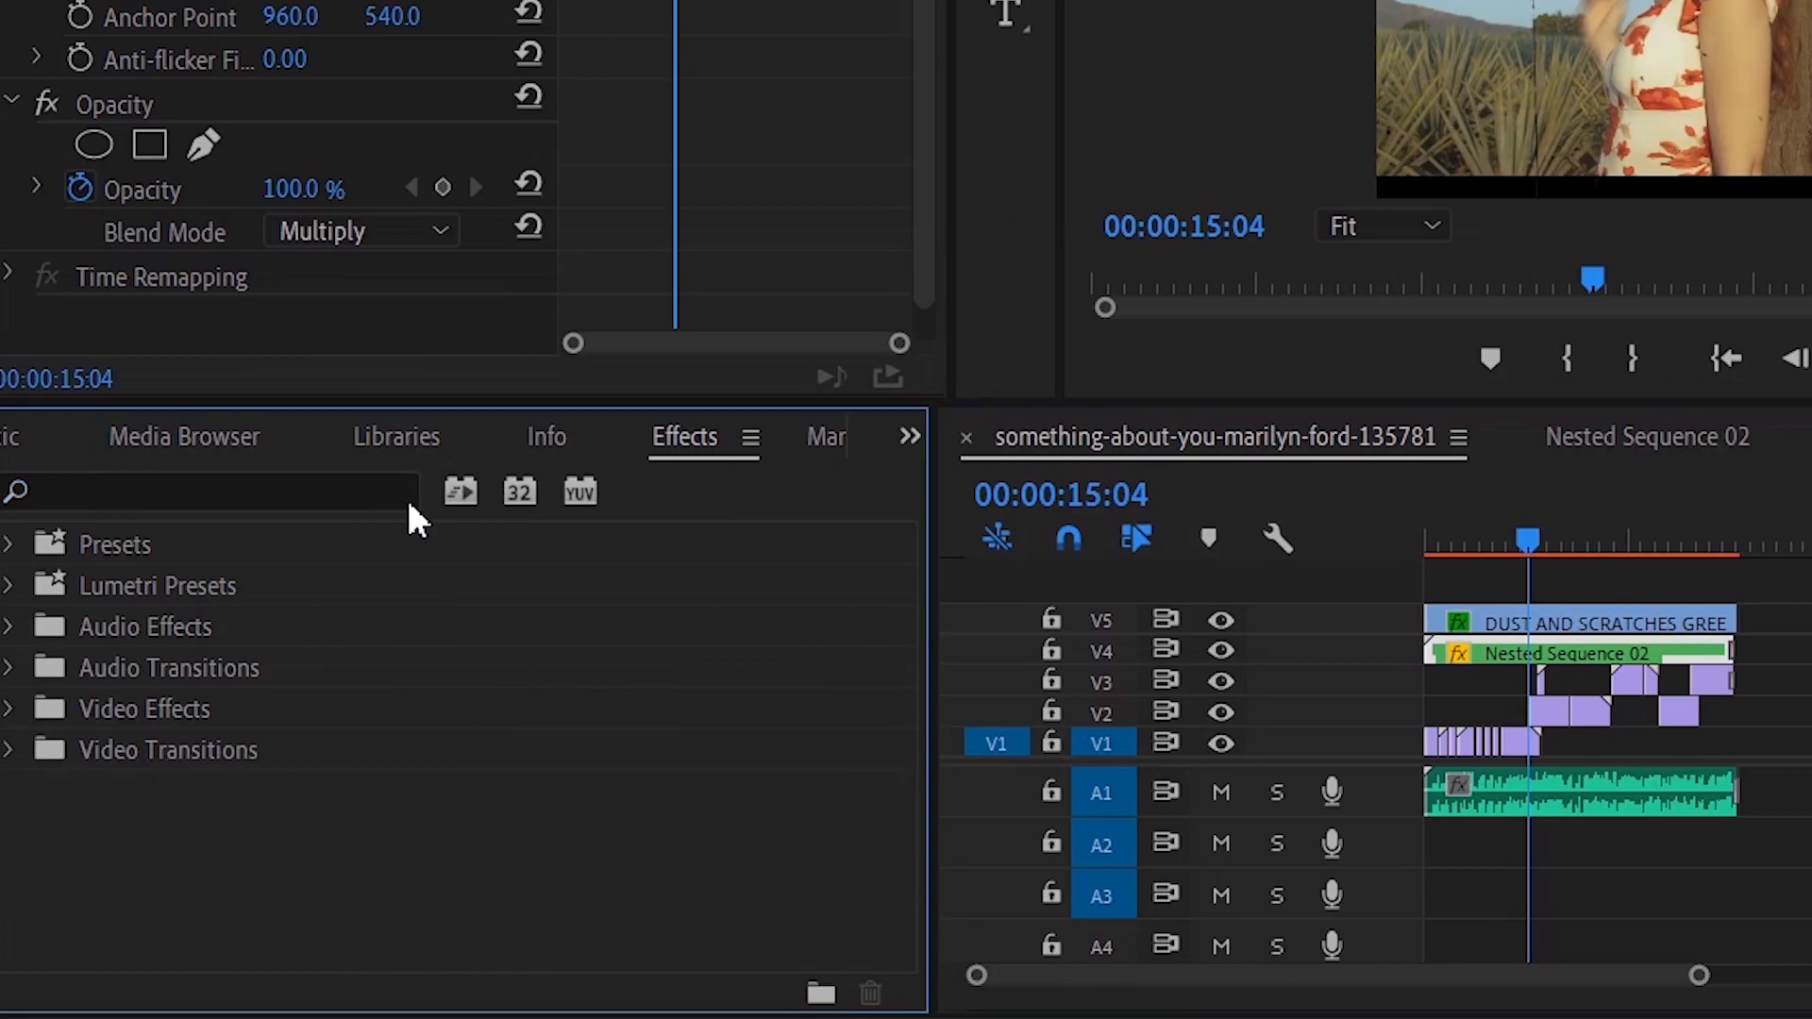
{"action": "left_click", "coordinate": [386, 493]}
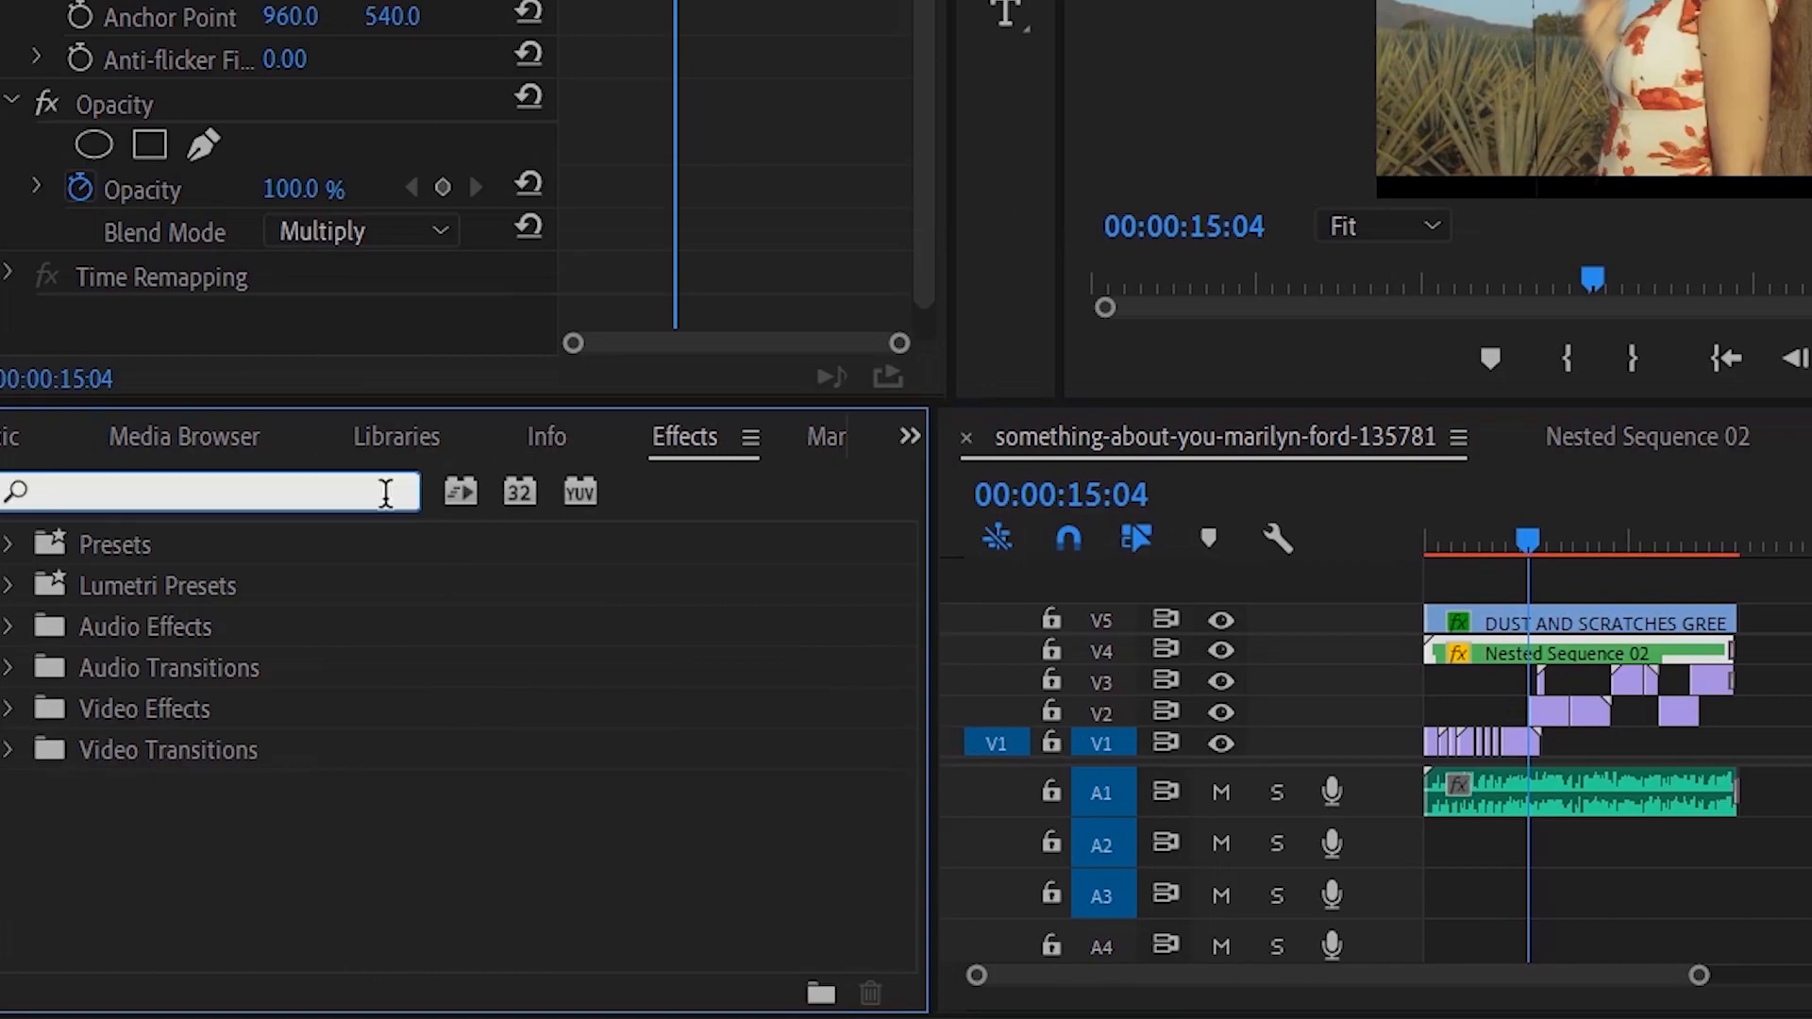
{"action": "type", "text": "gau"}
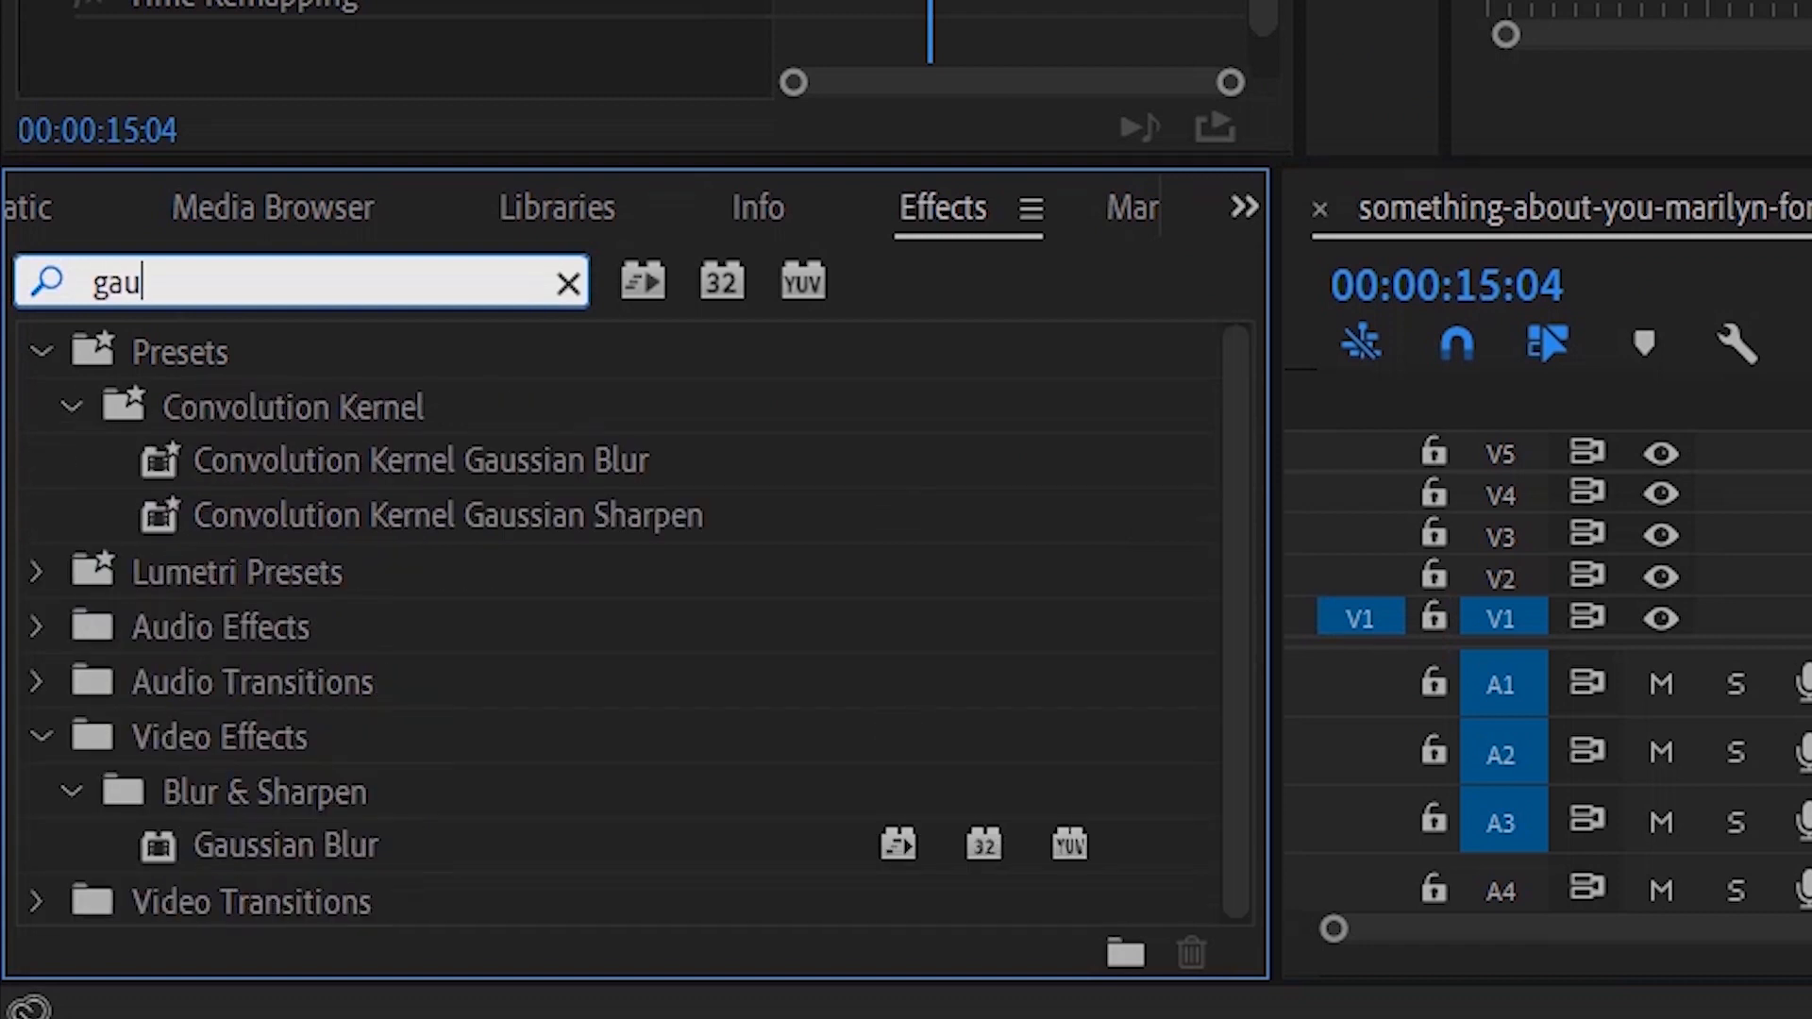
{"action": "left_click_drag", "start_coordinate": [837, 157], "coordinate": [861, 53]}
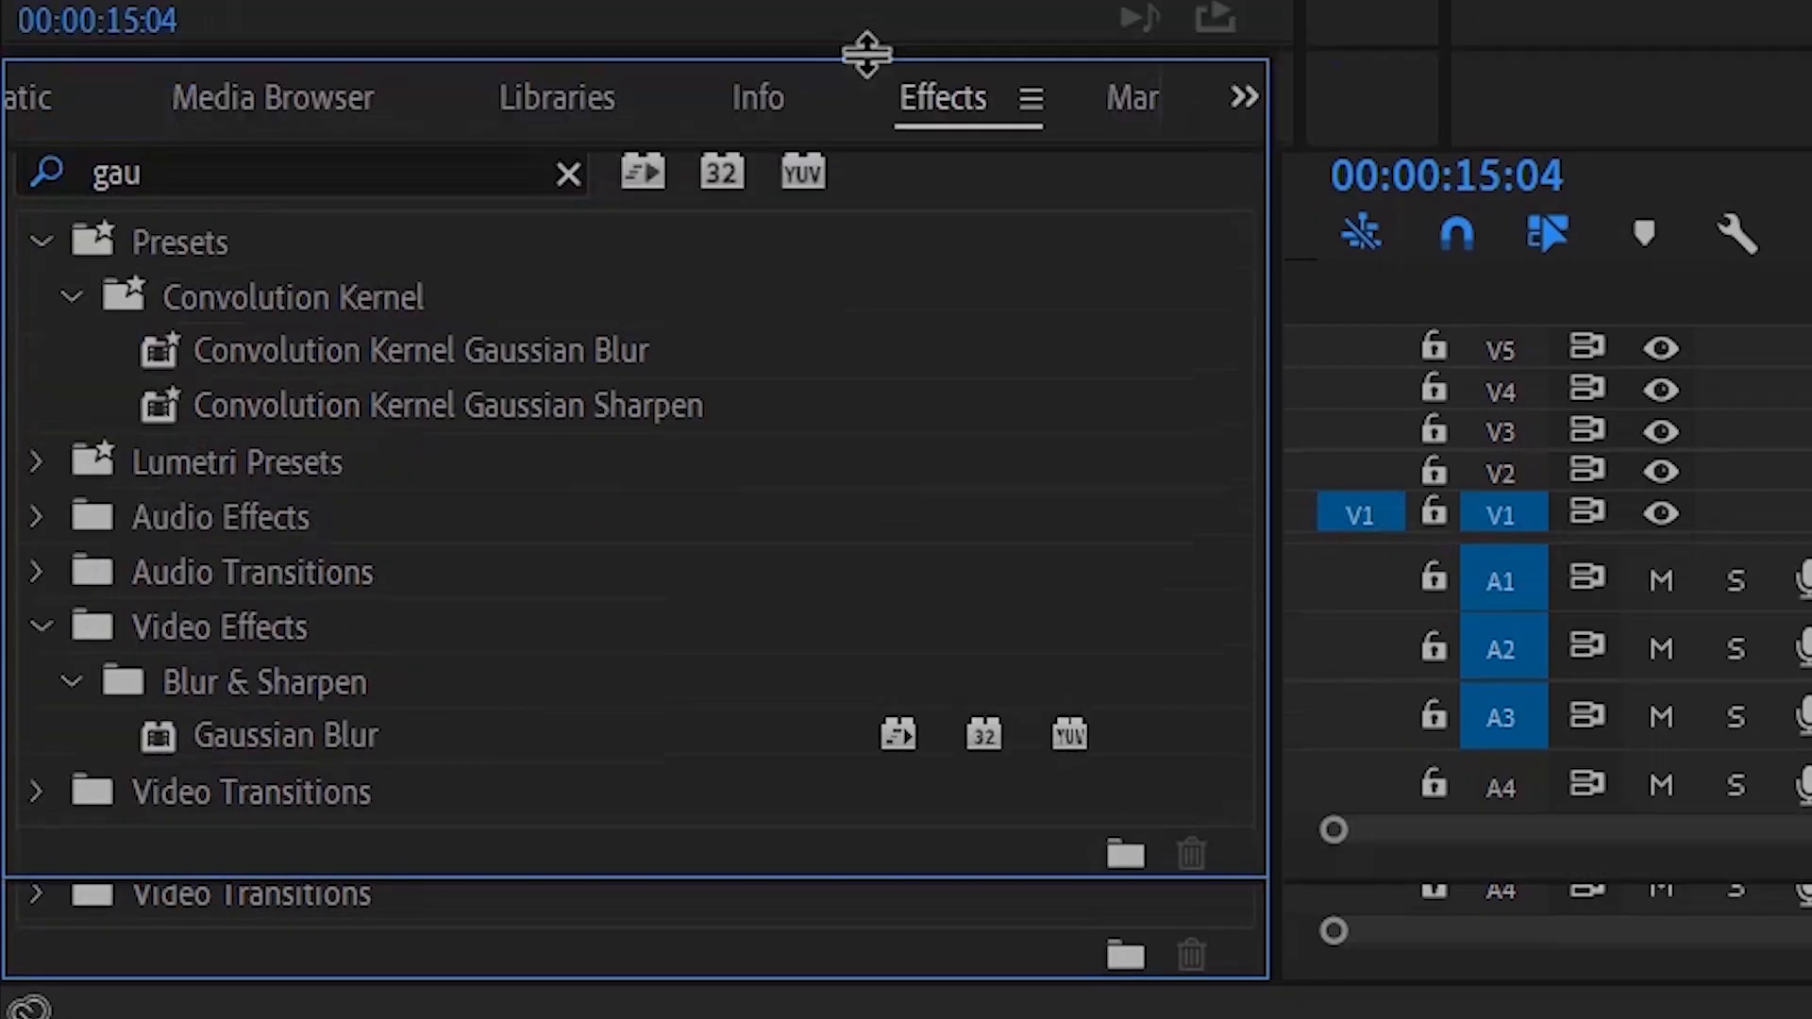
{"action": "left_click", "coordinate": [274, 741]}
{"action": "left_click_drag", "start_coordinate": [265, 731], "coordinate": [852, 467]}
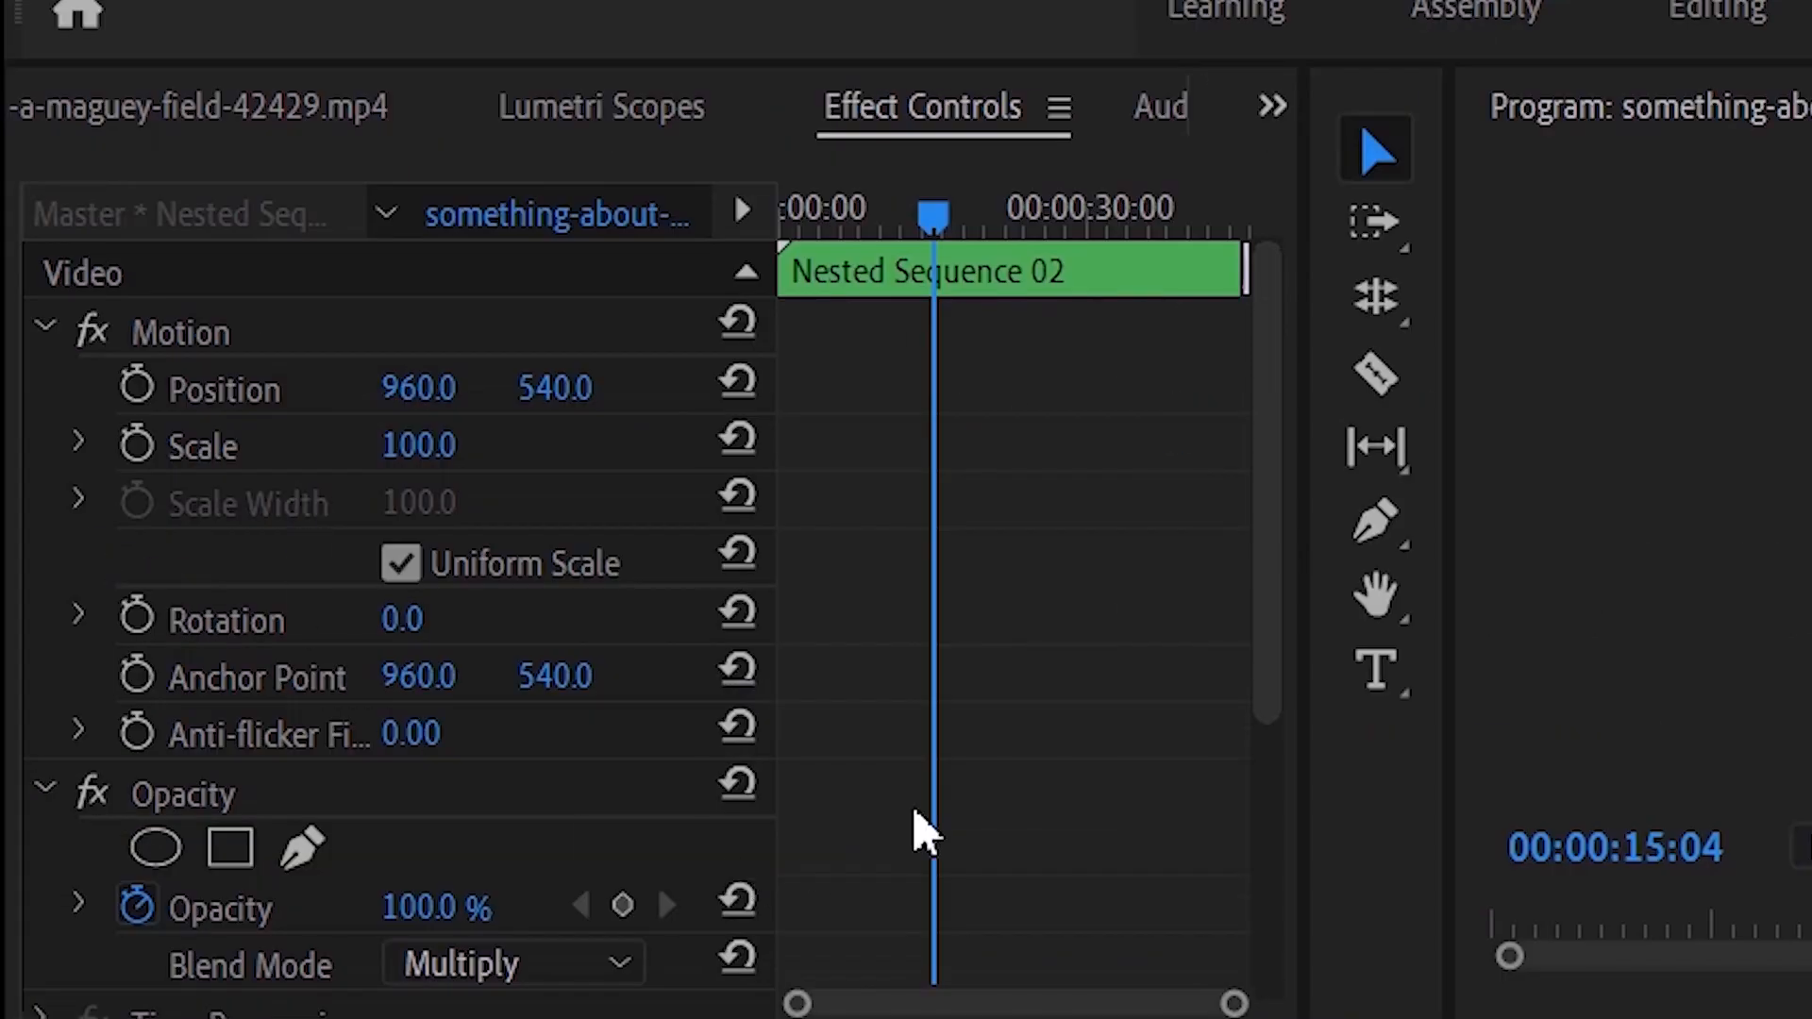
Adjust the Gaussian Blur's blurriness on Nested Sequence 02 to soften the letterbox bars' edges, and scrub through the preview
{"action": "scroll", "coordinate": [923, 826], "scroll_direction": "down", "scroll_amount": 4}
{"action": "left_click", "coordinate": [396, 754]}
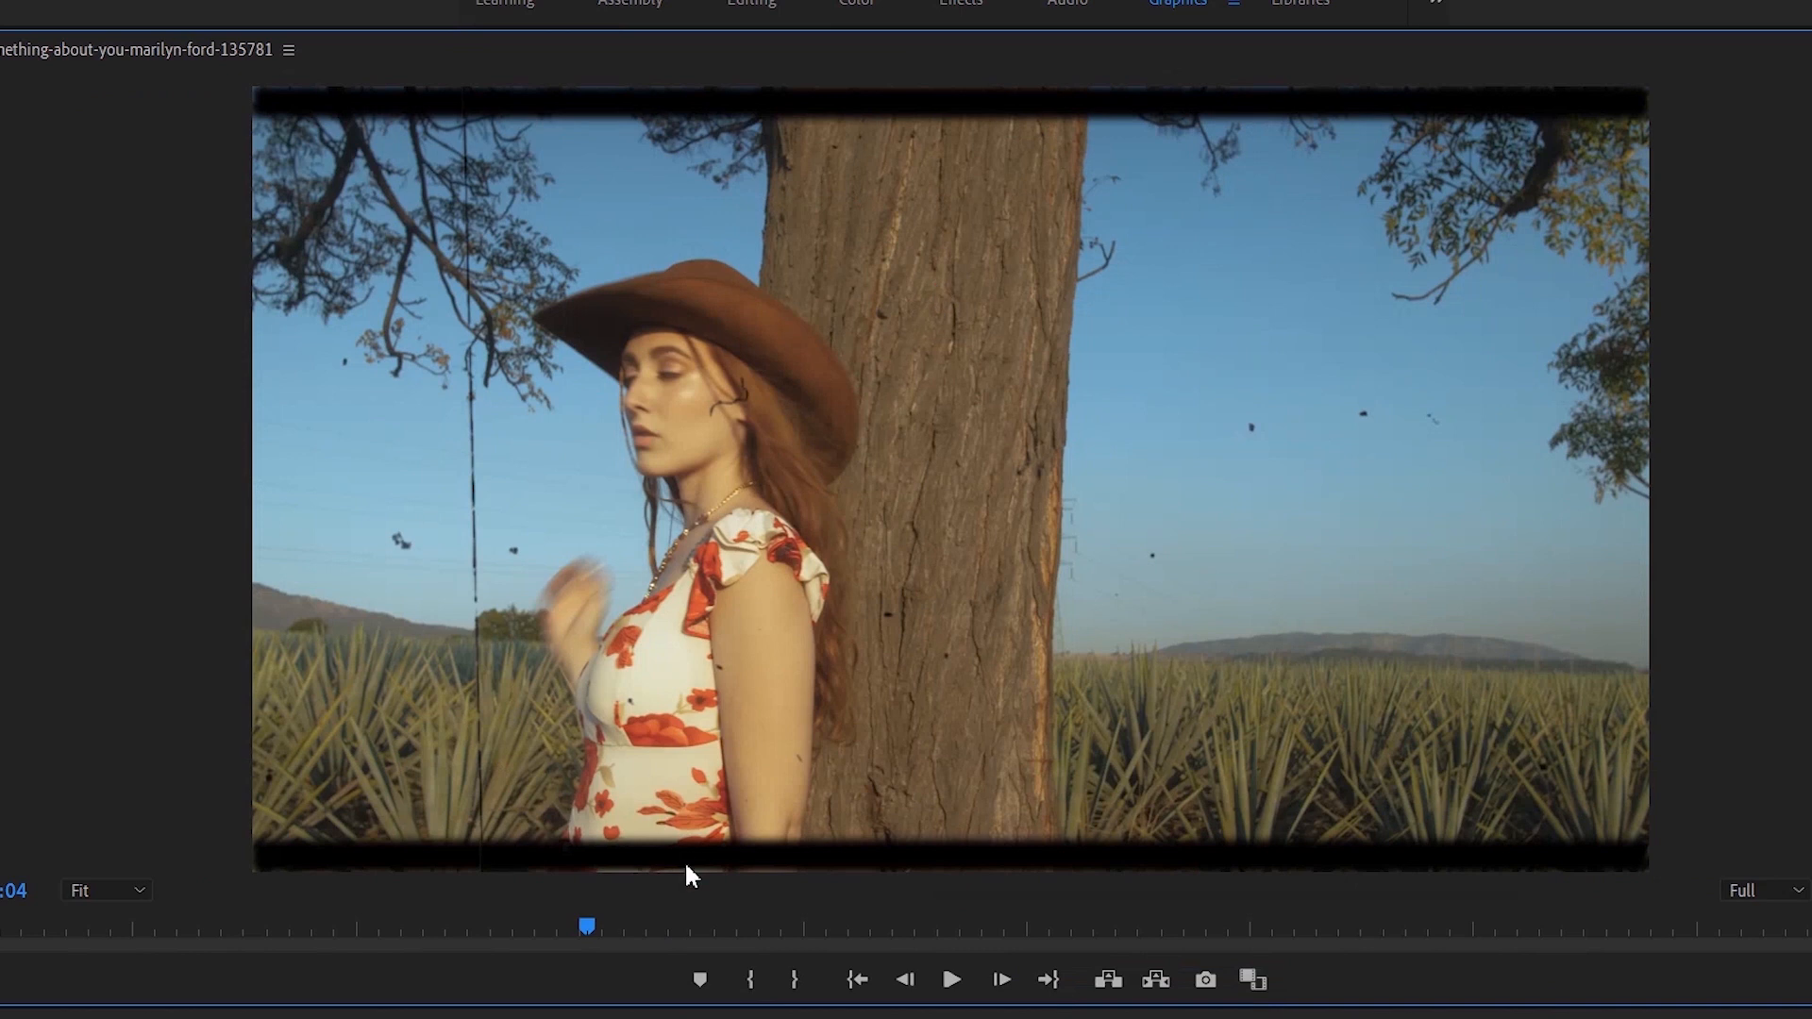
{"action": "left_click_drag", "start_coordinate": [587, 927], "coordinate": [450, 931]}
{"action": "left_click", "coordinate": [428, 926]}
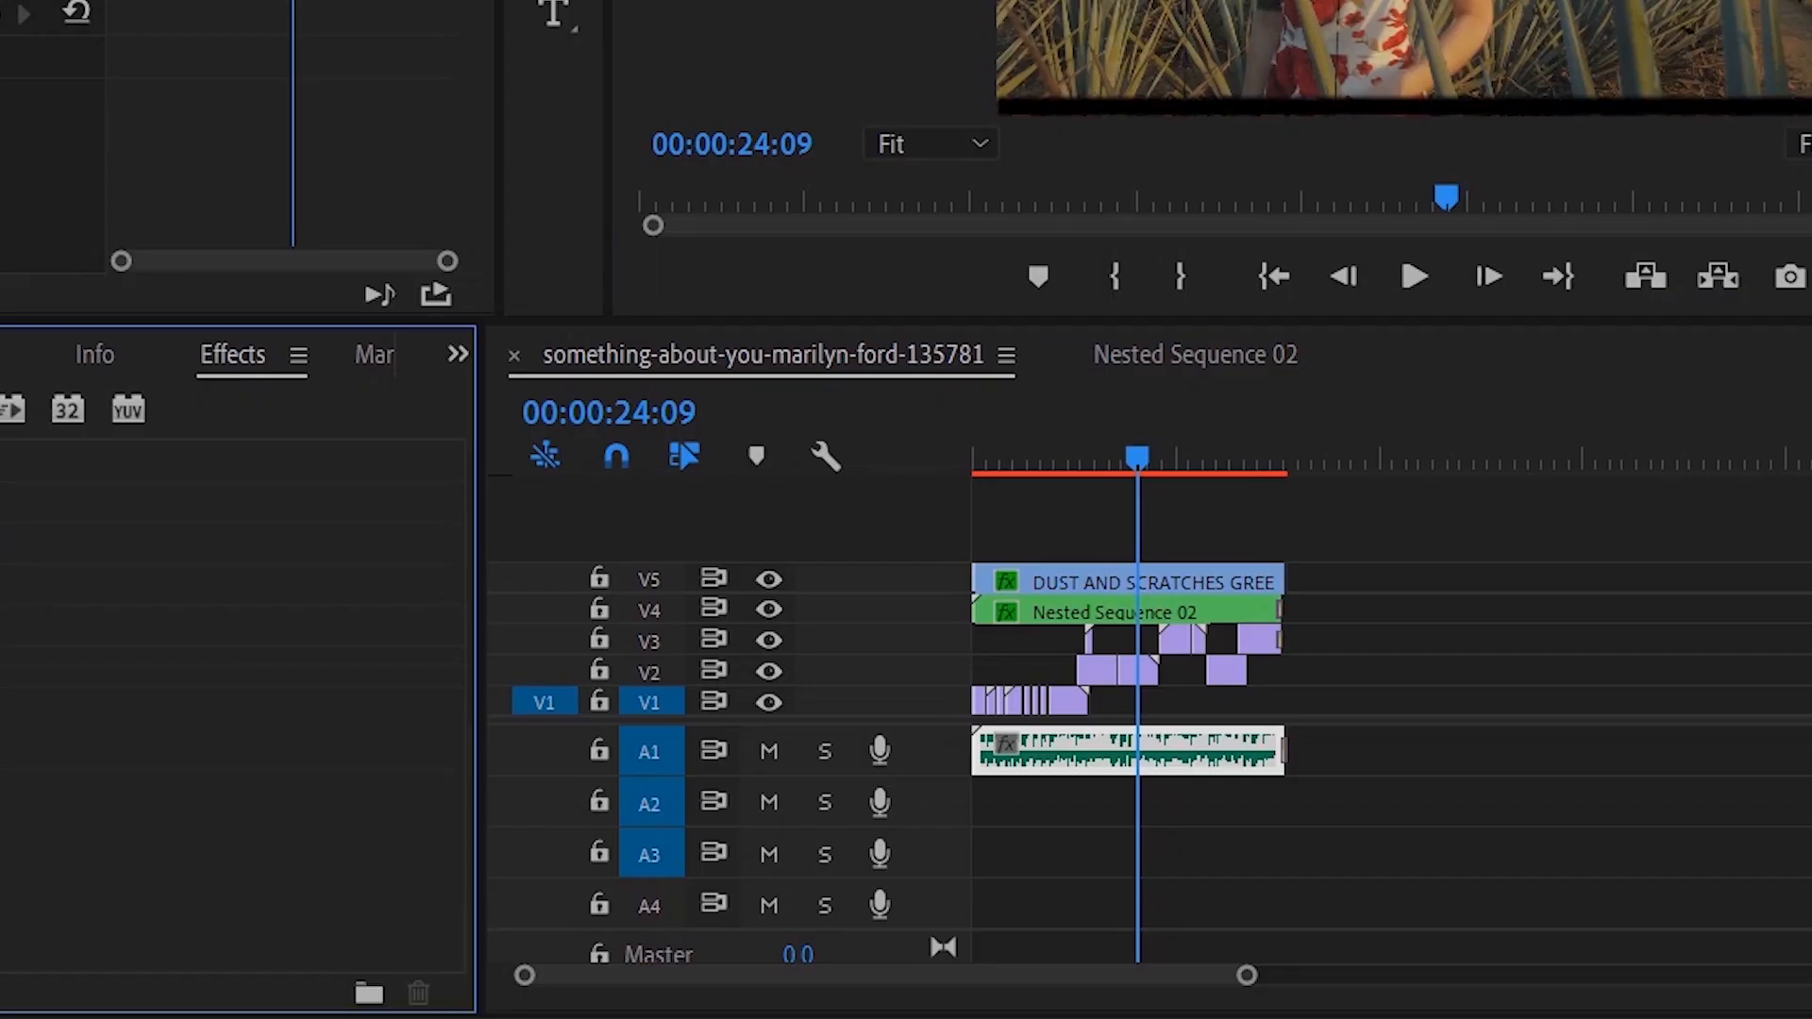
Search the effects for "noise" and apply the Noise effect to Nested Sequence 02
{"action": "type", "text": "noise"}
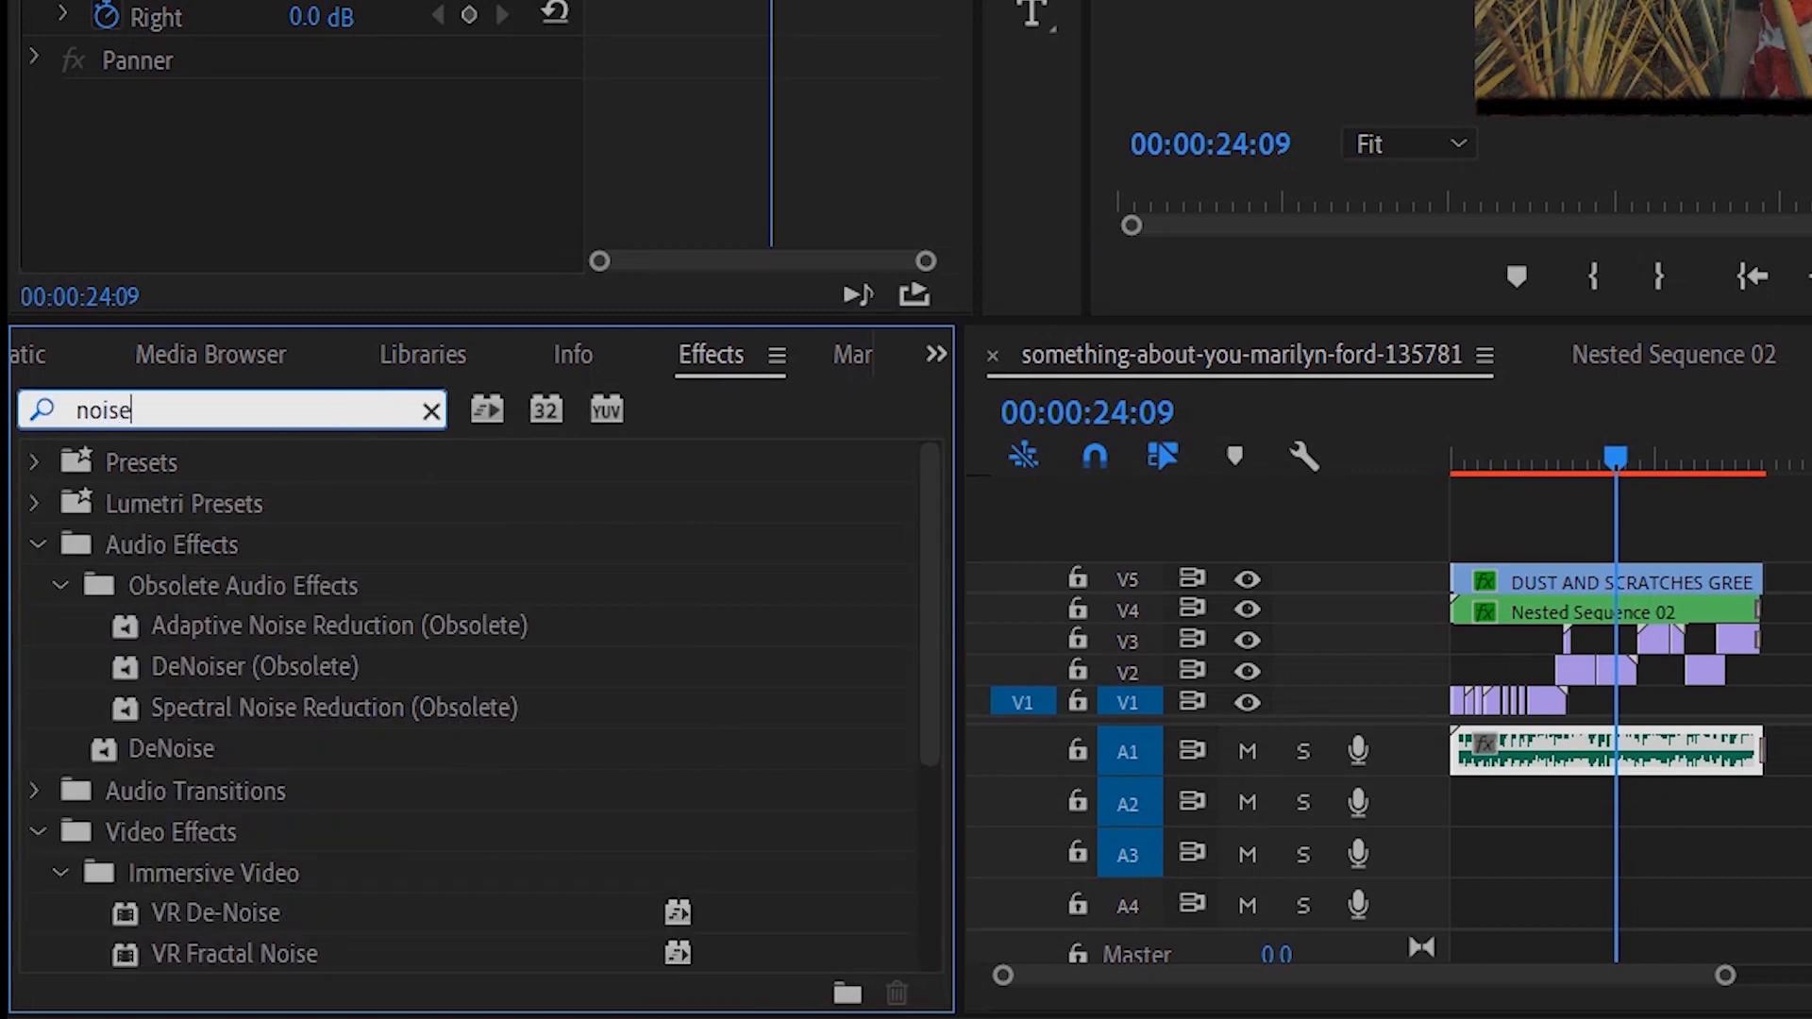
{"action": "scroll", "coordinate": [579, 777], "scroll_direction": "down", "scroll_amount": 5}
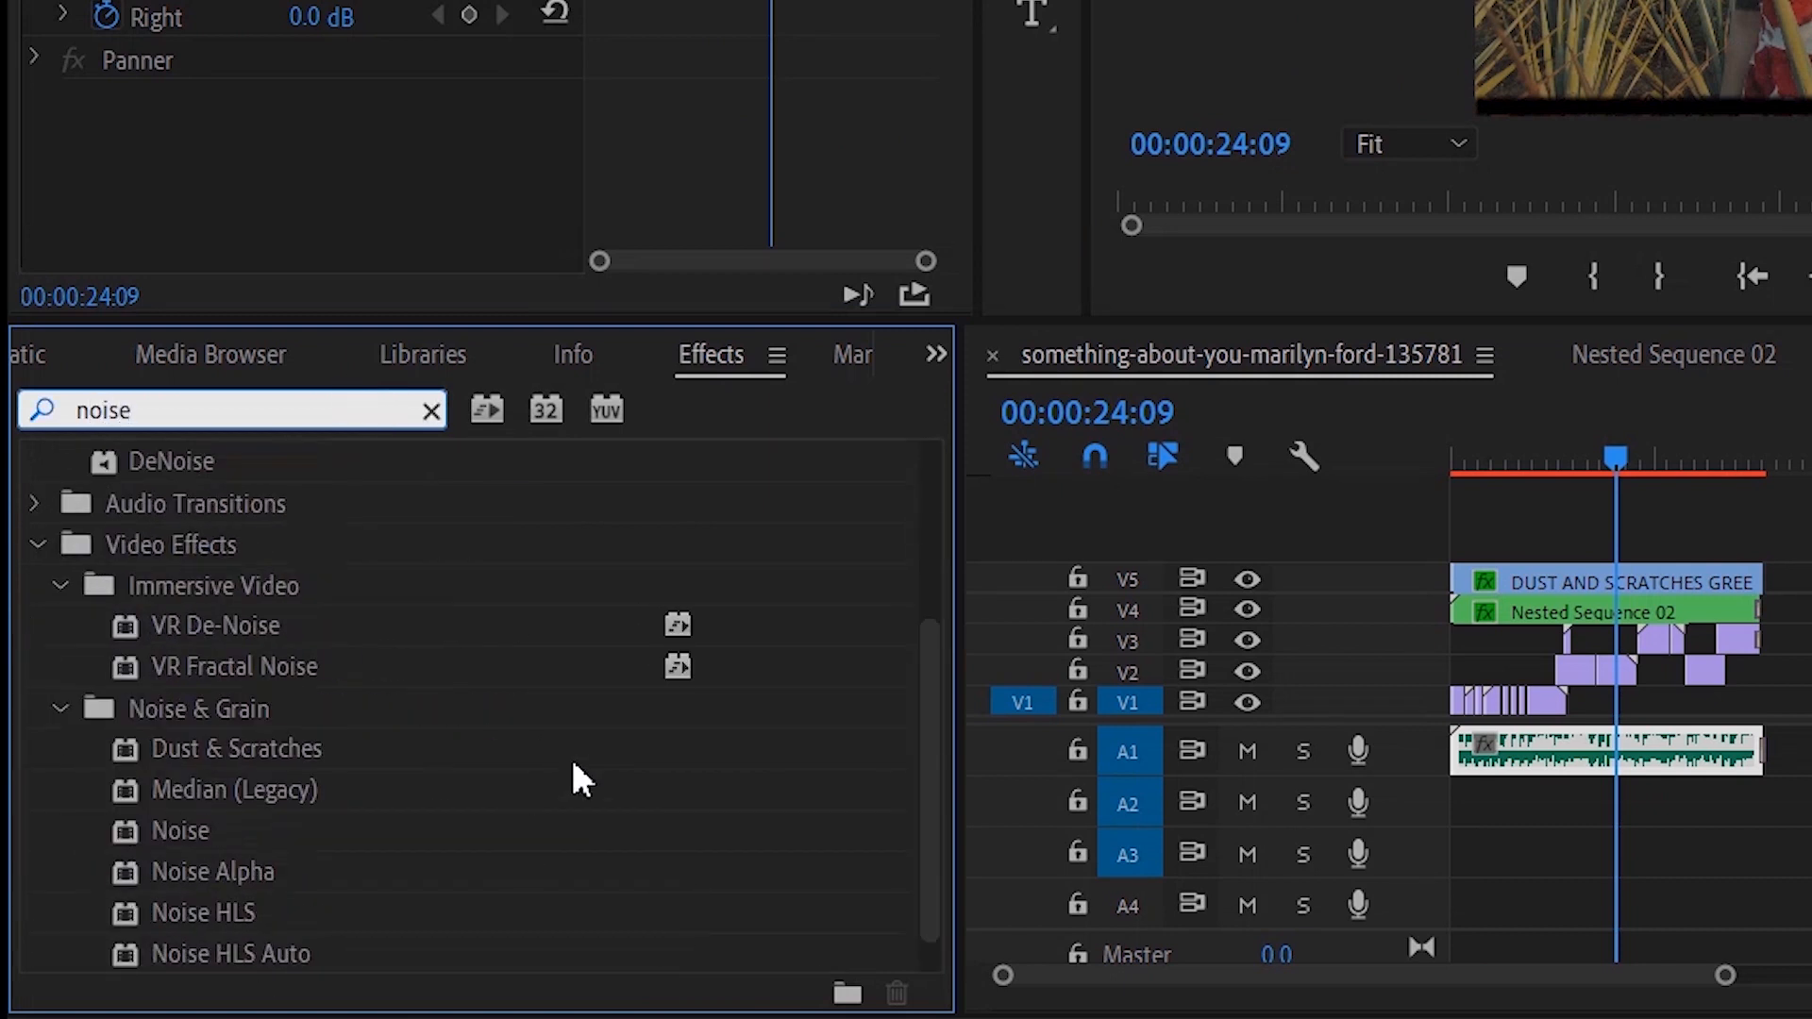
{"action": "left_click", "coordinate": [208, 787]}
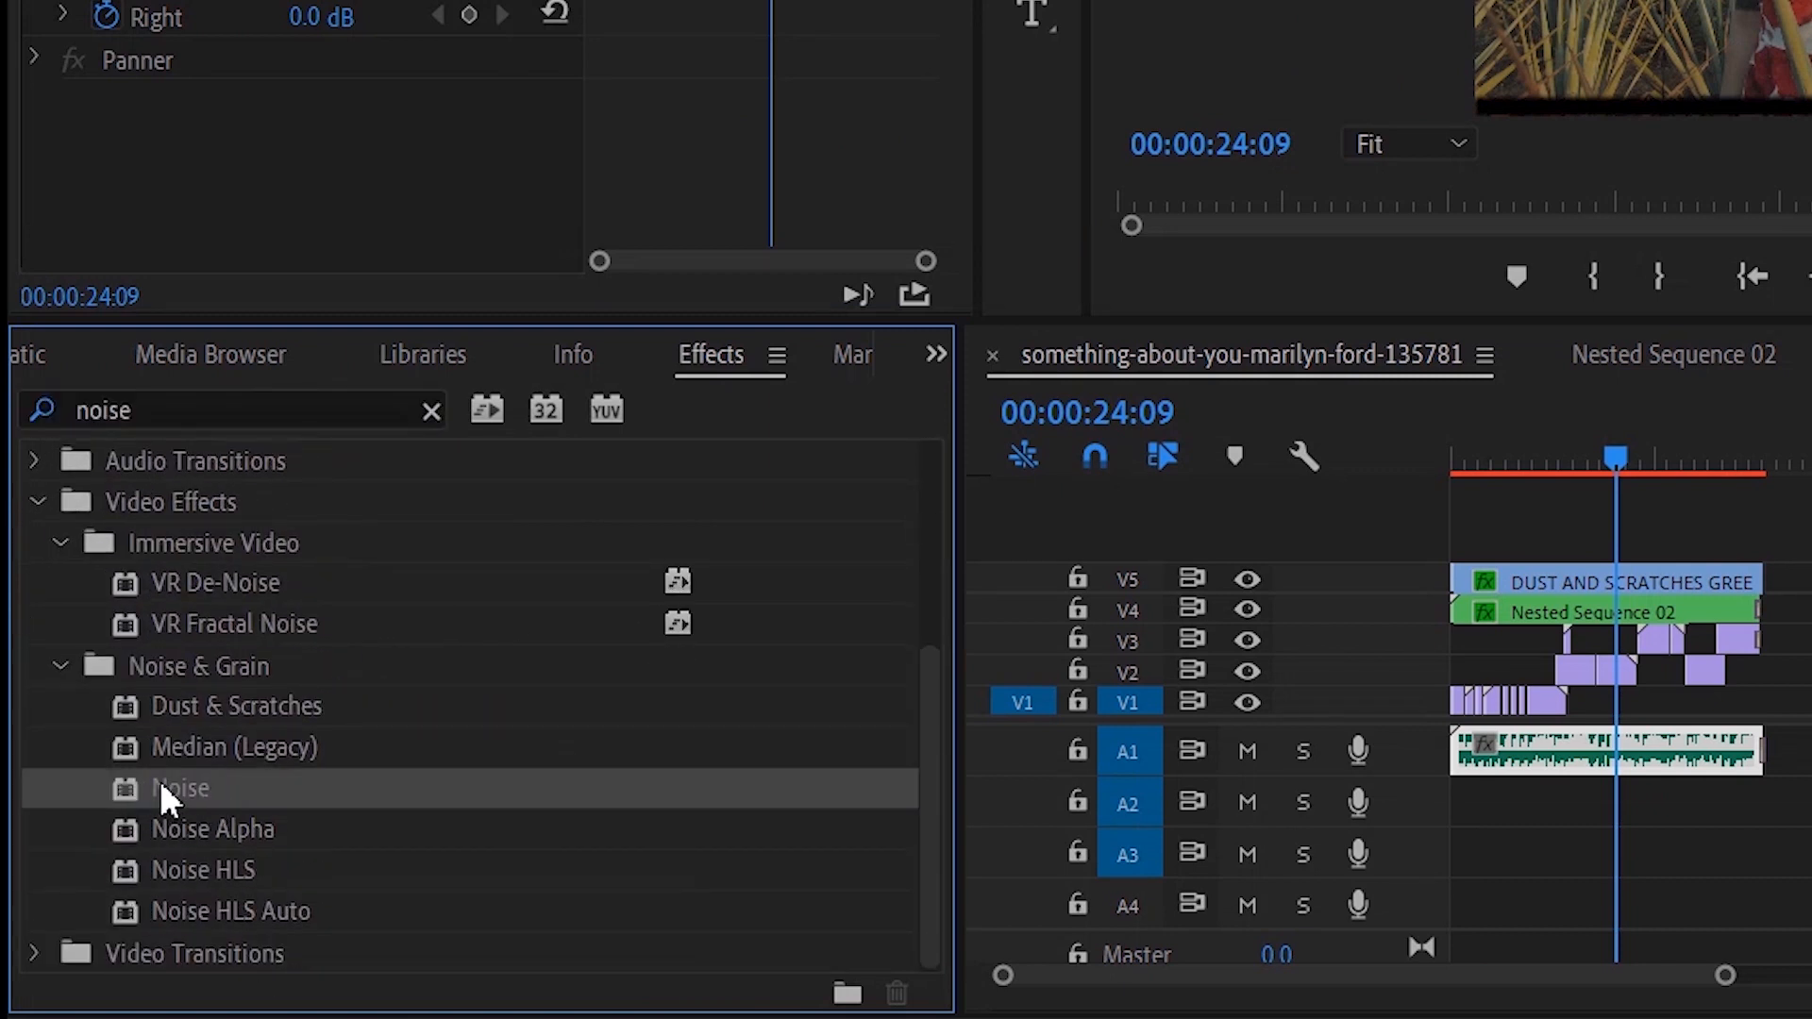
{"action": "left_click_drag", "start_coordinate": [161, 783], "coordinate": [1551, 609]}
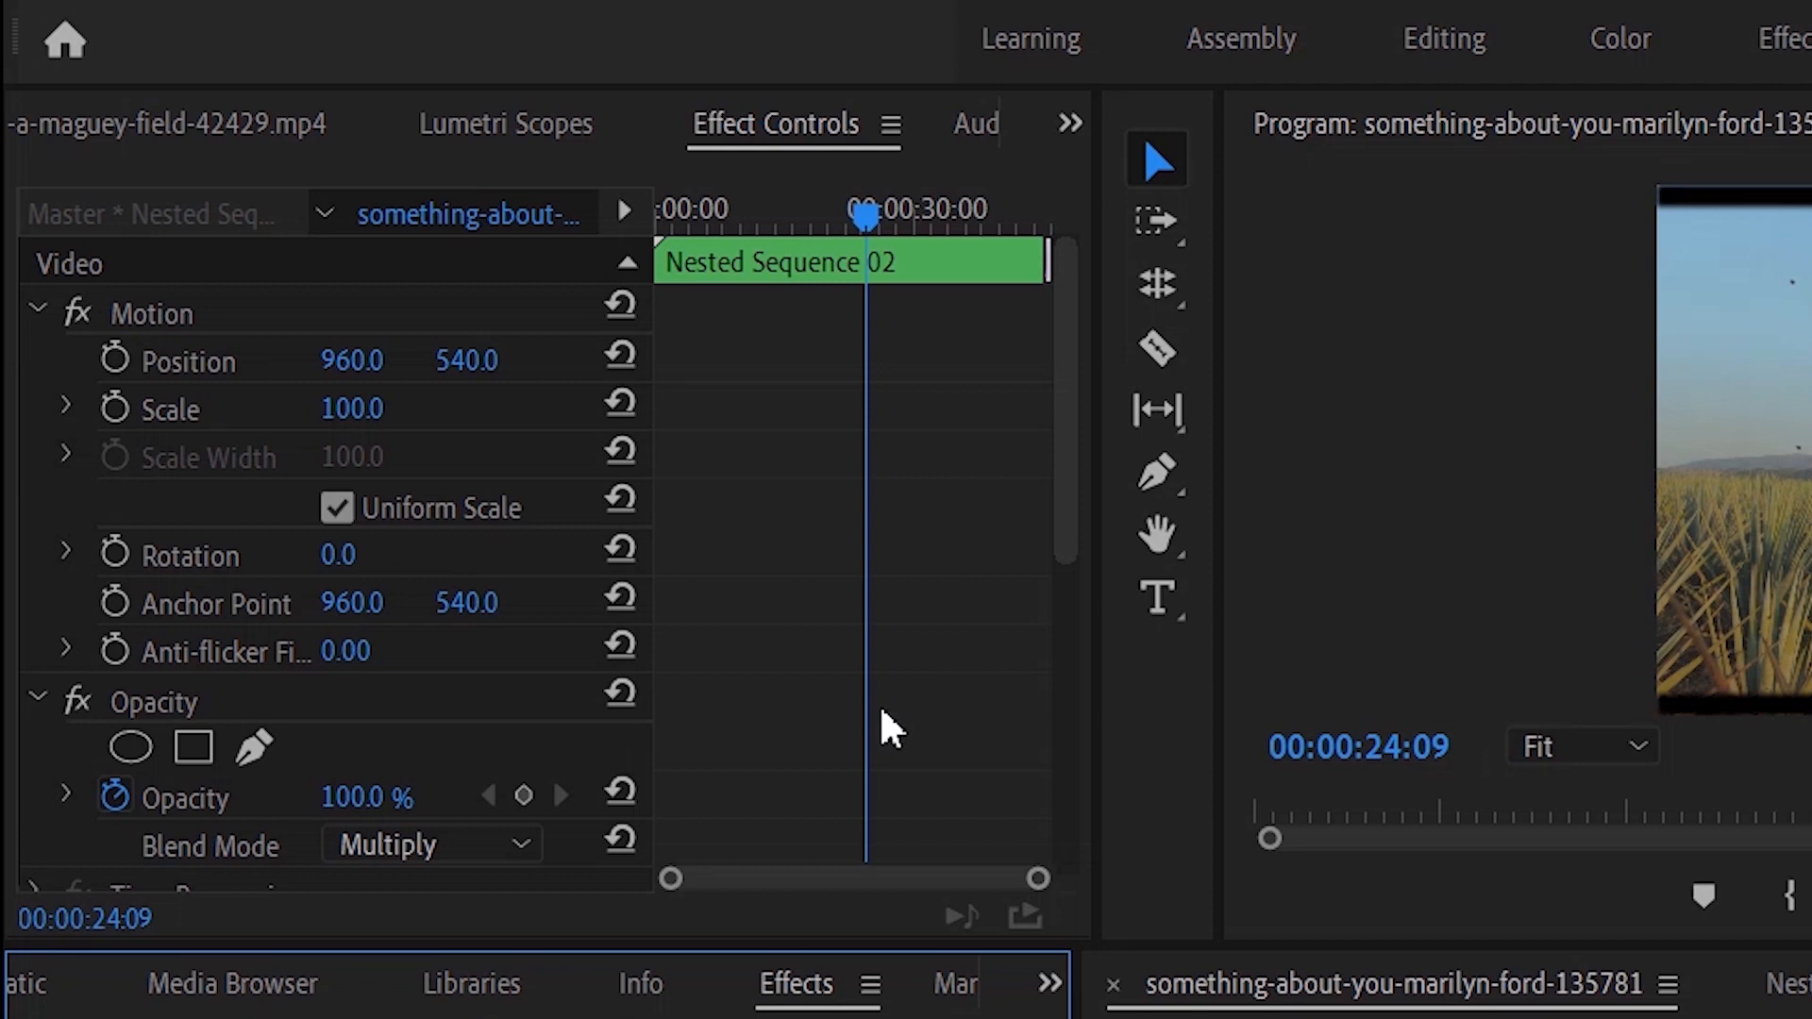
Adjust the Noise effect's amount on Nested Sequence 02 to give the footage film grain
{"action": "scroll", "coordinate": [887, 731], "scroll_direction": "down", "scroll_amount": 4}
{"action": "scroll", "coordinate": [506, 808], "scroll_direction": "down", "scroll_amount": 3}
{"action": "mouse_move", "coordinate": [348, 667]}
{"action": "left_mouse_down"}
{"action": "mouse_move", "coordinate": [443, 667]}
{"action": "mouse_move", "coordinate": [325, 670]}
{"action": "left_mouse_up"}
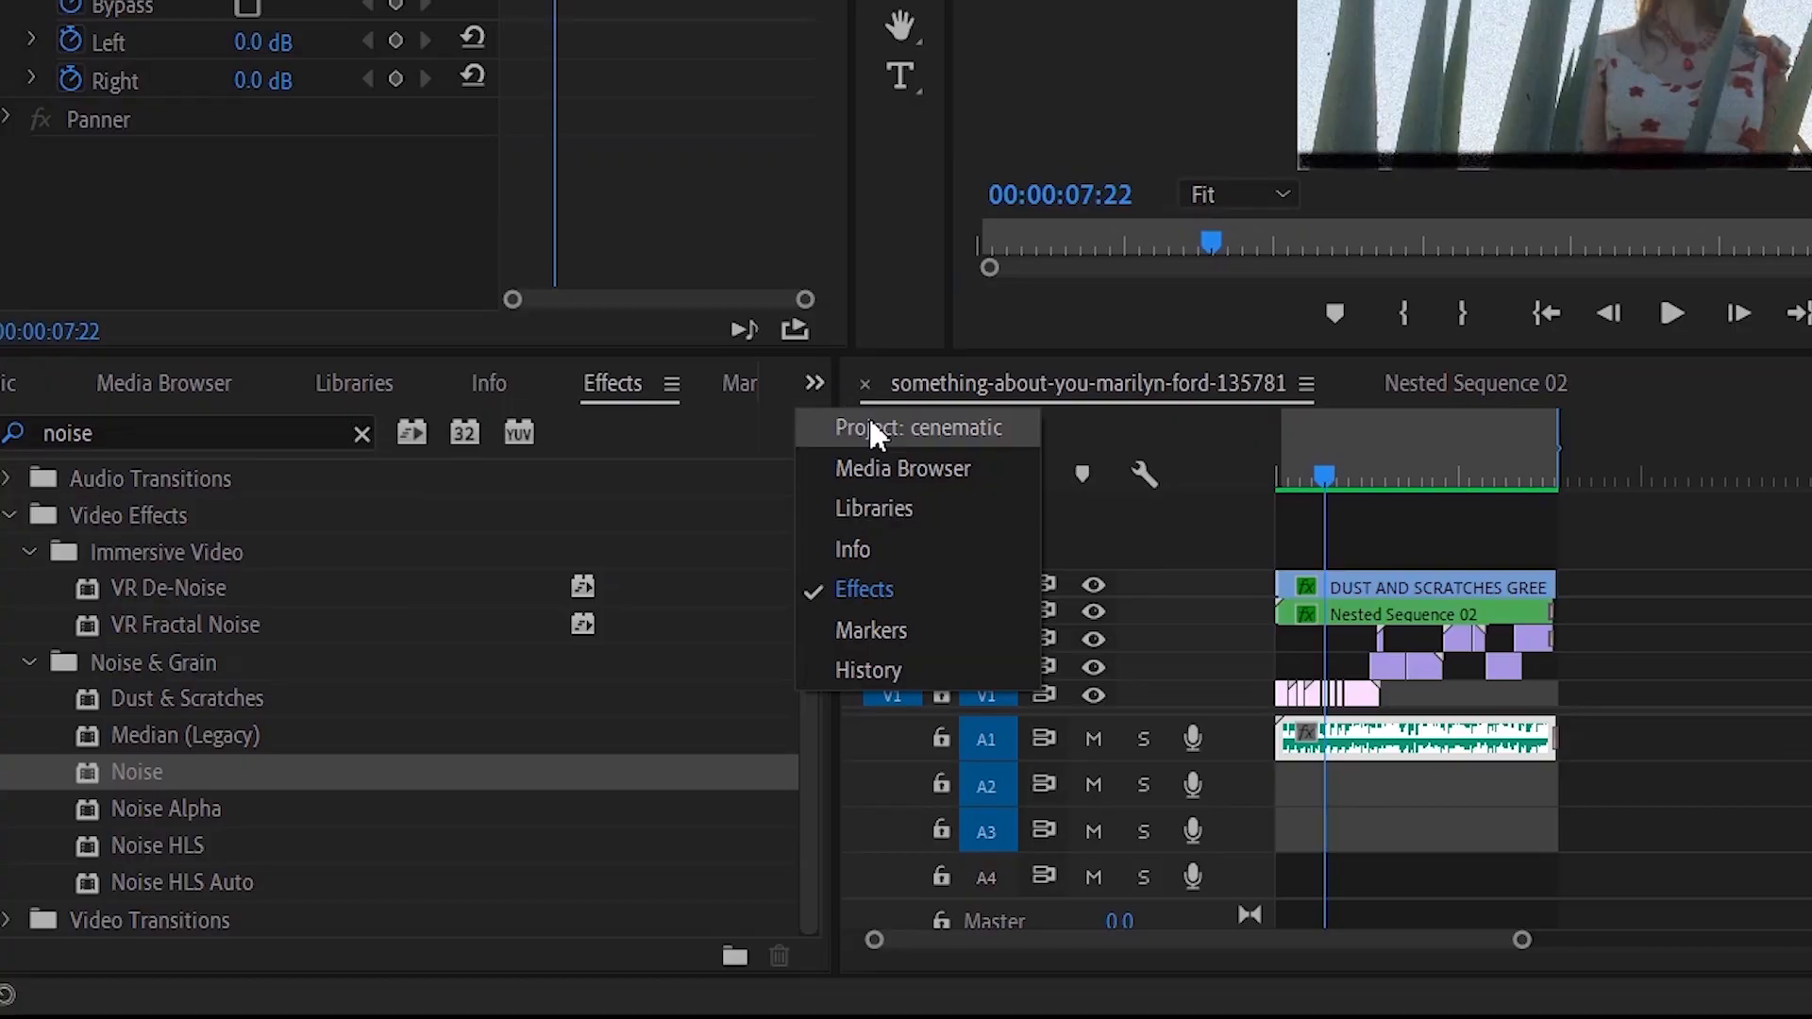
Create a 1920 × 1080, 25 fps adjustment layer, place it above the dust-and-scratches clip at the timeline start, and fit it to the edit's end
{"action": "left_click", "coordinate": [868, 416]}
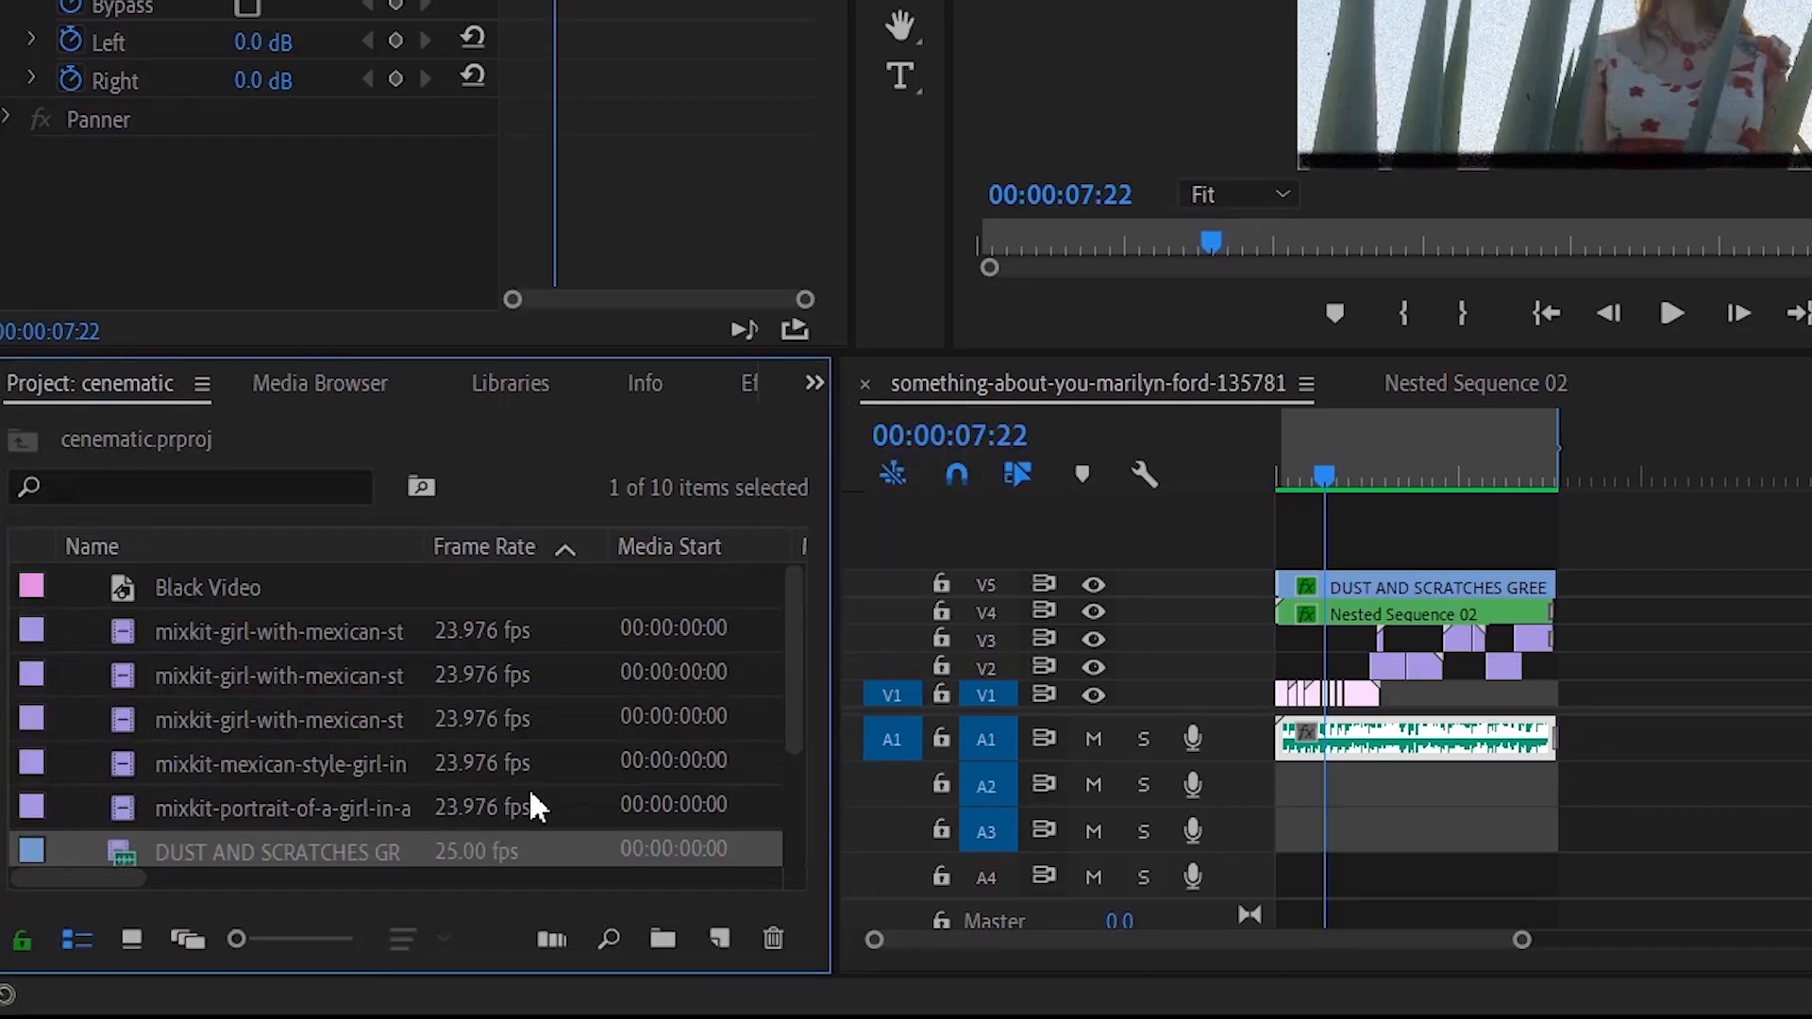
{"action": "right_click", "coordinate": [75, 807]}
{"action": "mouse_move", "coordinate": [235, 283]}
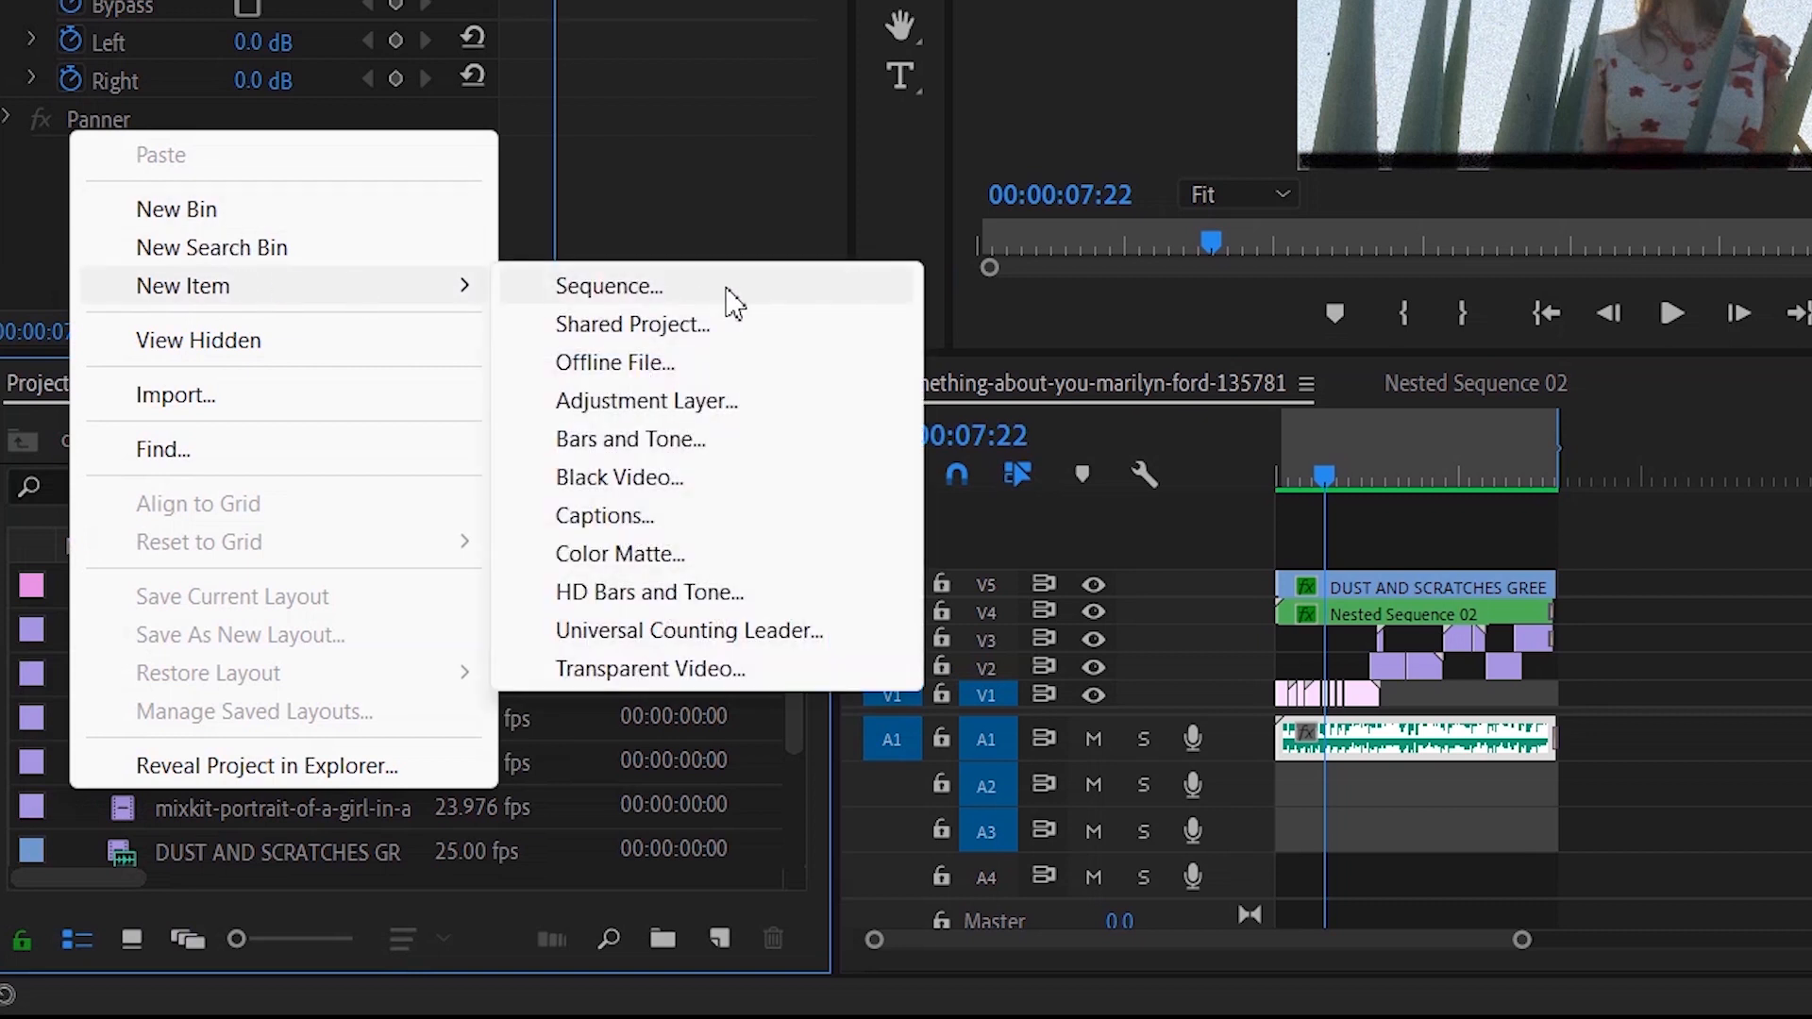
{"action": "left_click", "coordinate": [719, 404]}
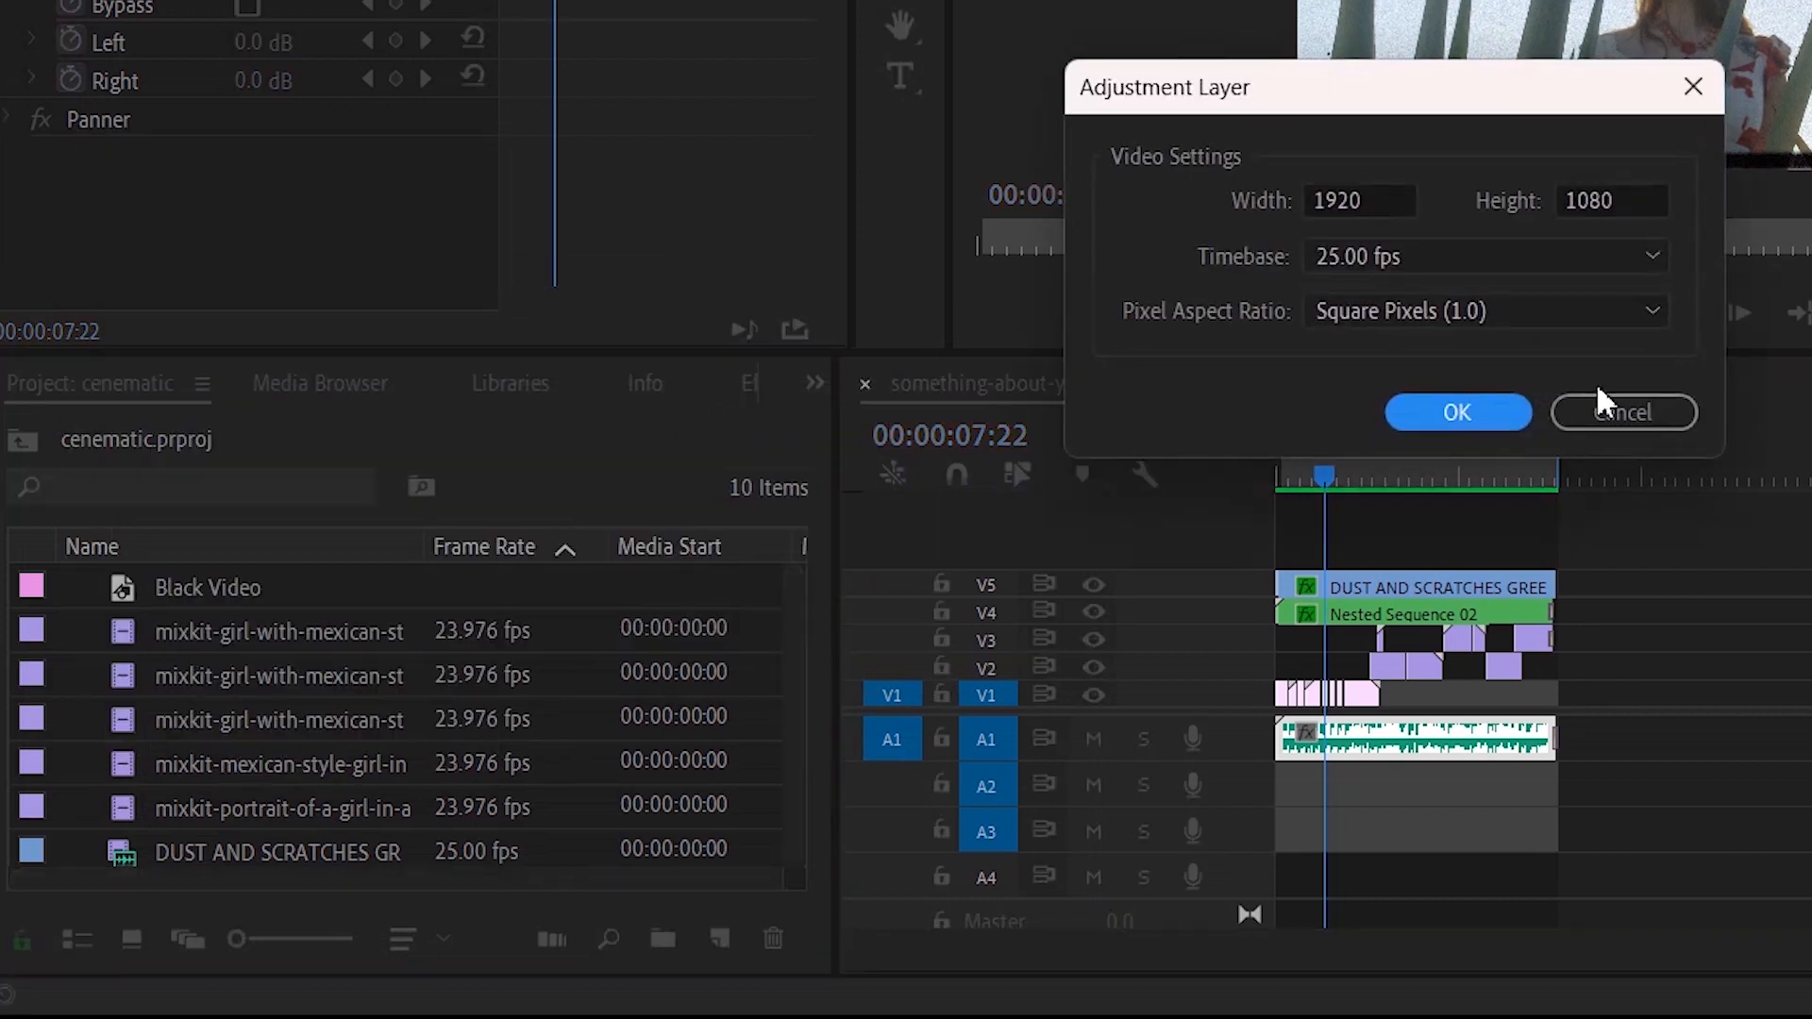
{"action": "left_click", "coordinate": [1474, 411]}
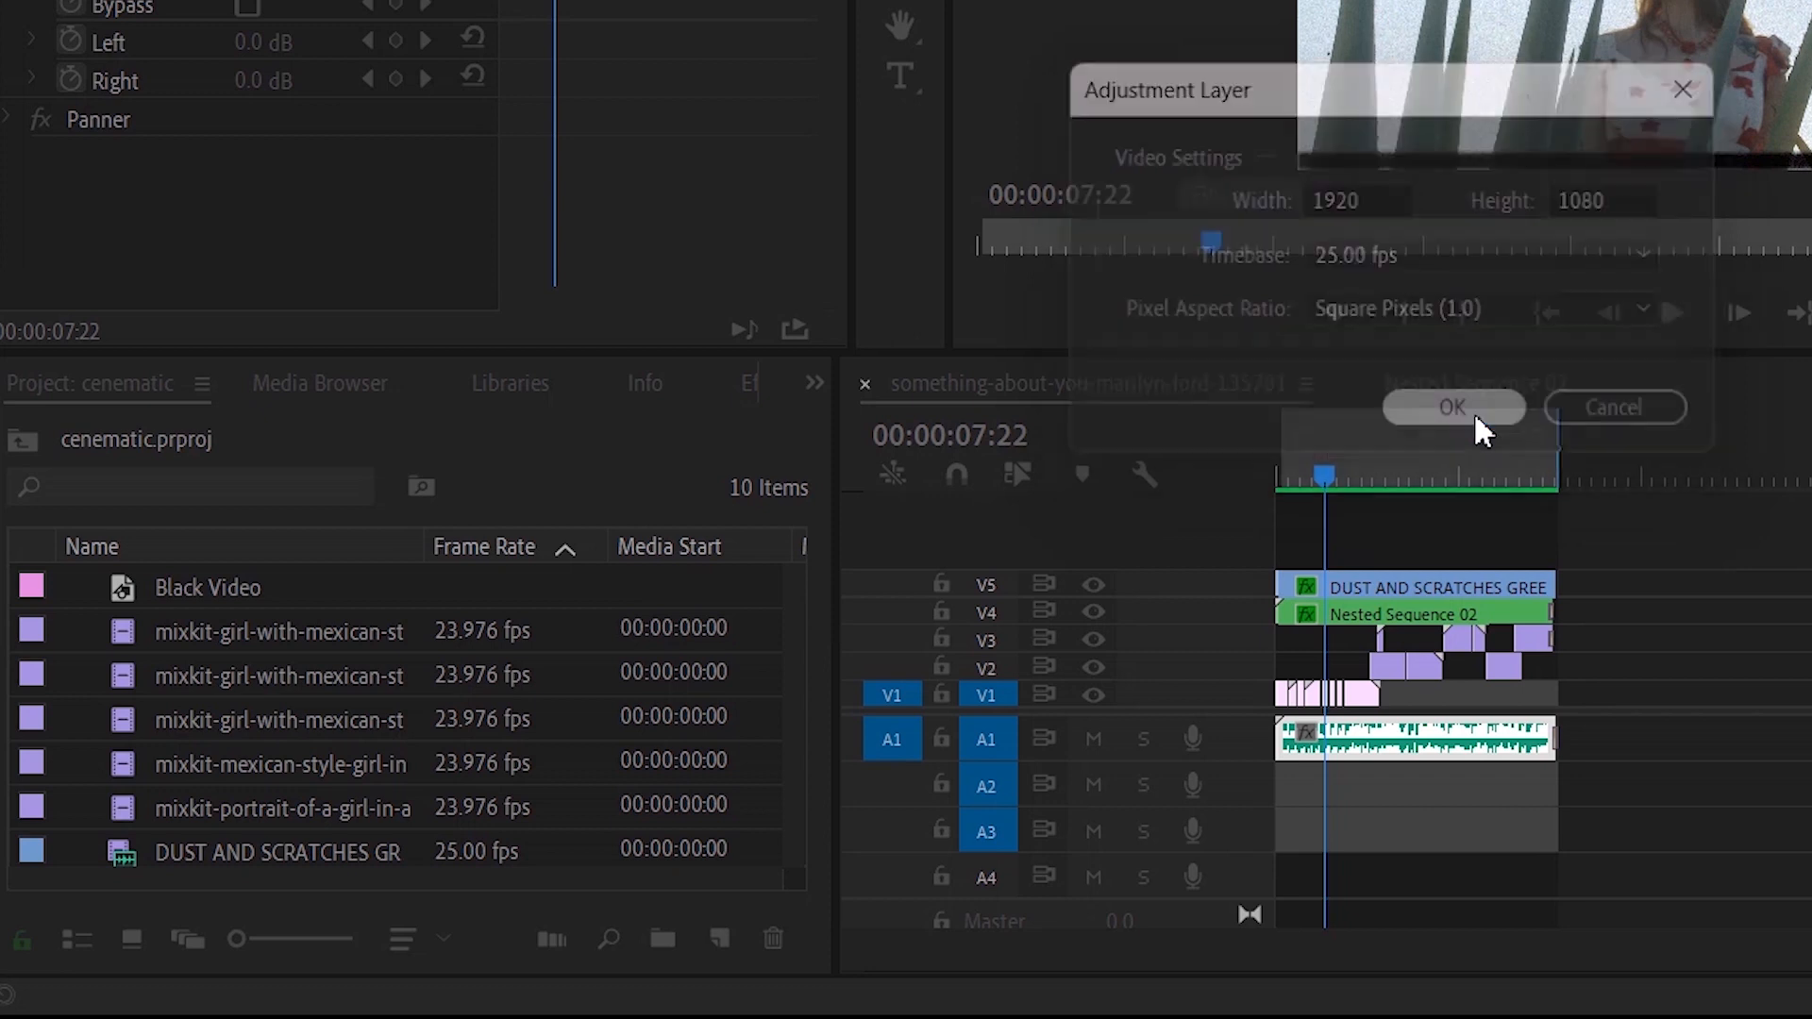
{"action": "left_click_drag", "start_coordinate": [362, 573], "coordinate": [1277, 525]}
{"action": "left_click_drag", "start_coordinate": [1569, 533], "coordinate": [1550, 537]}
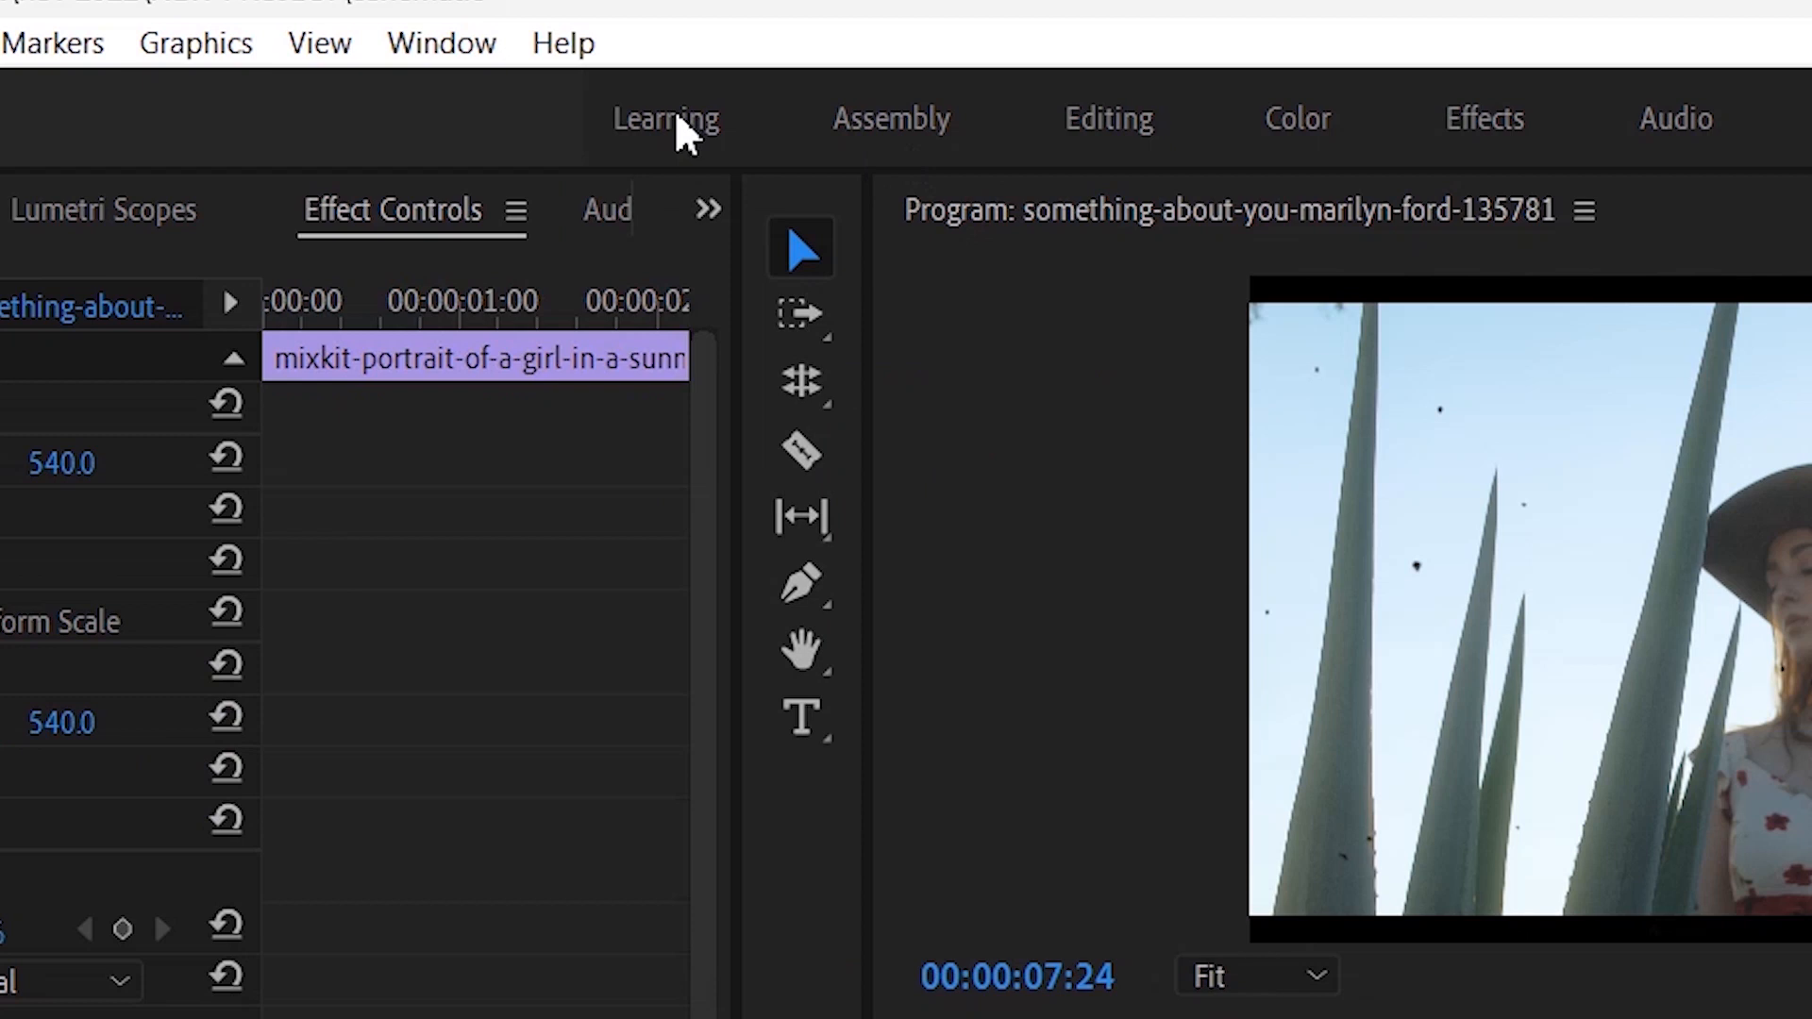
Open the Lumetri Color controls for the adjustment layer and set the Basic Correction contrast to 100
{"action": "left_click", "coordinate": [451, 47]}
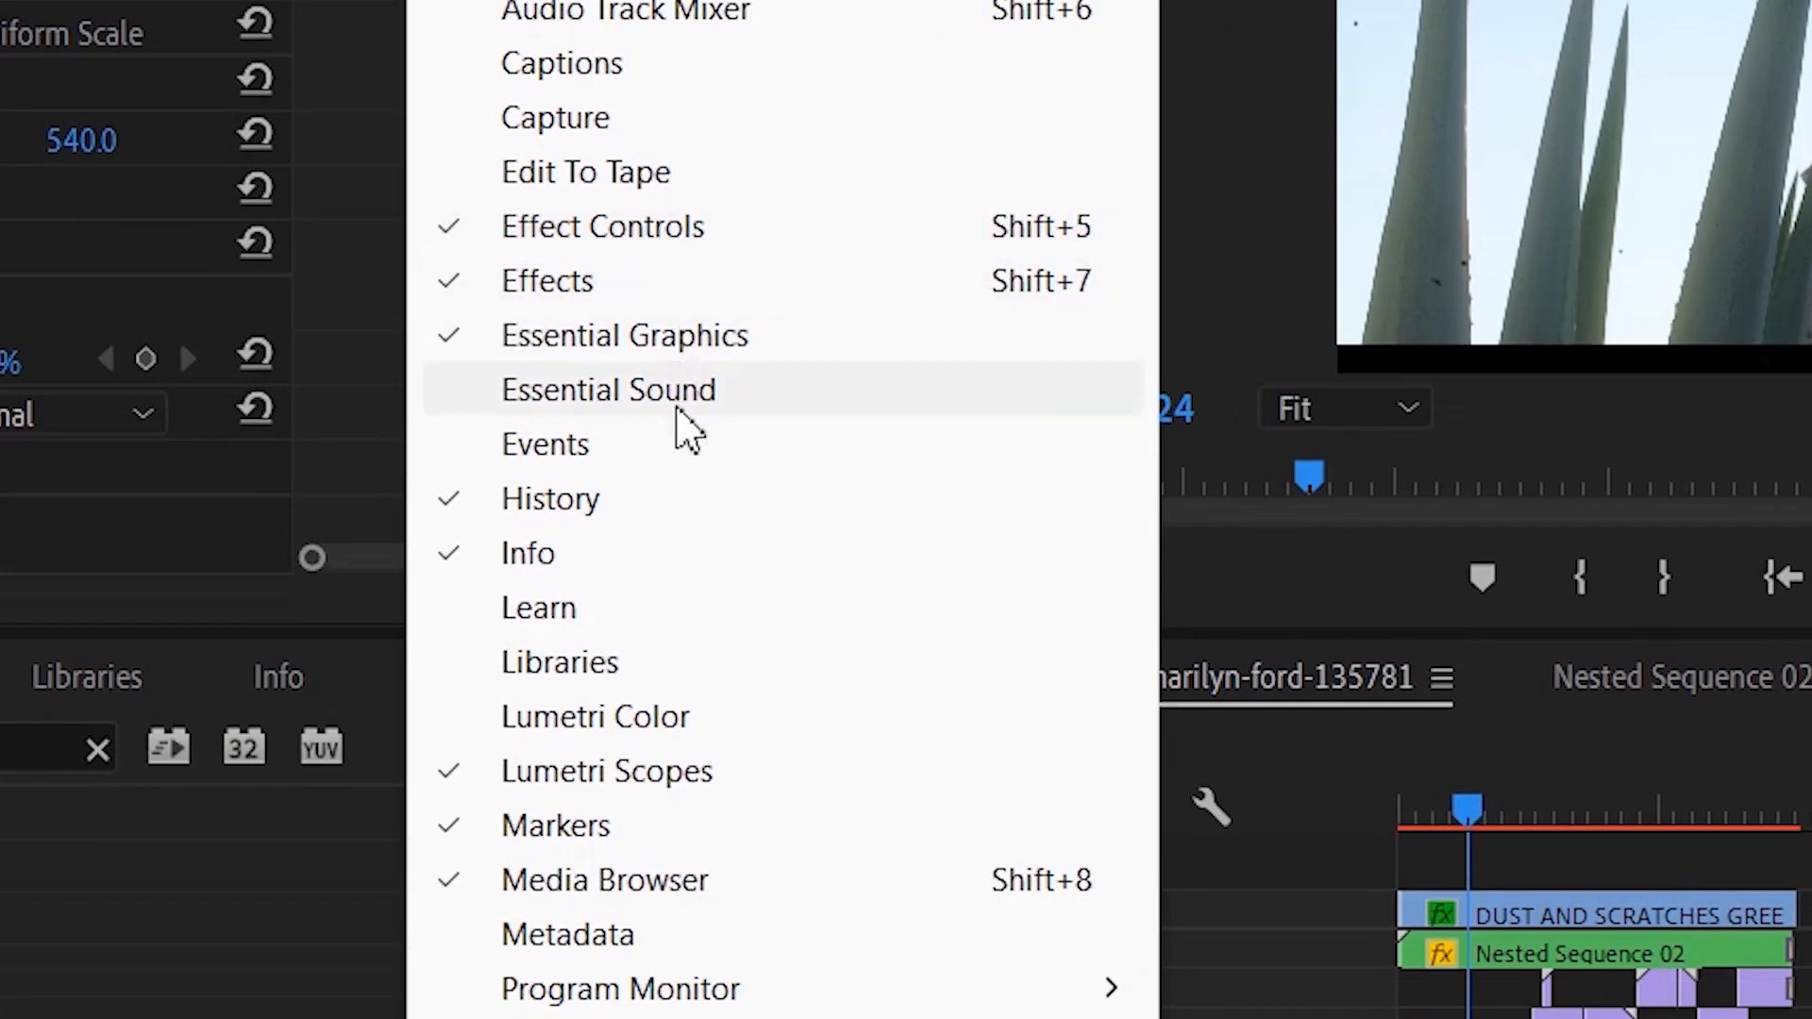
{"action": "left_click", "coordinate": [631, 719]}
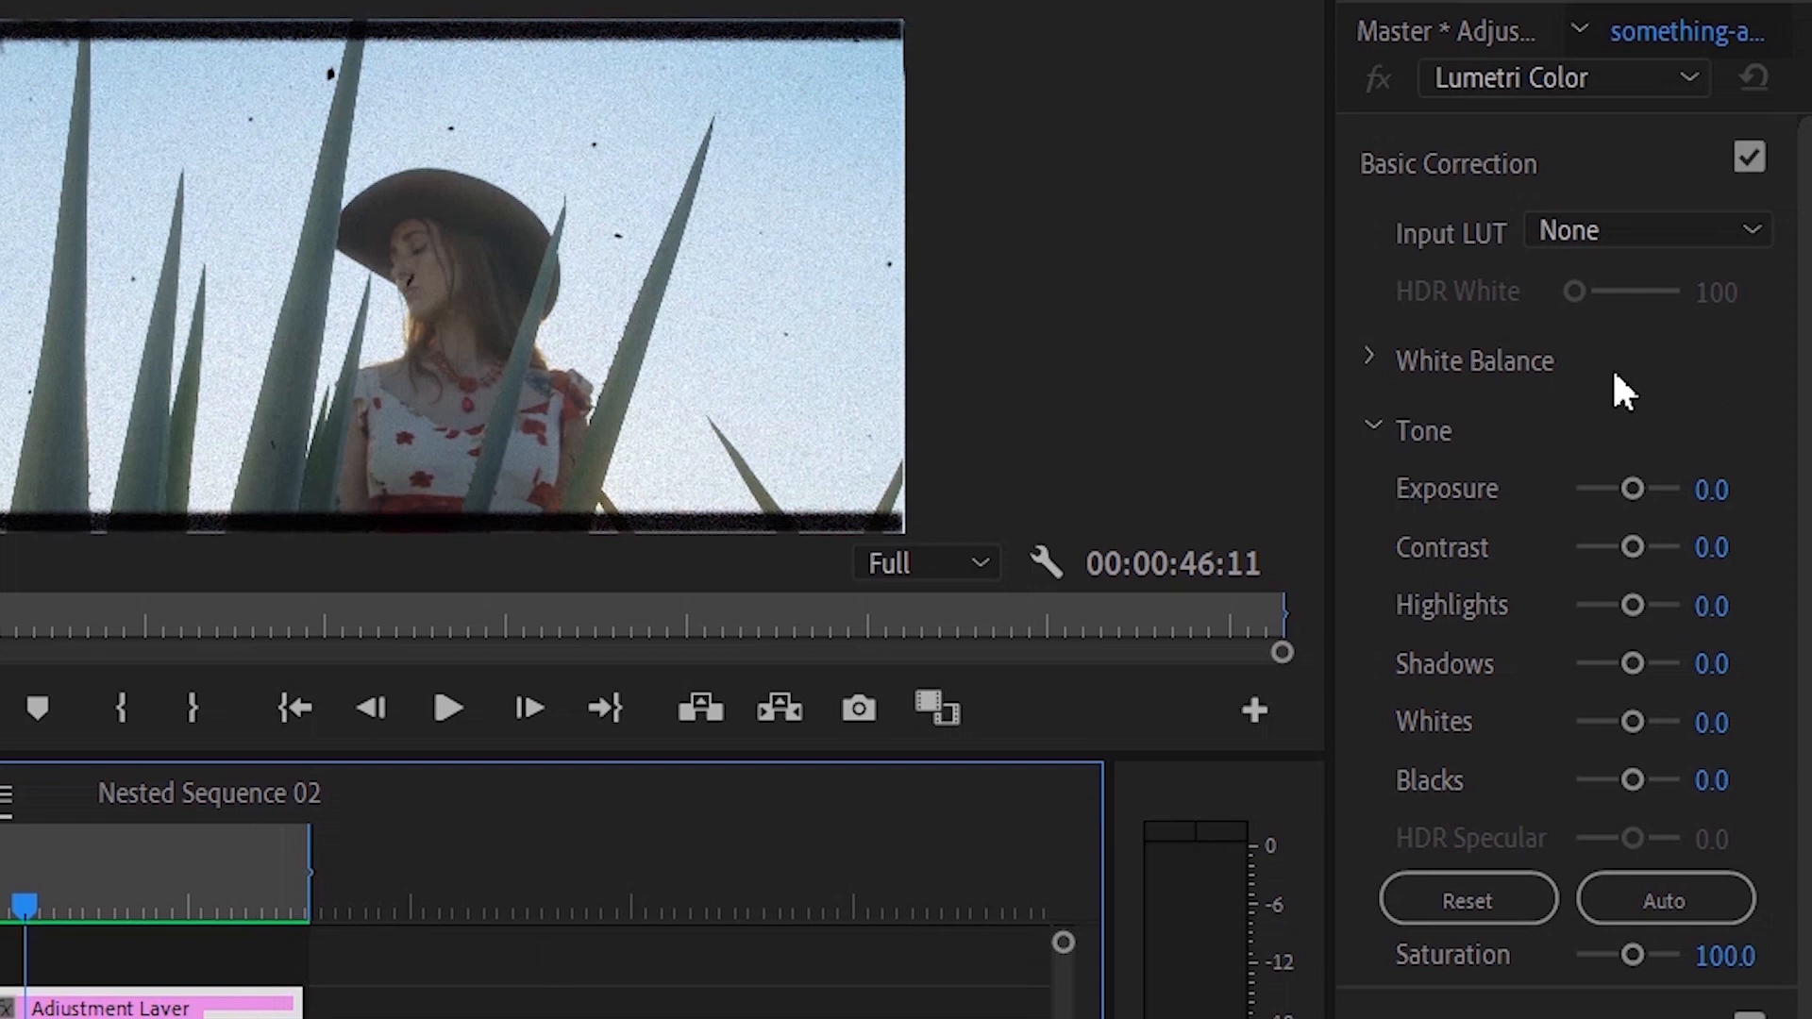
{"action": "left_click", "coordinate": [1691, 895]}
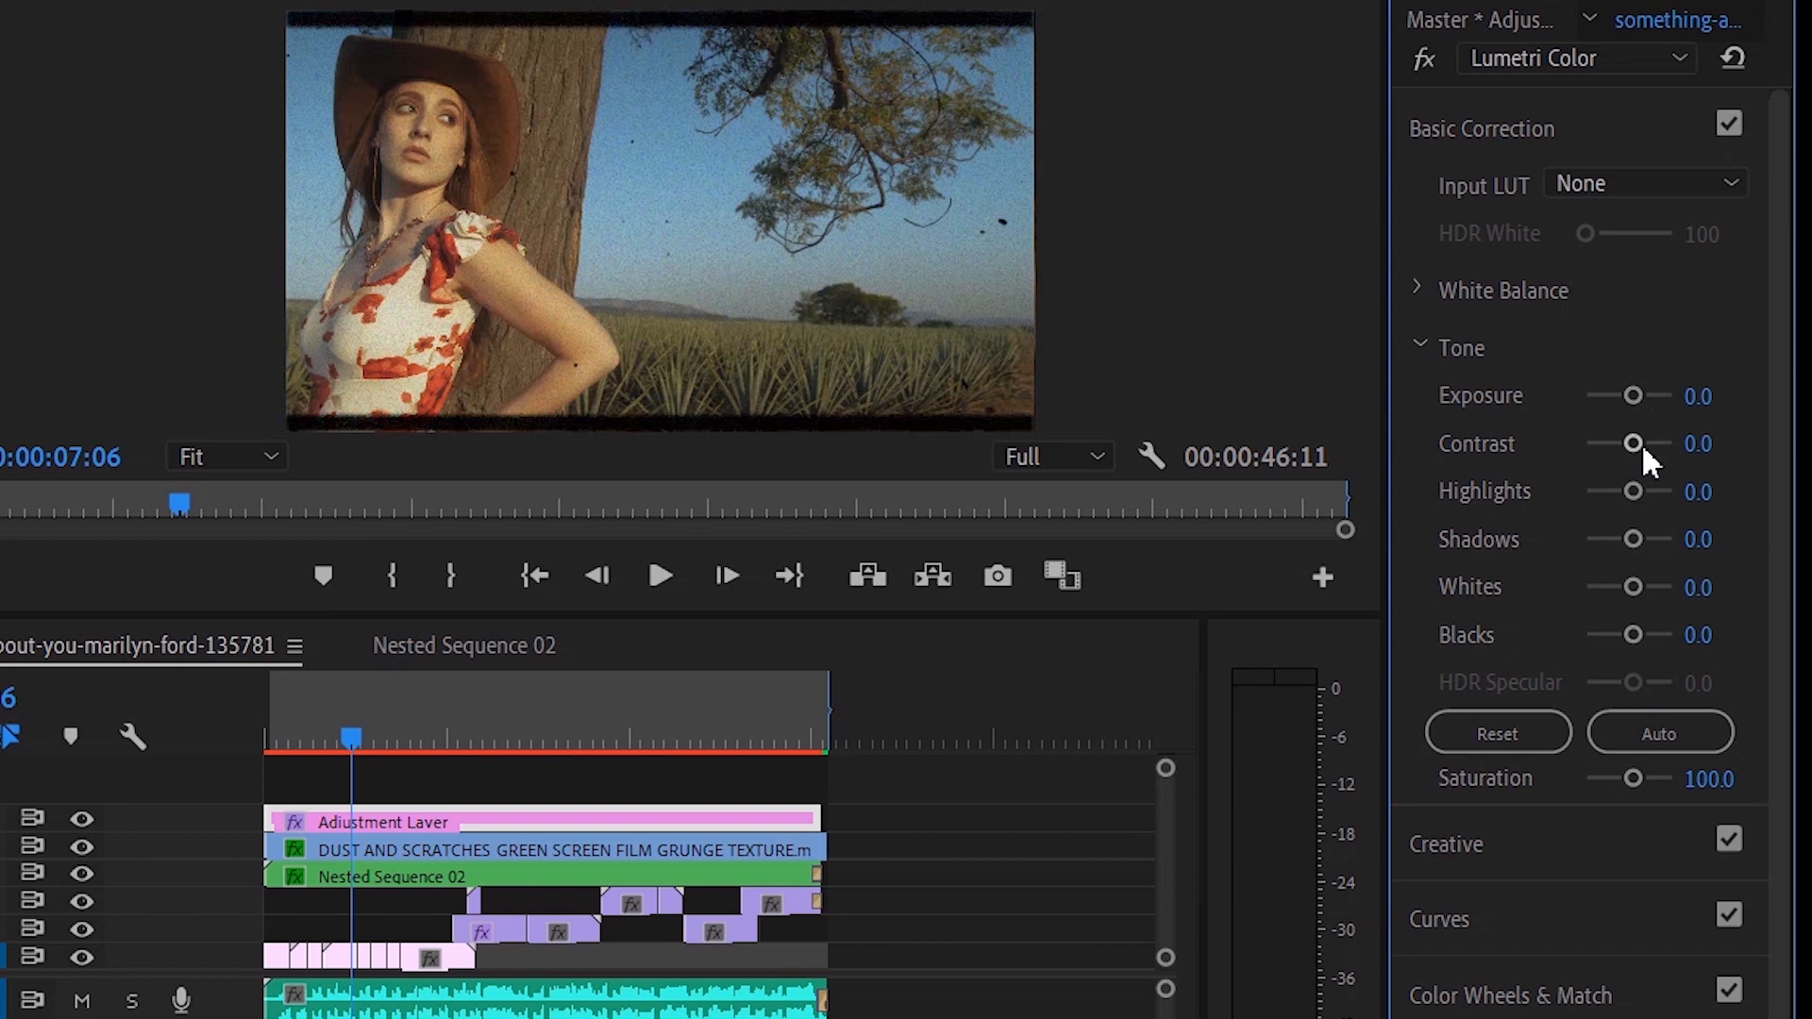
{"action": "left_click_drag", "start_coordinate": [1640, 444], "coordinate": [1689, 433]}
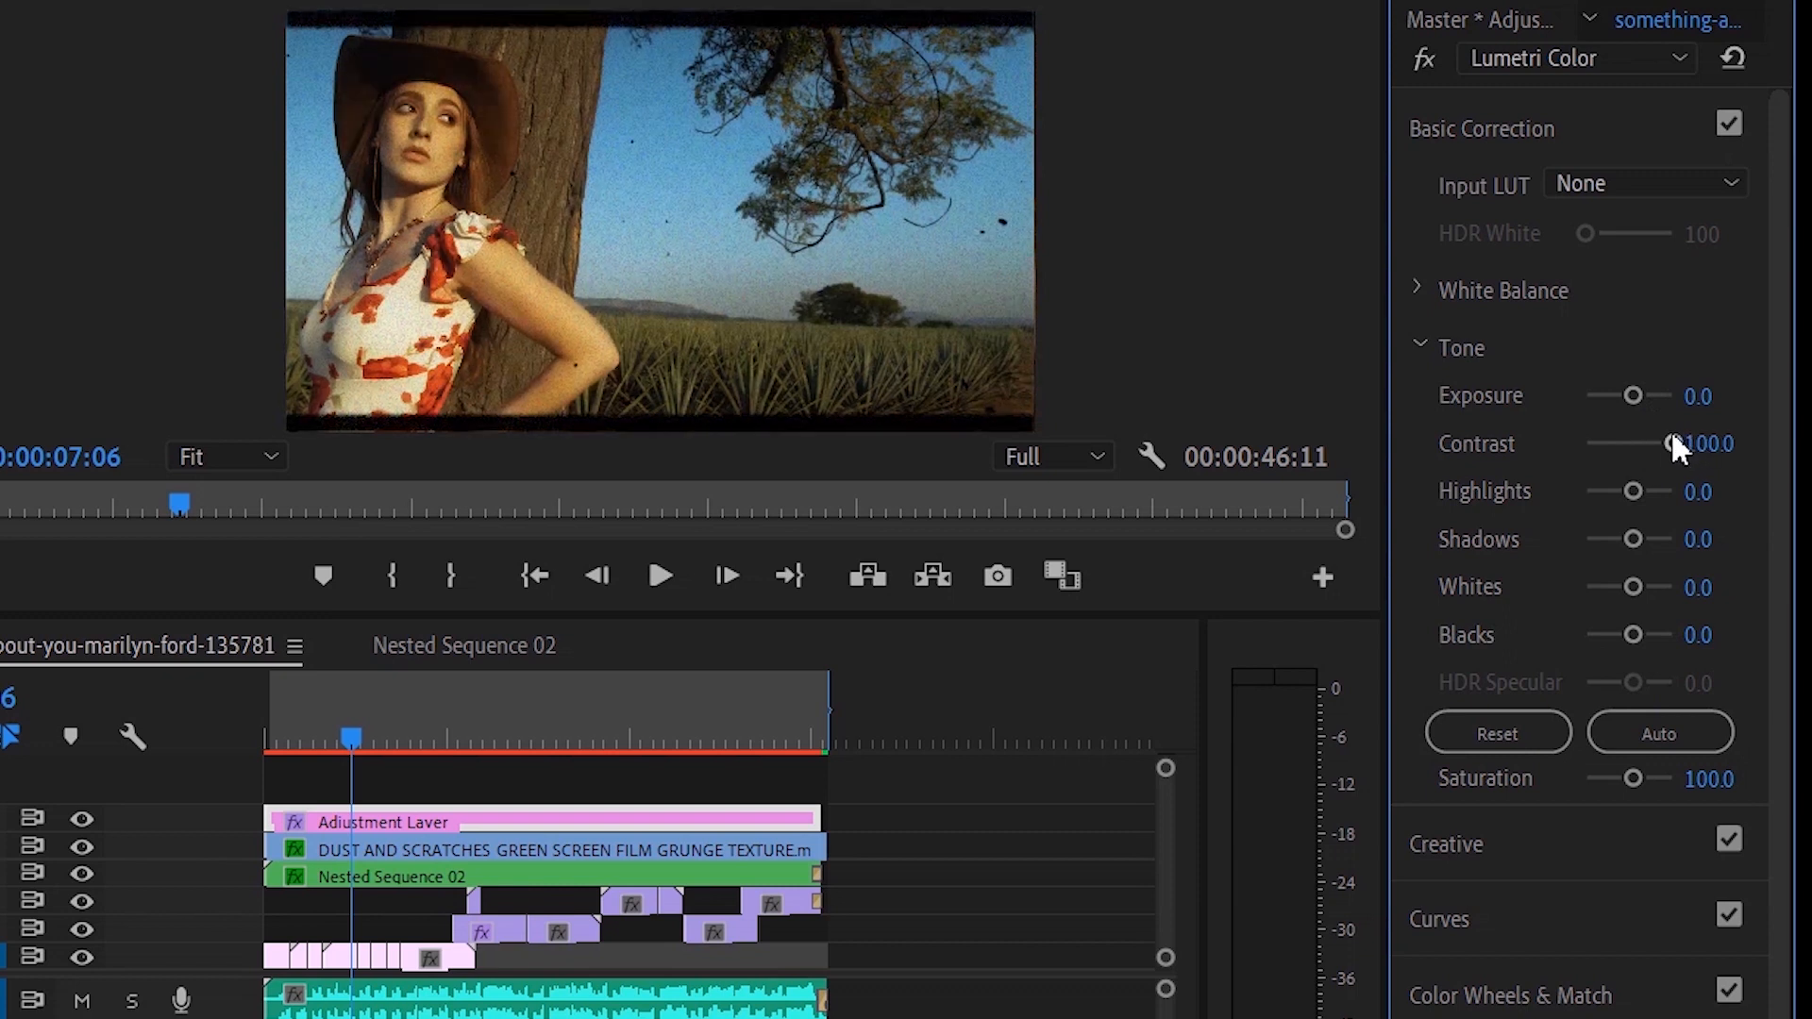
Set the adjustment layer's saturation to 0 in the Creative adjustments of Lumetri Color
{"action": "left_click", "coordinate": [1422, 289]}
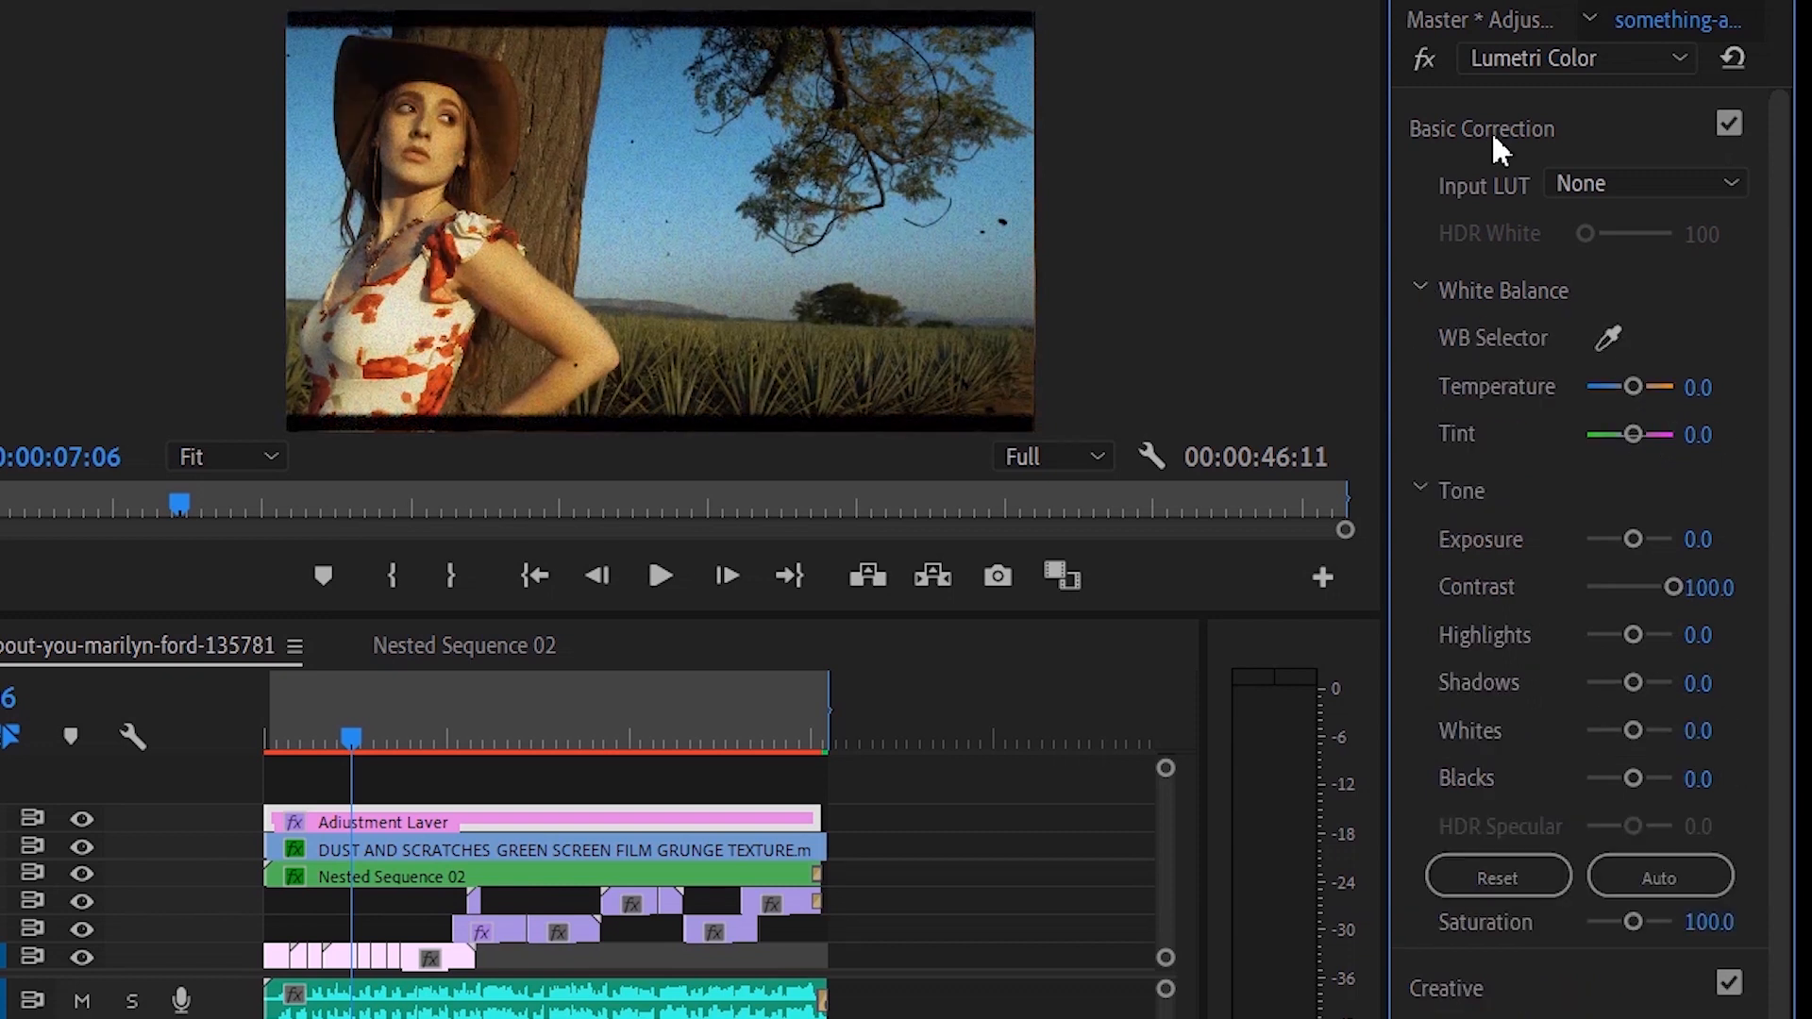
{"action": "left_click", "coordinate": [1458, 991]}
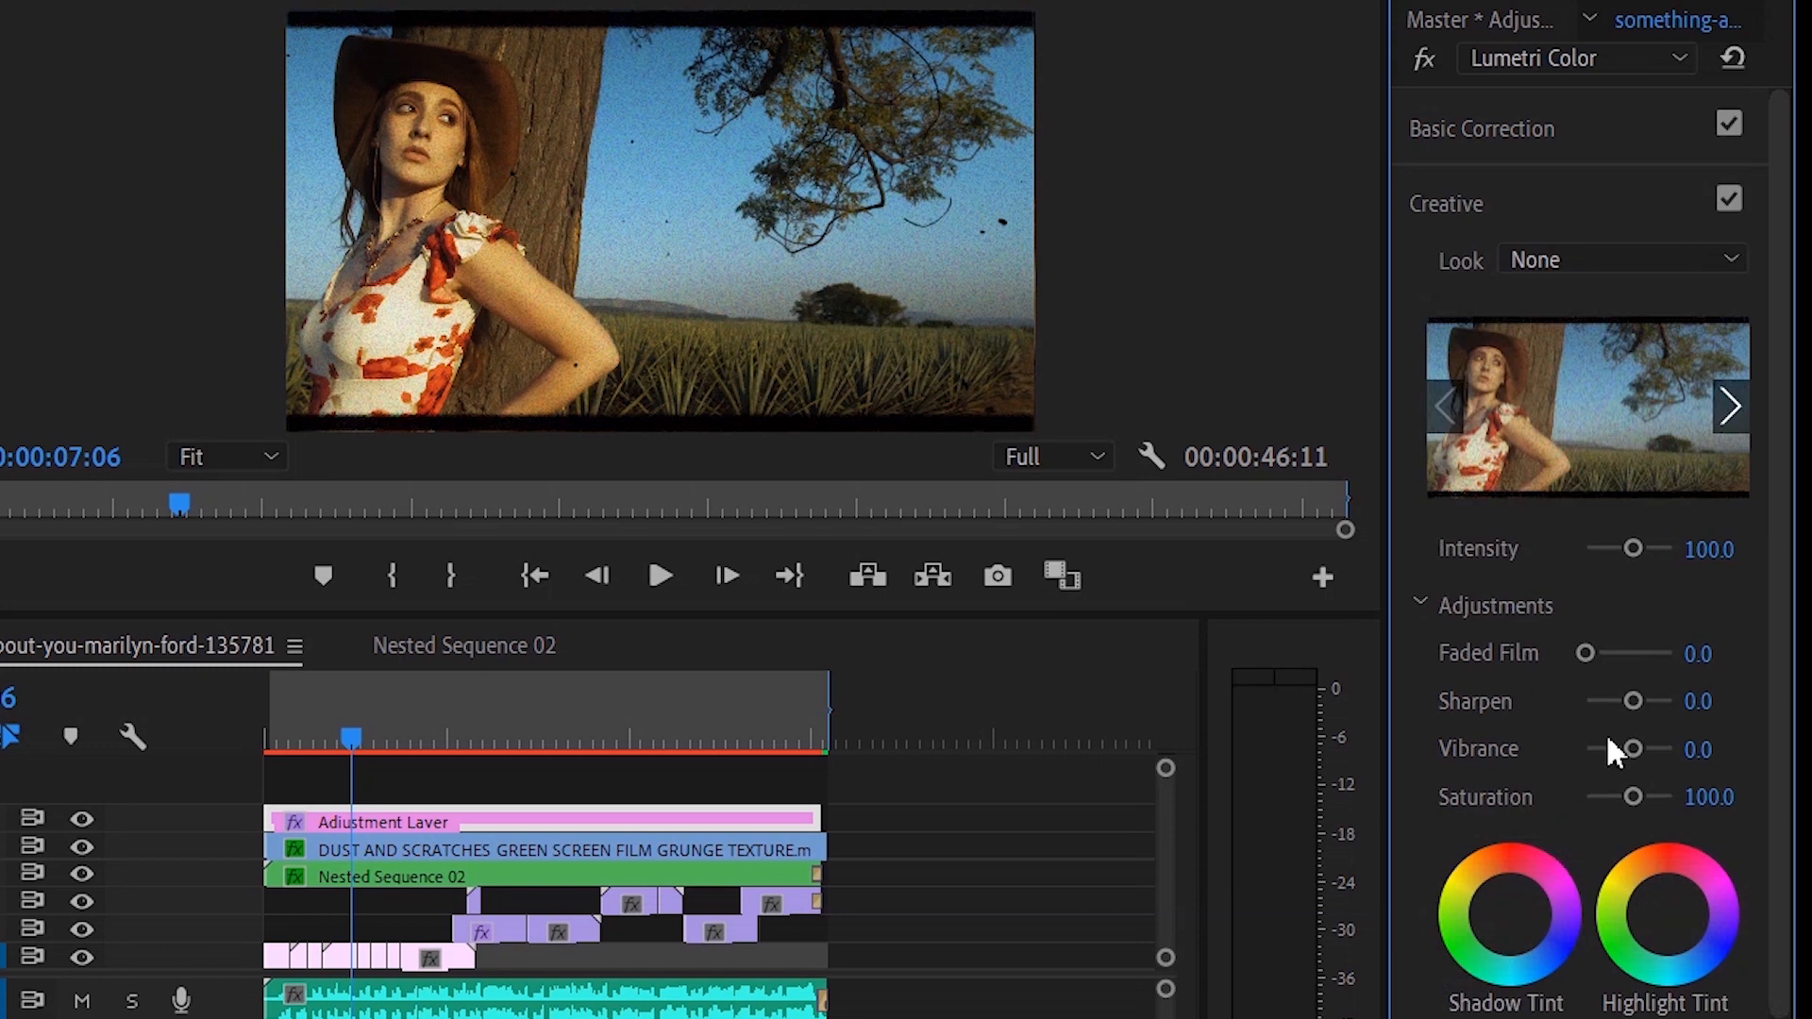
{"action": "left_click_drag", "start_coordinate": [1633, 796], "coordinate": [1572, 803]}
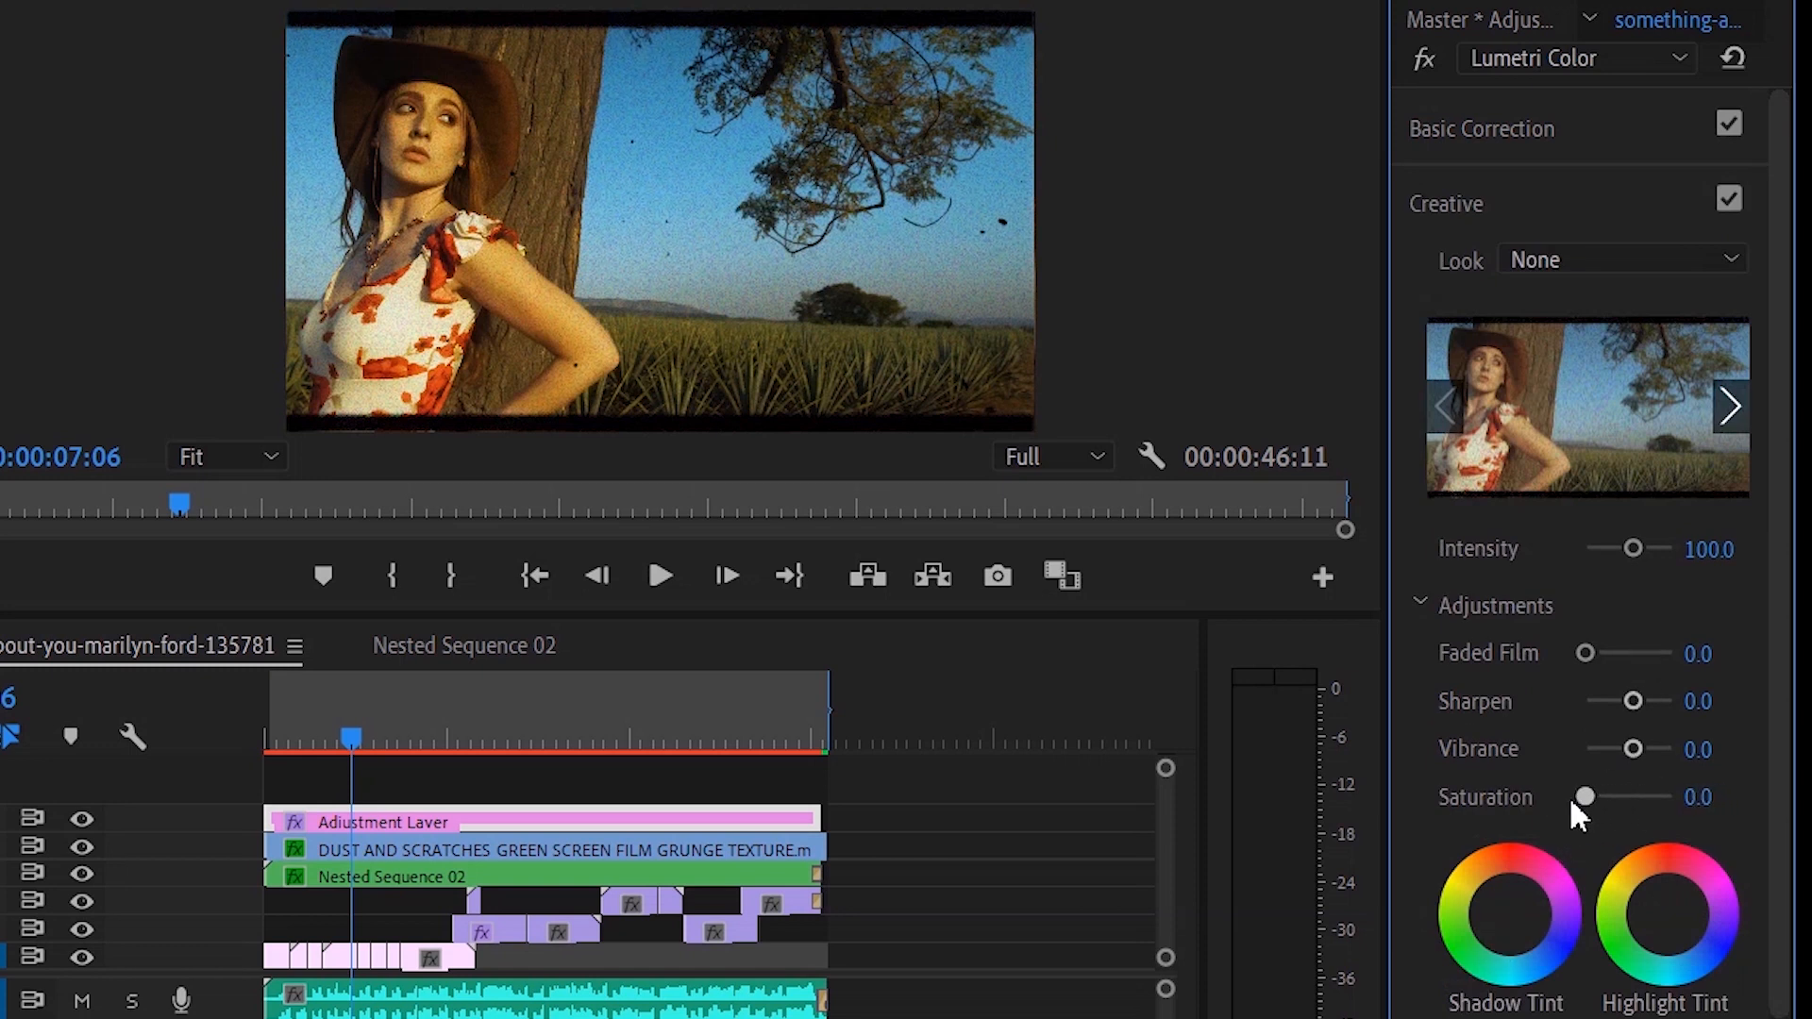